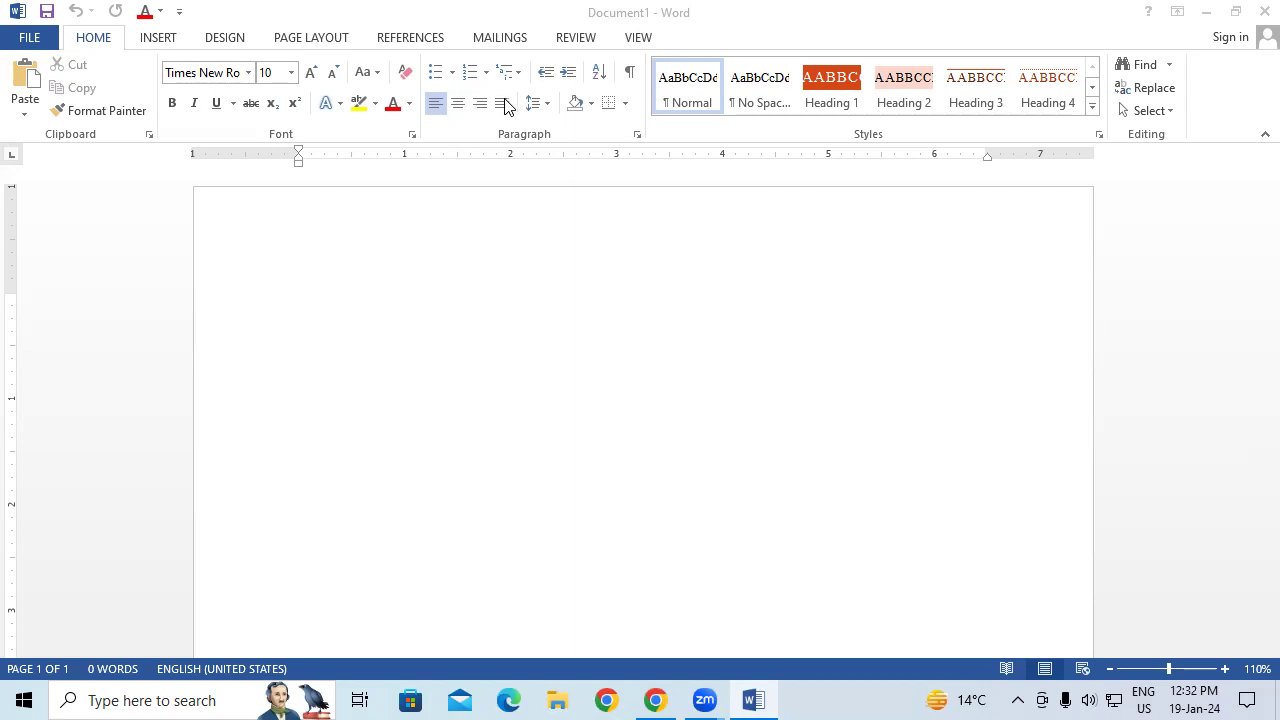
Generate five paragraphs of sample text in the blank document with =rand()
left_click(366, 271)
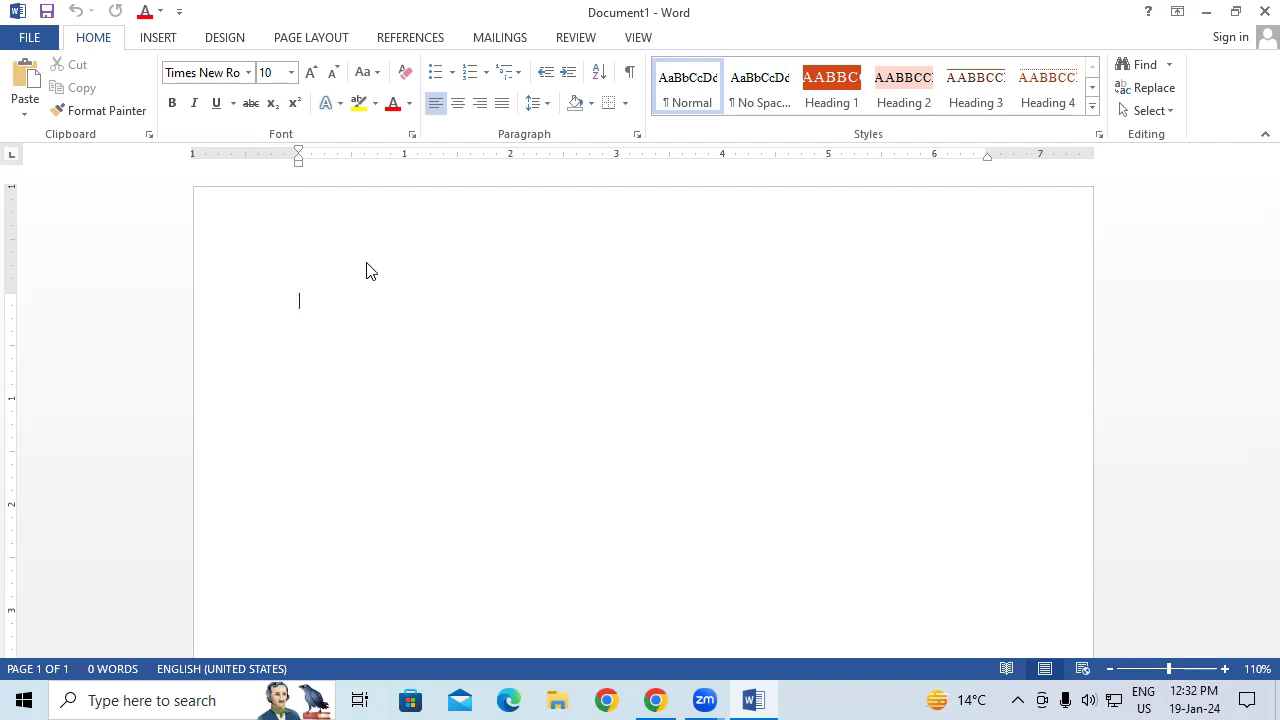
type("xyjdctyfrcgtyjg")
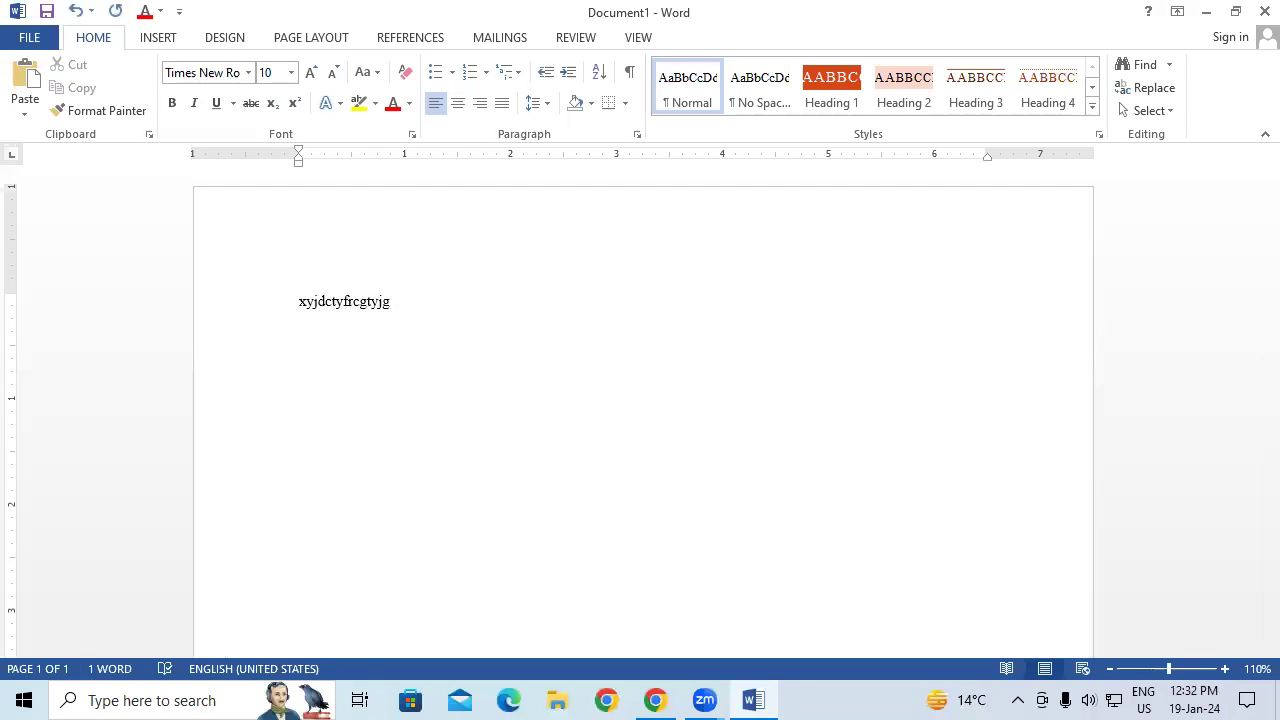
key("ctrl+z")
key("ctrl+z")
key("ctrl+z")
key("ctrl+z")
key("ctrl+z")
type("=rand()")
key("Return")
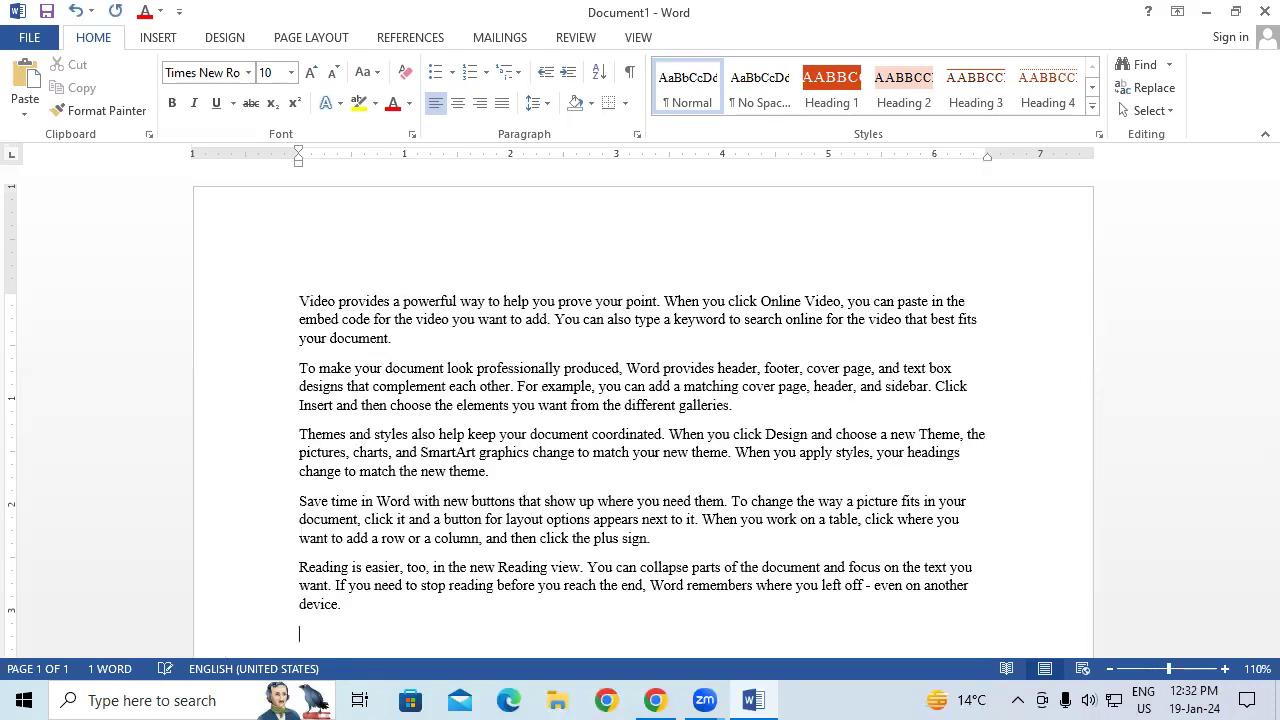
Zoom the page to 130% and select the entire document
left_click(1222, 667)
left_click(1222, 667)
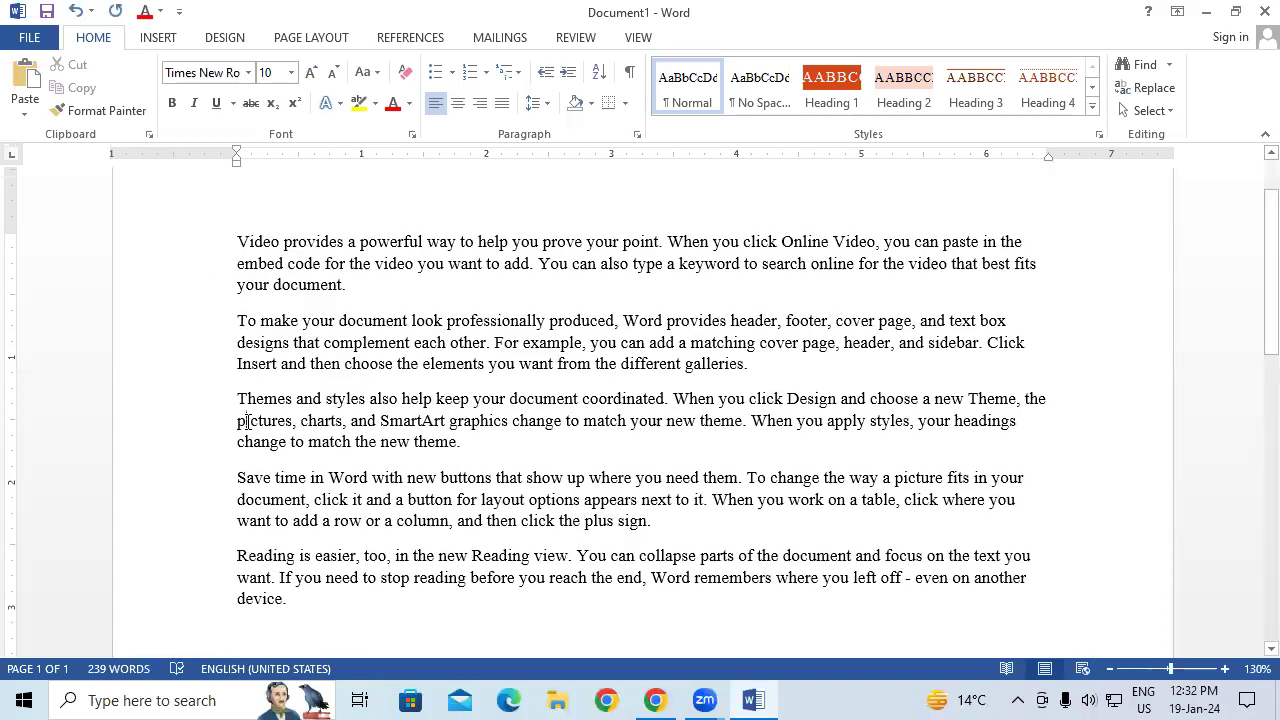
key("ctrl+a")
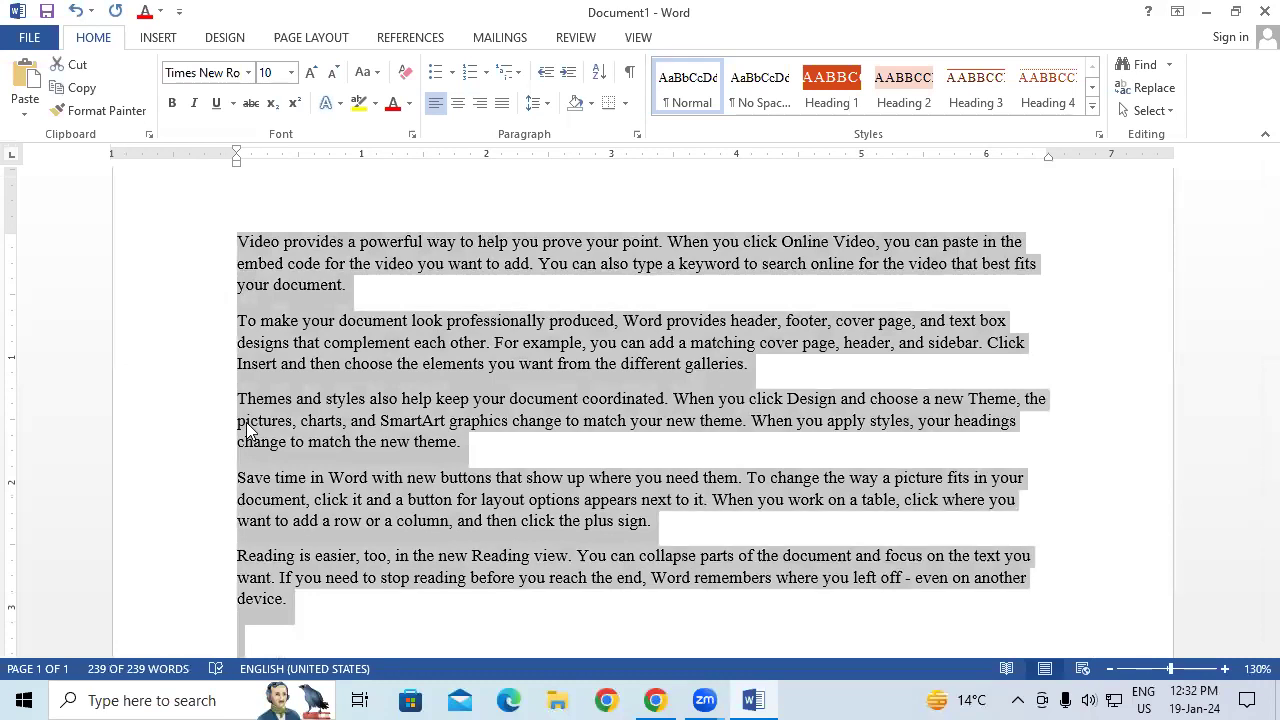
Try left and then center alignment on the selected sample text
left_click(437, 103)
left_click(437, 103)
left_click(458, 104)
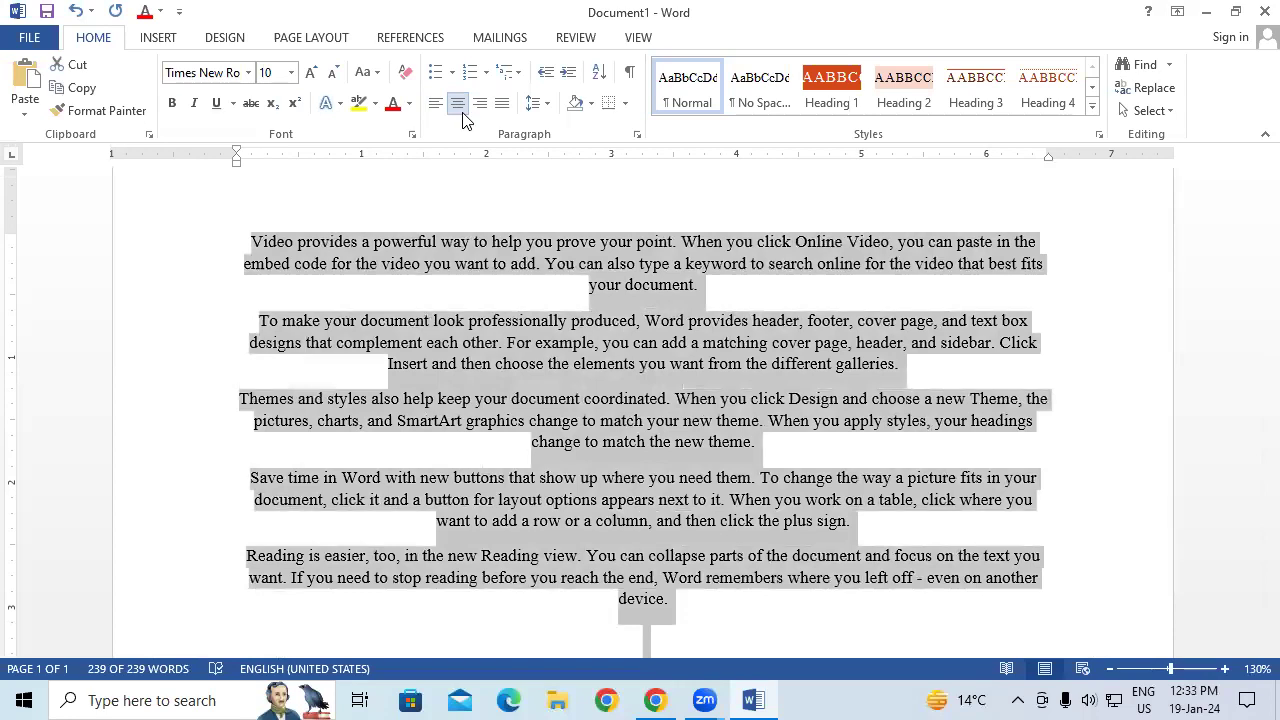
scroll(463, 120, "down", 3)
scroll(660, 532, "down", 1)
Type a short filler line at the end and right-align all the text
left_click(645, 556)
left_click(100, 39)
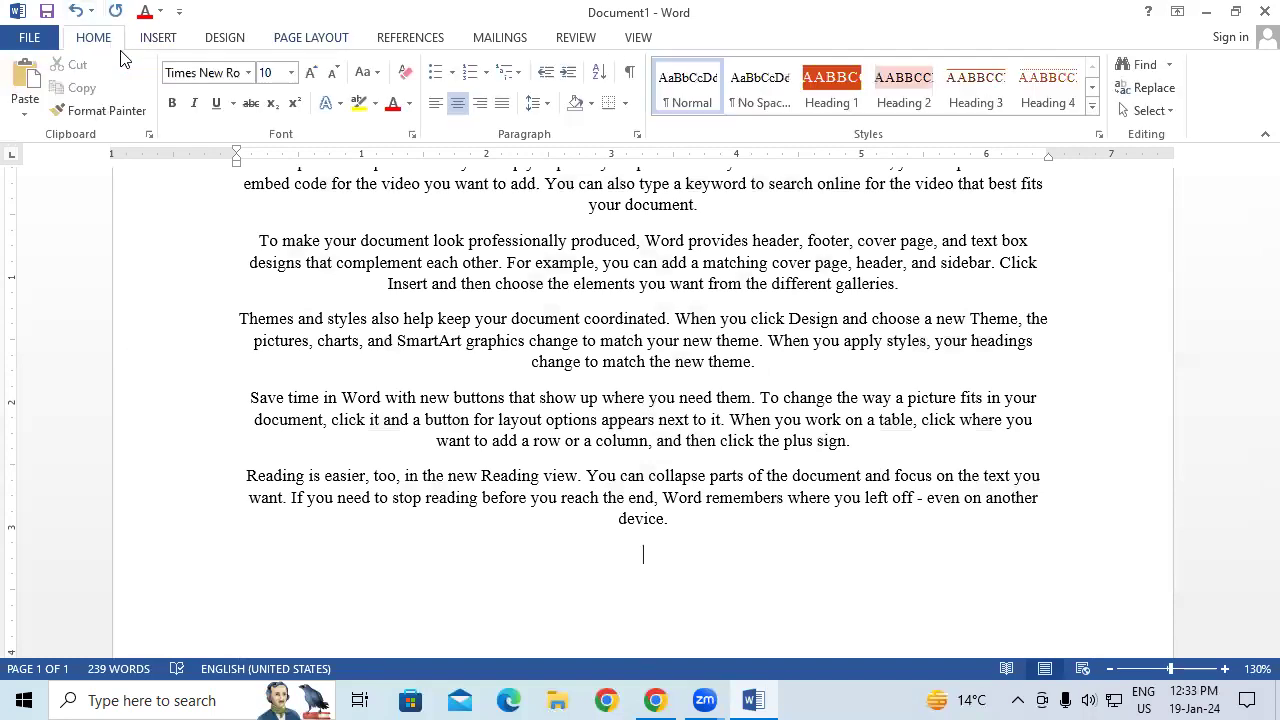
type("jvjhyfckc")
key("ctrl+a")
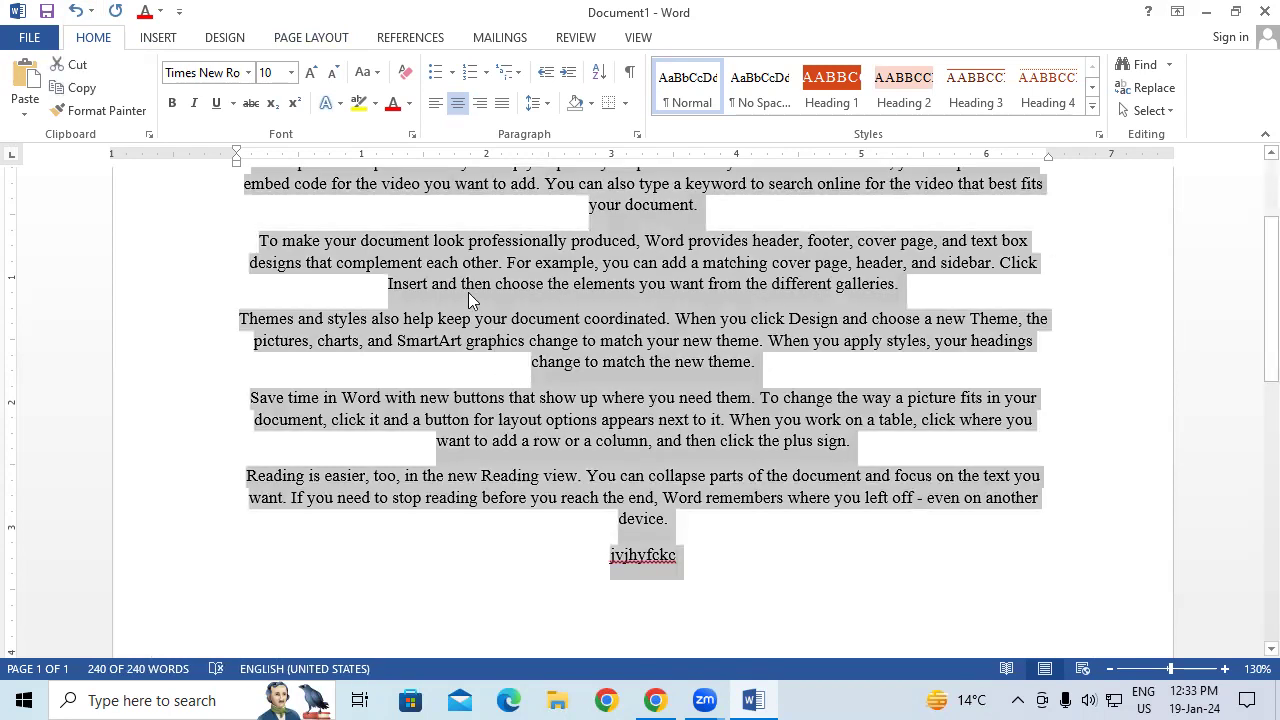
left_click(480, 104)
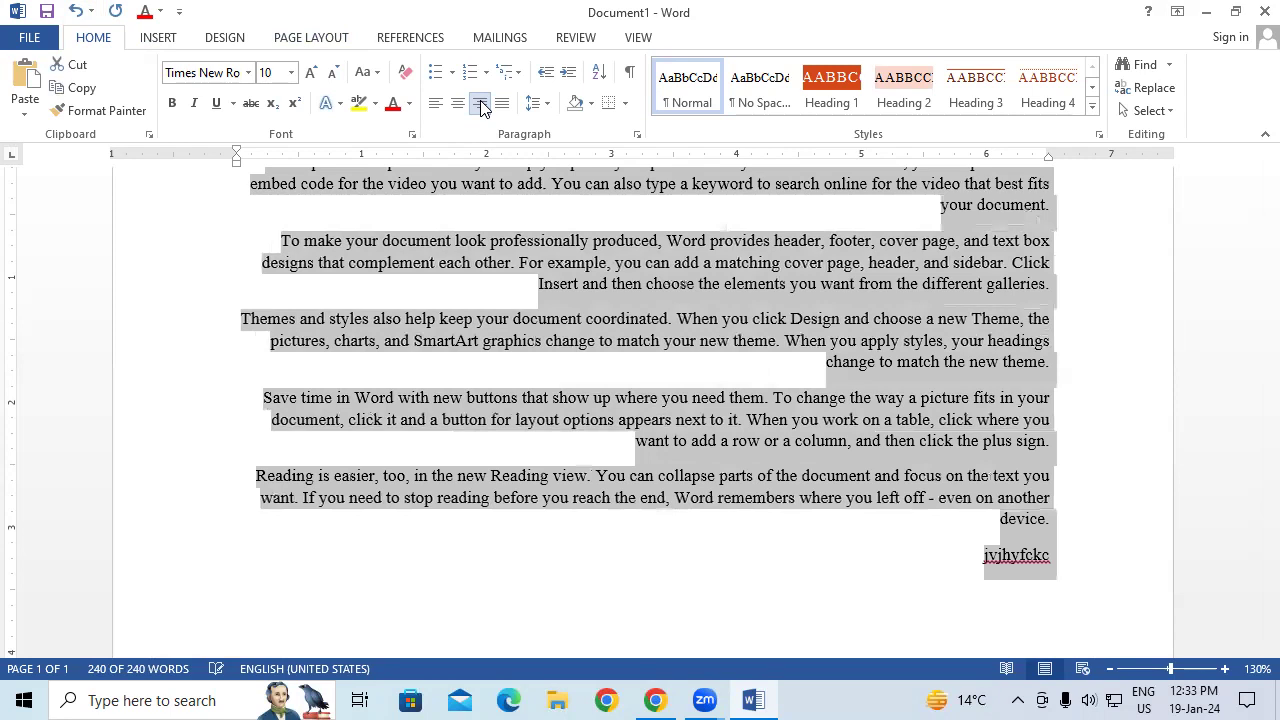
Add a second right-aligned filler line below the last one and select all the text
left_click(924, 508)
scroll(924, 508, "up", 2)
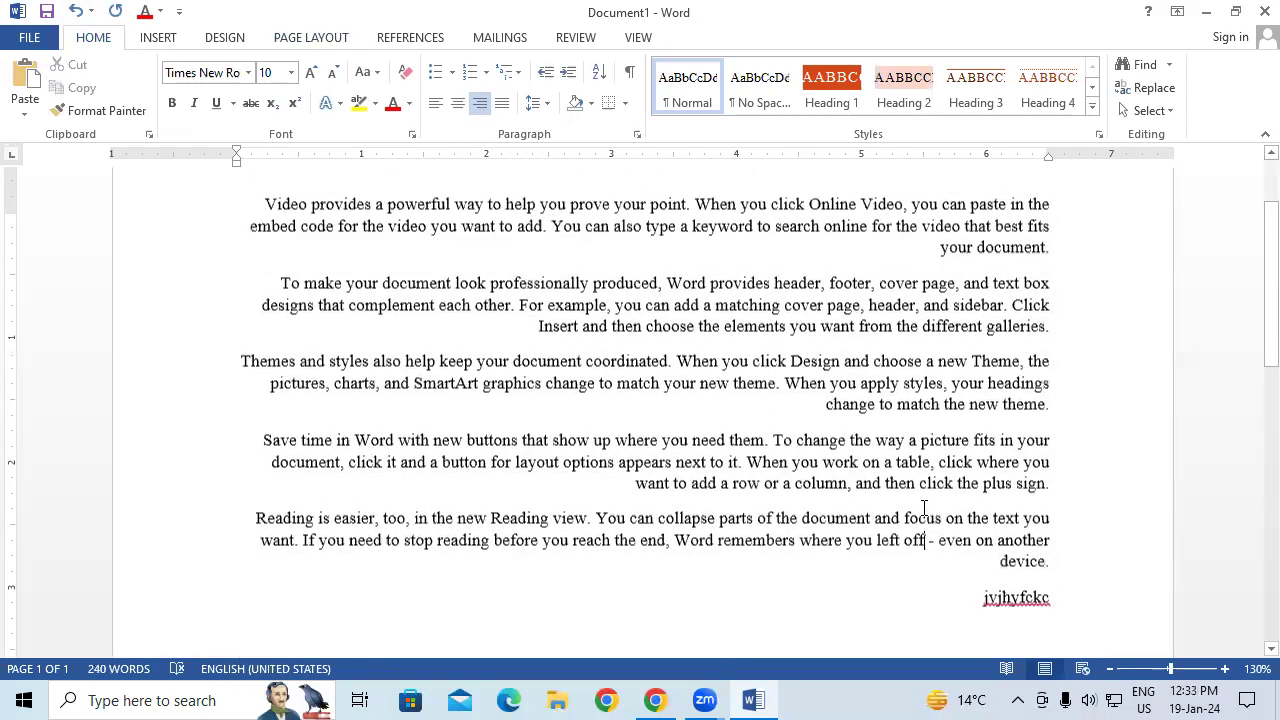
scroll(924, 508, "down", 1)
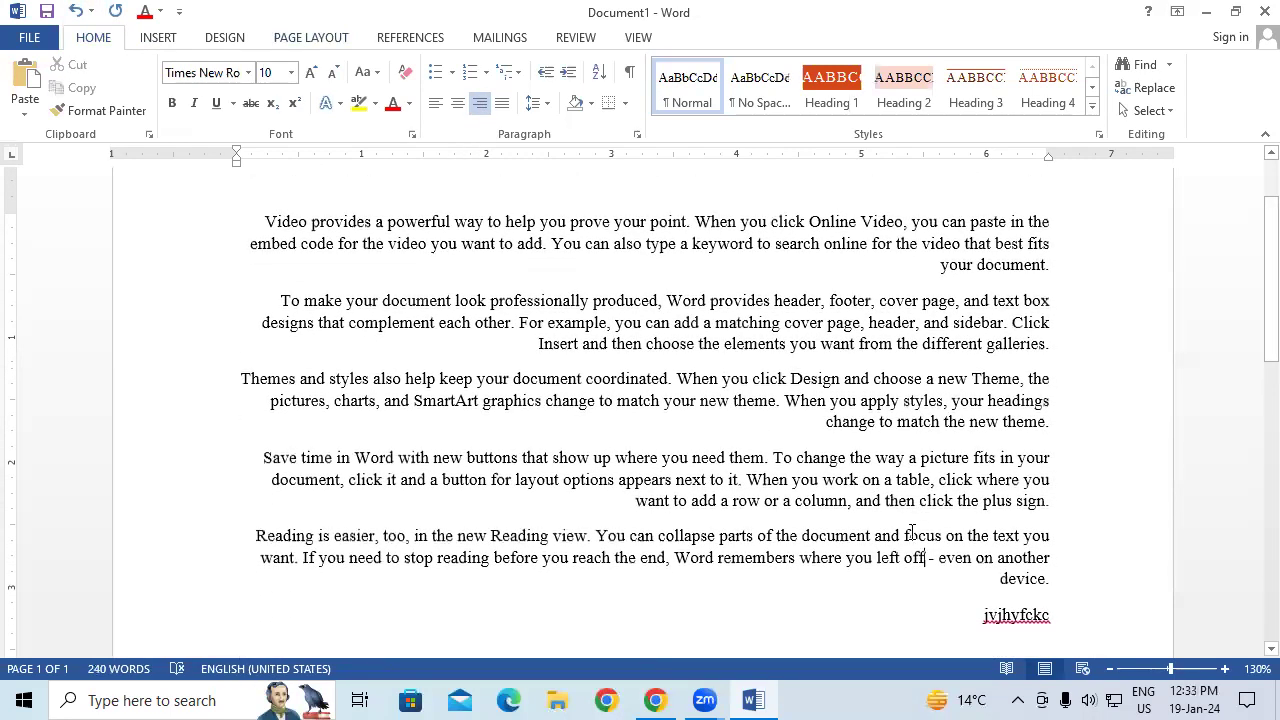
scroll(890, 604, "down", 1)
scroll(890, 604, "down", 1)
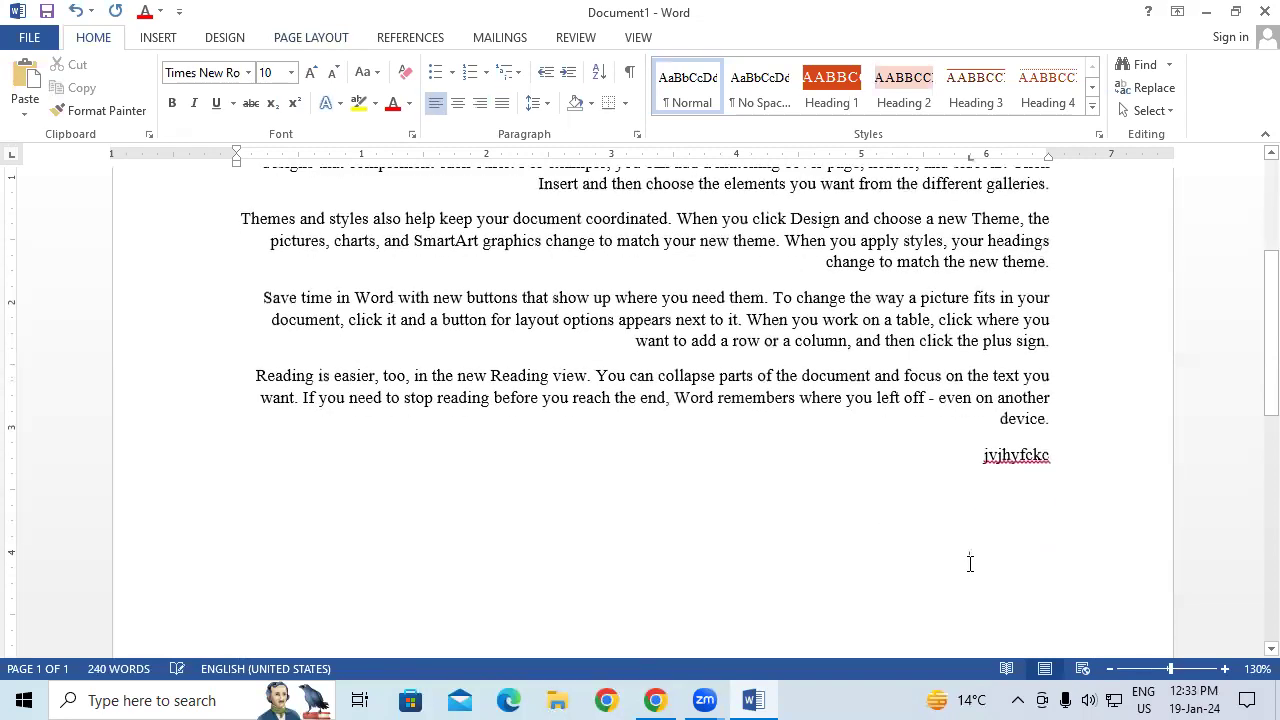
double_click(1050, 488)
type("ufytdxhysxrgfazer")
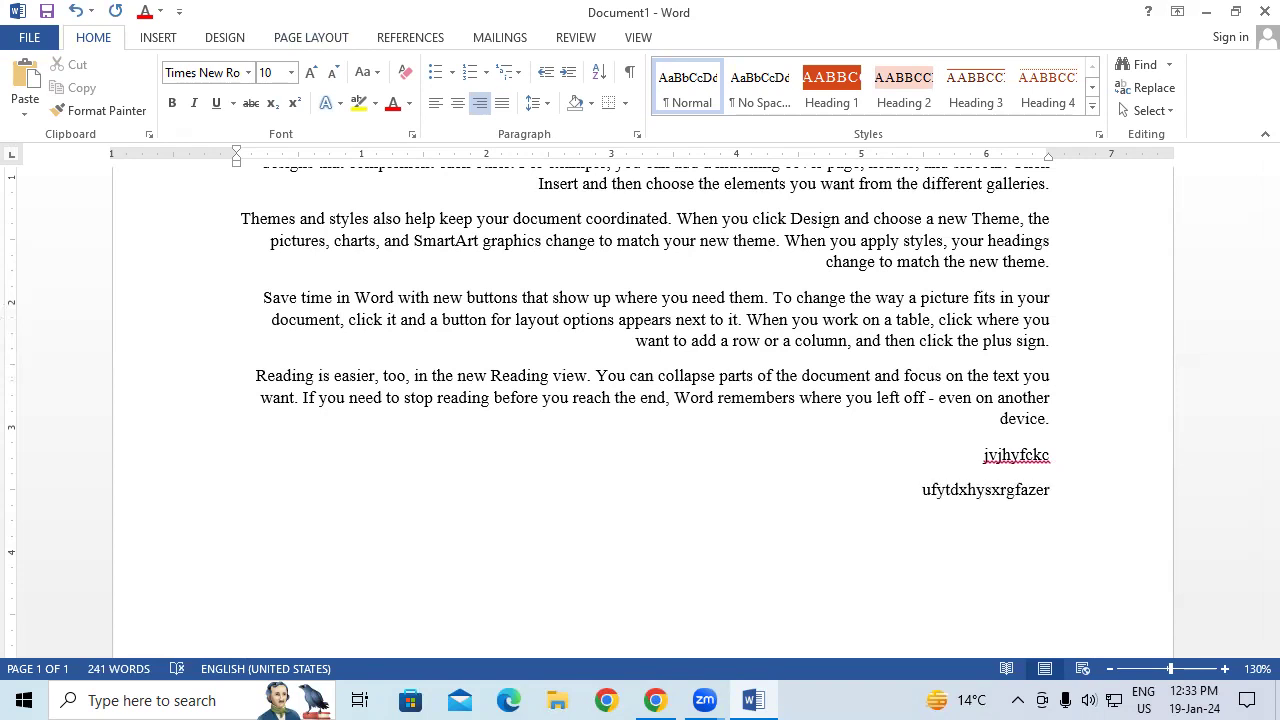
type("r")
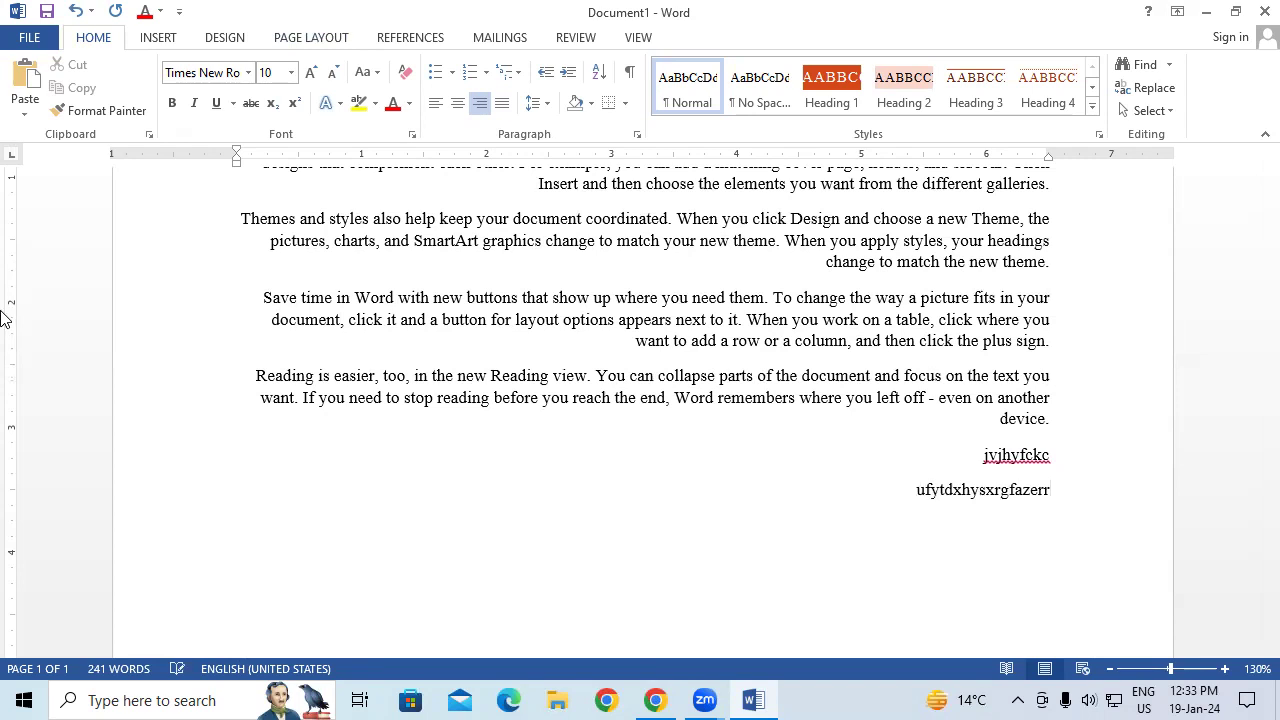
key("ctrl+a")
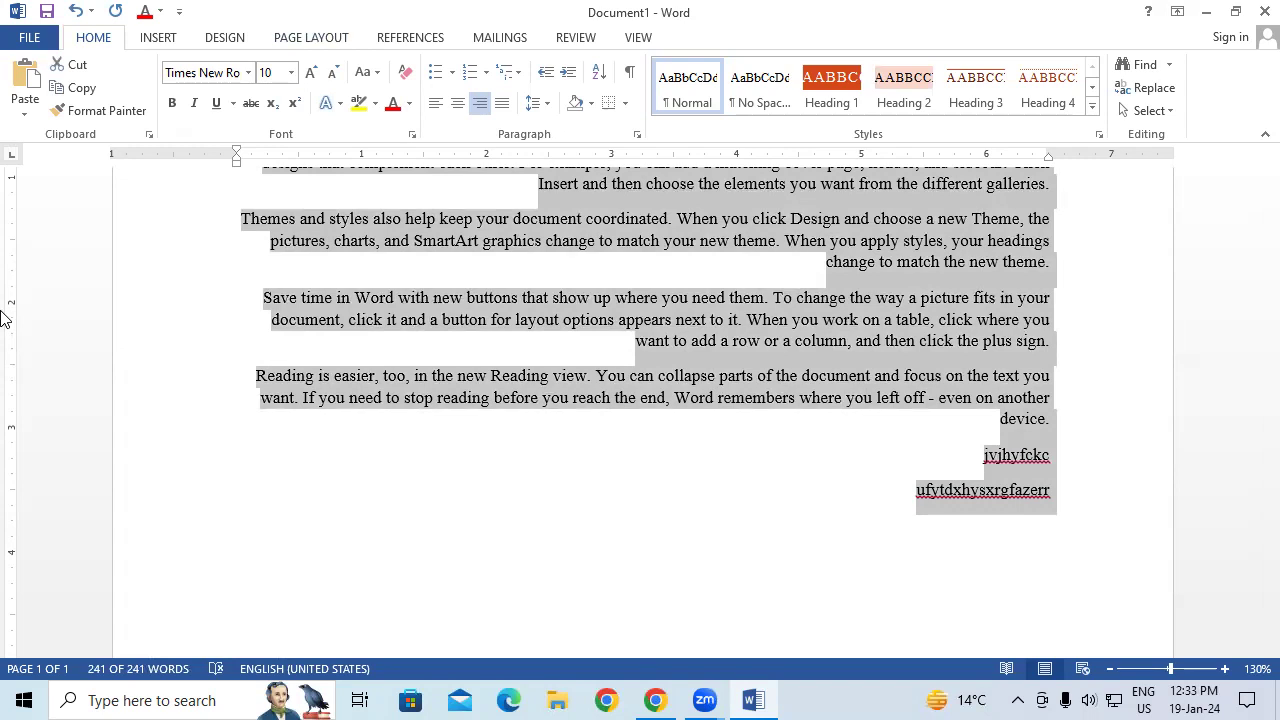
scroll(1111, 363, "up", 5)
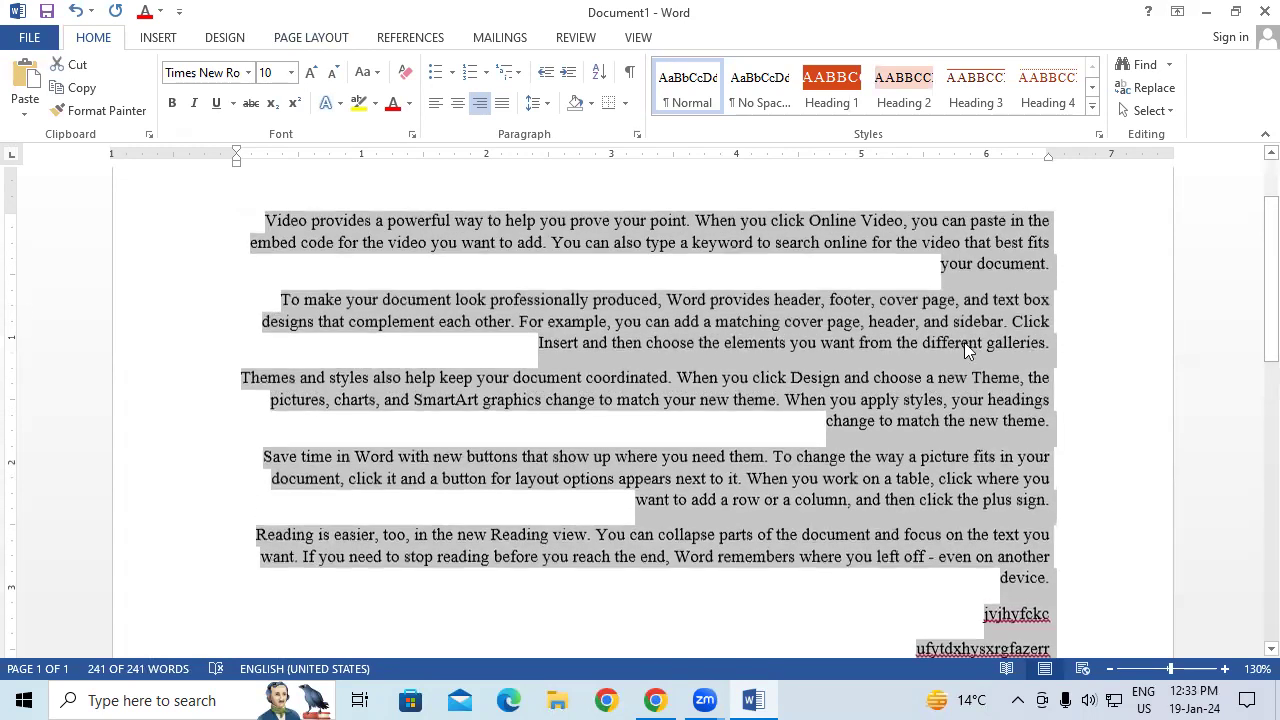
Left-align the text, mark line ends and margins with green ink, then erase the ink
left_click(432, 104)
scroll(318, 478, "down", 1)
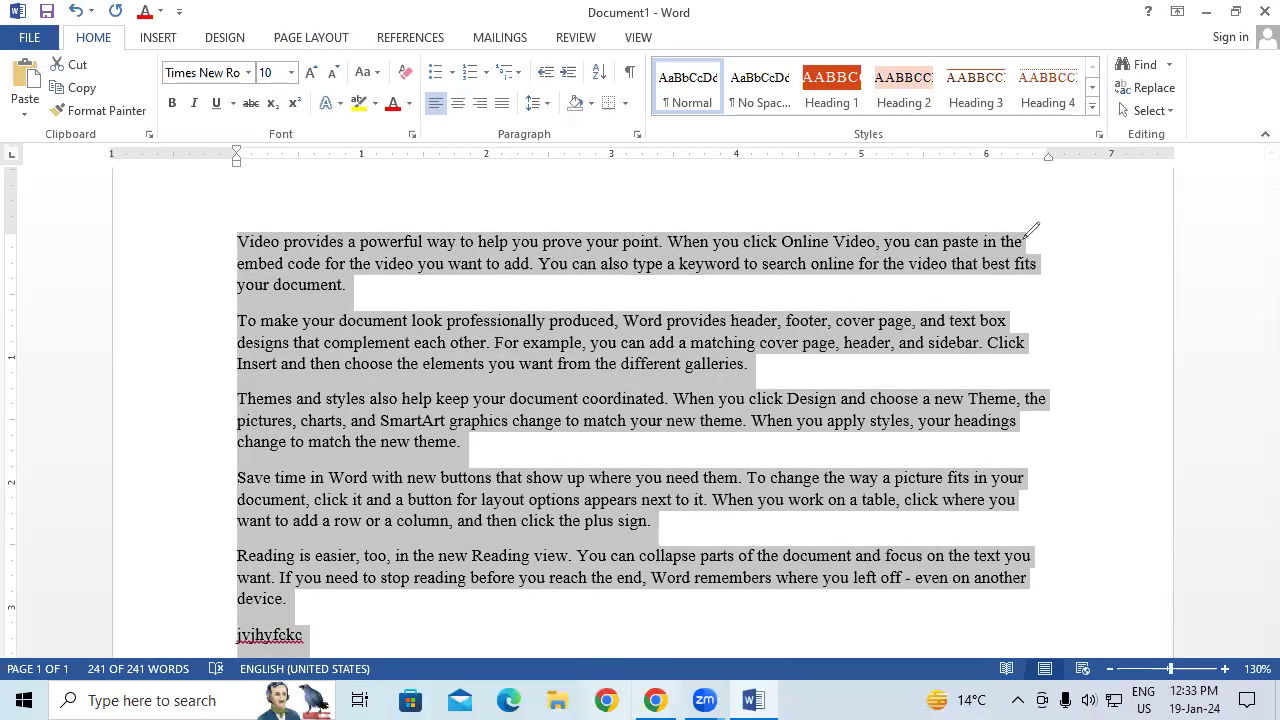
left_click_drag(1022, 240, 1038, 258)
mouse_move(1006, 324)
left_mouse_down()
mouse_move(1020, 318)
mouse_move(1026, 338)
left_mouse_up()
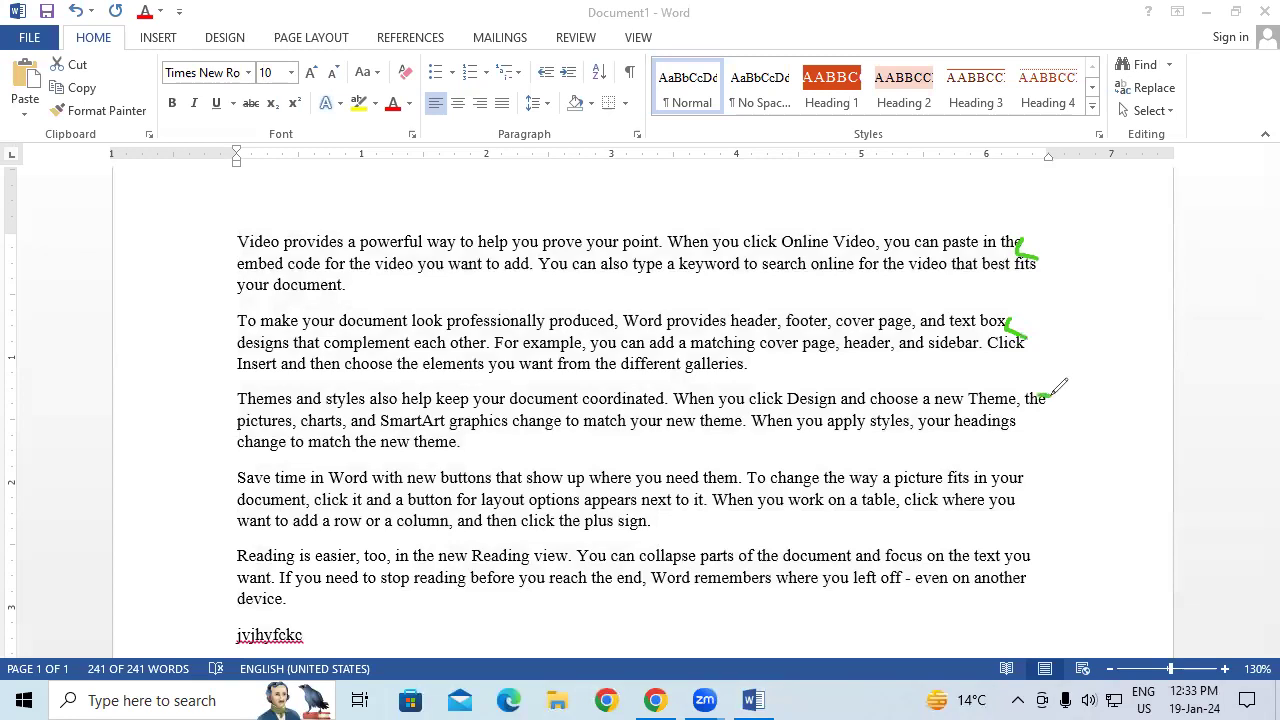
left_click_drag(1046, 400, 1026, 414)
left_click_drag(1024, 476, 1030, 492)
left_click_drag(1026, 554, 1030, 576)
left_click_drag(240, 236, 242, 448)
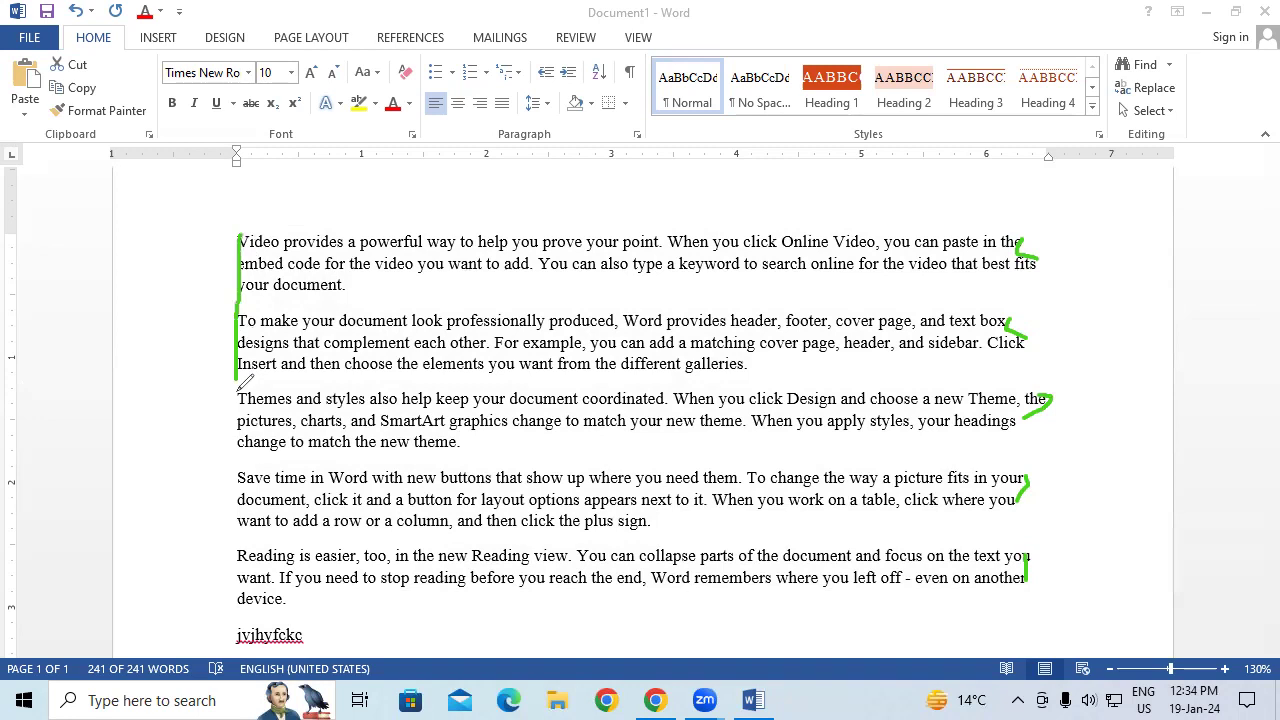
left_click_drag(1063, 228, 1048, 540)
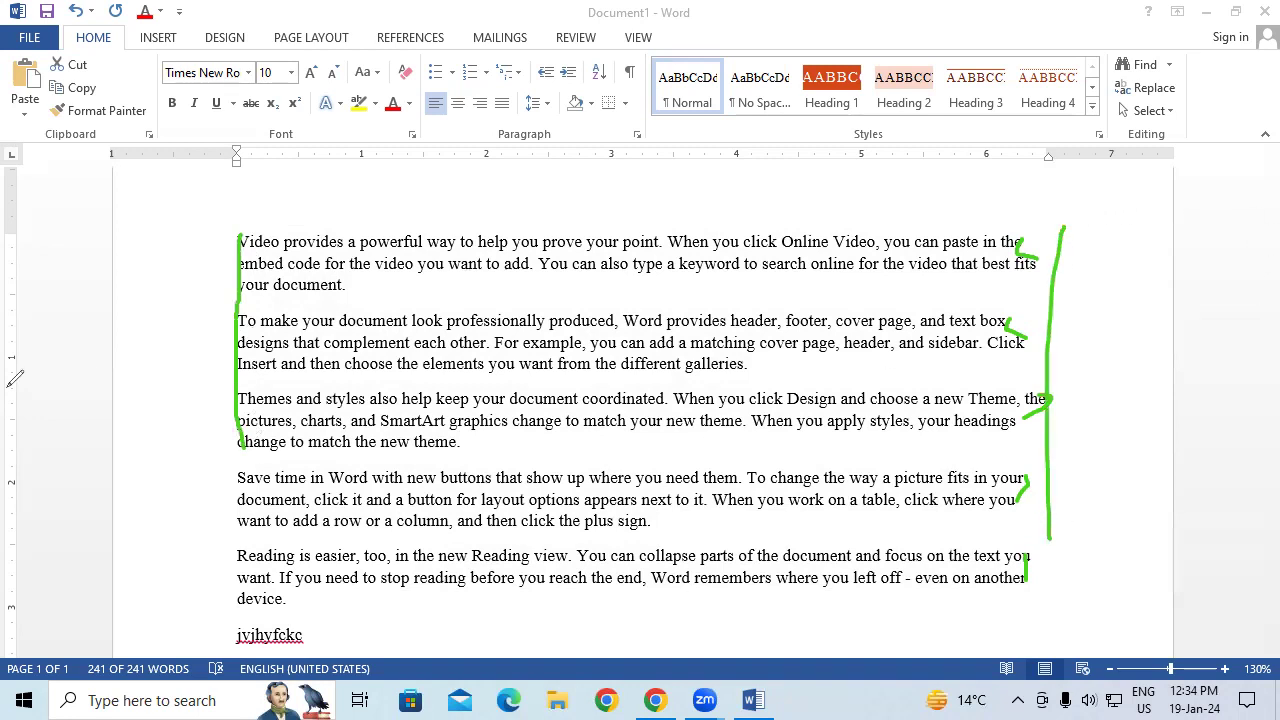
key("Escape")
Compare right, justified and centred alignment on all five paragraphs, finishing left-aligned
key("ctrl+a")
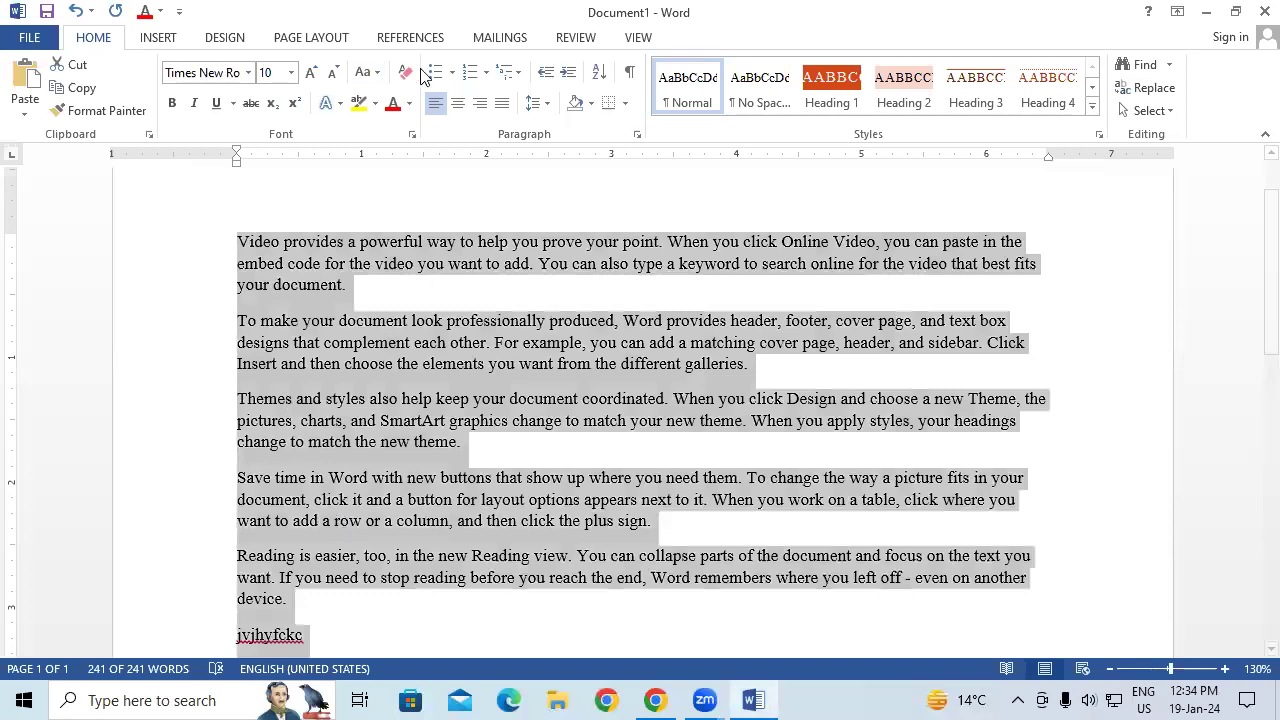
left_click(481, 104)
left_click(501, 104)
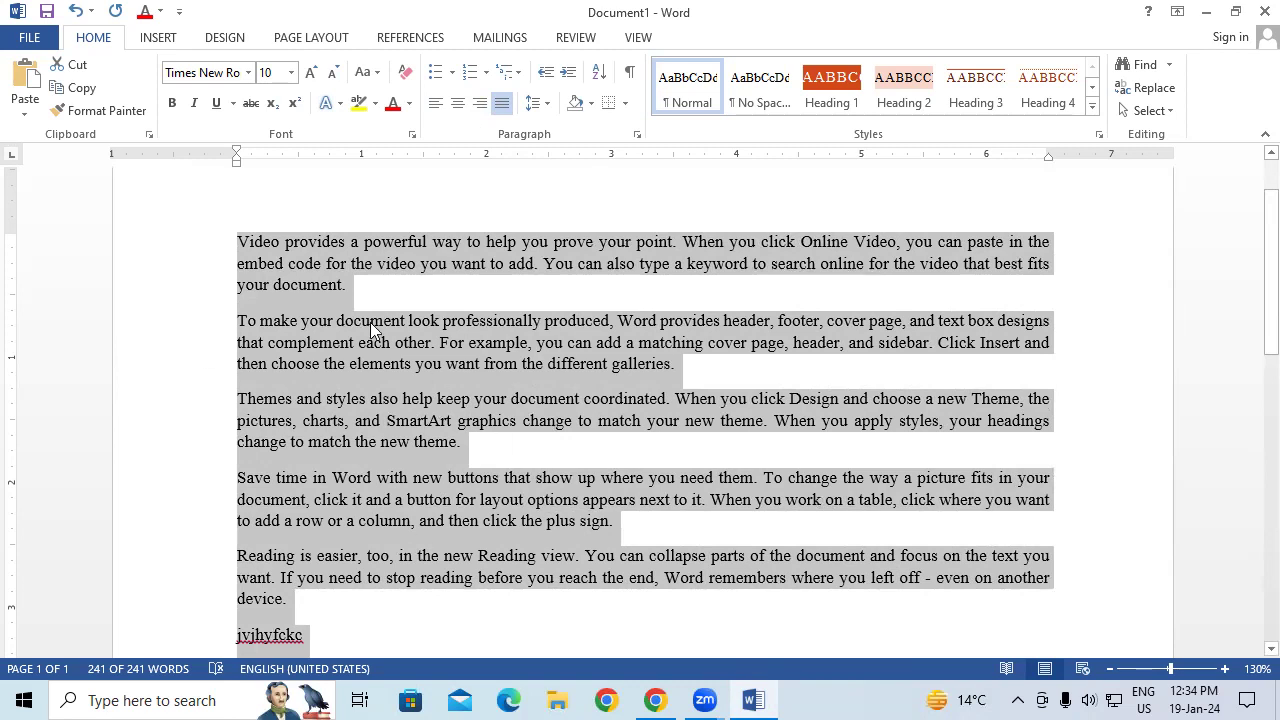
left_click(309, 285)
mouse_move(238, 241)
left_mouse_down()
mouse_move(408, 626)
mouse_move(405, 612)
left_mouse_up()
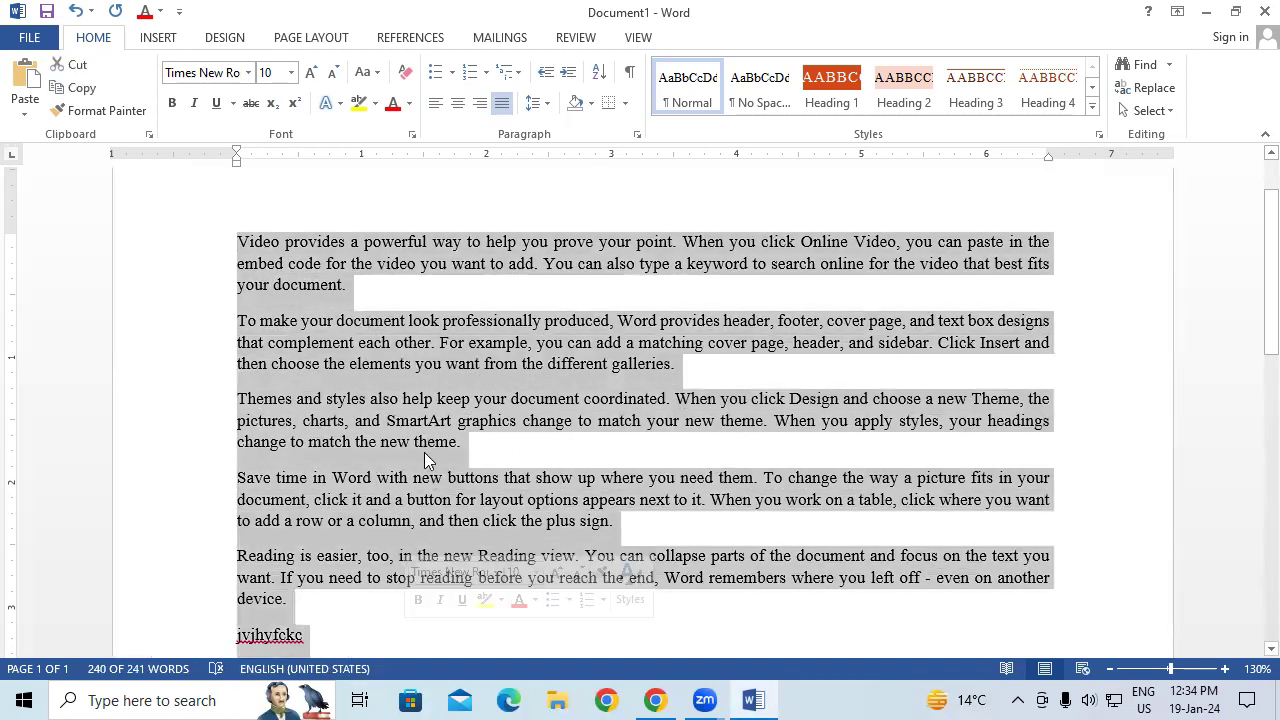
left_click(440, 106)
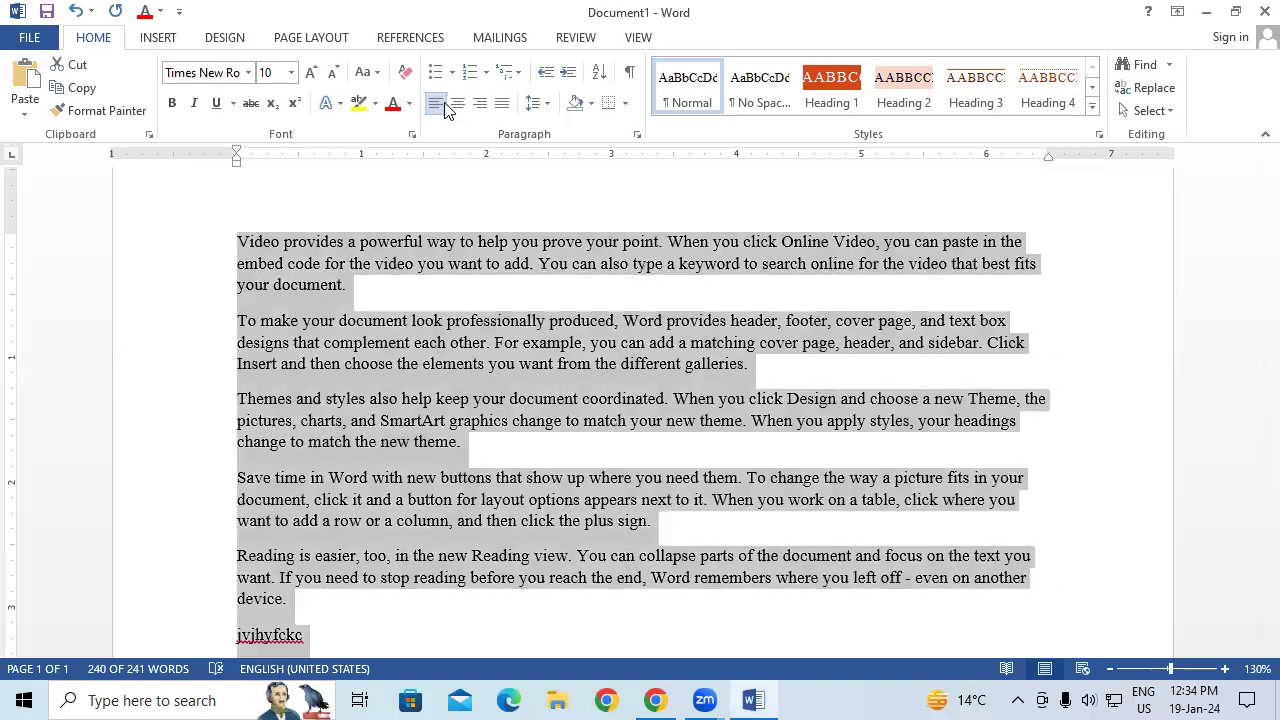
left_click(457, 104)
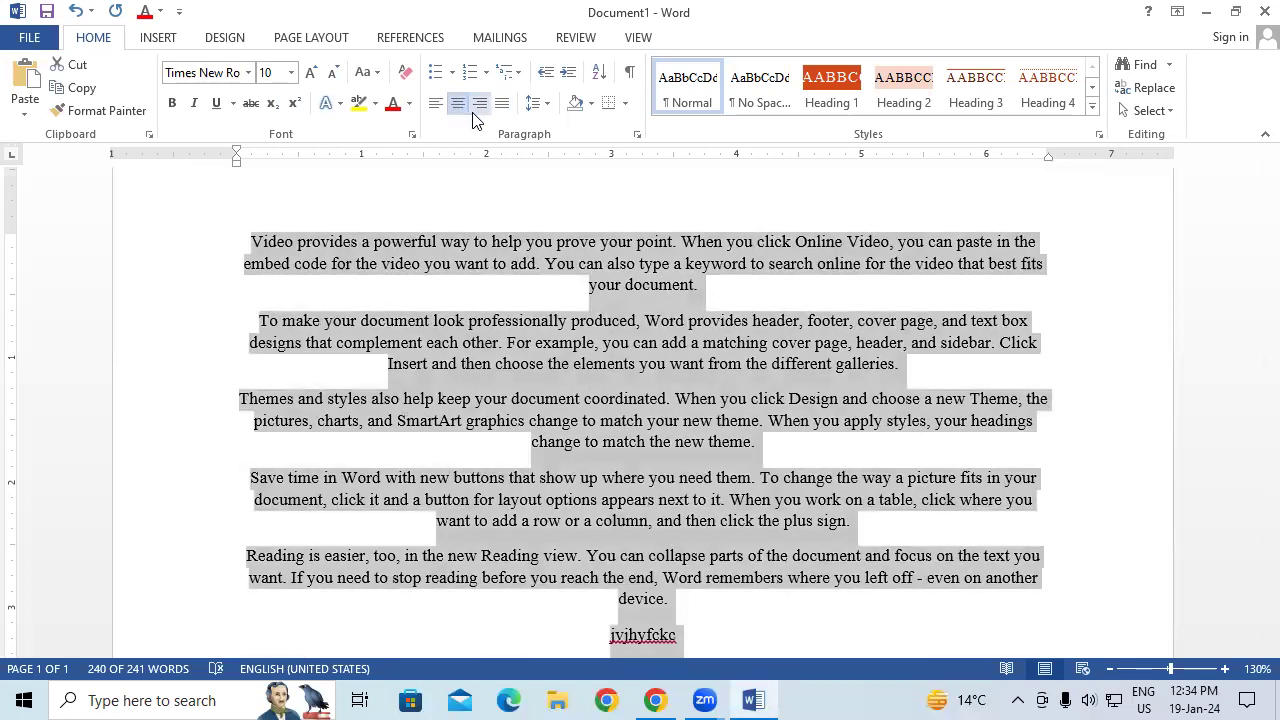
left_click(480, 105)
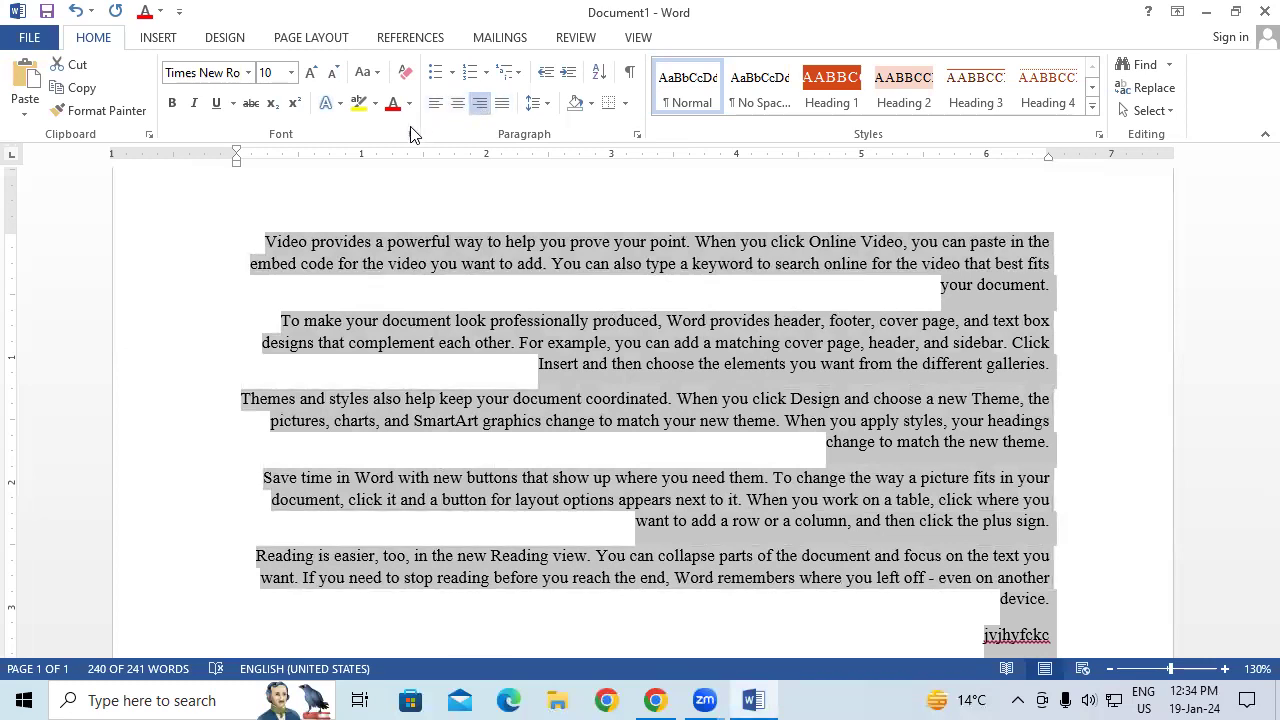
left_click(435, 104)
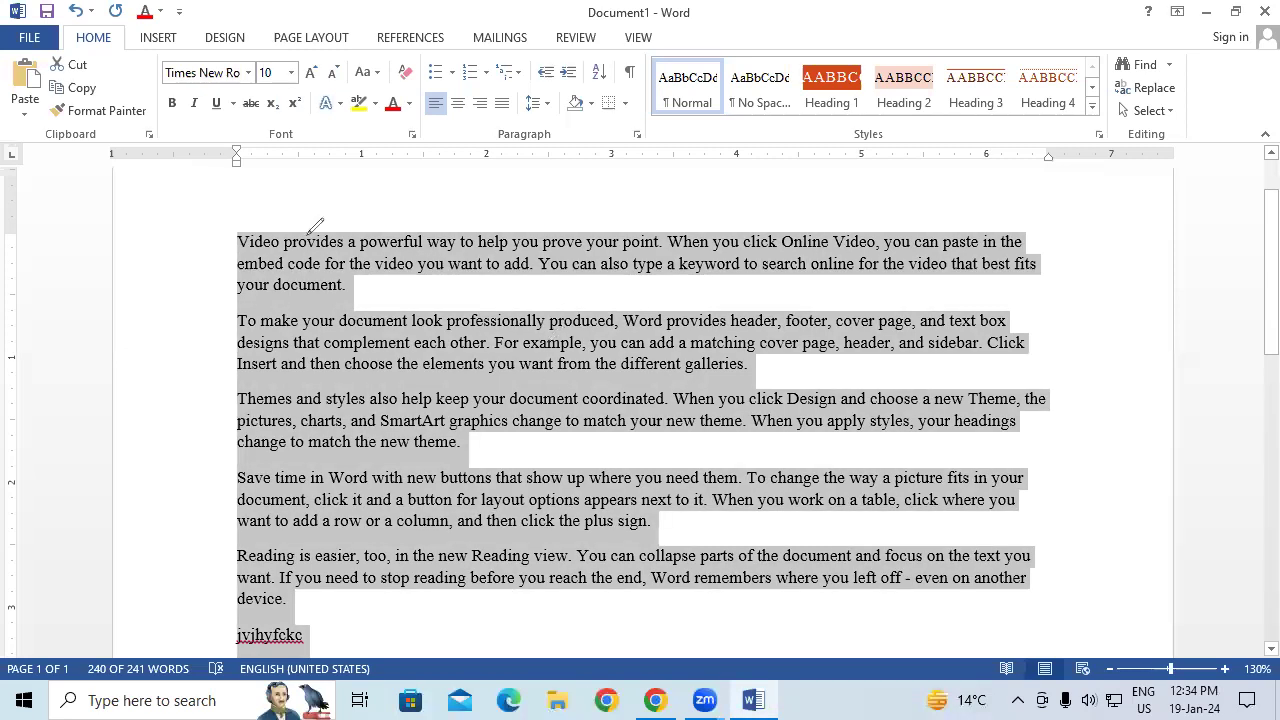
Handwrite an alignment shortcut note in green ink above the first line
left_click(417, 254)
left_click_drag(416, 254, 425, 268)
mouse_move(445, 216)
left_mouse_down()
mouse_move(468, 252)
mouse_move(450, 258)
mouse_move(500, 246)
left_mouse_up()
left_click_drag(500, 222, 480, 252)
mouse_move(502, 182)
left_mouse_down()
mouse_move(514, 236)
mouse_move(521, 207)
left_mouse_up()
mouse_move(578, 148)
left_mouse_down()
mouse_move(603, 210)
mouse_move(603, 165)
left_mouse_up()
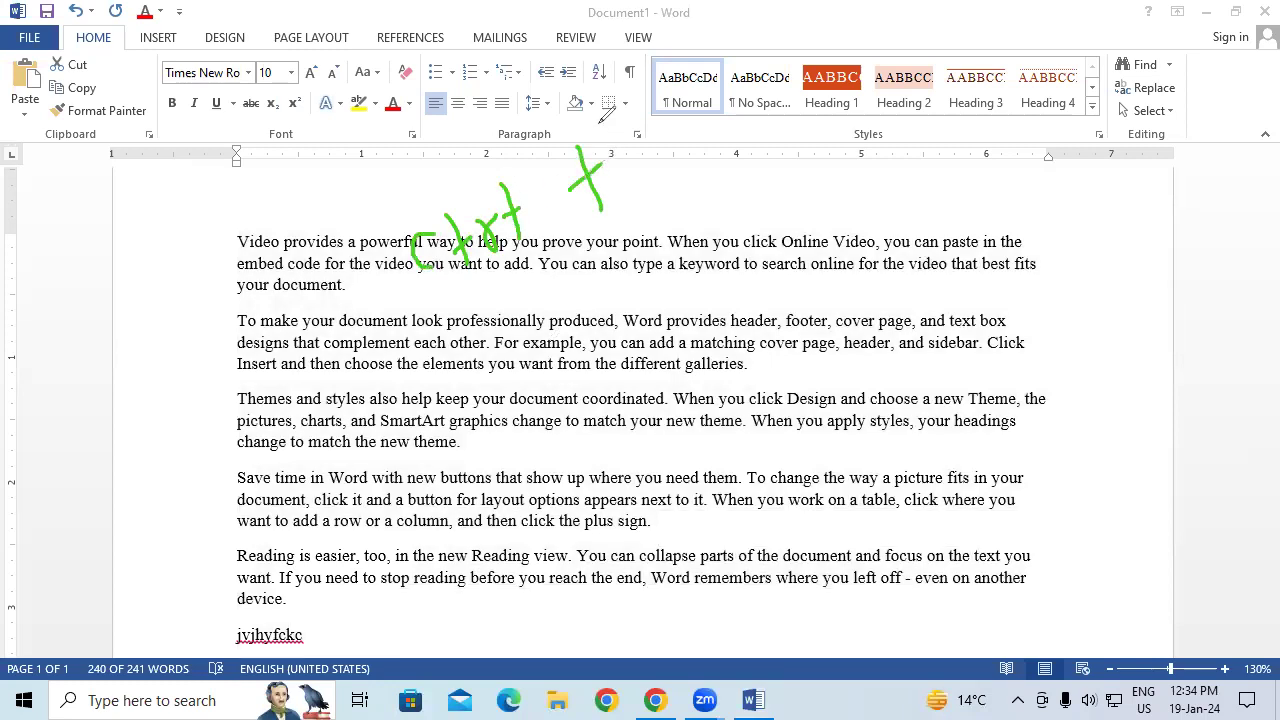
mouse_move(614, 122)
left_mouse_down()
mouse_move(648, 98)
mouse_move(684, 150)
left_mouse_up()
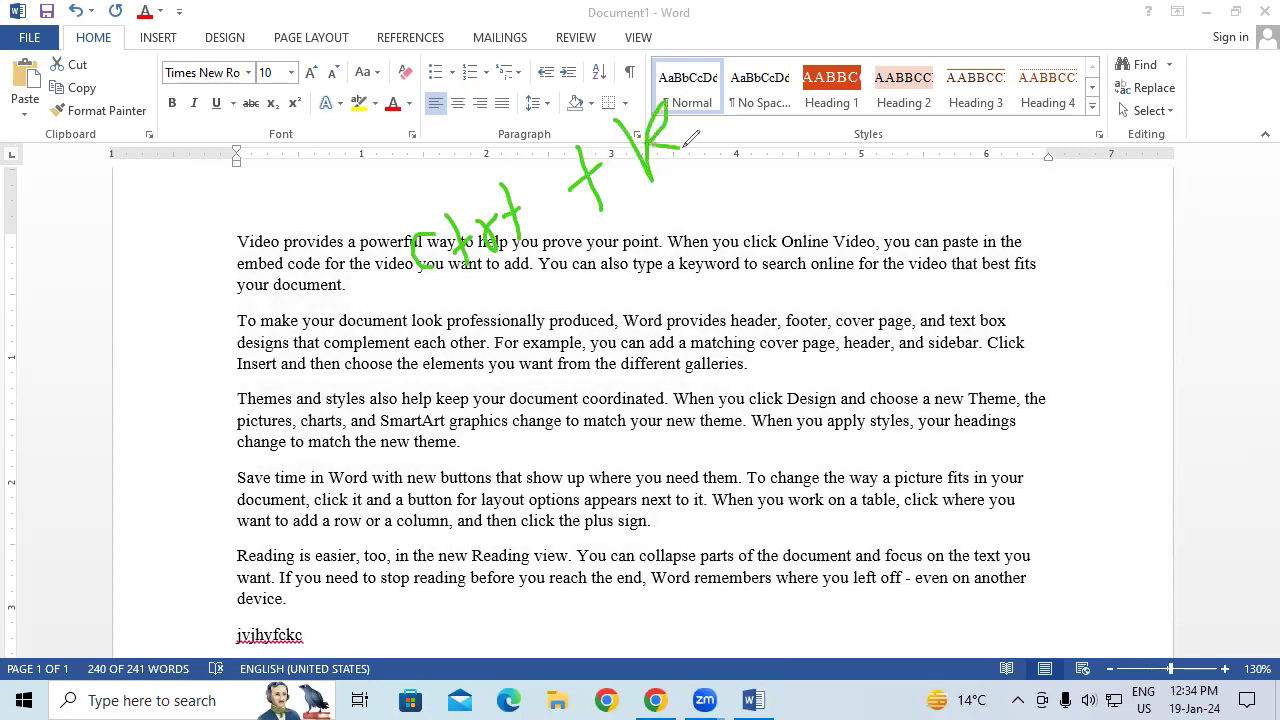
Add green ink marks, plus signs and crosses across the first paragraphs
left_click_drag(486, 312, 506, 354)
left_click_drag(526, 292, 543, 326)
left_click_drag(652, 228, 664, 284)
left_click_drag(628, 266, 680, 248)
mouse_move(678, 198)
left_mouse_down()
mouse_move(700, 238)
mouse_move(721, 212)
left_mouse_up()
mouse_move(562, 350)
left_mouse_down()
mouse_move(555, 378)
mouse_move(570, 380)
left_mouse_up()
mouse_move(686, 264)
left_mouse_down()
mouse_move(706, 318)
mouse_move(680, 312)
left_mouse_up()
mouse_move(774, 228)
left_mouse_down()
mouse_move(764, 282)
mouse_move(770, 242)
left_mouse_up()
mouse_move(700, 338)
left_mouse_down()
mouse_move(740, 394)
mouse_move(766, 336)
mouse_move(862, 248)
mouse_move(826, 314)
left_mouse_up()
left_click_drag(592, 414, 598, 436)
left_click_drag(618, 391, 630, 430)
left_click_drag(652, 468, 860, 340)
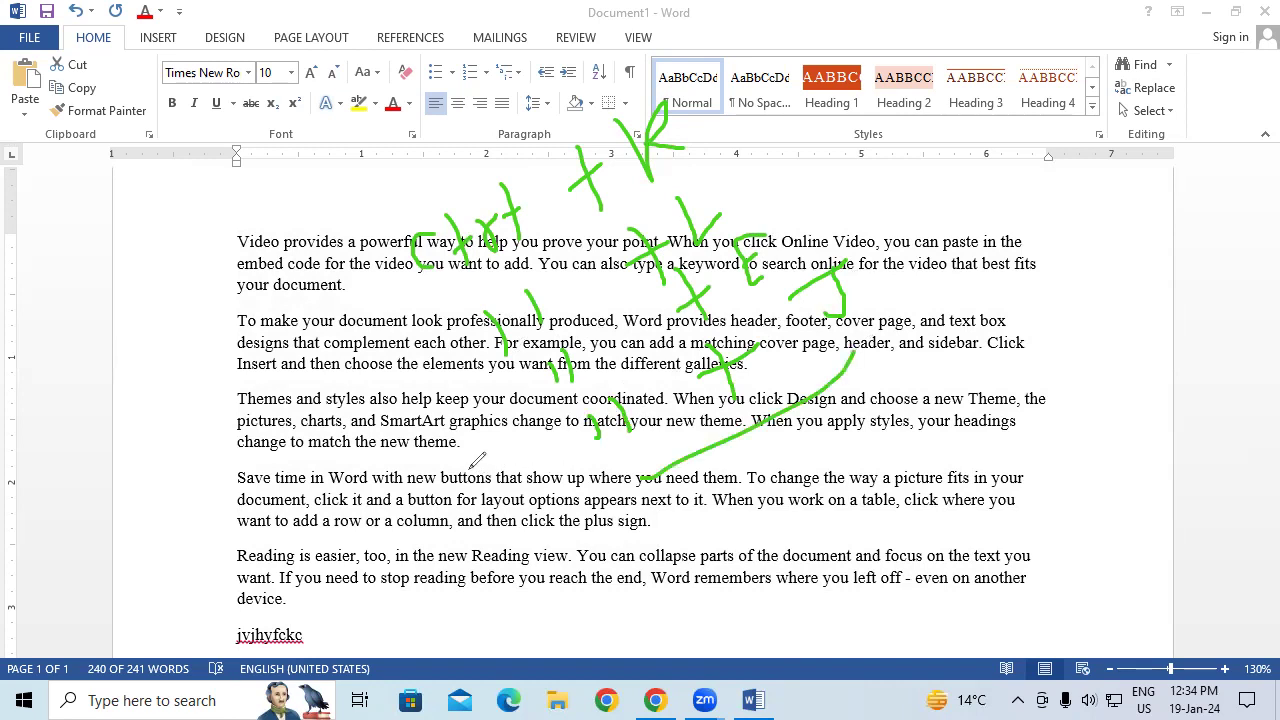
Strike through the scribbles with three green lines and select all the text
left_click_drag(512, 264, 640, 176)
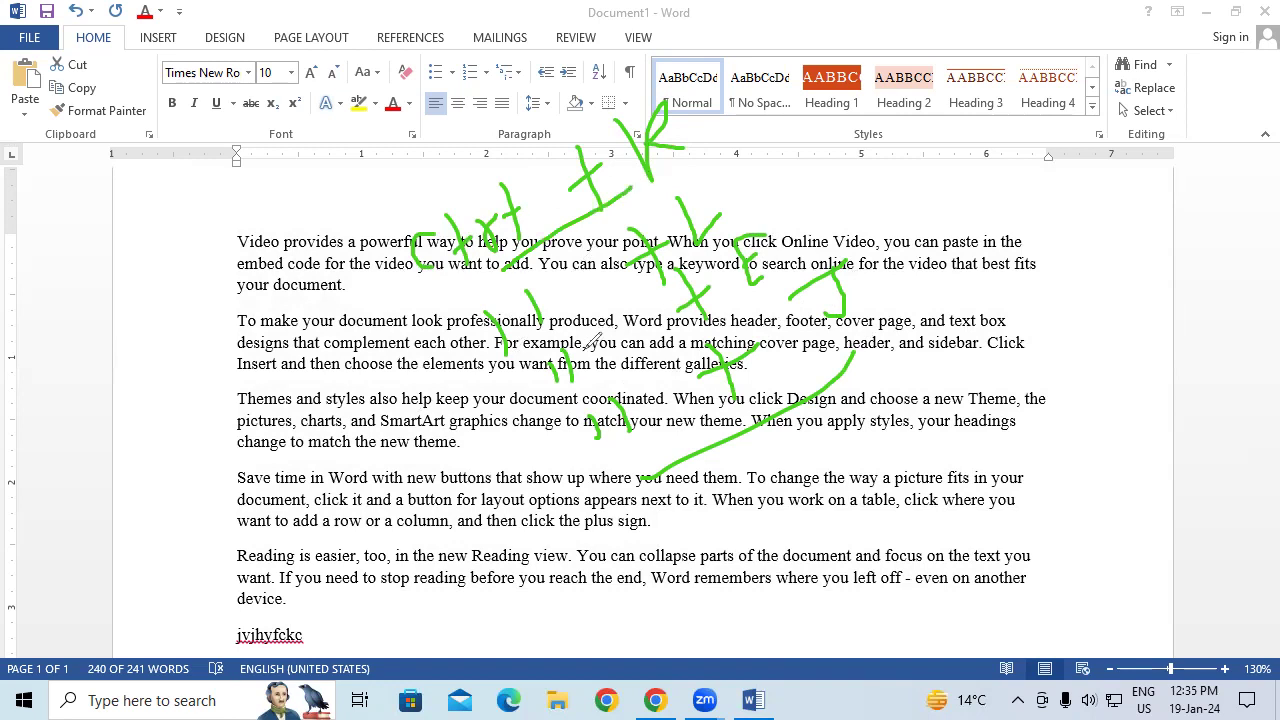
left_click_drag(503, 353, 678, 257)
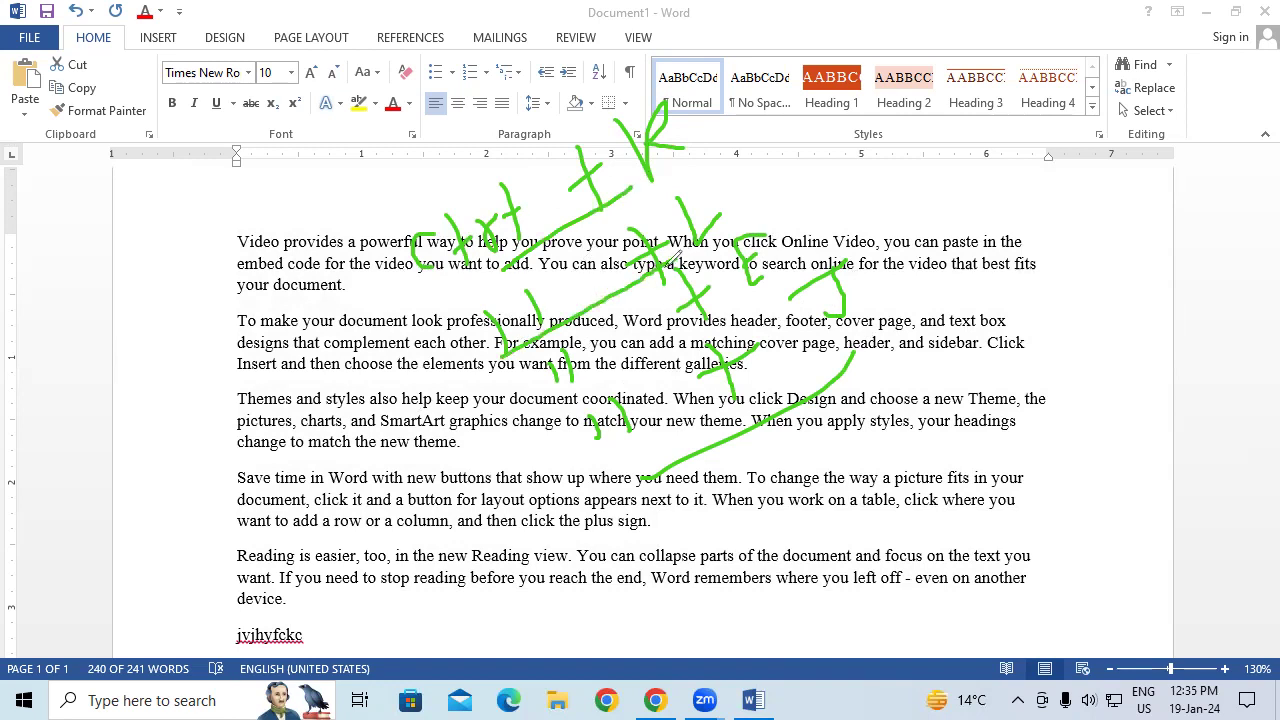
left_click_drag(598, 372, 747, 290)
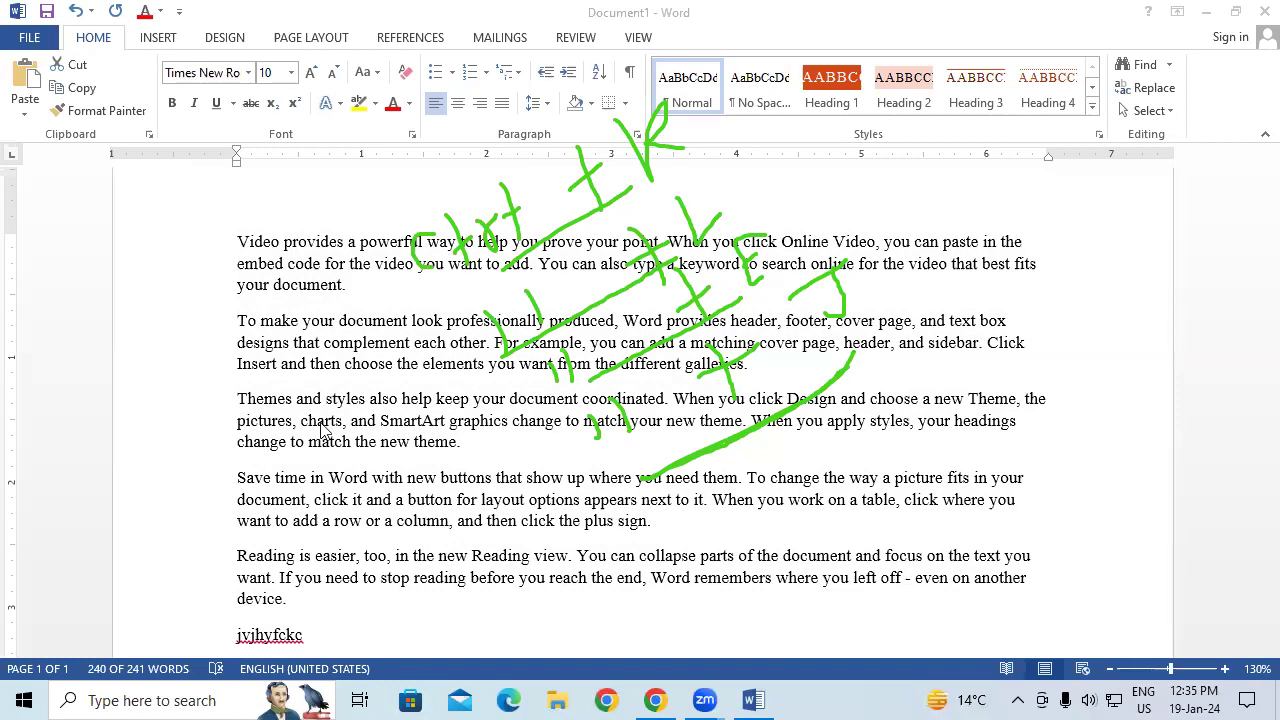
key("ctrl+a")
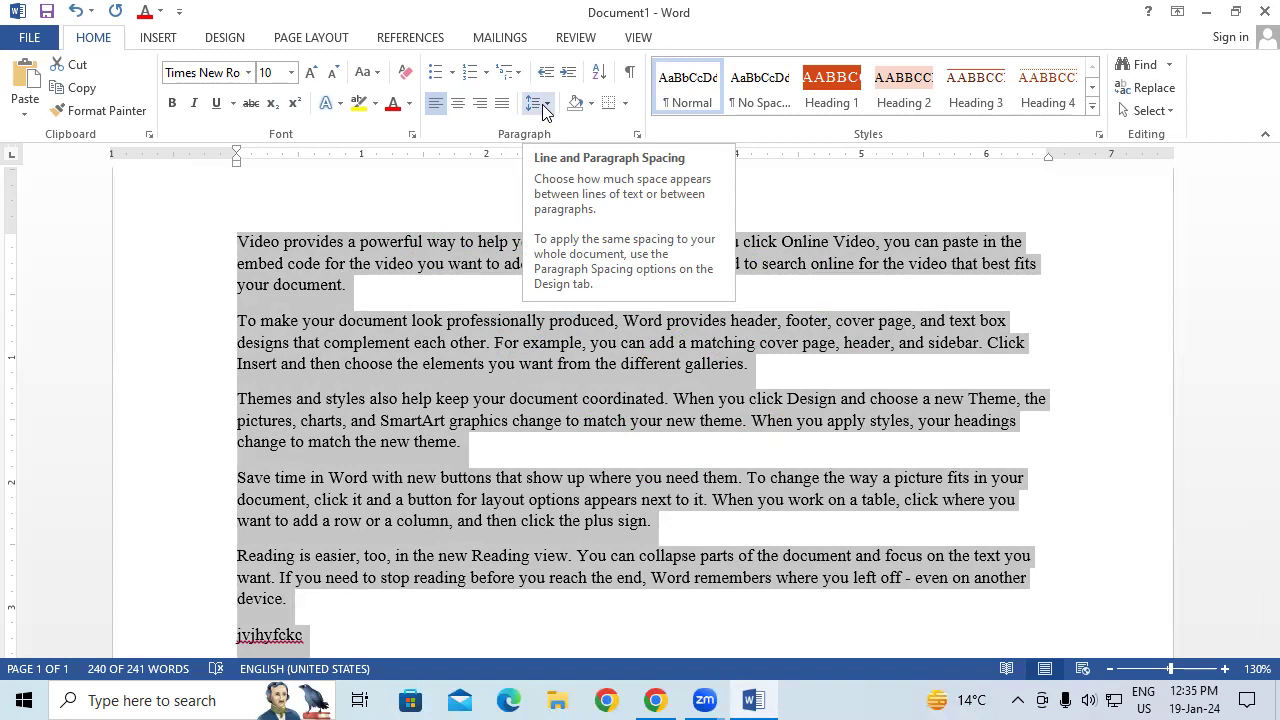
Select the five paragraphs from Video through Reading
mouse_move(238, 242)
left_mouse_down()
mouse_move(313, 268)
mouse_move(285, 288)
left_mouse_up()
left_click(275, 325)
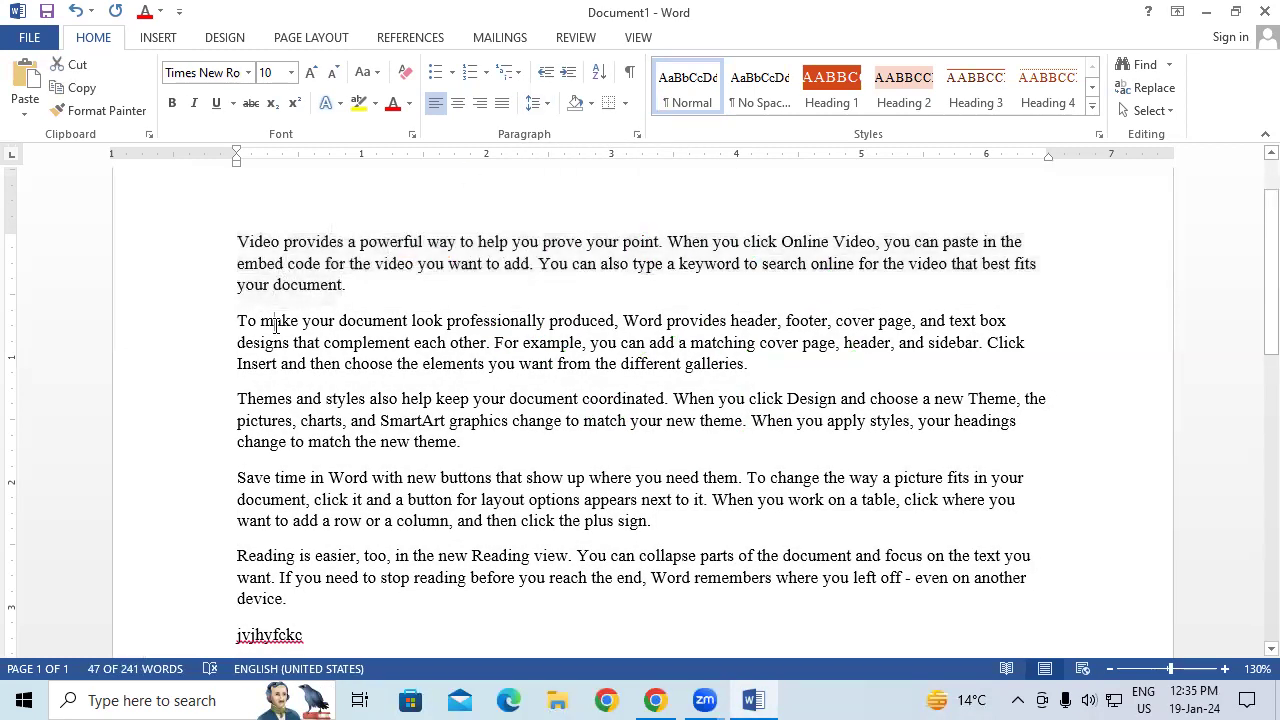
mouse_move(238, 242)
left_mouse_down()
mouse_move(278, 598)
mouse_move(296, 600)
left_mouse_up()
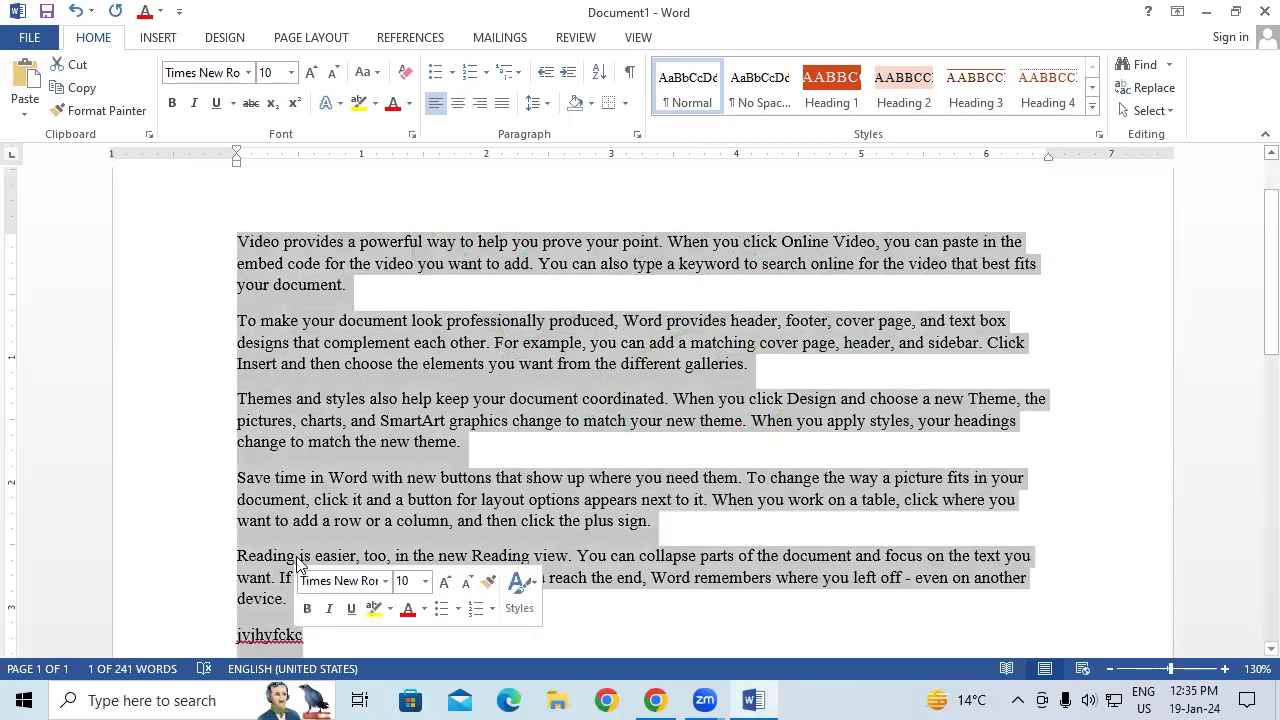
Set paragraph spacing to 48 pt before and 18 pt after in the Paragraph settings
left_click(547, 107)
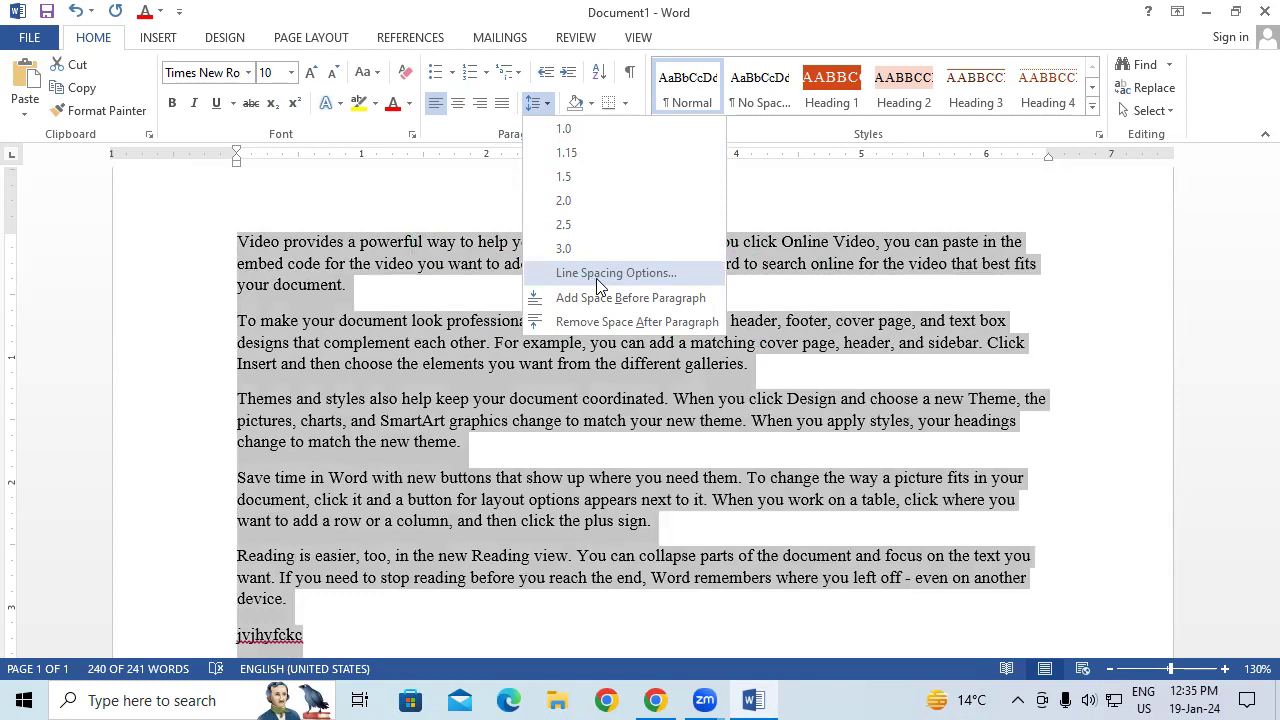
left_click(594, 278)
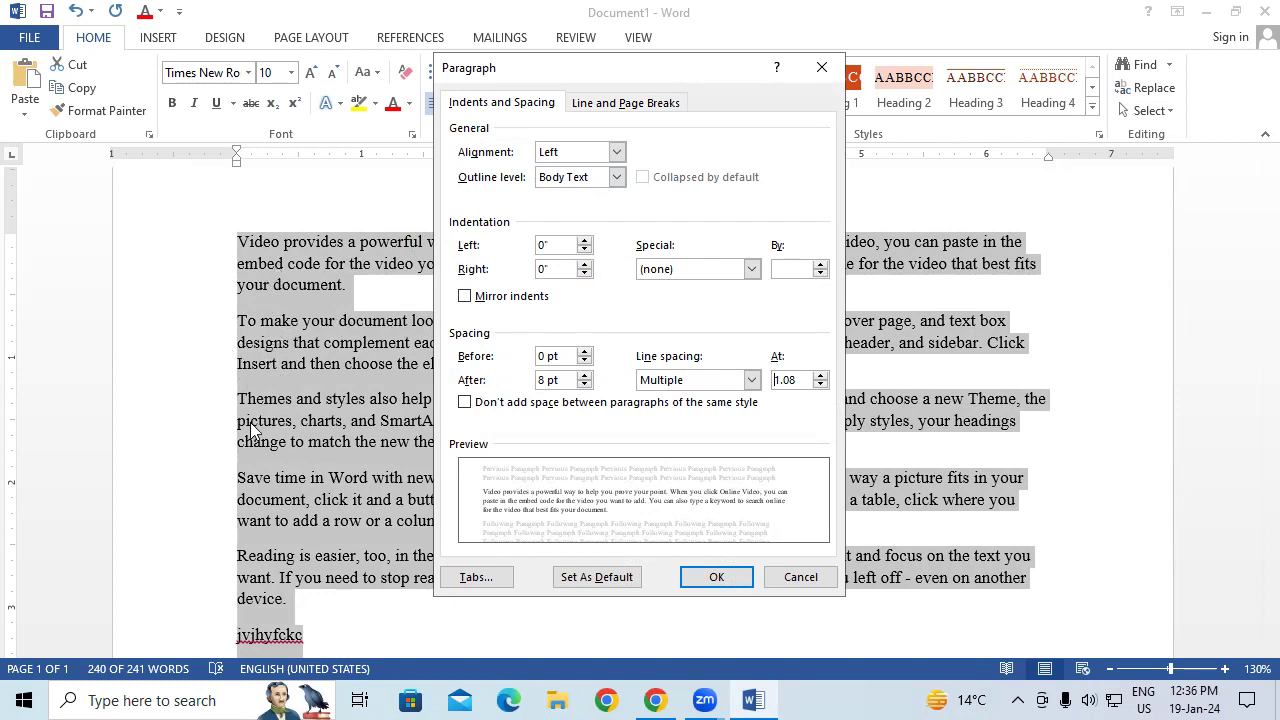
left_click(585, 375)
left_click(585, 351)
left_click(585, 351)
left_click(585, 352)
left_click(585, 352)
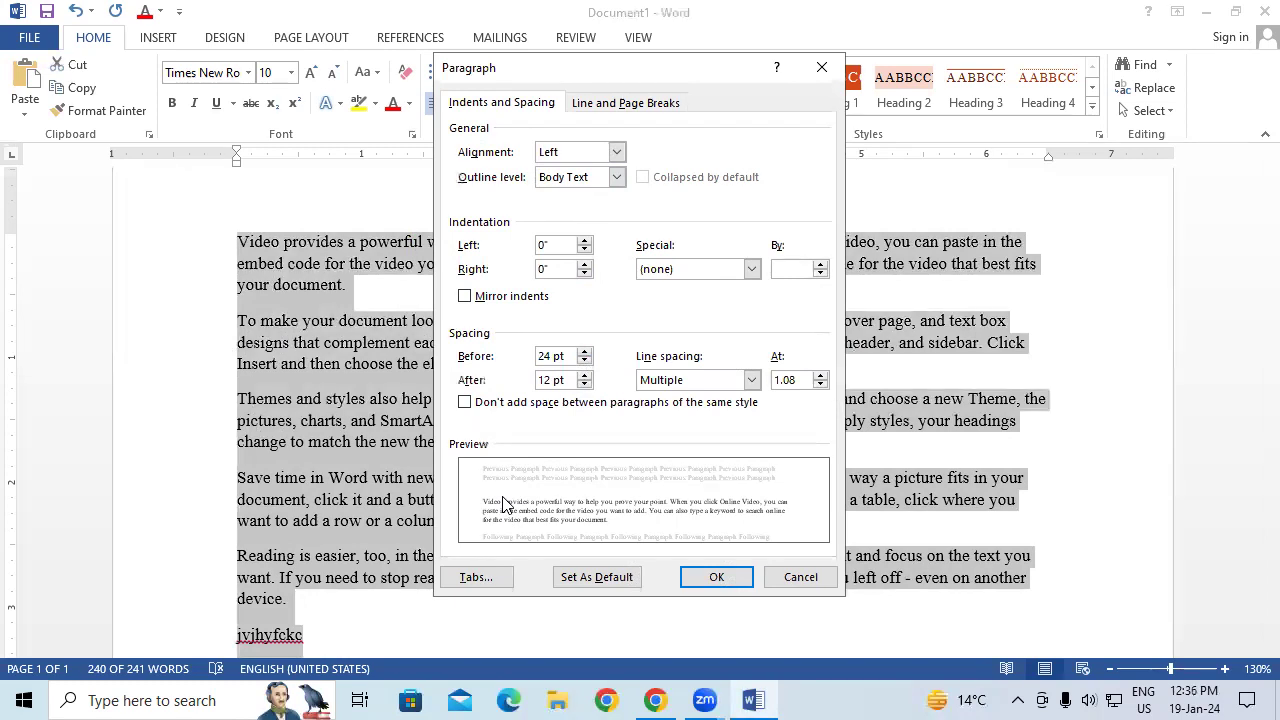
left_click(585, 352)
left_click(585, 352)
left_click(585, 352)
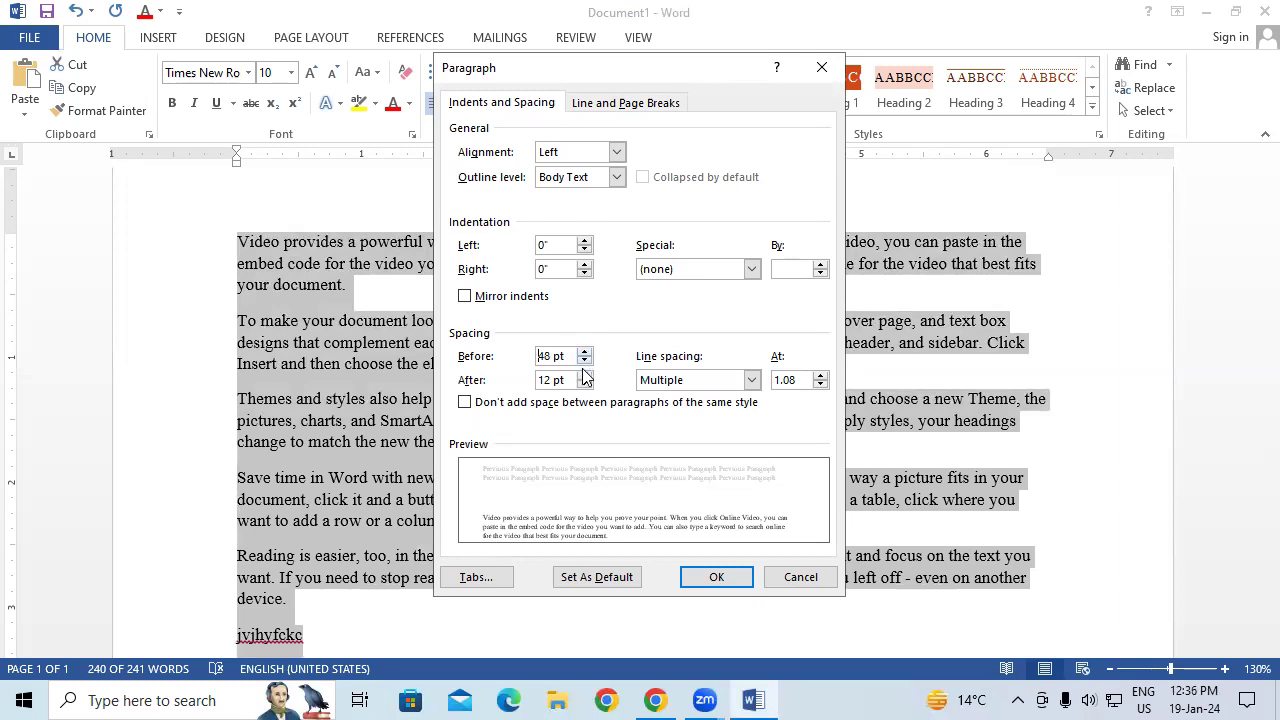
left_click(584, 375)
left_click(697, 589)
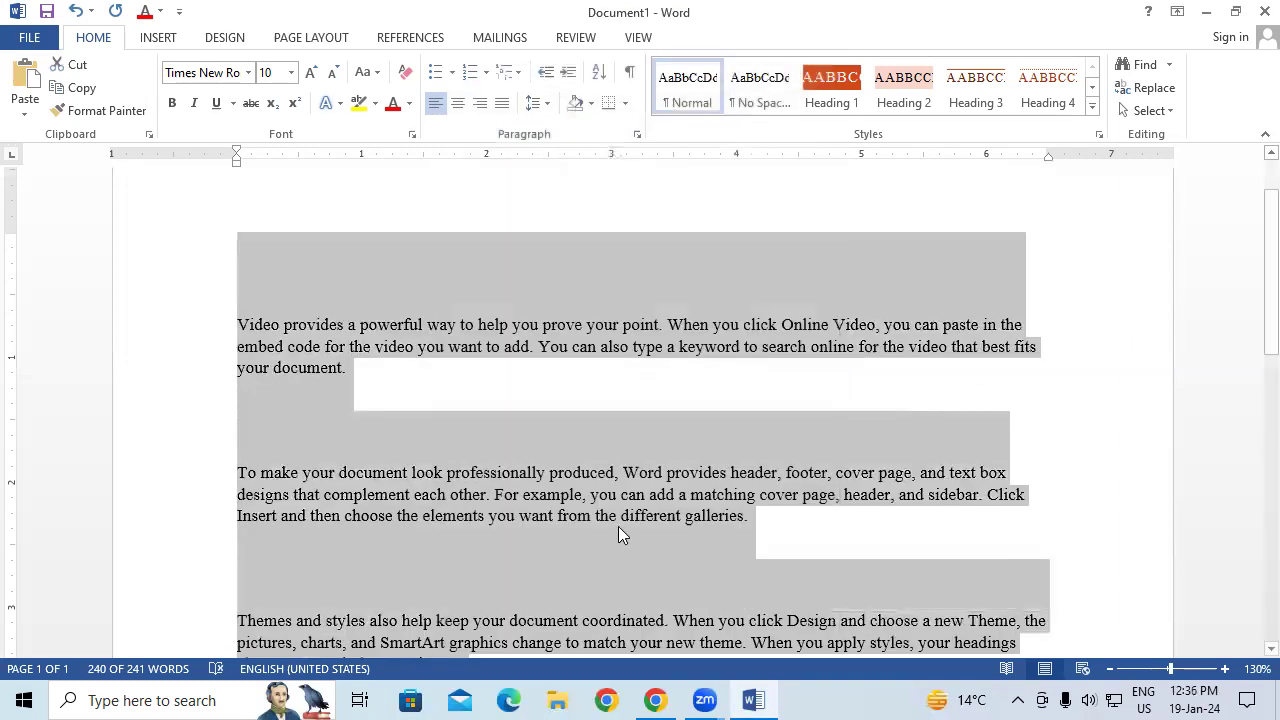
Open the Line and Paragraph Spacing menu and select the whole document
scroll(600, 525, "down", 5)
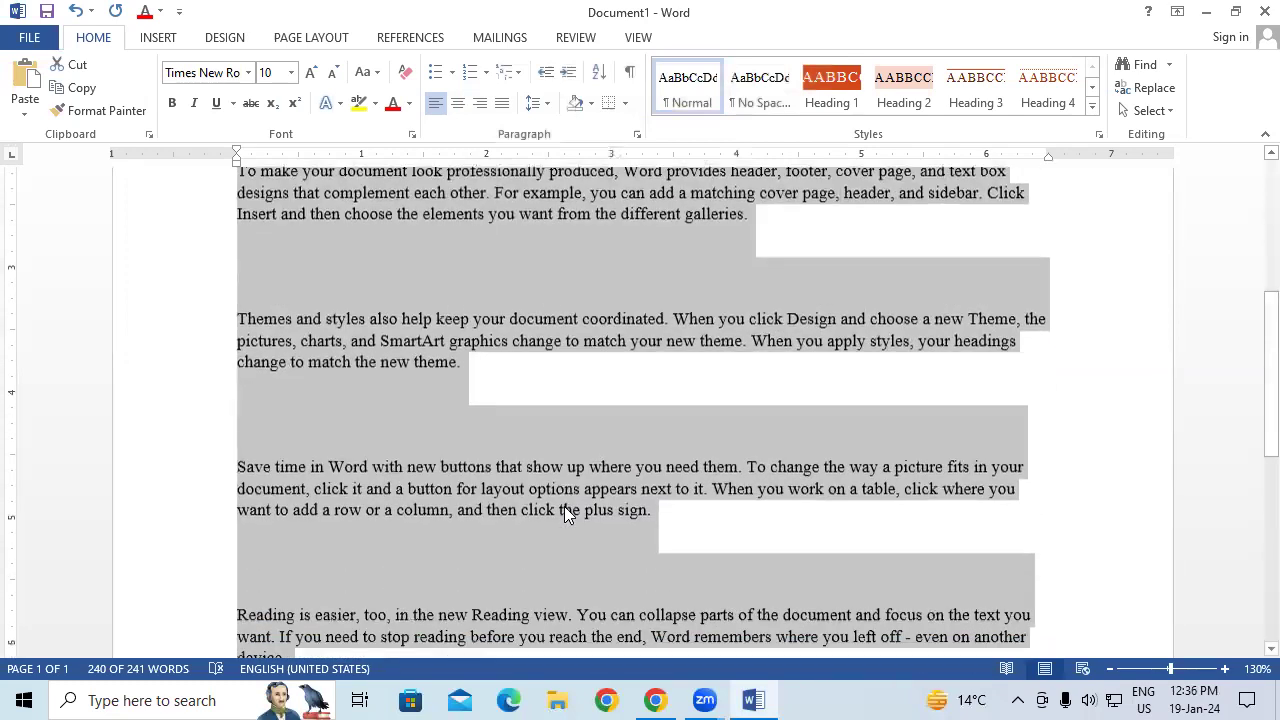
scroll(564, 510, "down", 2)
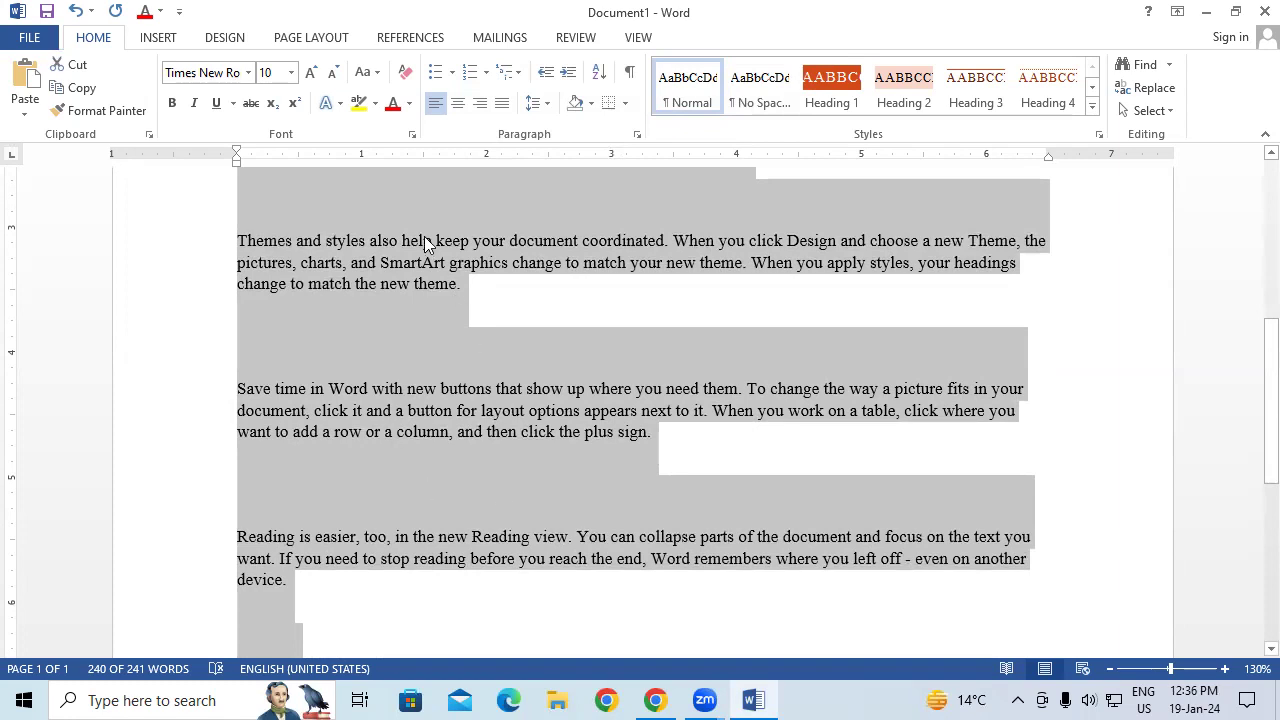
left_click(546, 106)
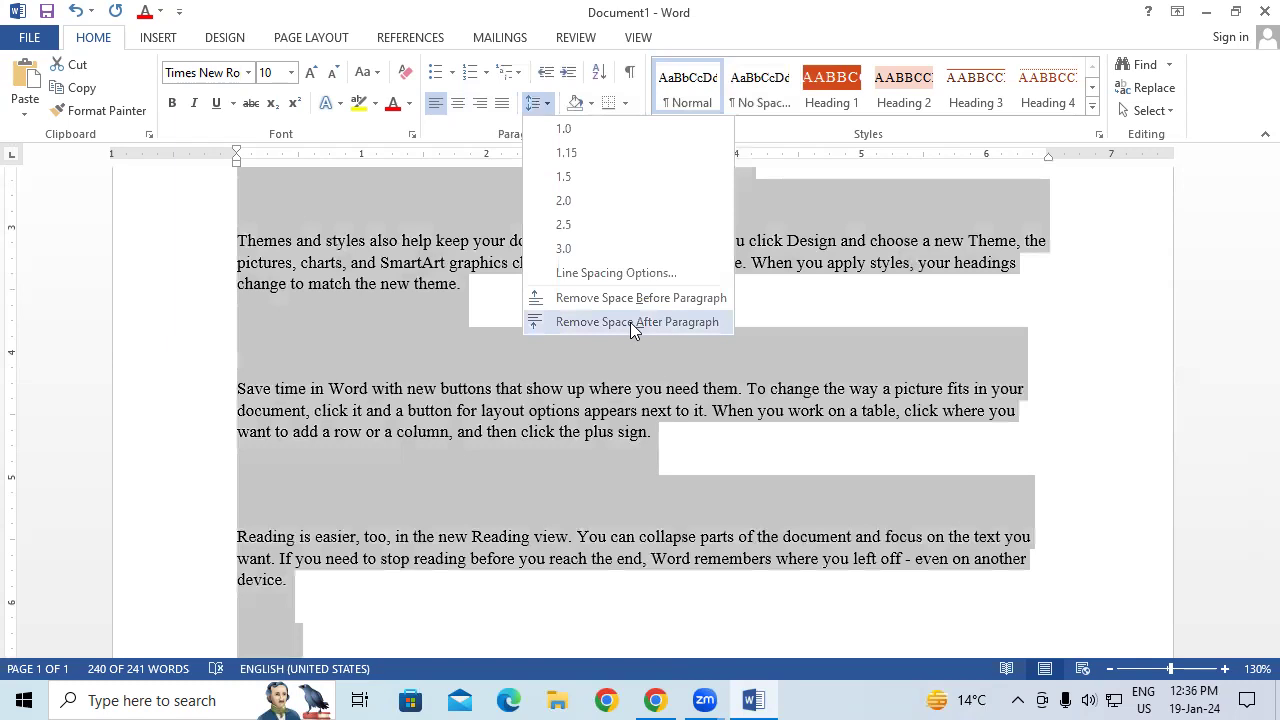
key("ctrl+a")
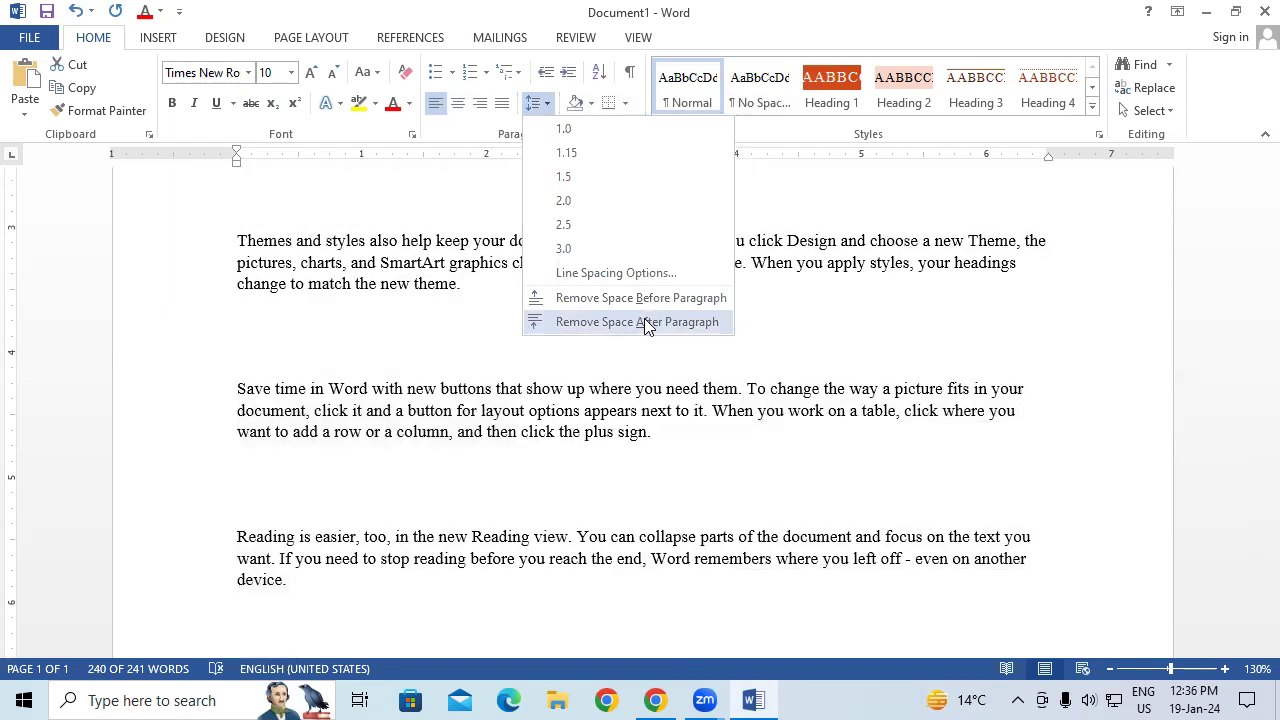
Remove both the space after and the space before every paragraph, then reselect the text
left_click(644, 320)
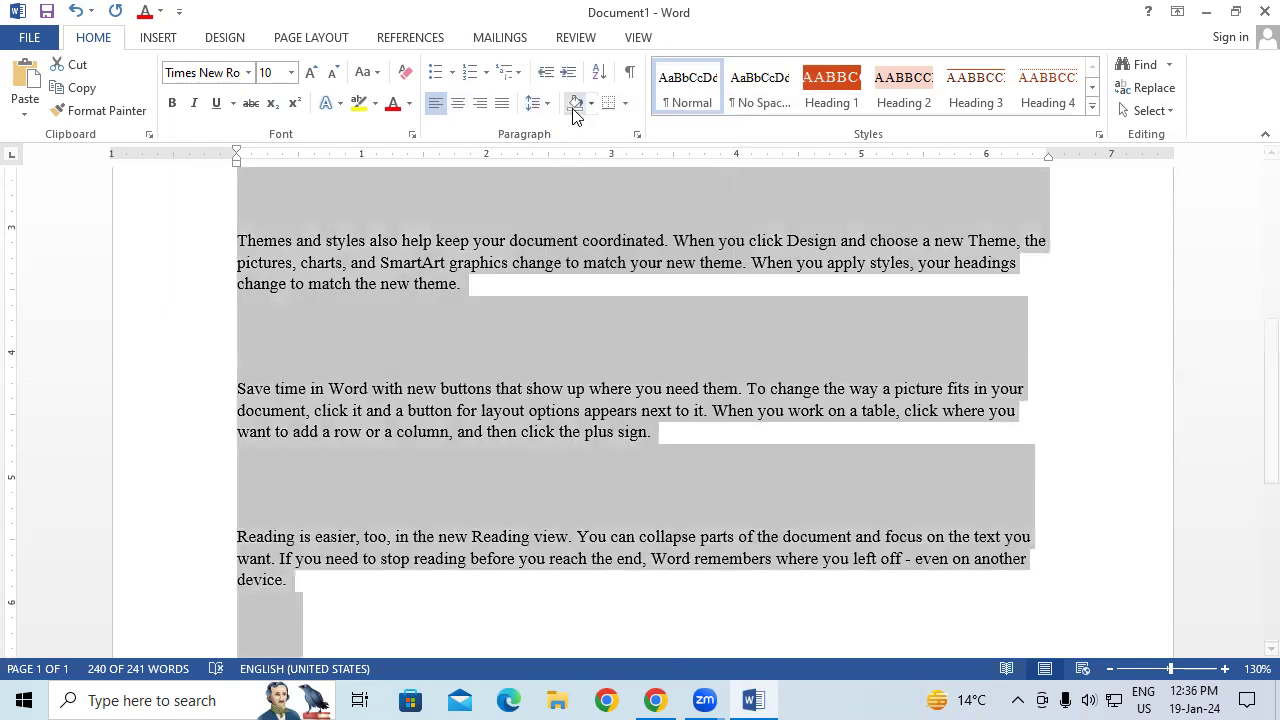
scroll(408, 331, "down", 2)
scroll(331, 531, "down", 3)
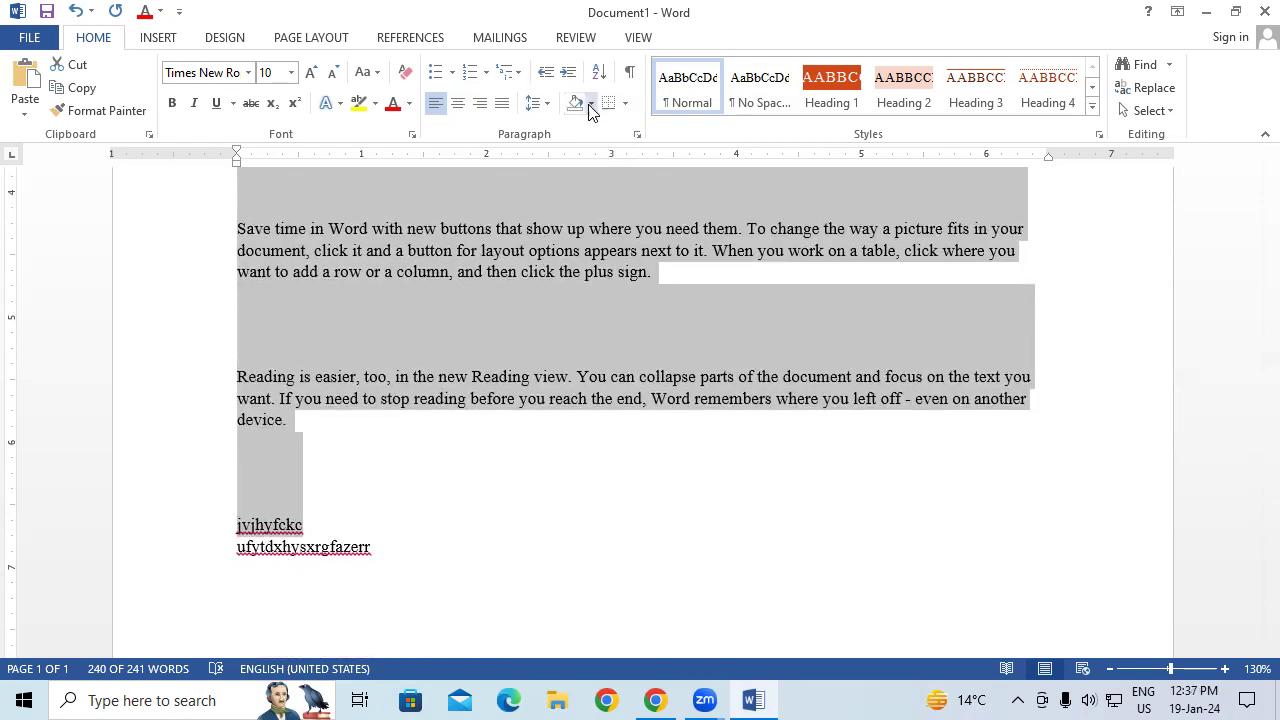
left_click(535, 103)
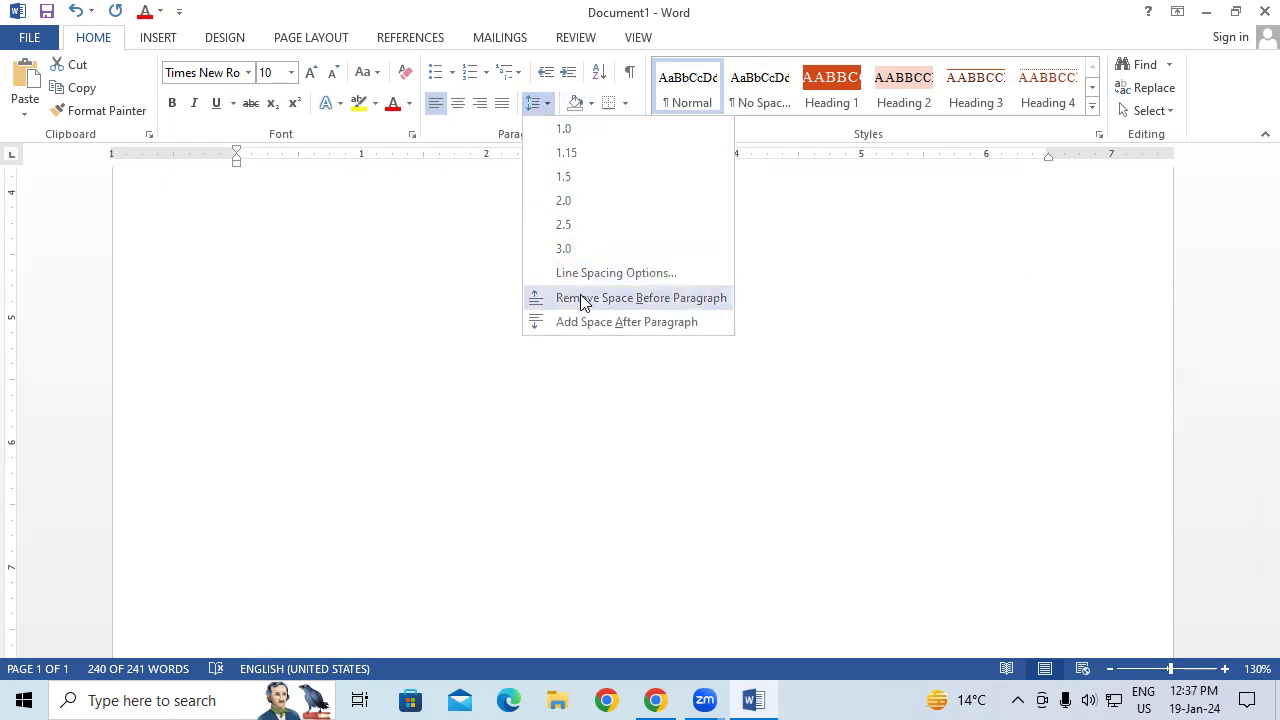
left_click(586, 298)
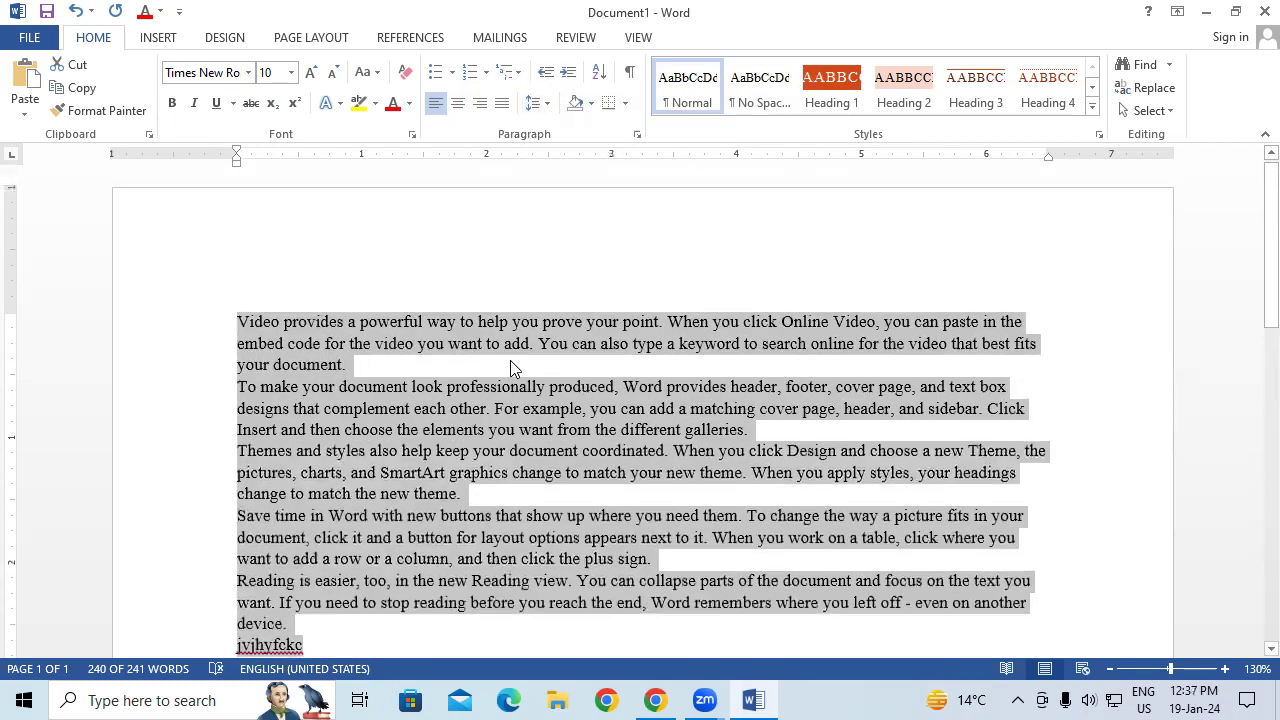
left_click_drag(388, 620, 156, 420)
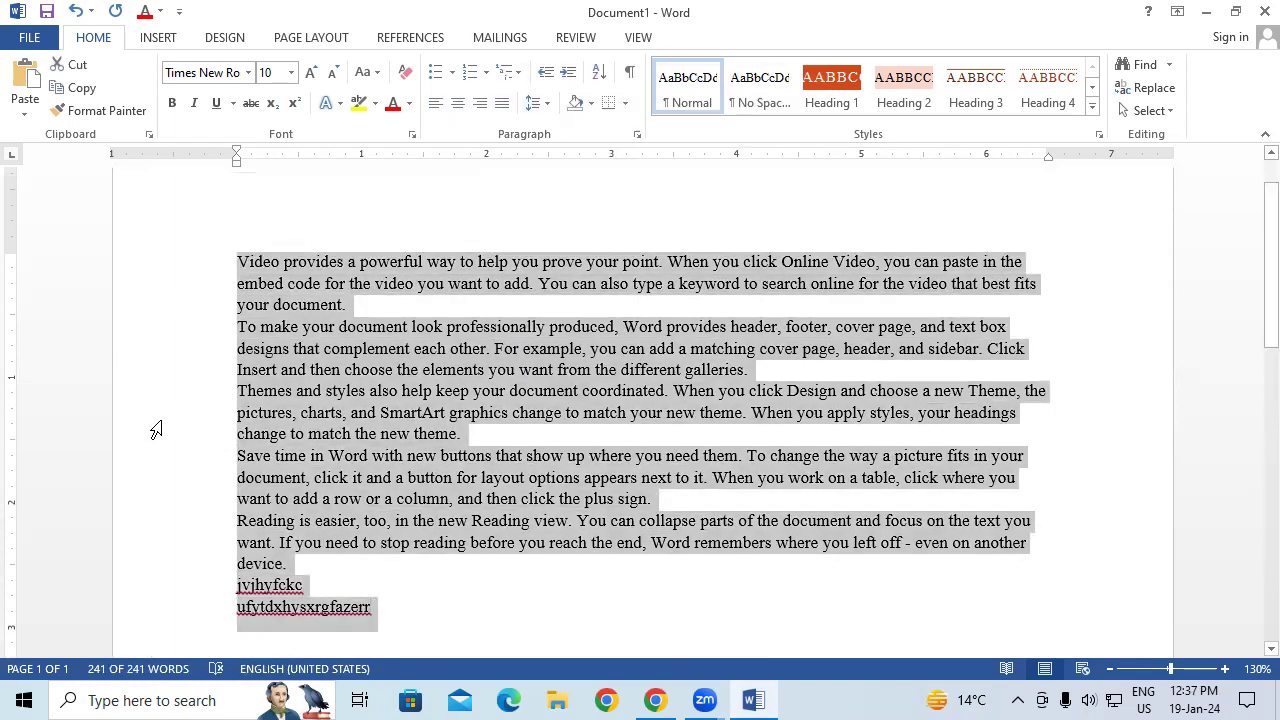
Add space before every paragraph of the selected text
left_click(535, 103)
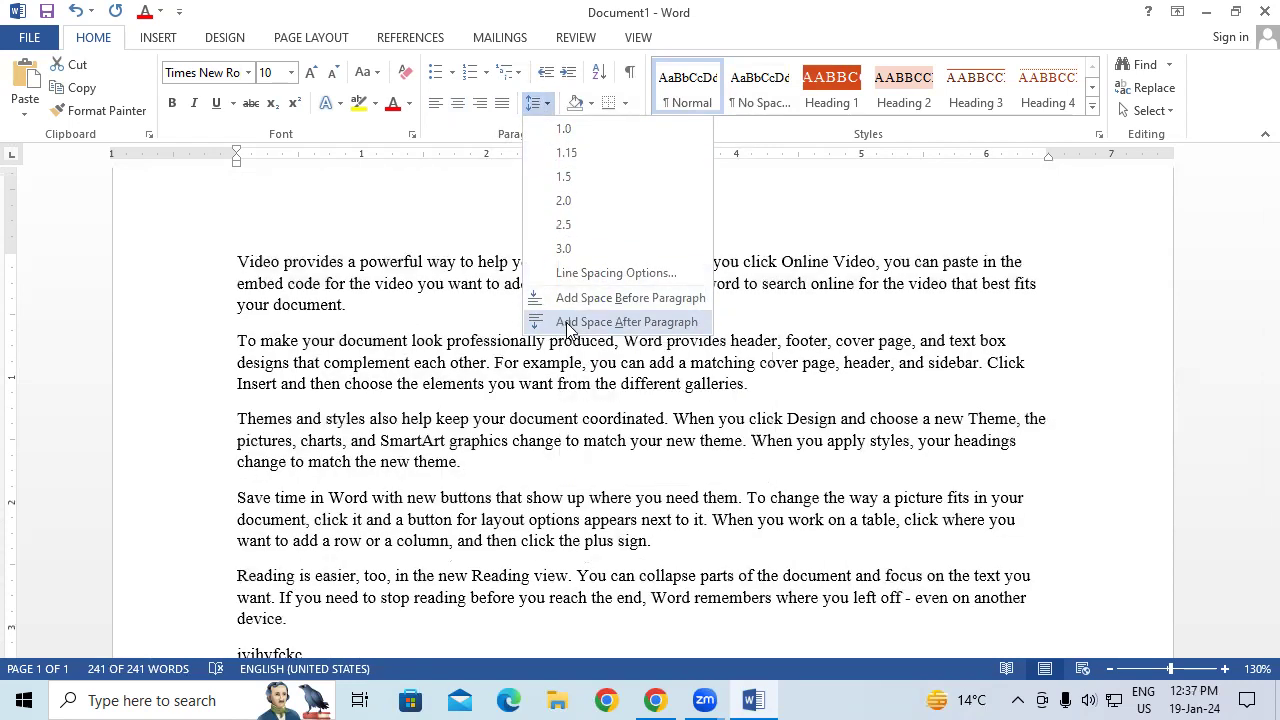
left_click(615, 298)
scroll(328, 454, "down", 1)
scroll(312, 473, "down", 1)
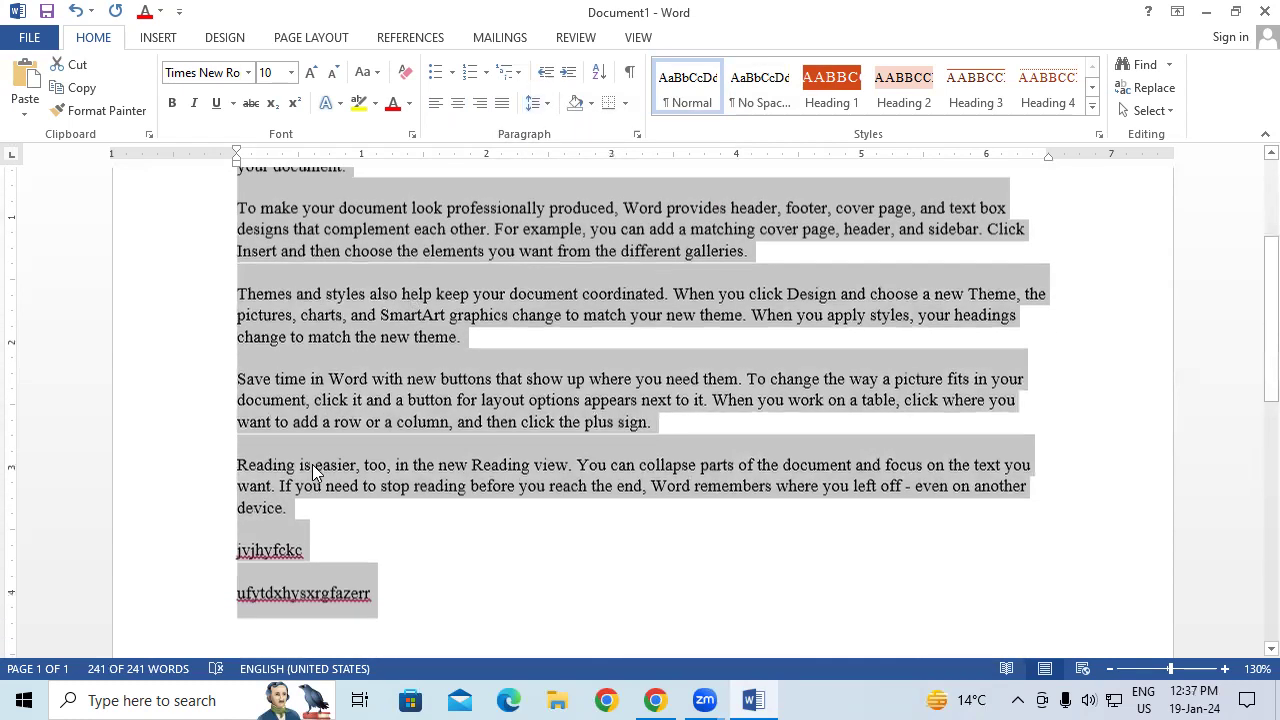
scroll(392, 384, "up", 1)
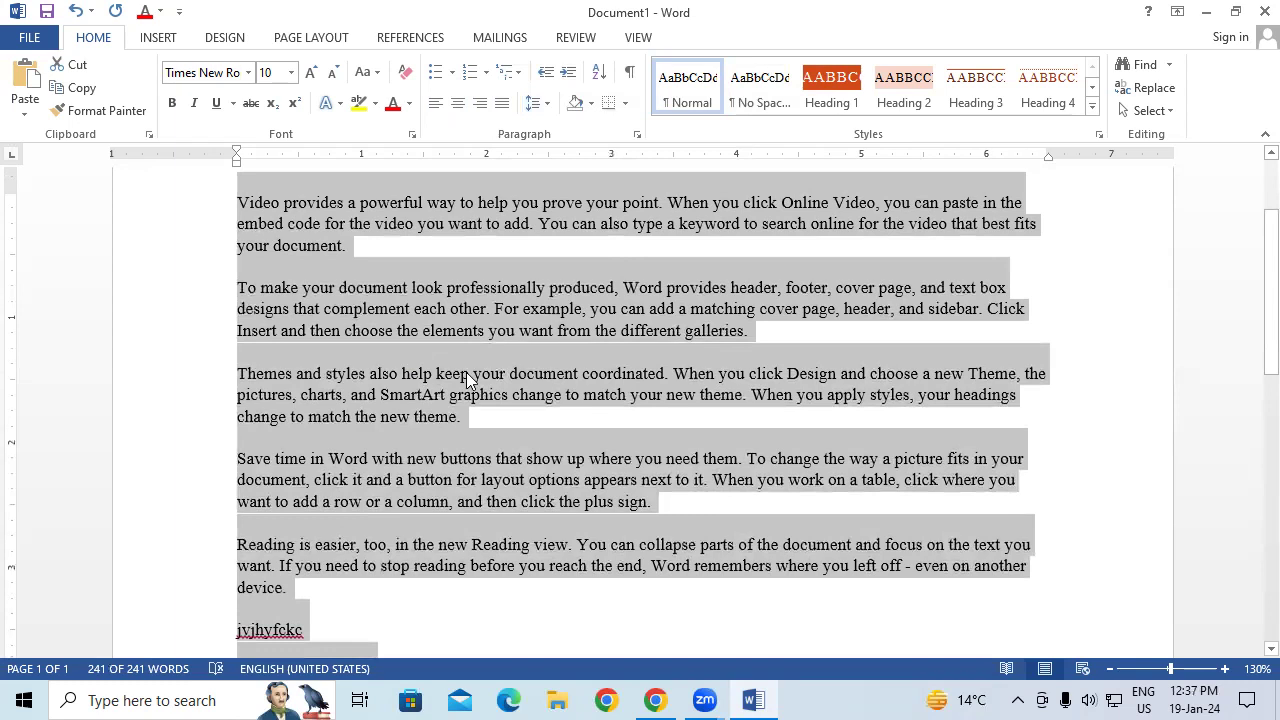
scroll(466, 372, "up", 1)
On the first two paragraphs, remove the space before and then add it back
left_click(447, 262)
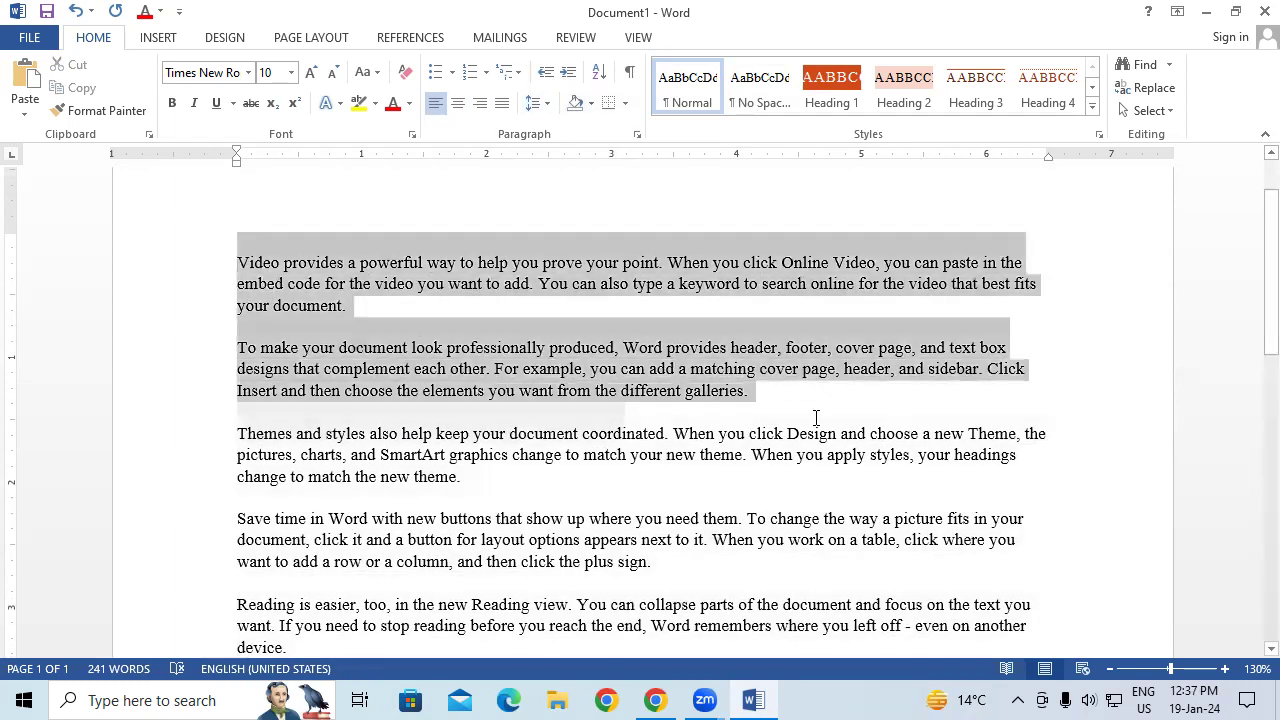
left_click_drag(237, 262, 838, 369)
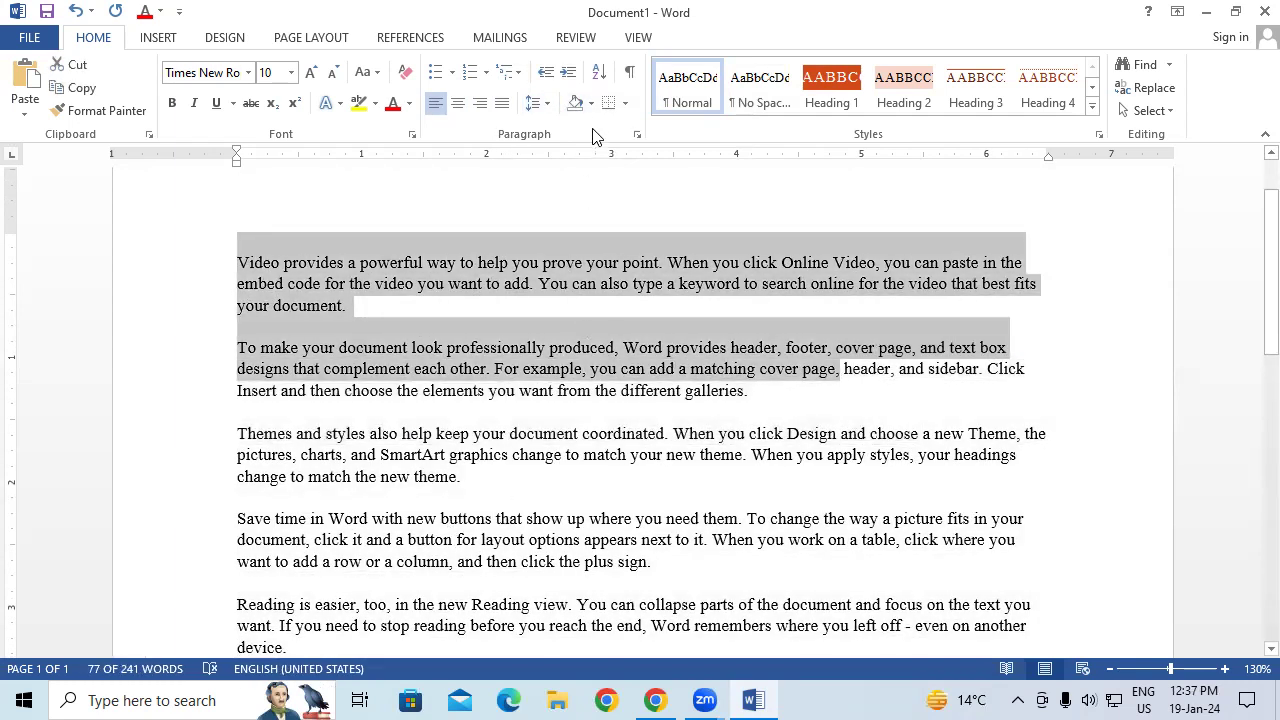
left_click(535, 103)
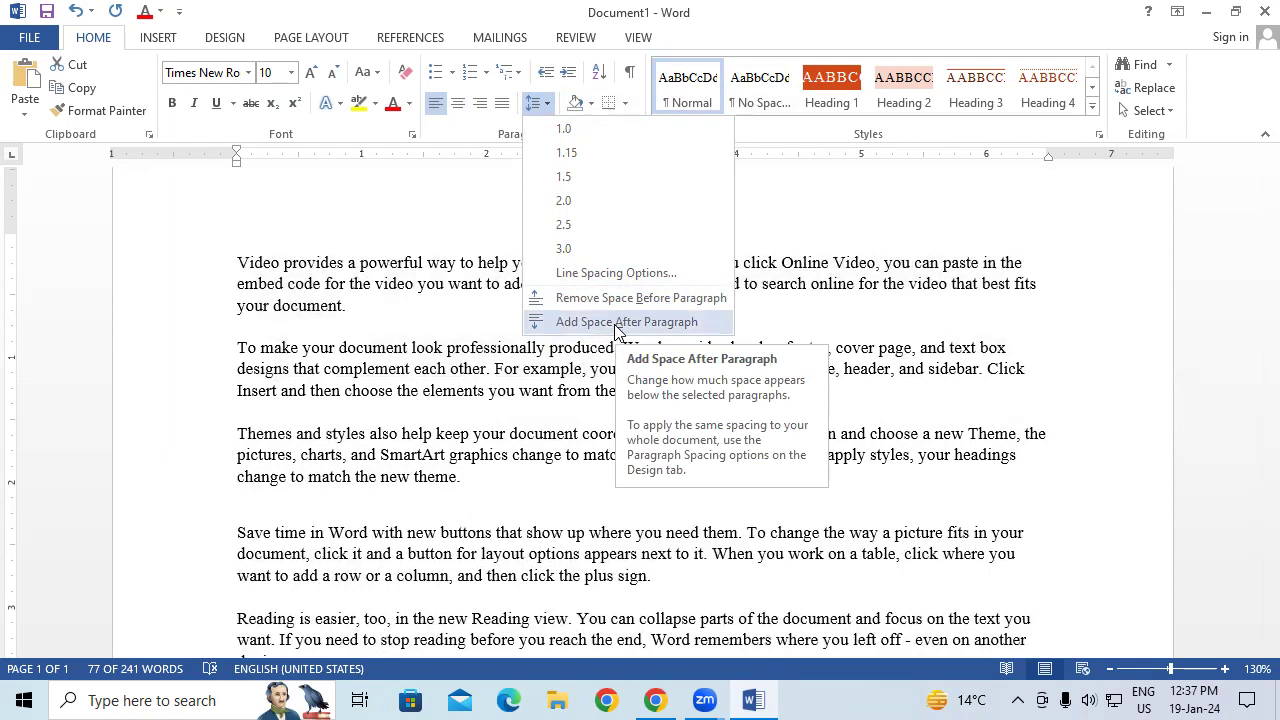
left_click(592, 297)
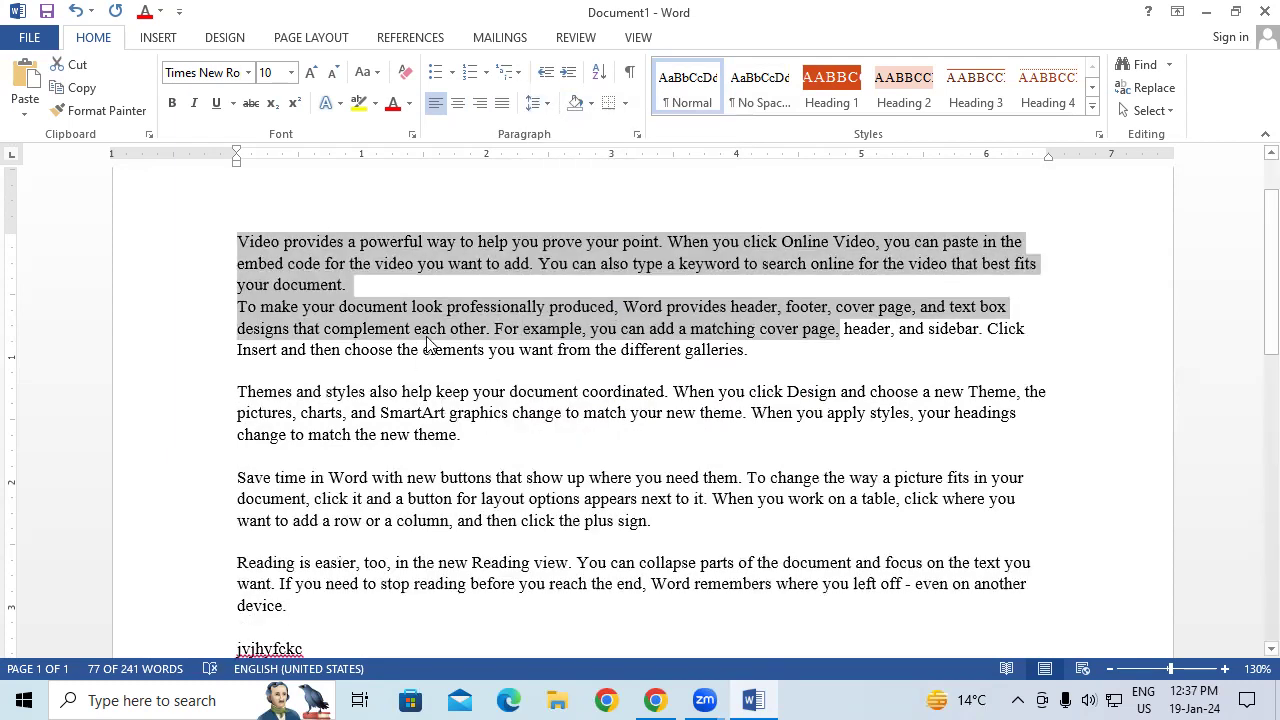
left_click(534, 103)
left_click(562, 298)
Select paragraphs one through four, then deselect and return to the top of the page
left_click(293, 308)
mouse_move(238, 262)
left_mouse_down()
mouse_move(421, 627)
mouse_move(380, 471)
left_mouse_up()
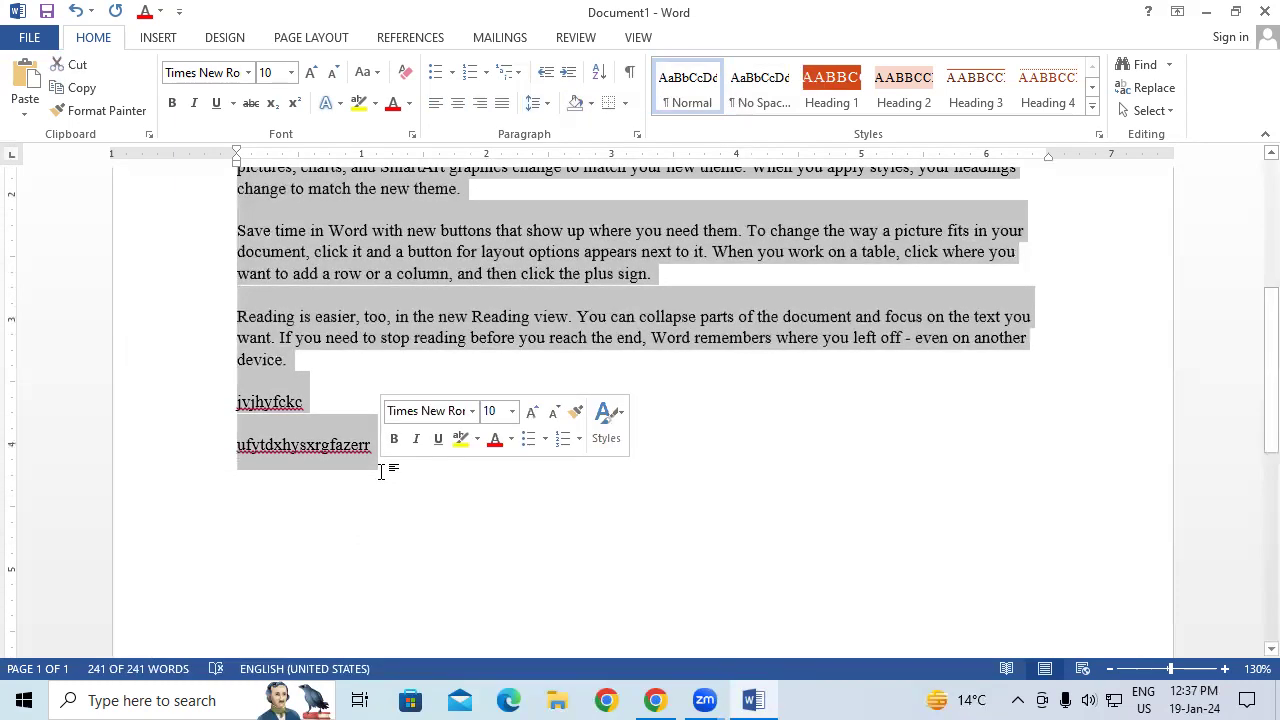
scroll(314, 404, "up", 1)
scroll(315, 412, "up", 1)
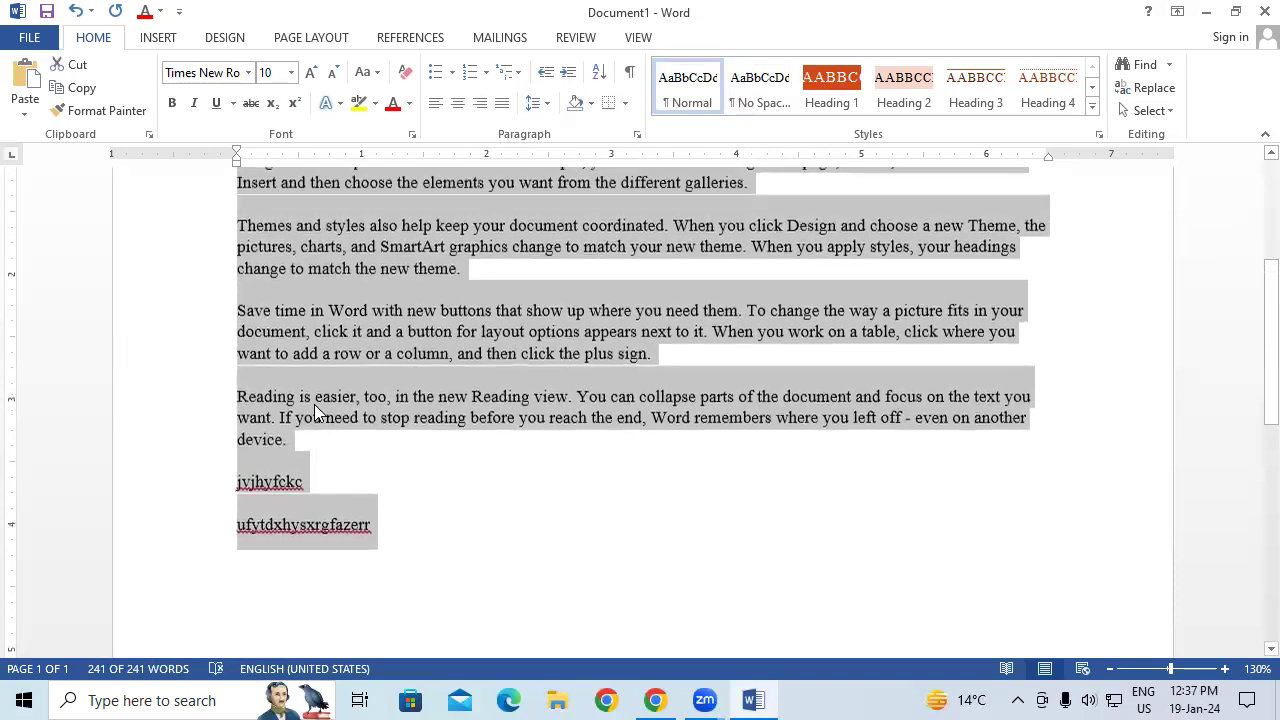
left_click(520, 516)
scroll(520, 517, "up", 2)
scroll(308, 317, "up", 1)
scroll(307, 315, "up", 1)
scroll(305, 313, "up", 1)
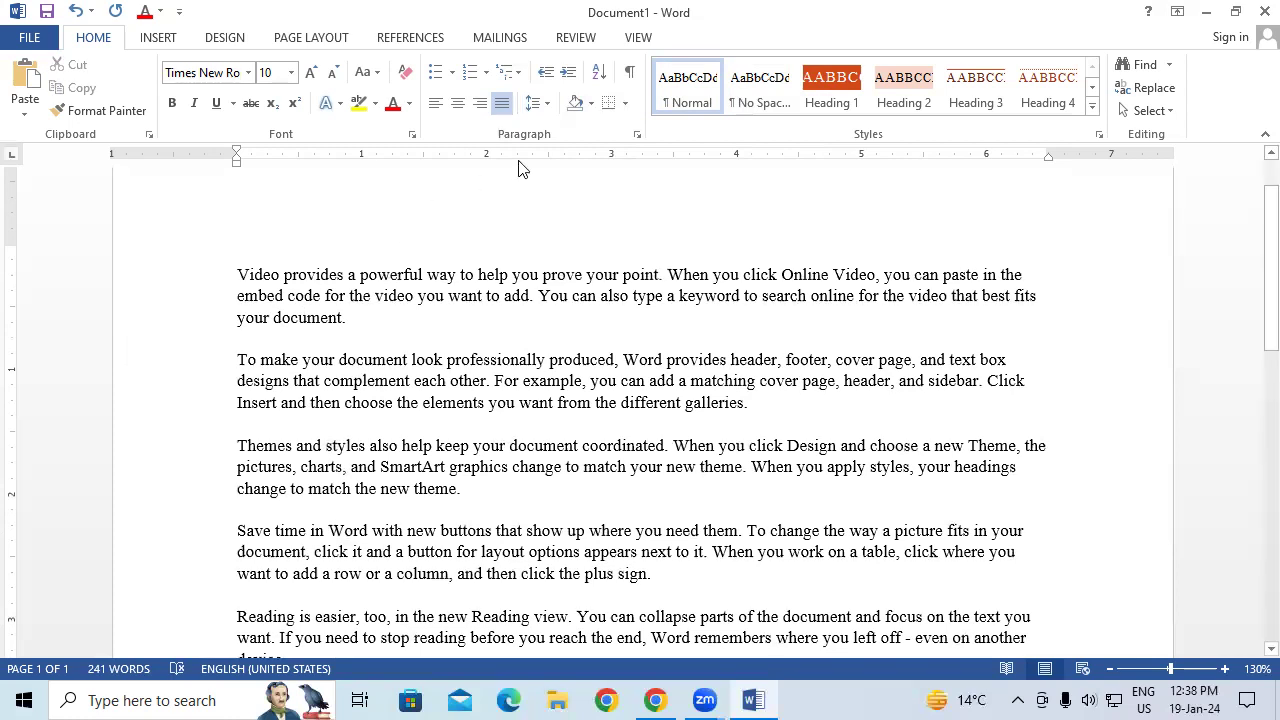
Glance at the shading colours, then select the first paragraph and show the Borders options
left_click(590, 104)
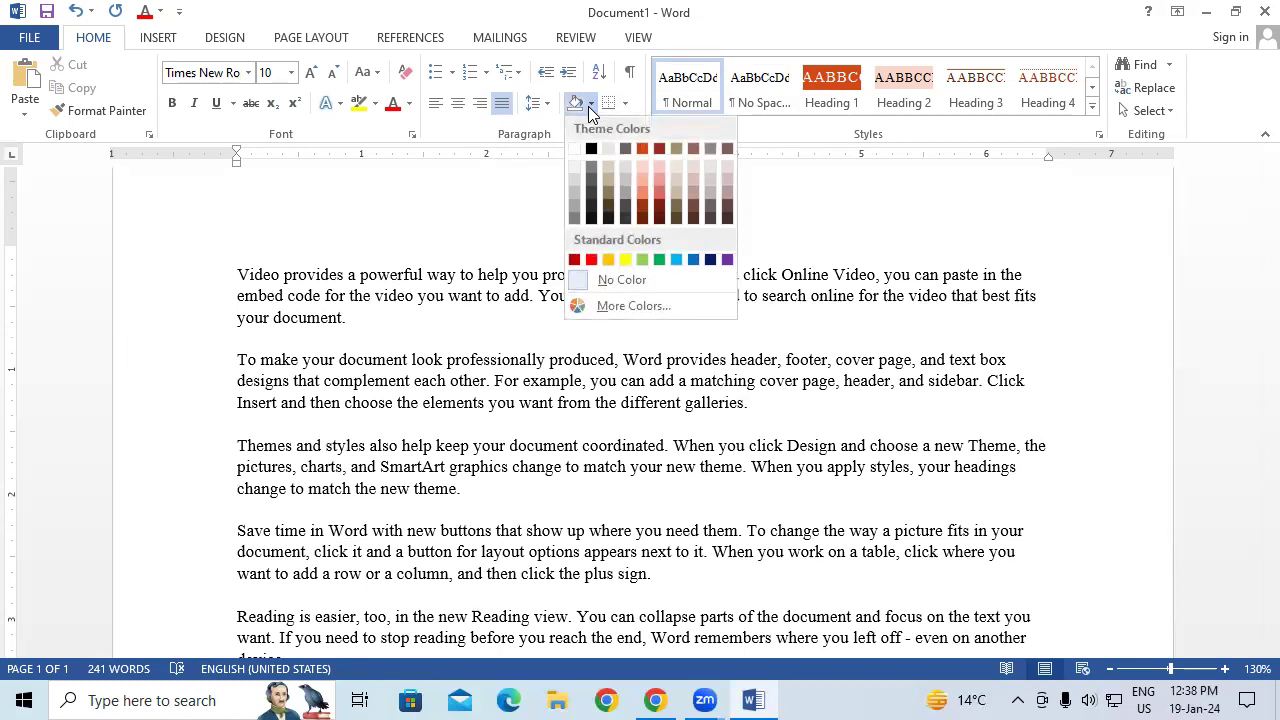
left_click(385, 344)
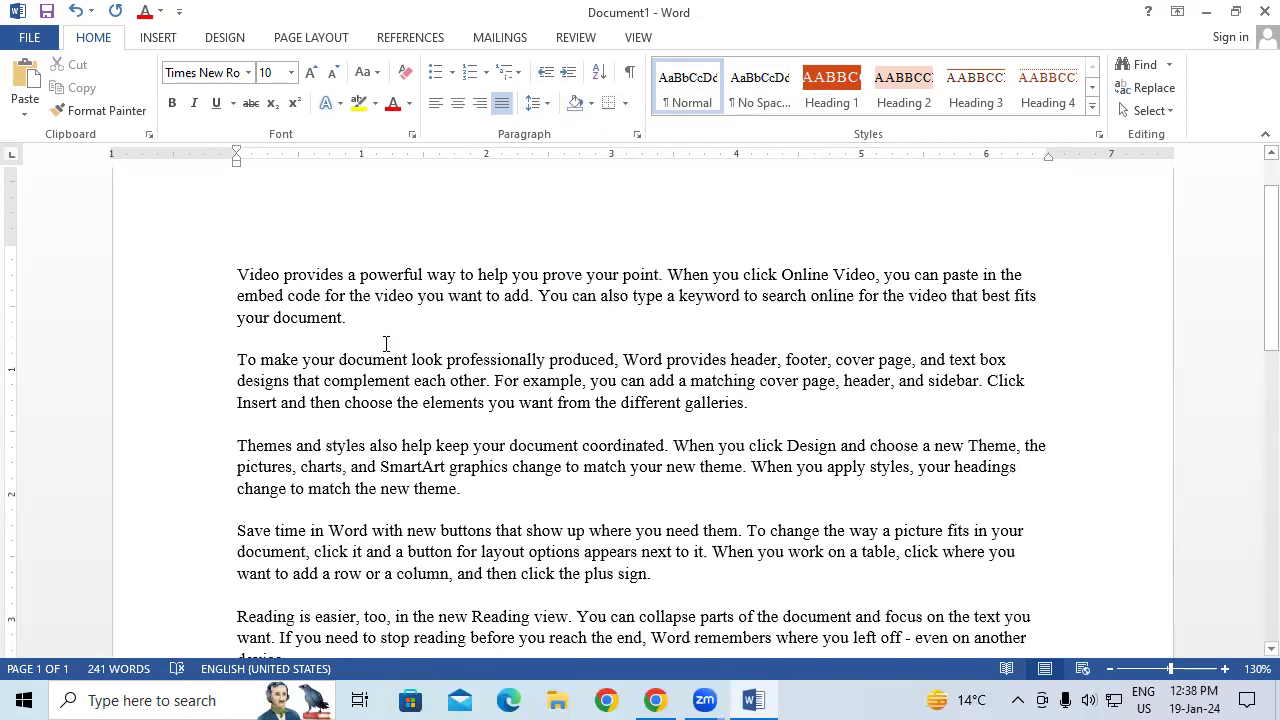
left_click_drag(239, 264, 349, 314)
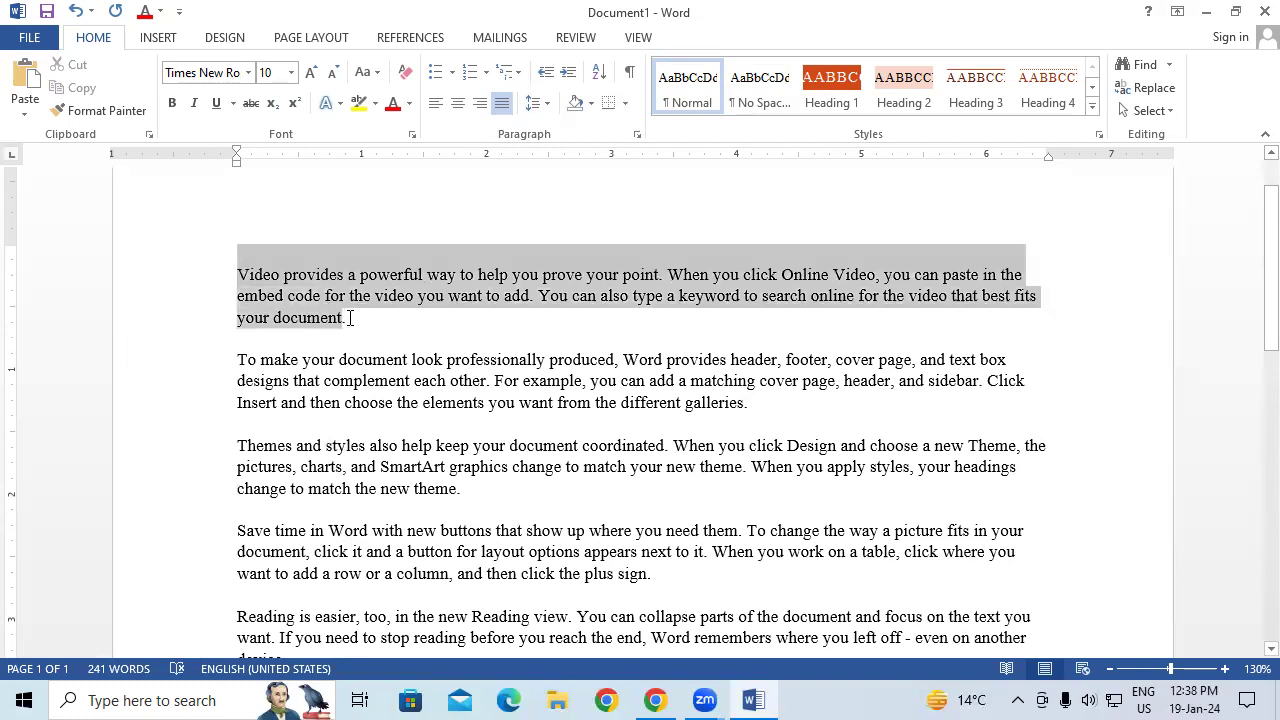
left_click(625, 104)
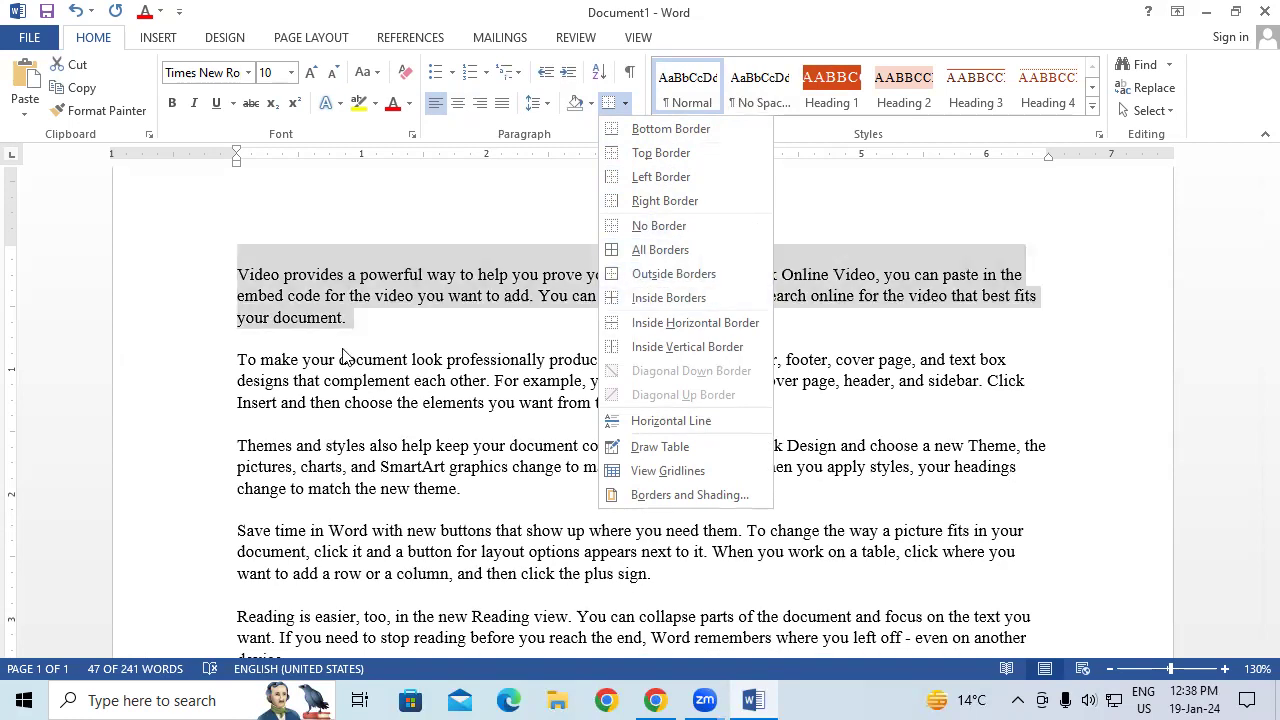
key("Escape")
left_click(271, 359)
left_click_drag(229, 270, 724, 578)
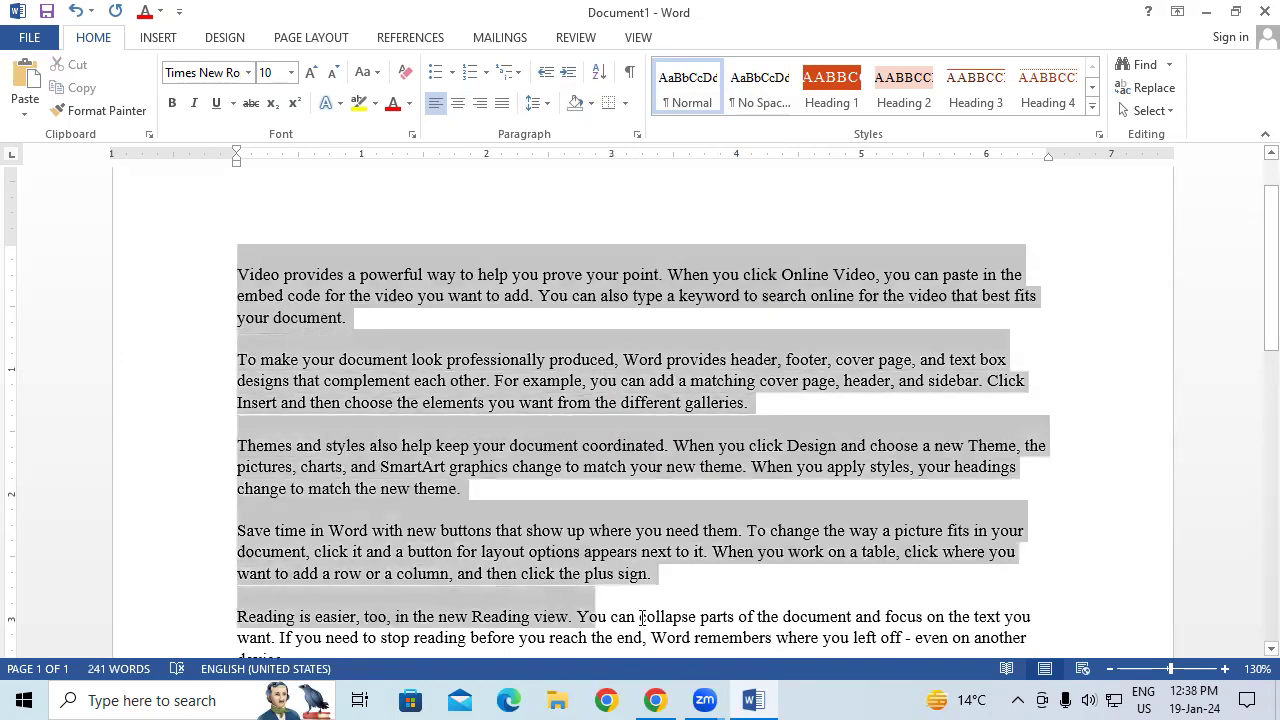
left_click(624, 103)
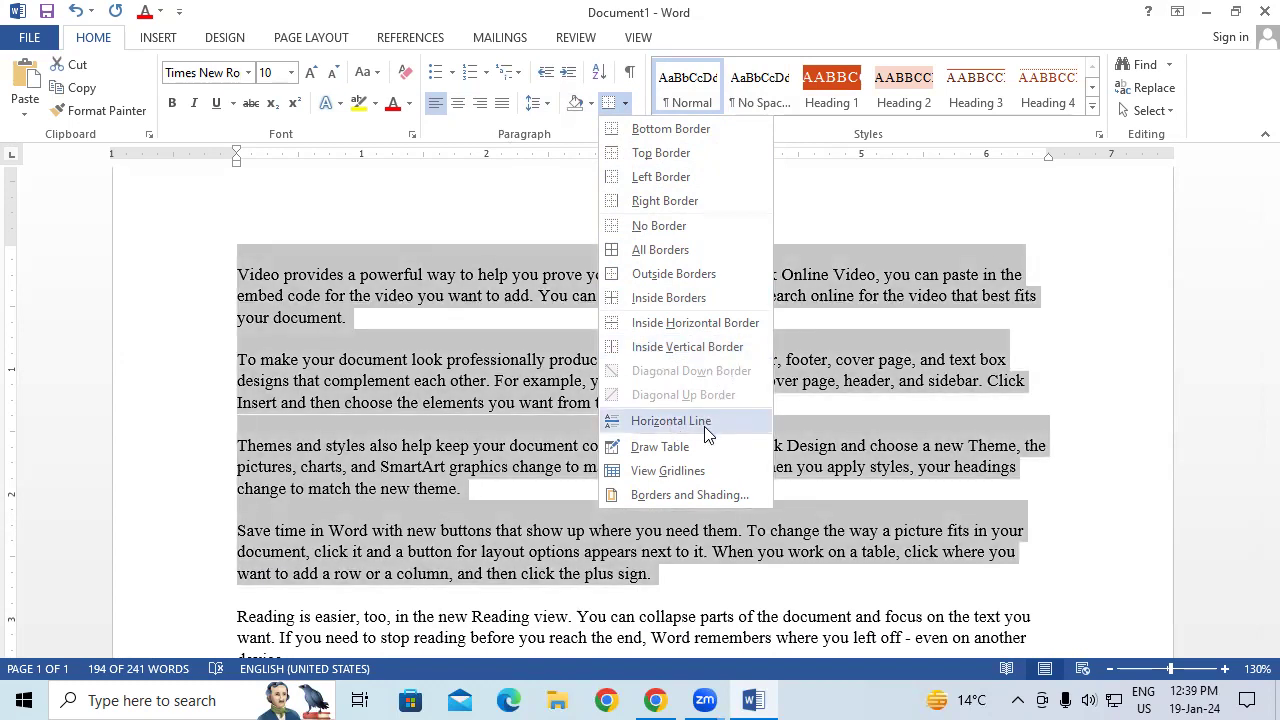
left_click(673, 450)
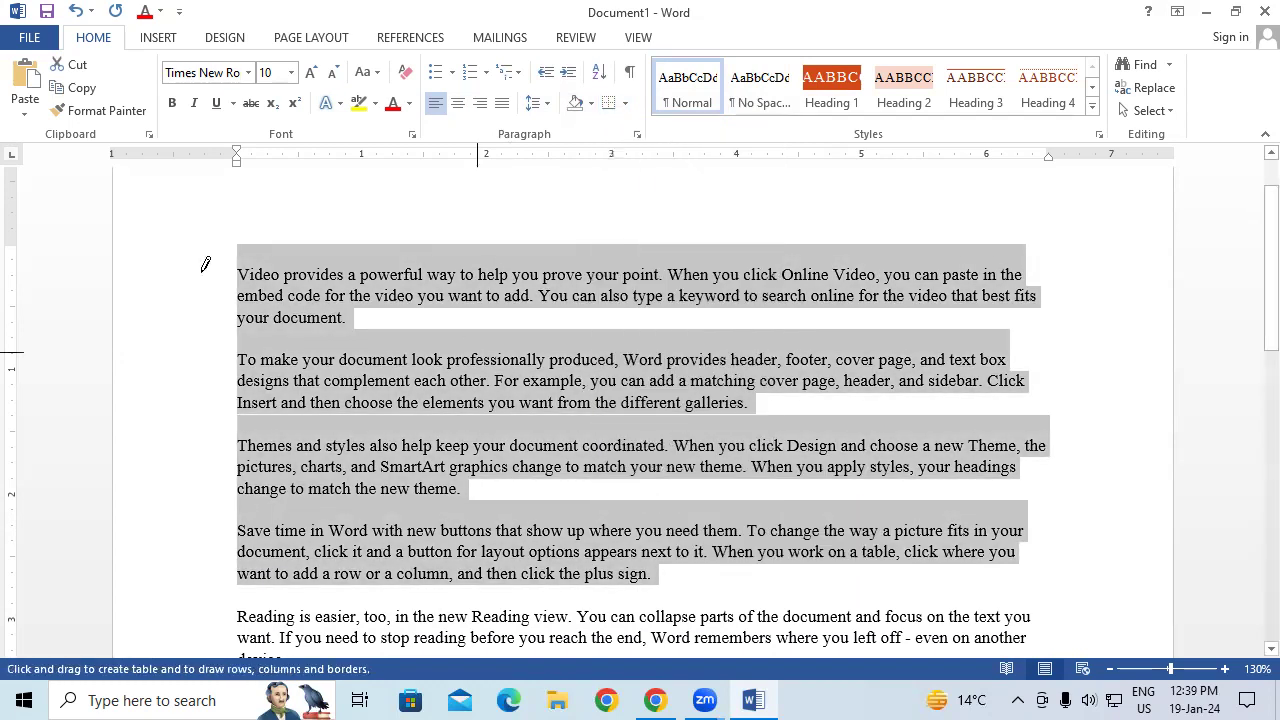
left_click_drag(235, 267, 1064, 338)
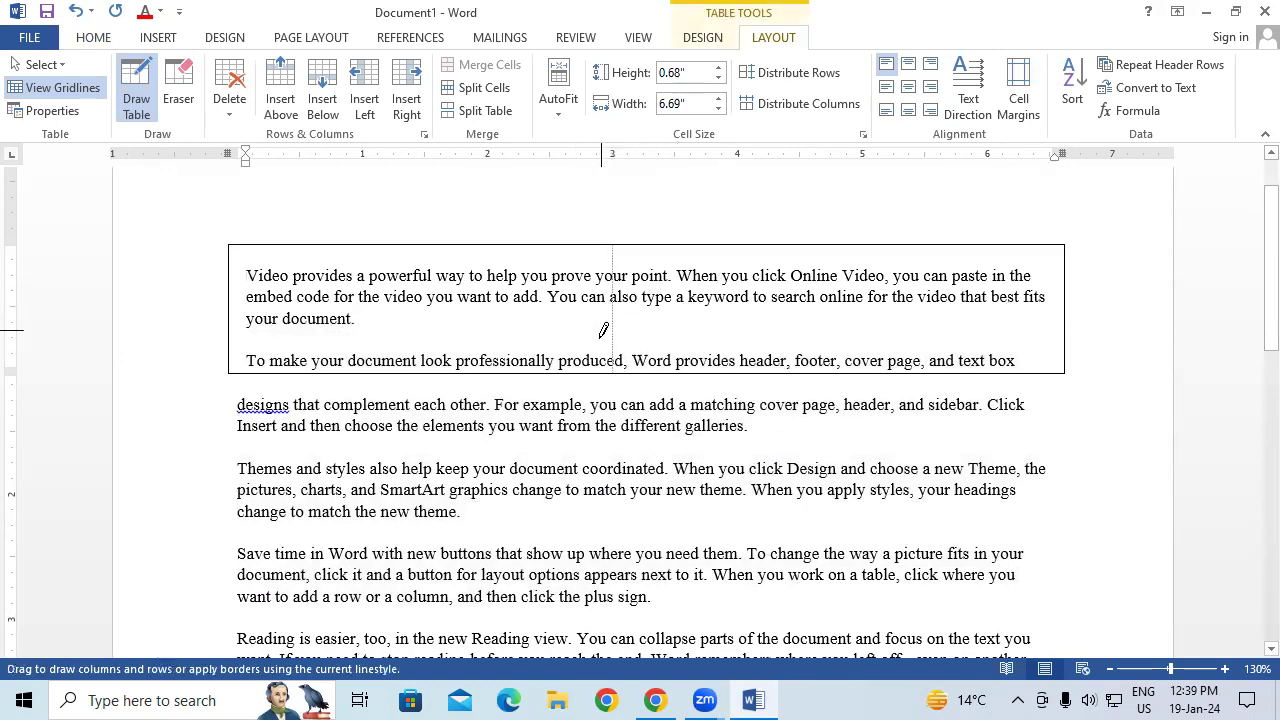
left_click_drag(603, 336, 604, 342)
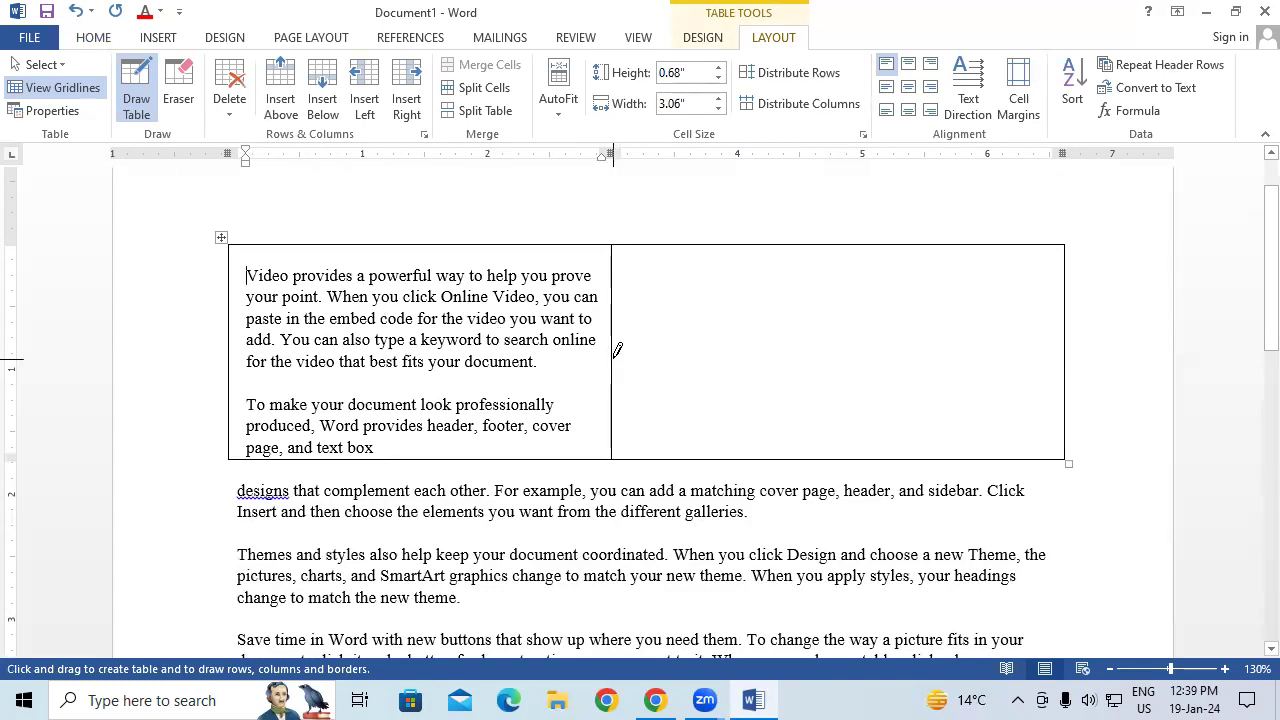
key("ctrl+z")
key("ctrl+z")
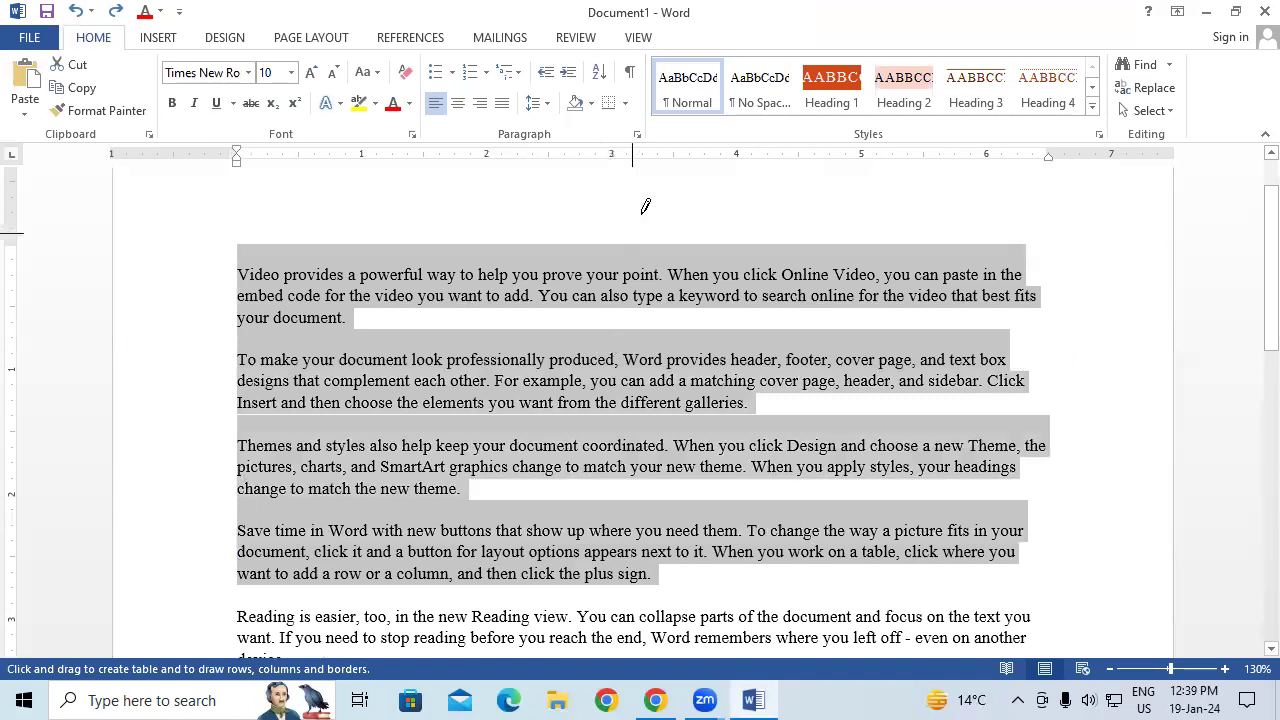
Apply a ½ pt green Box border to the first four paragraphs via Borders and Shading
left_click(625, 103)
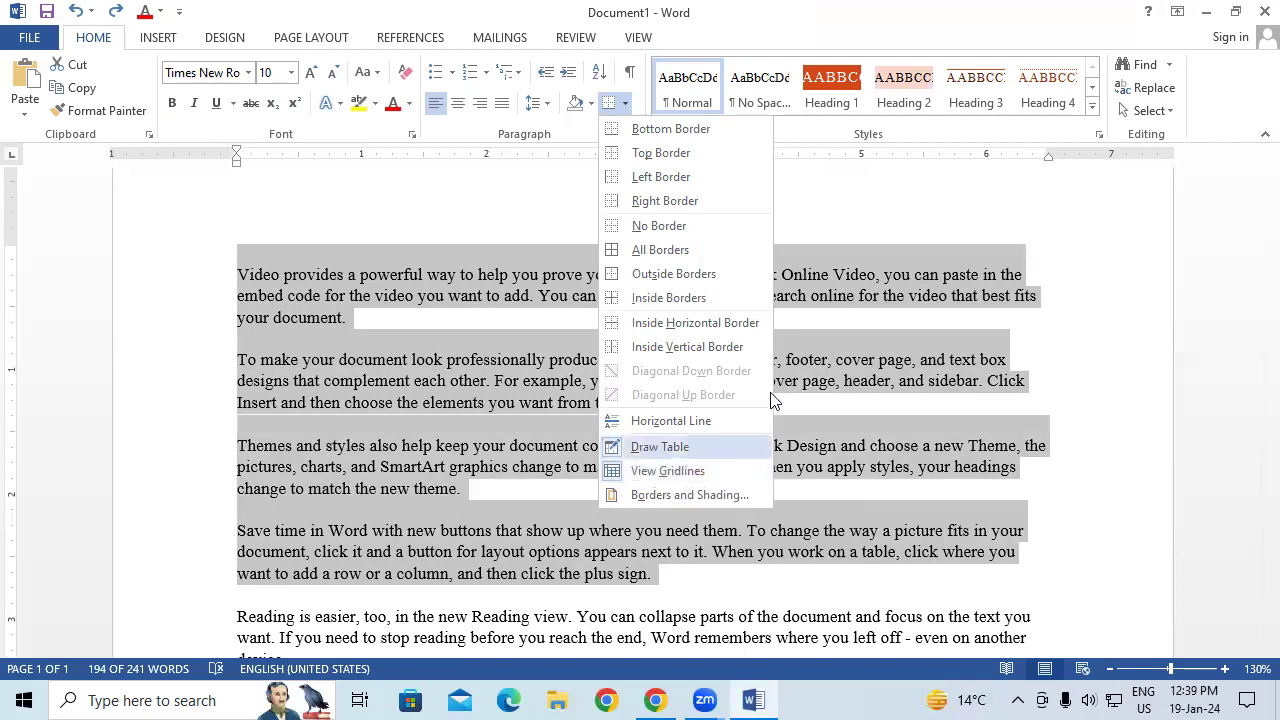
left_click(680, 498)
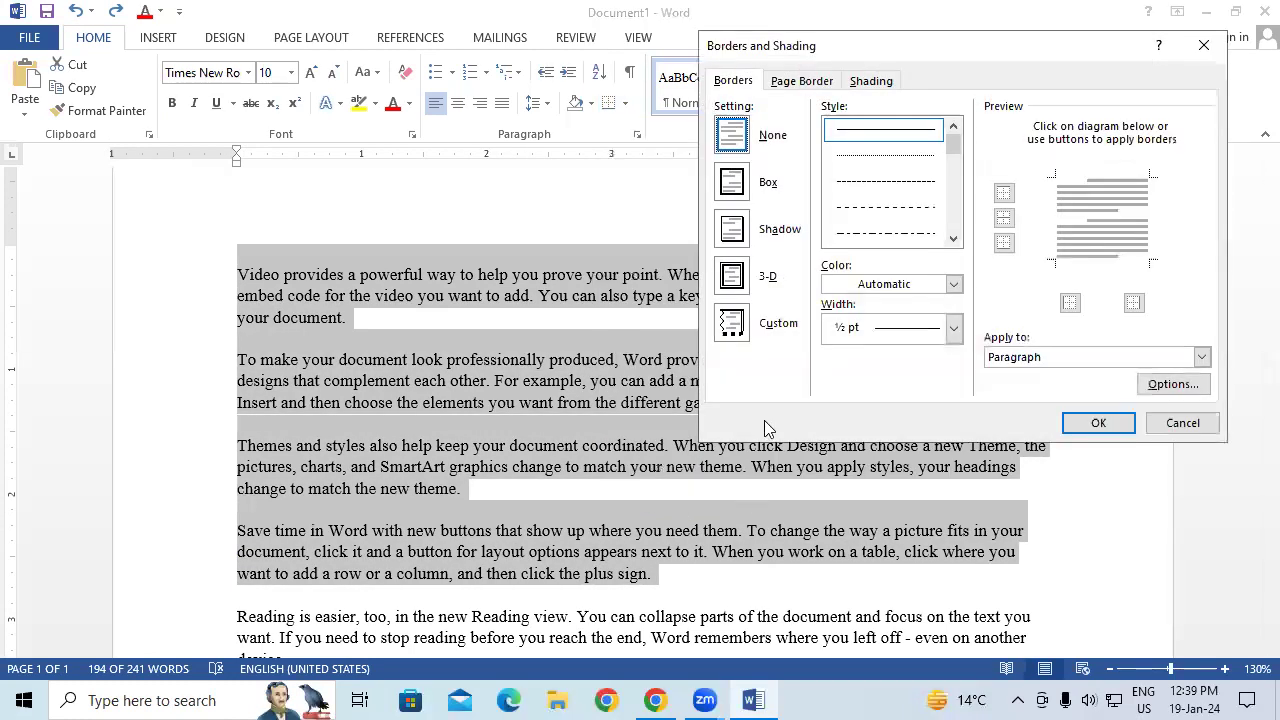
left_click_drag(912, 45, 926, 147)
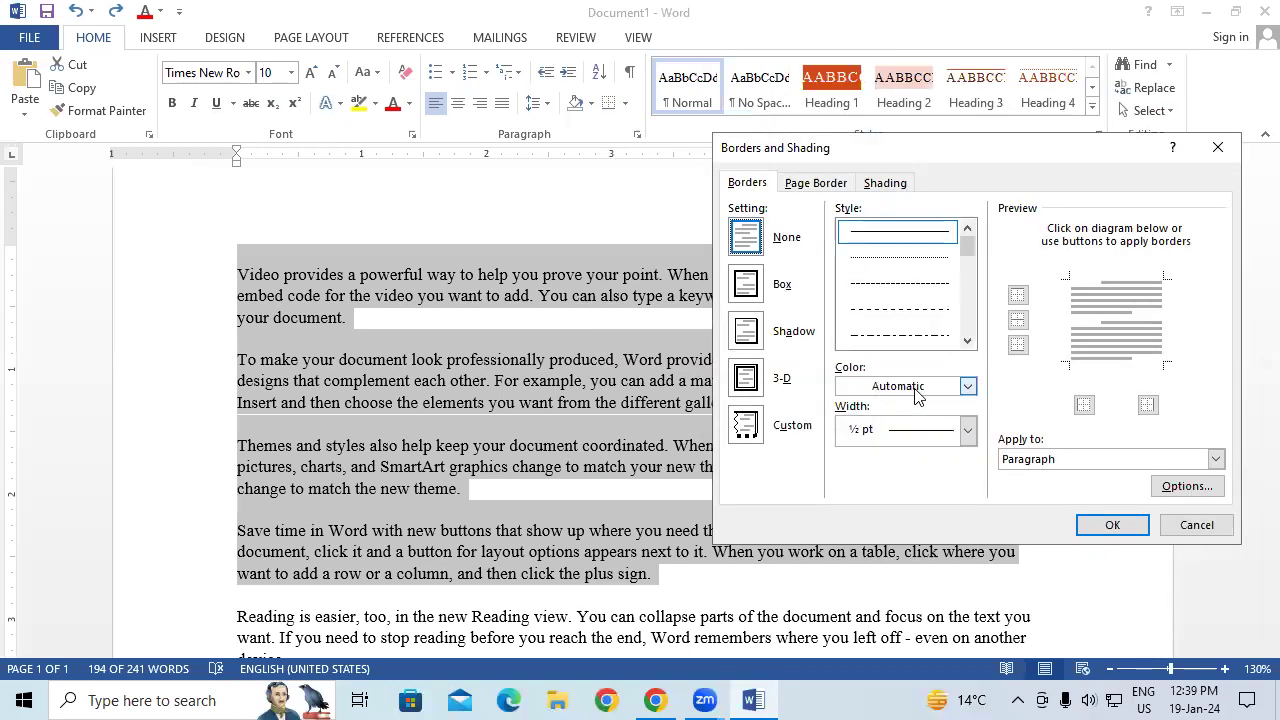
left_click(748, 284)
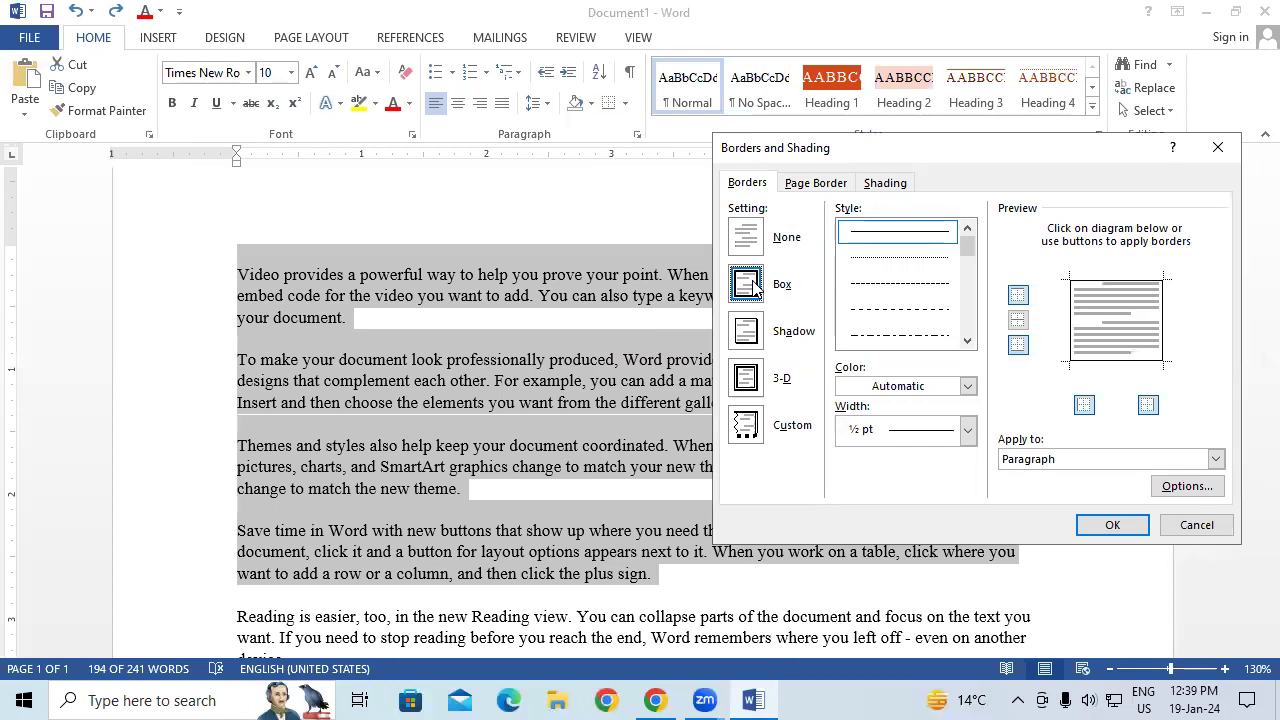
left_click(967, 387)
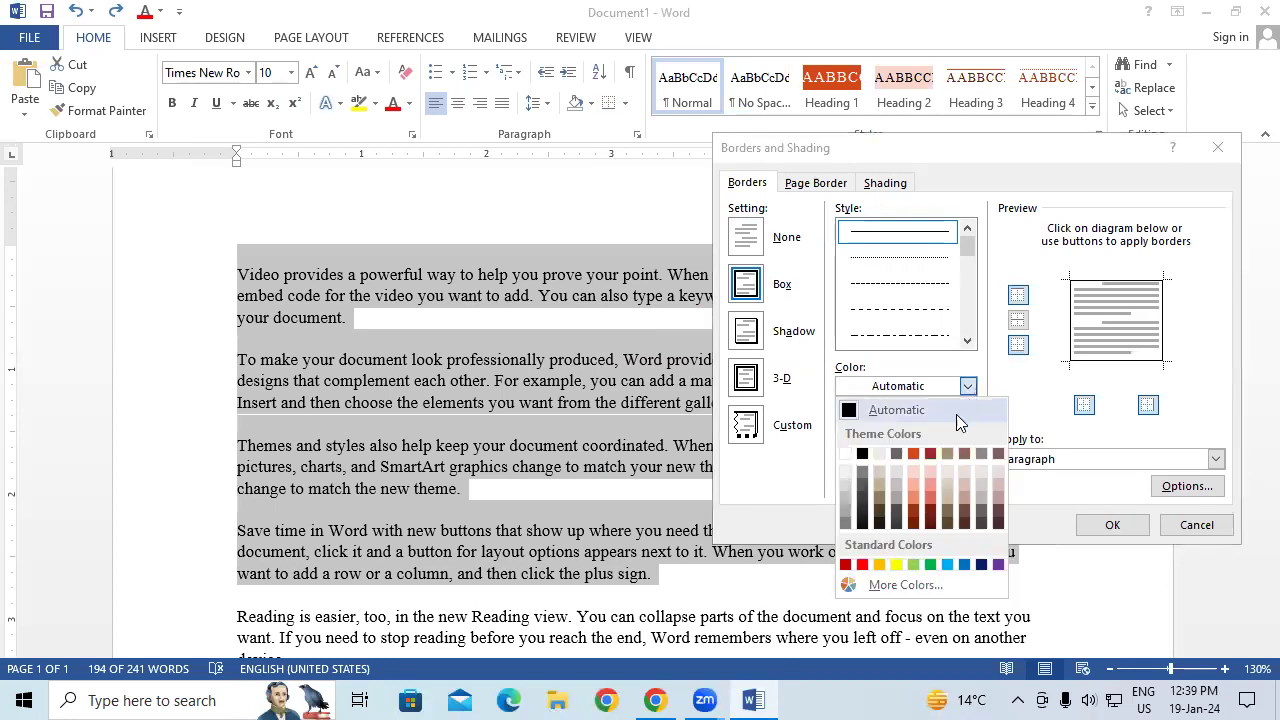
left_click(929, 566)
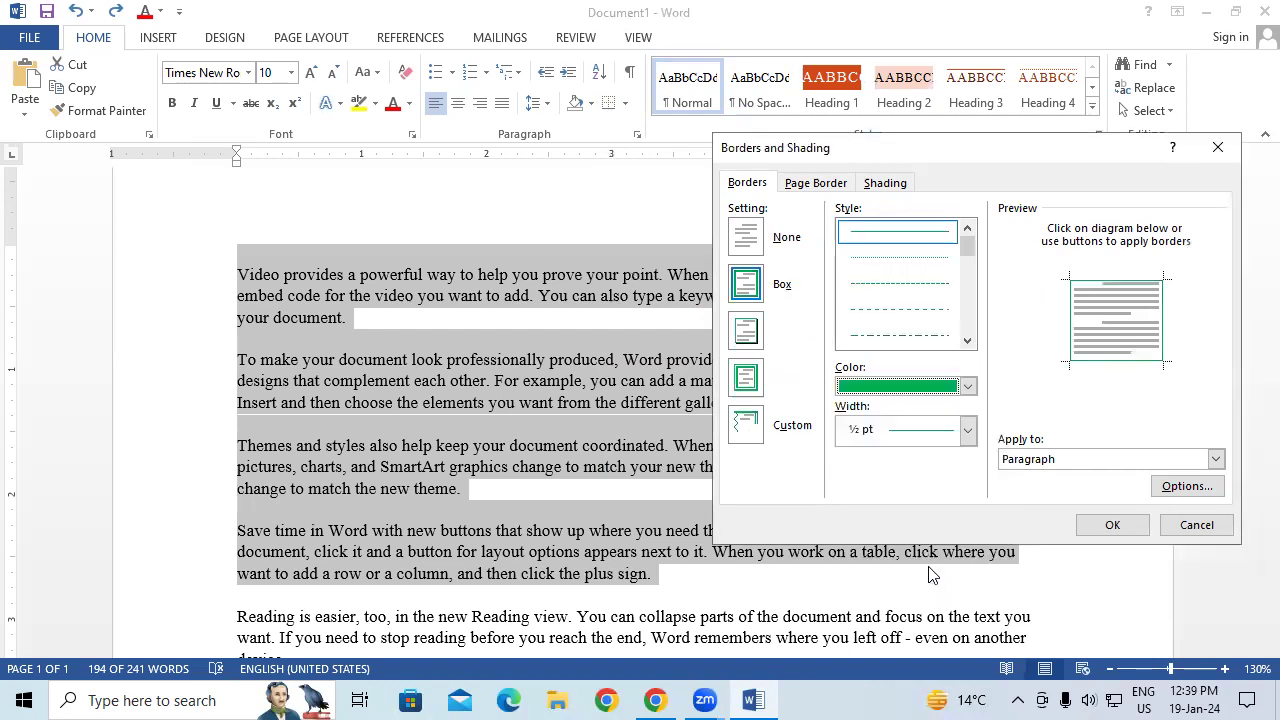
left_click(1106, 526)
left_click(748, 405)
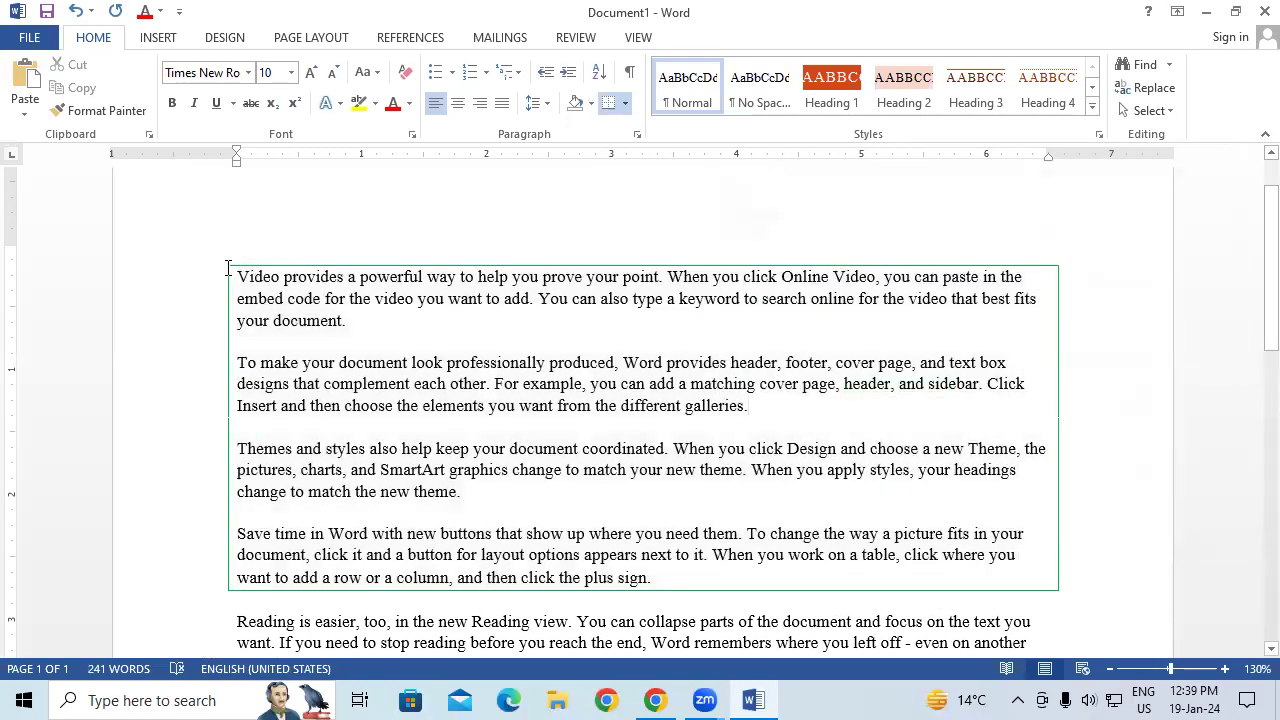
left_click_drag(232, 268, 674, 571)
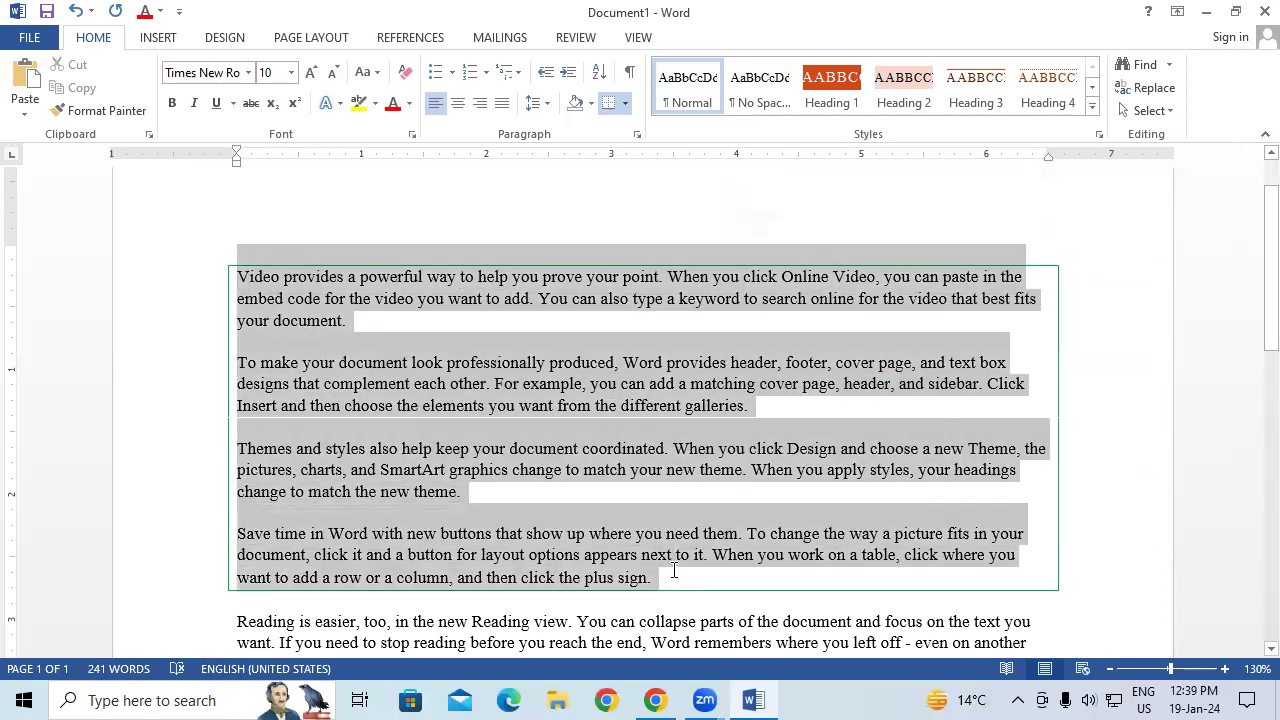
Apply All Borders to the four selected paragraphs so lines separate each one
left_click(624, 103)
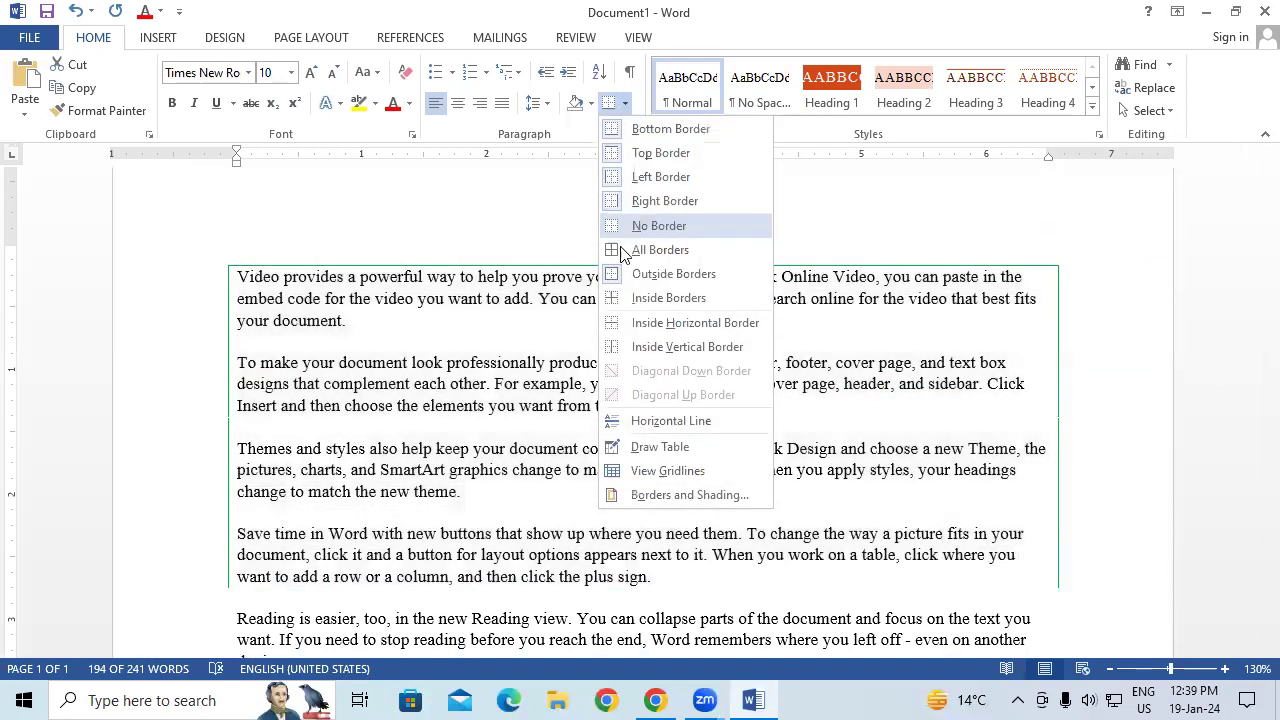
left_click(640, 250)
left_click(533, 501)
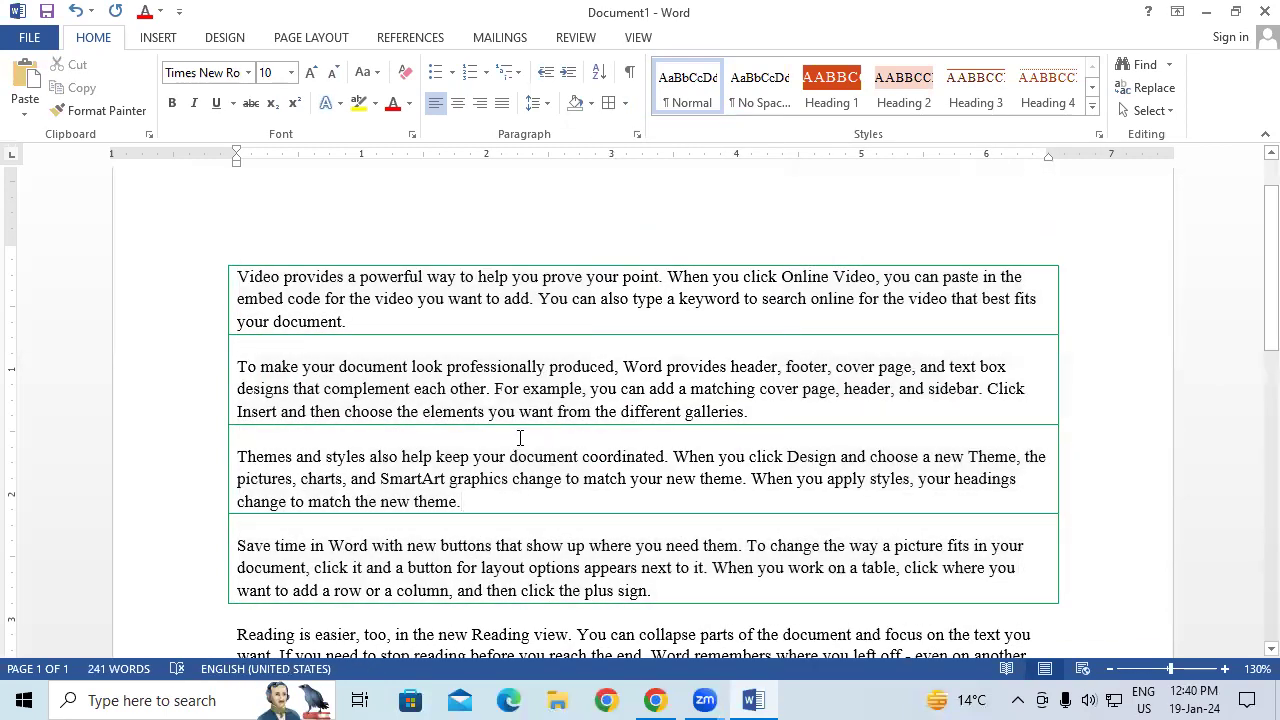
Highlight the first paragraph yellow, then set its highlight back to No Color
left_click(246, 277)
left_click_drag(246, 277, 352, 322)
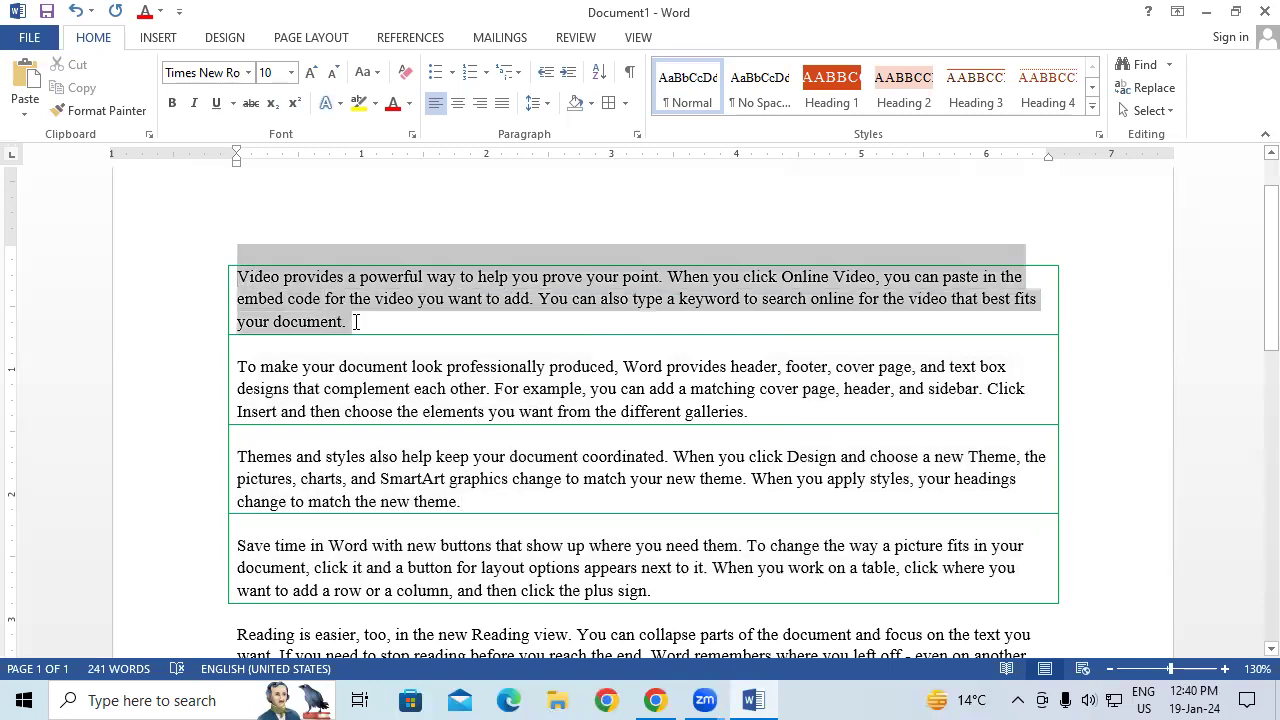
left_click(372, 104)
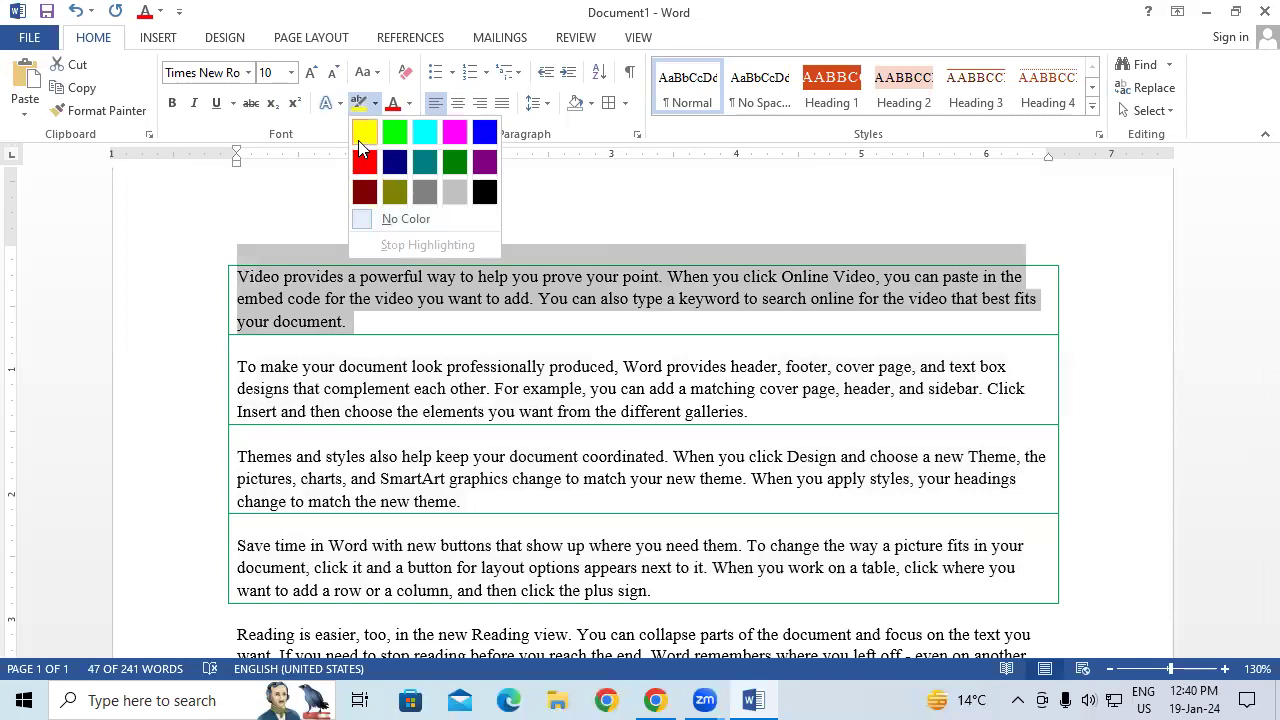
left_click(364, 131)
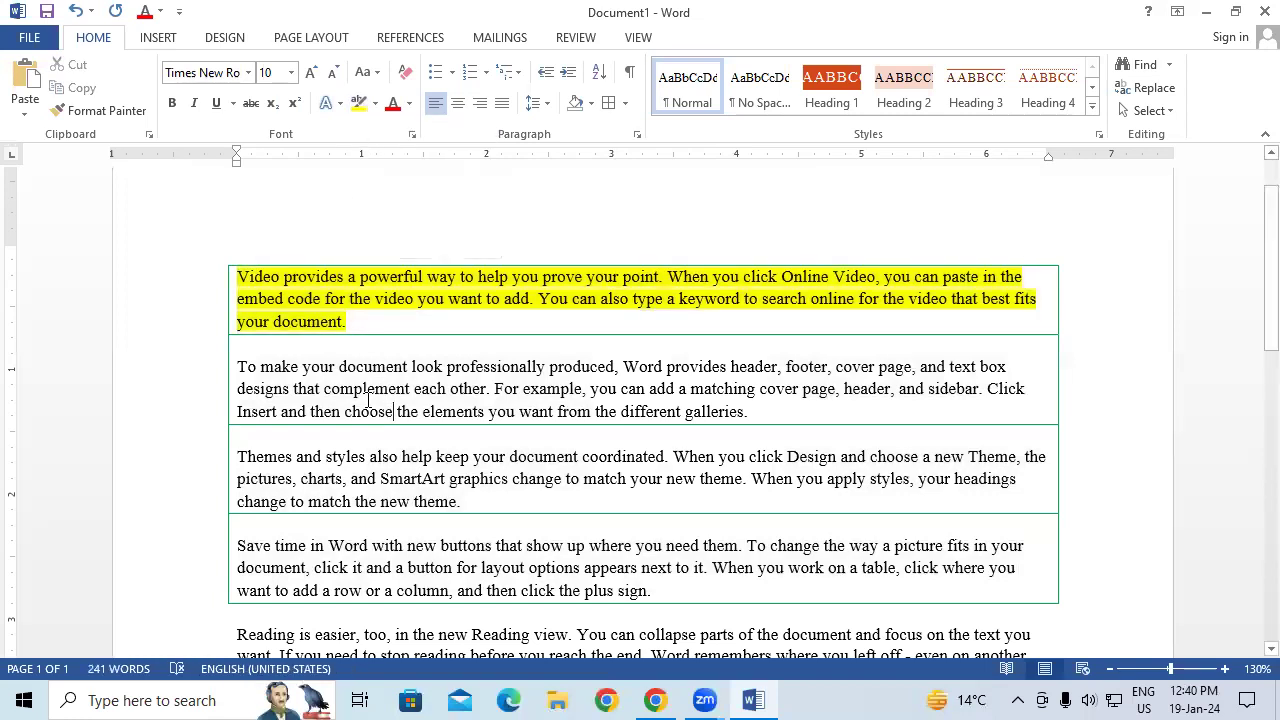
left_click(364, 325)
left_click(226, 264)
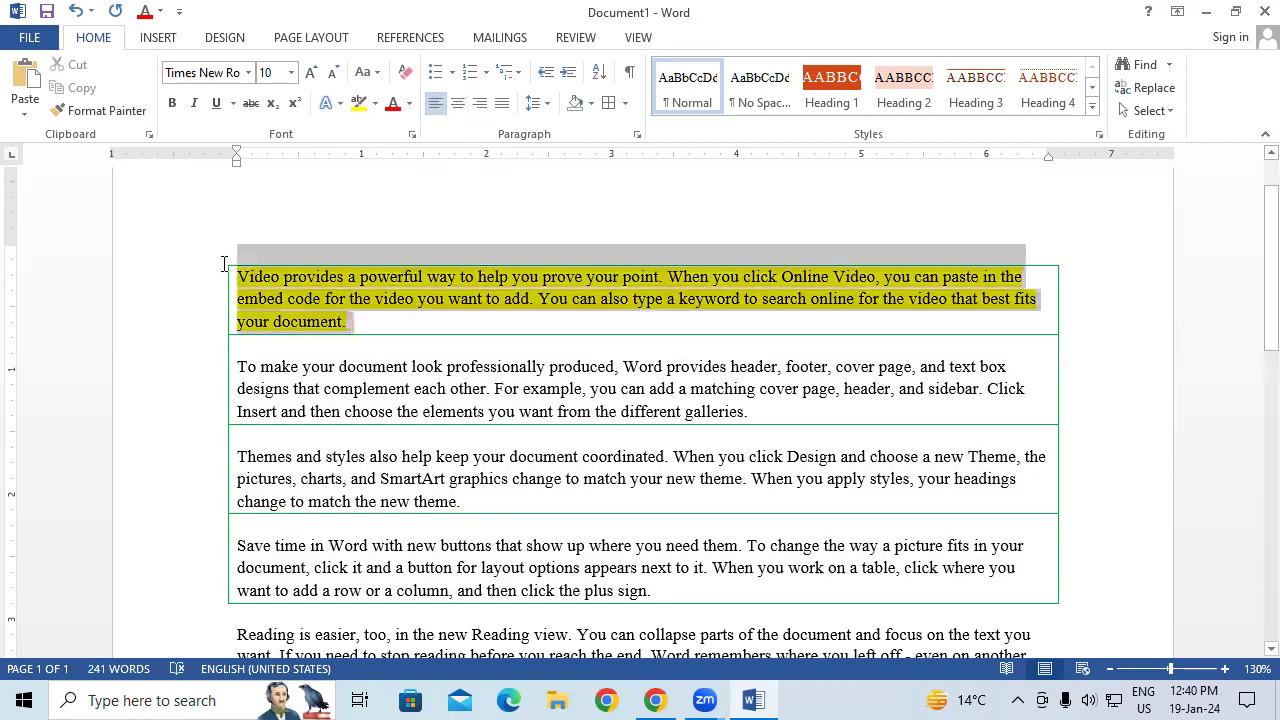
left_click(375, 103)
left_click(400, 217)
left_click(356, 319)
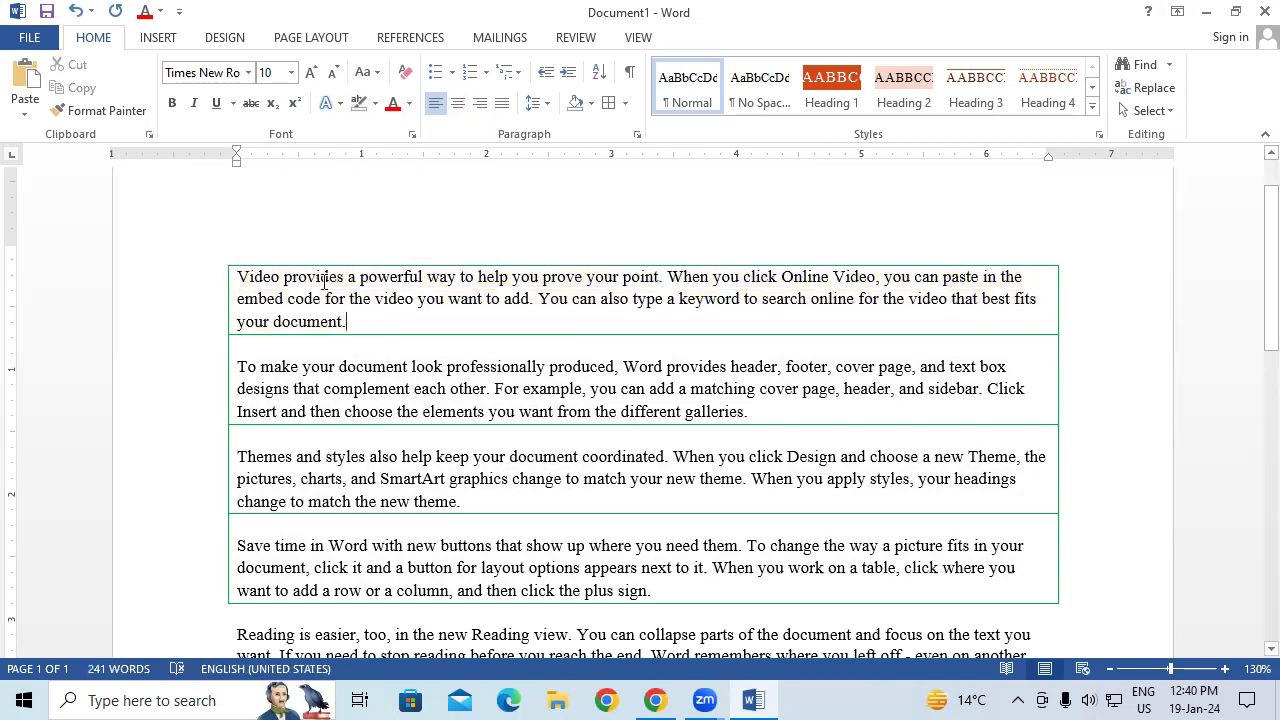
Fill the first paragraph's box with yellow shading and open a new blank document
left_click(591, 104)
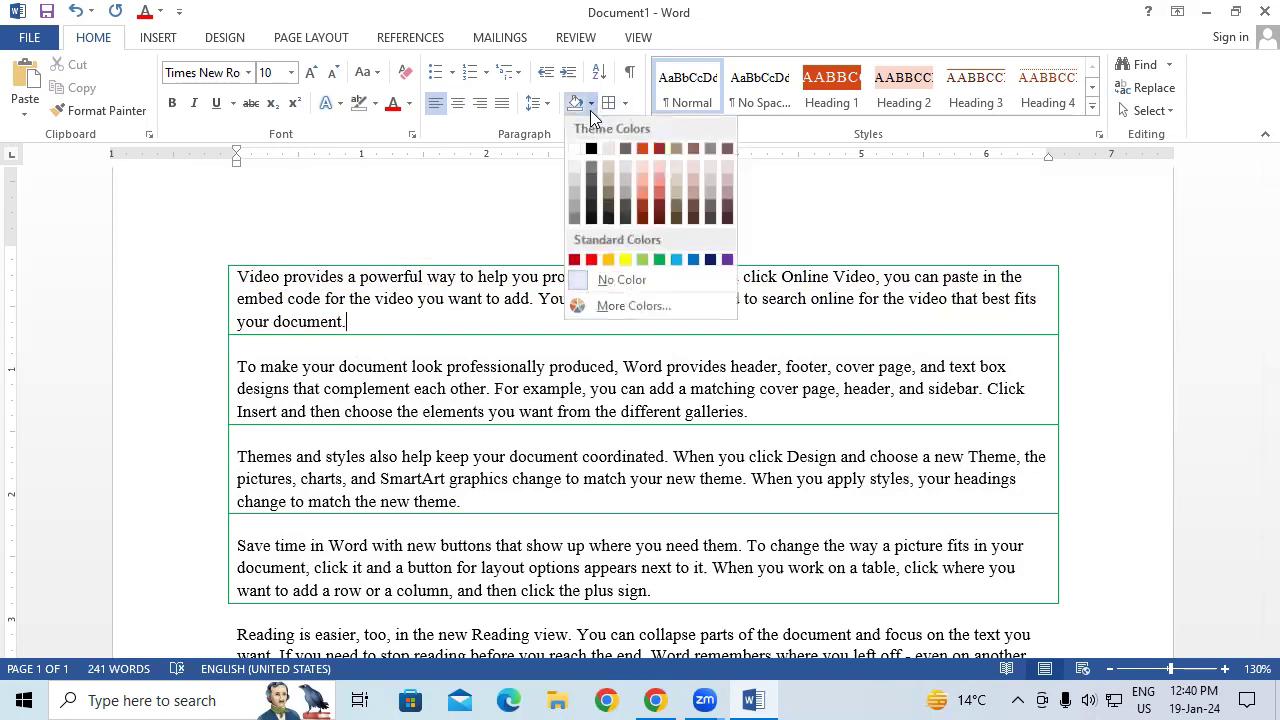
left_click(624, 259)
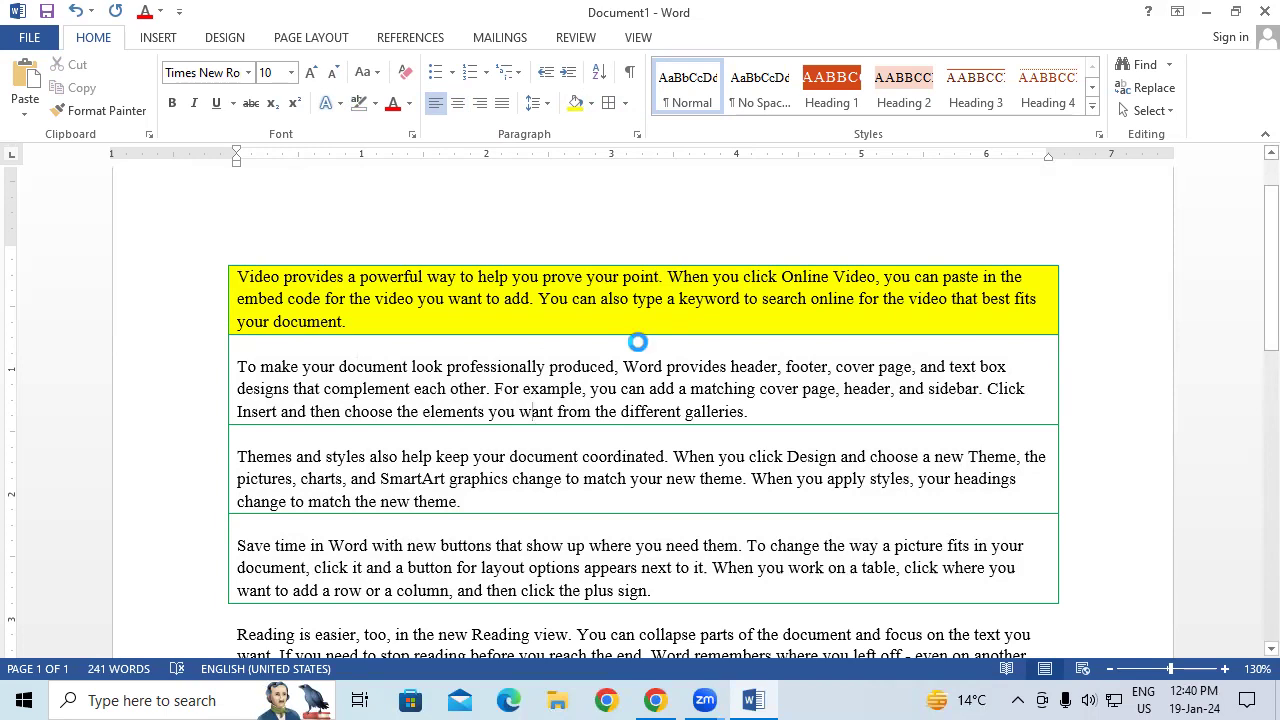
key("ctrl+n")
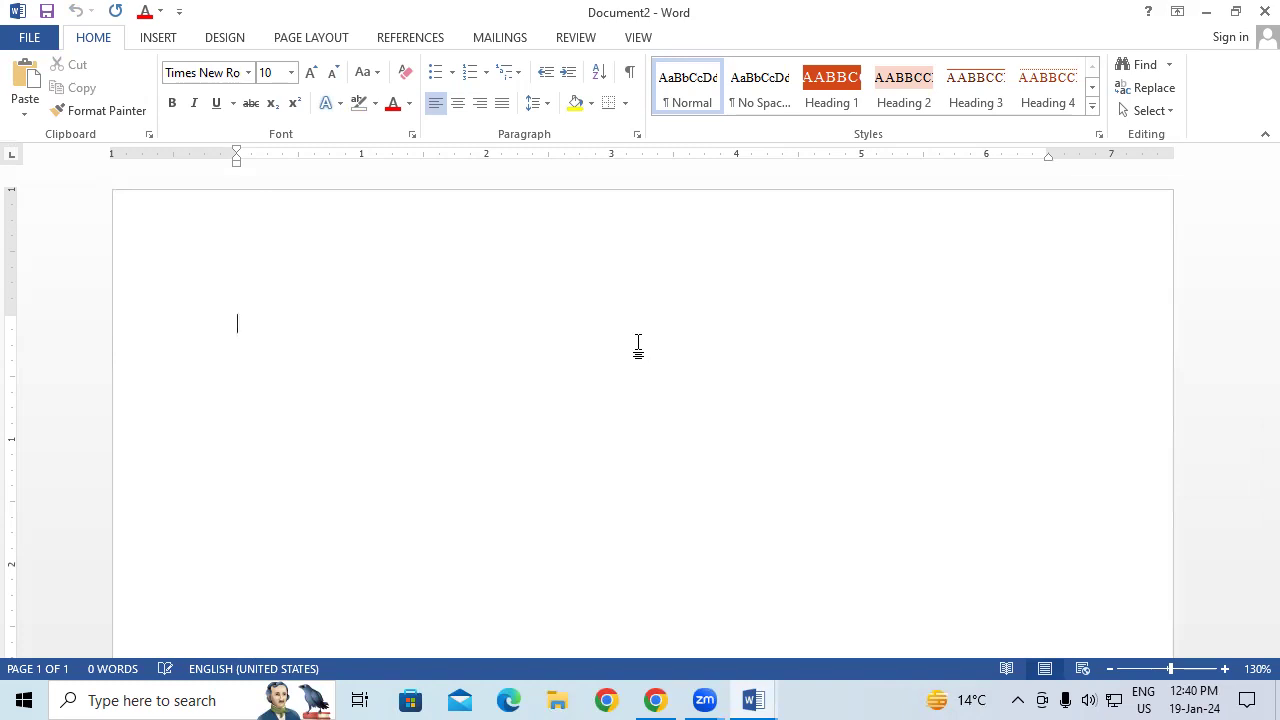
Type 'Resume' on the first line of Document2 and select it
type("Resume")
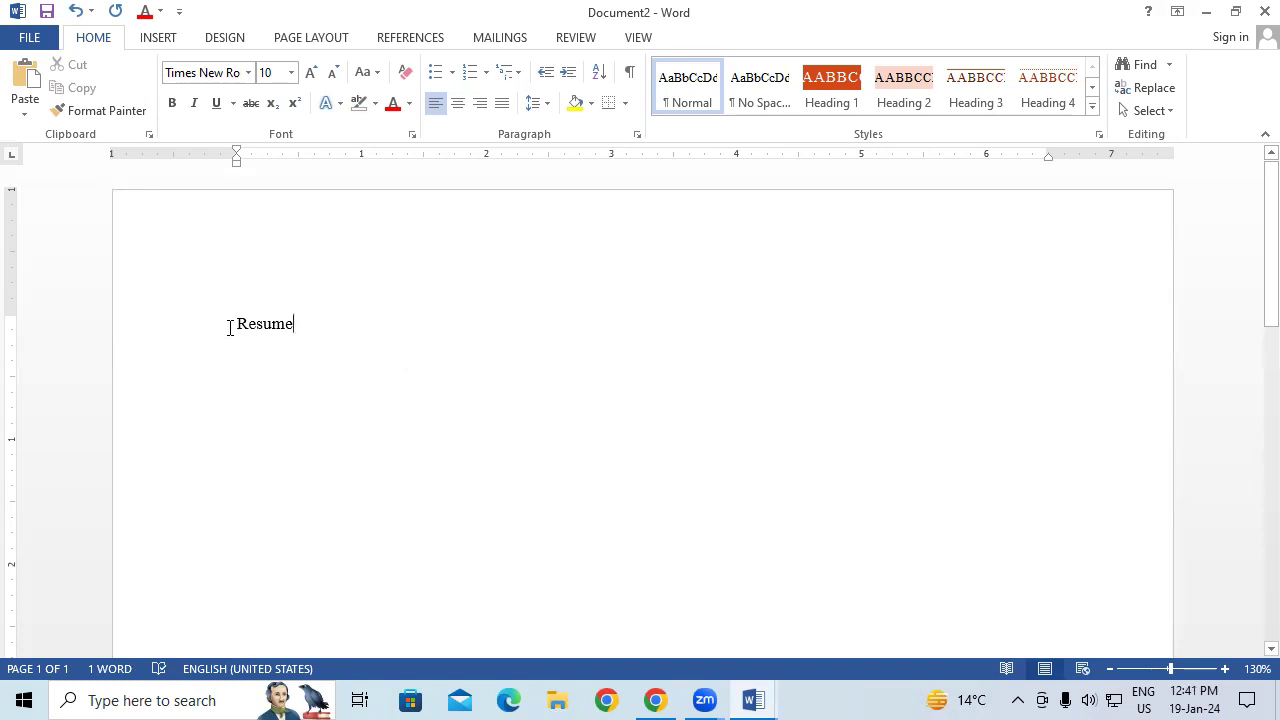
left_click_drag(230, 324, 305, 325)
Grow the Resume title to 16 pt, make it bold and centre it
left_click(310, 74)
left_click(310, 74)
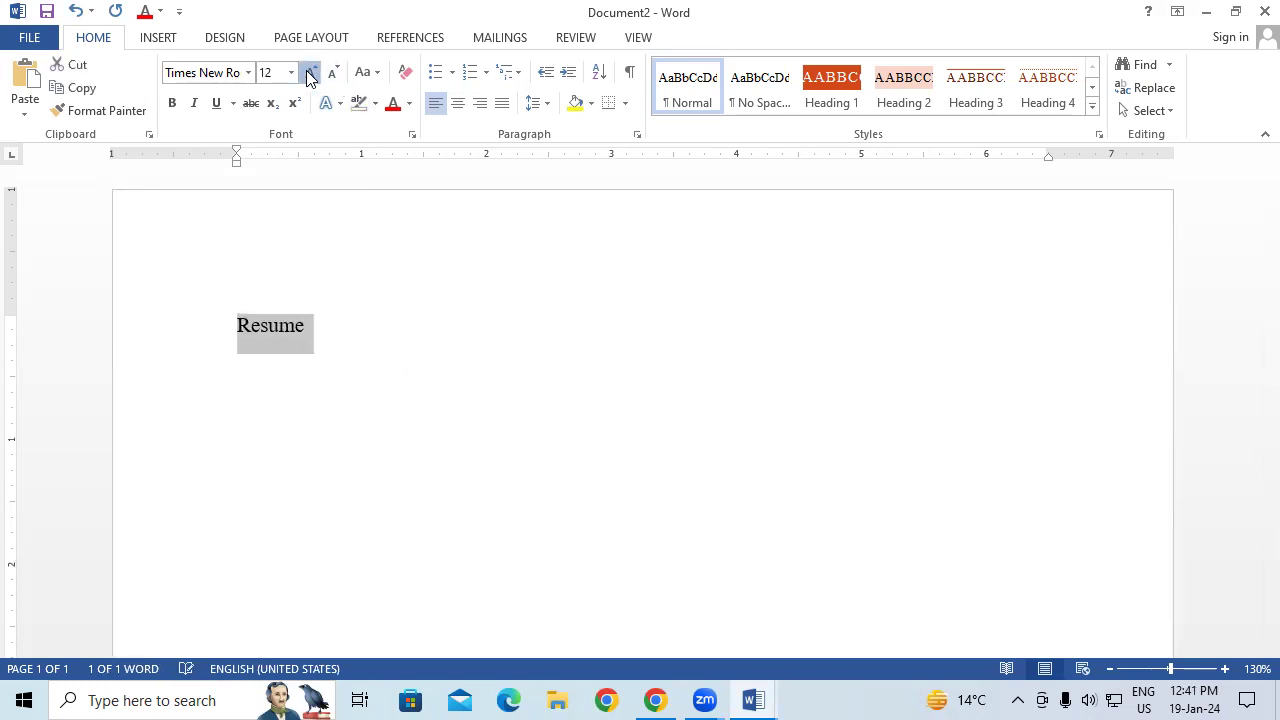
left_click(310, 74)
left_click(310, 74)
left_click(171, 101)
left_click(338, 338)
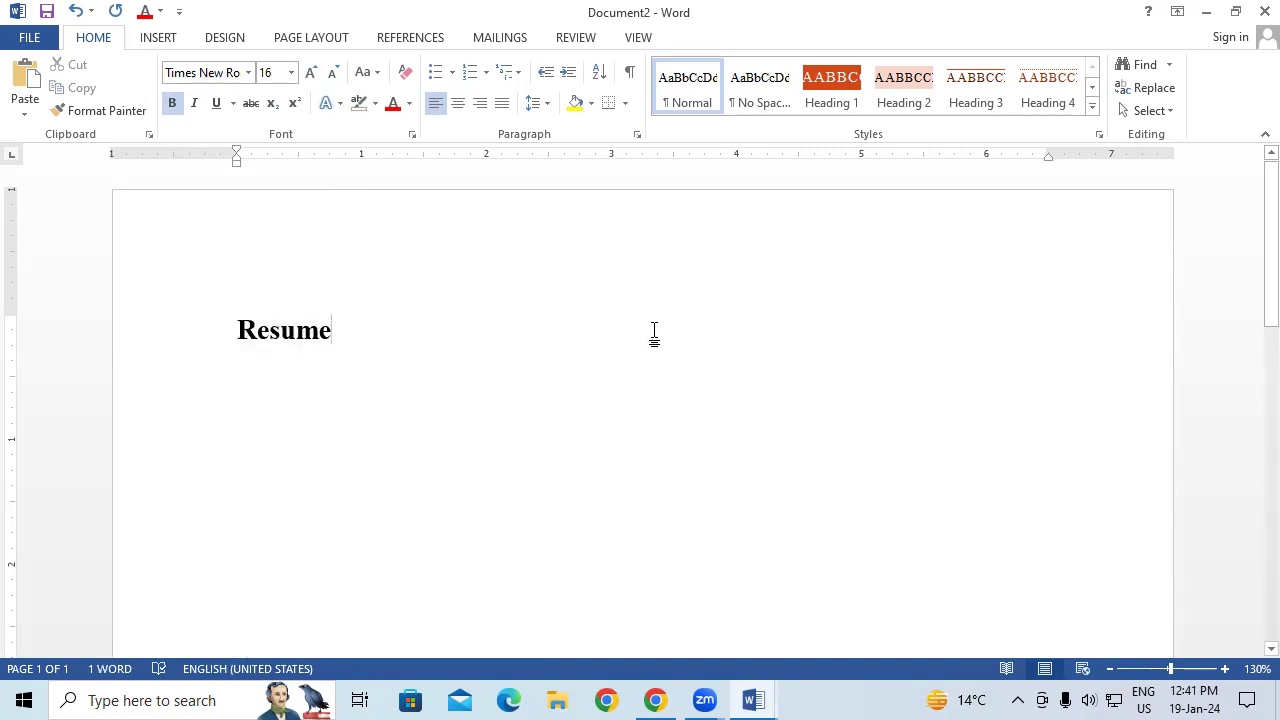
double_click(290, 346)
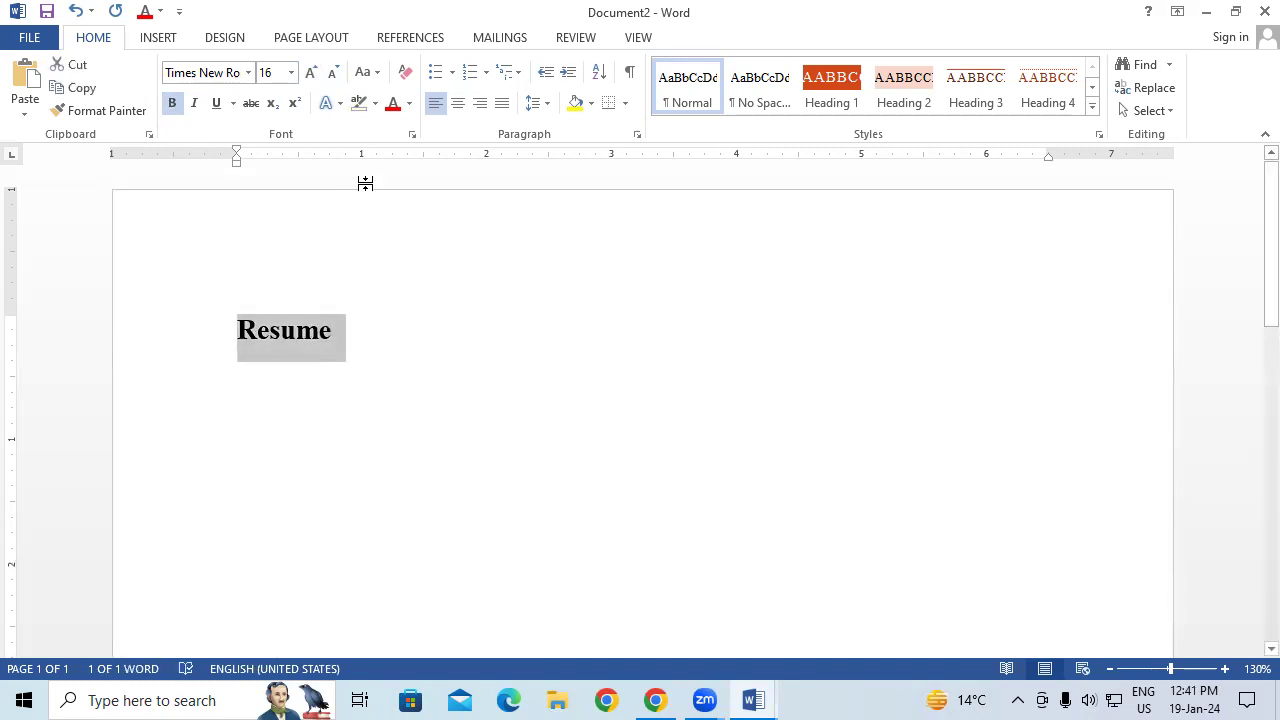
left_click(463, 104)
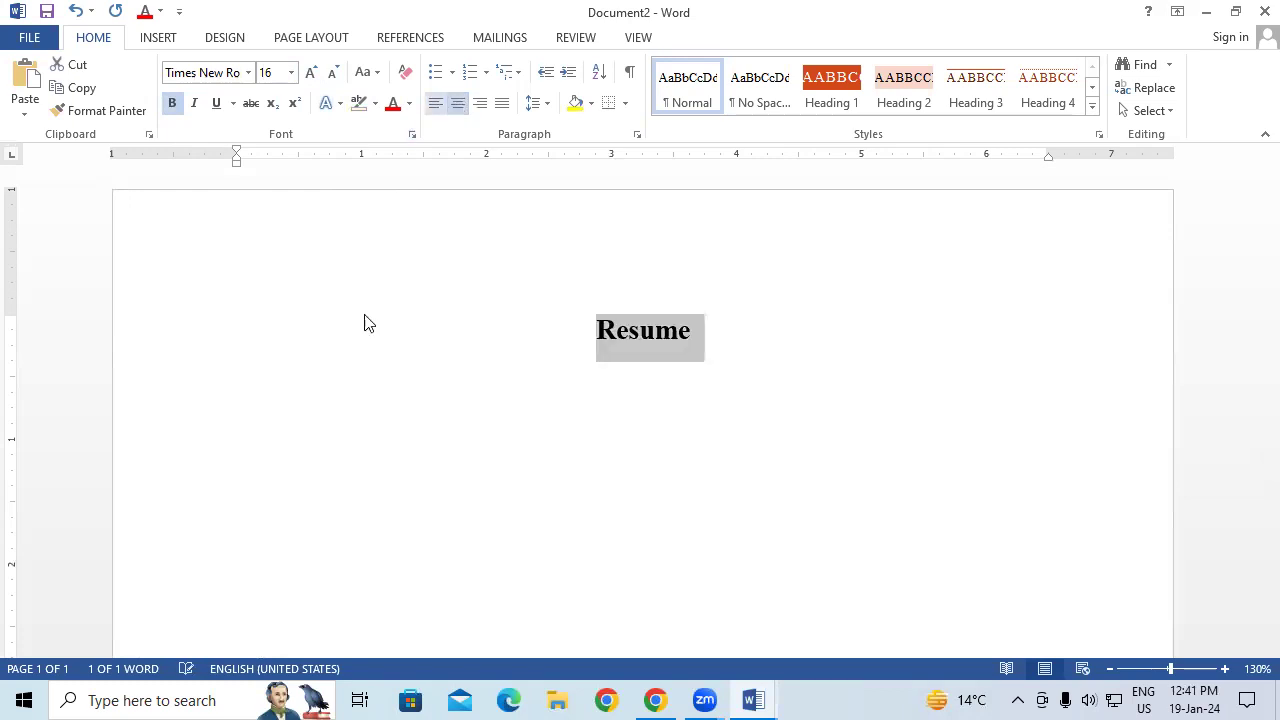
left_click(383, 504)
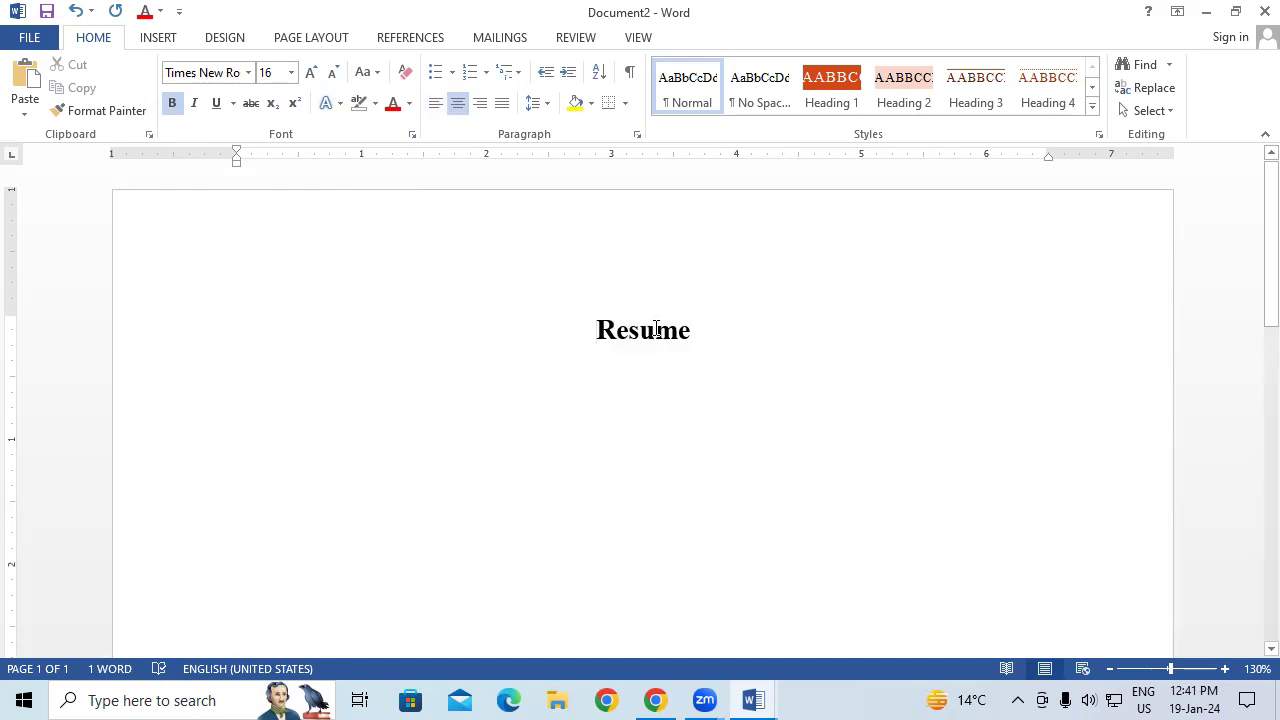
Check the highlight colours for Resume but leave it unhighlighted
double_click(613, 335)
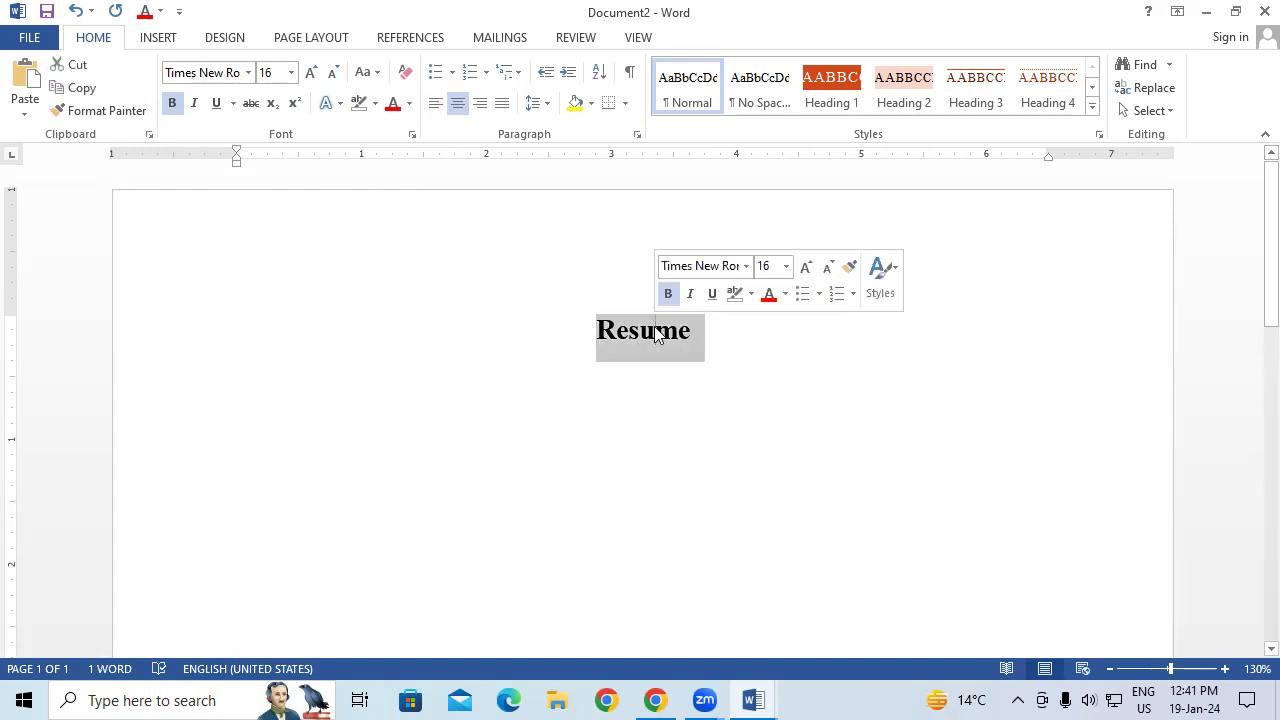
left_click(375, 104)
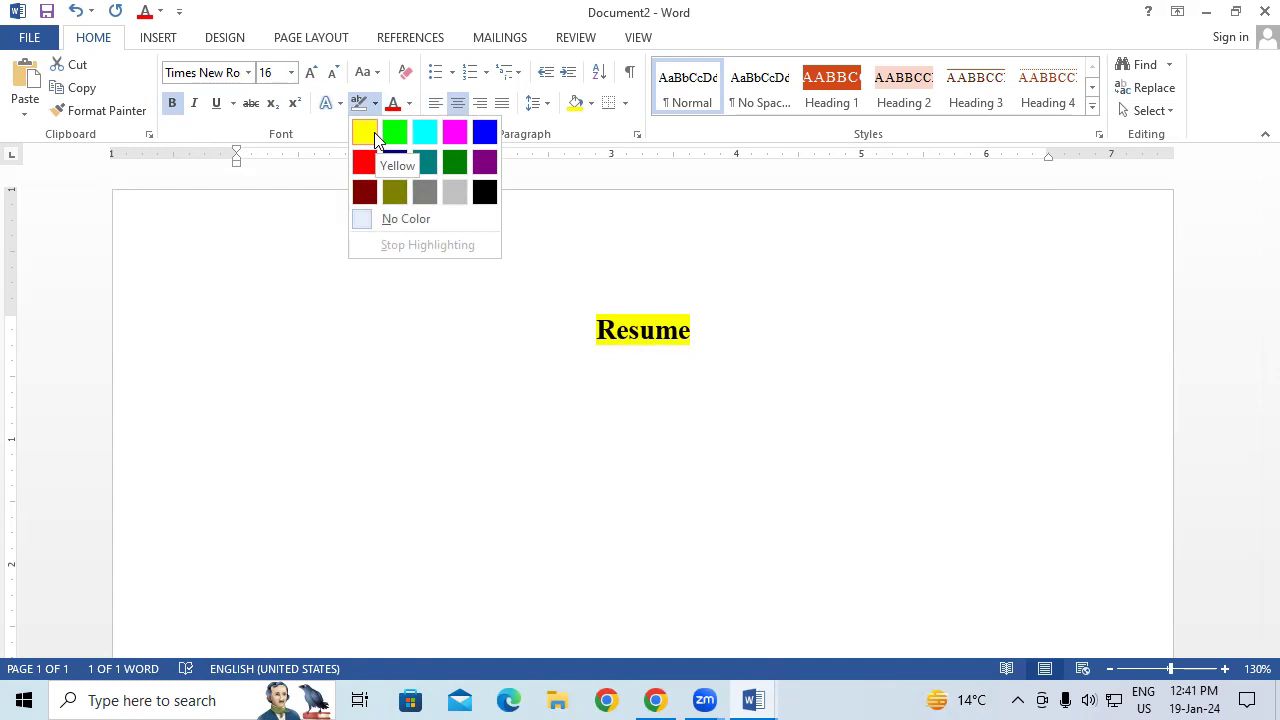
key("Escape")
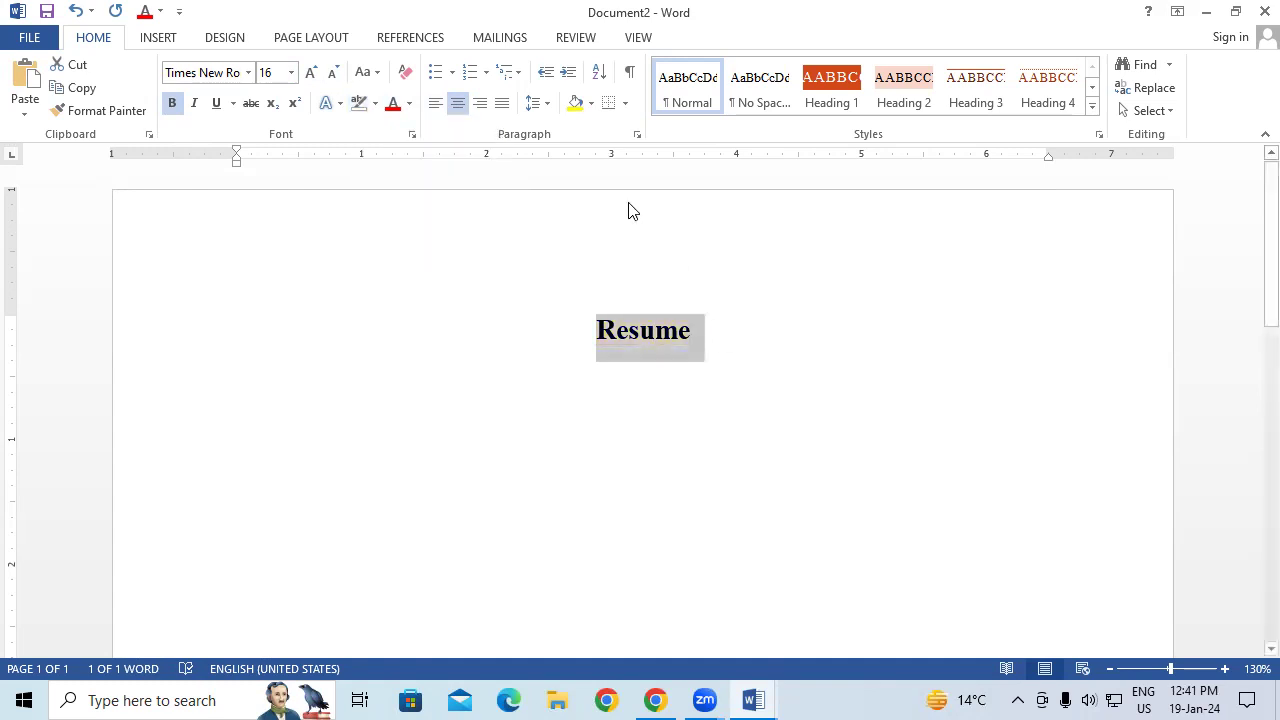
Shade the Resume title line yellow
left_click(592, 104)
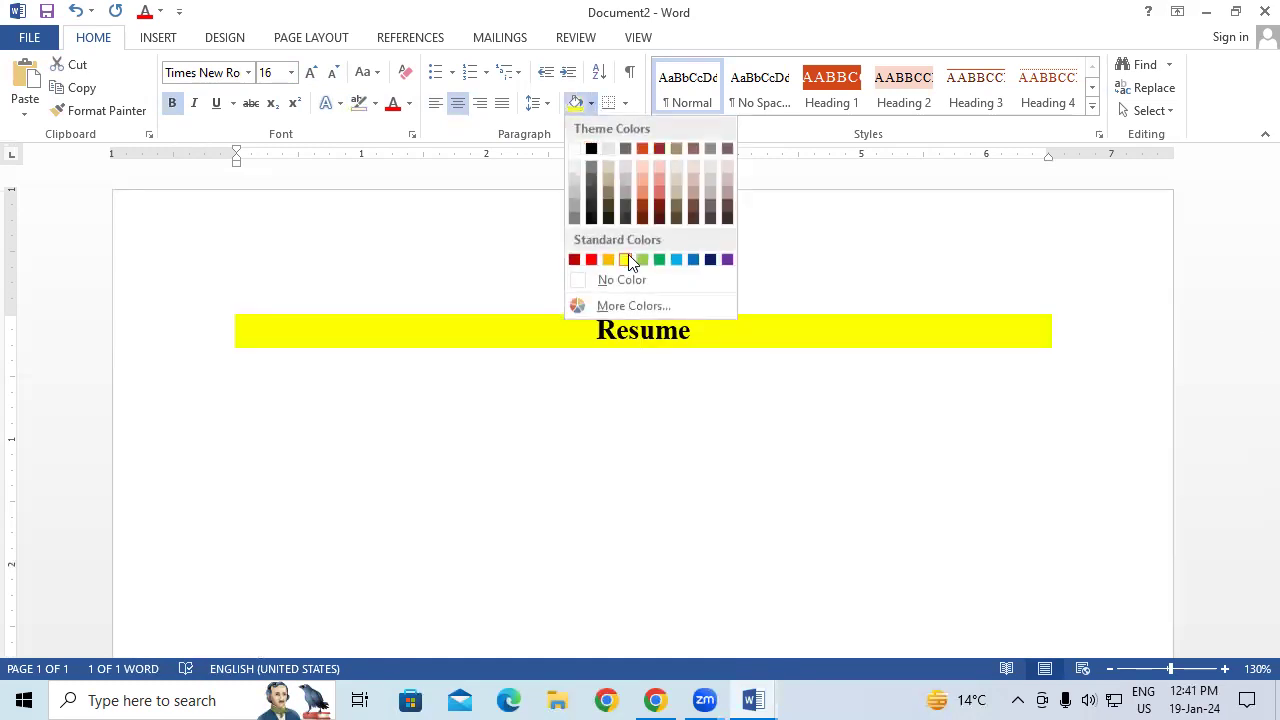
left_click(627, 258)
left_click(600, 517)
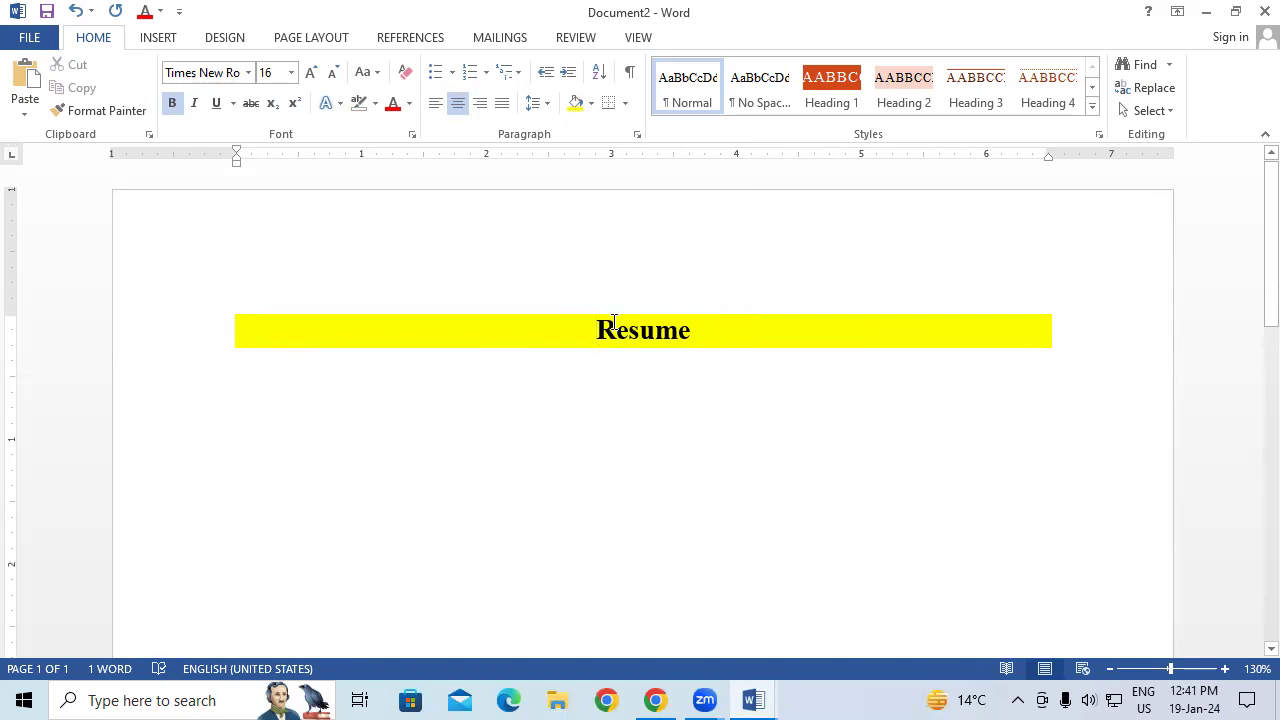
Drag the right and left indent markers outward so the yellow band spans the page
left_click_drag(586, 330, 703, 330)
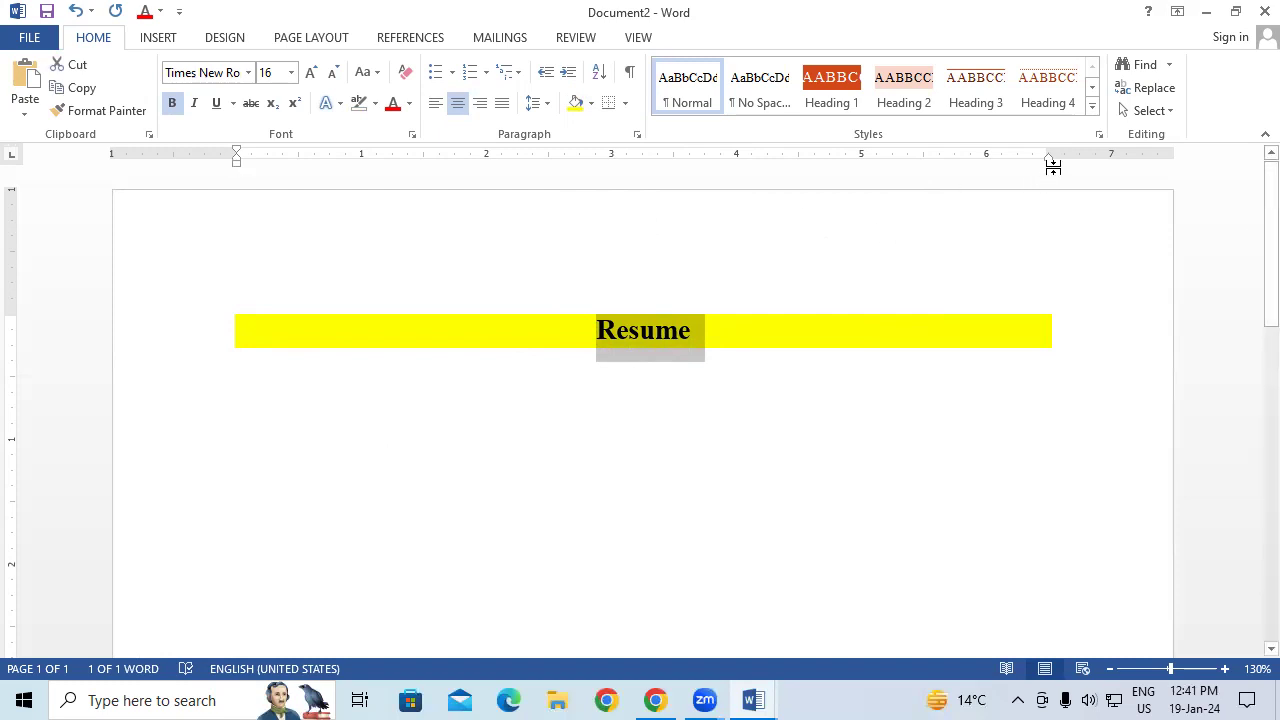
mouse_move(1050, 158)
left_mouse_down()
mouse_move(1157, 160)
mouse_move(1118, 160)
left_mouse_up()
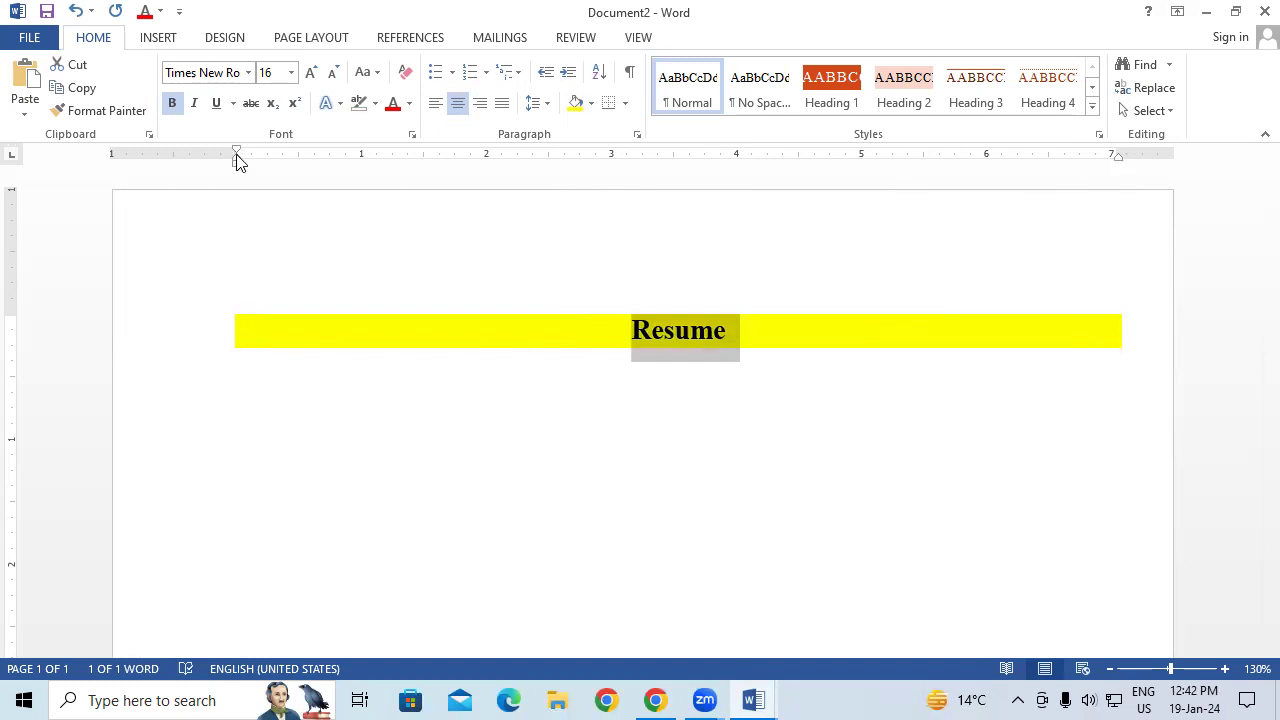
left_click_drag(236, 150, 167, 149)
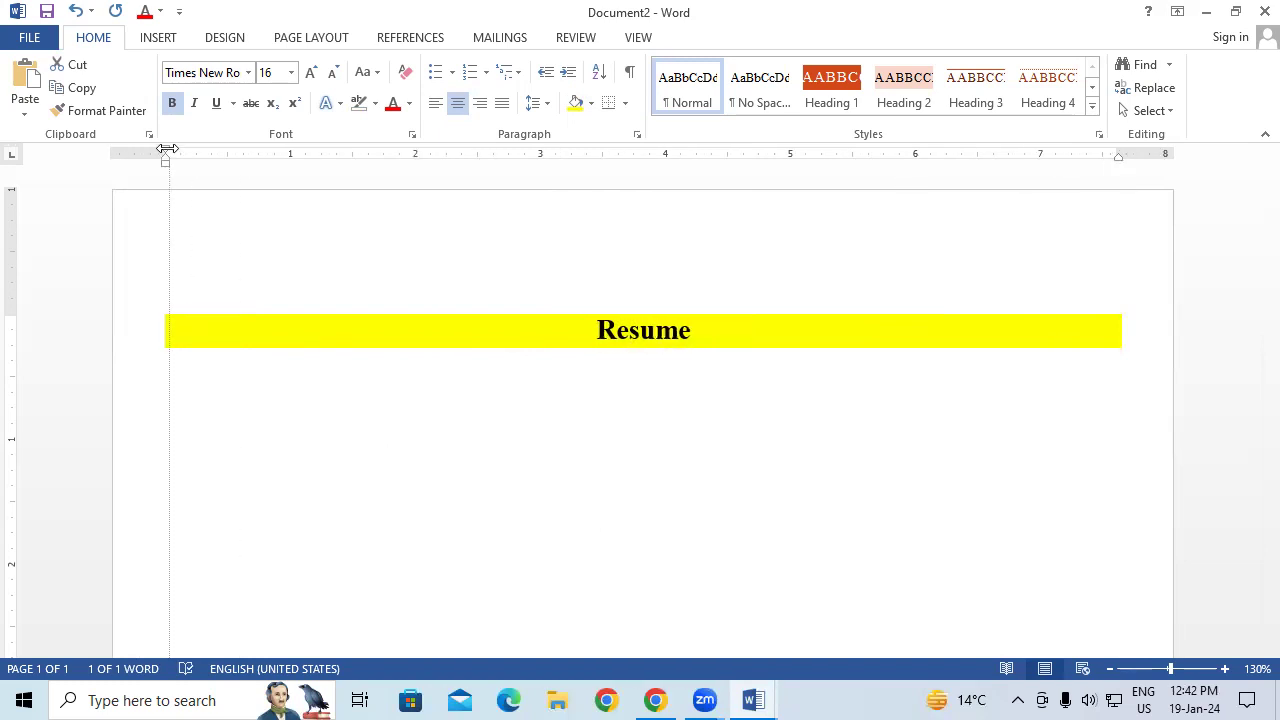
left_click(201, 418)
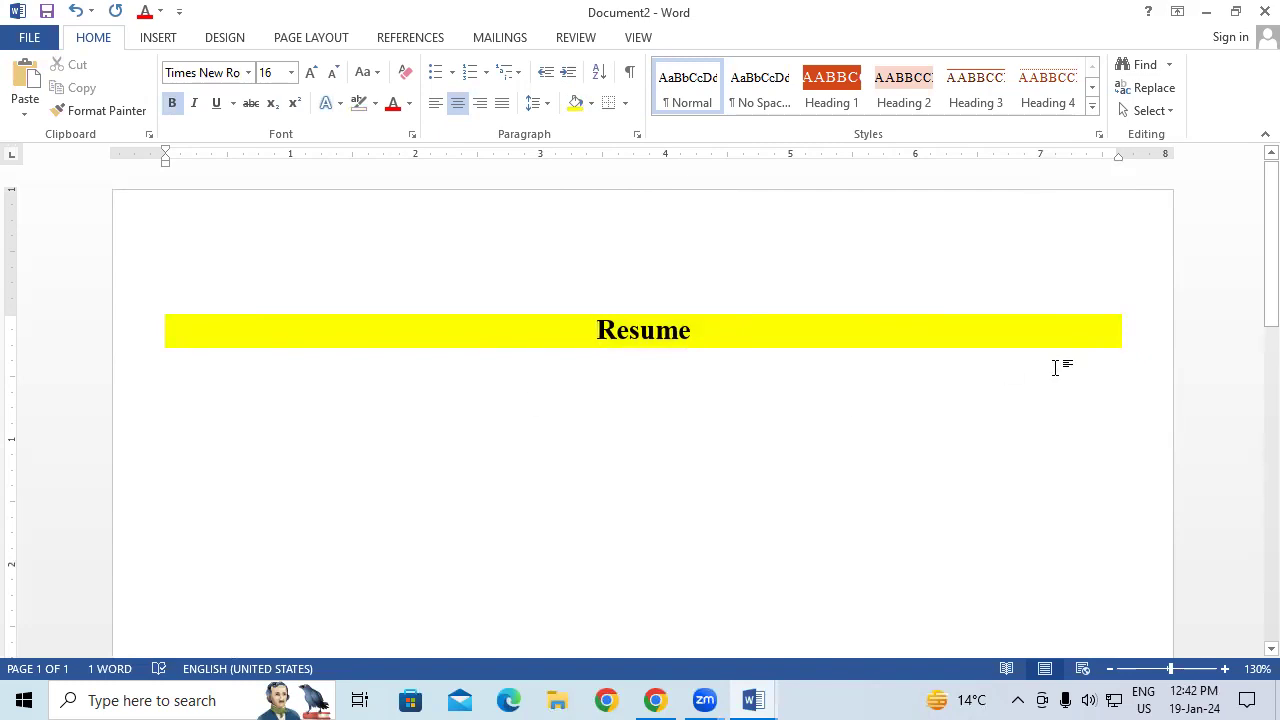
left_click(611, 337)
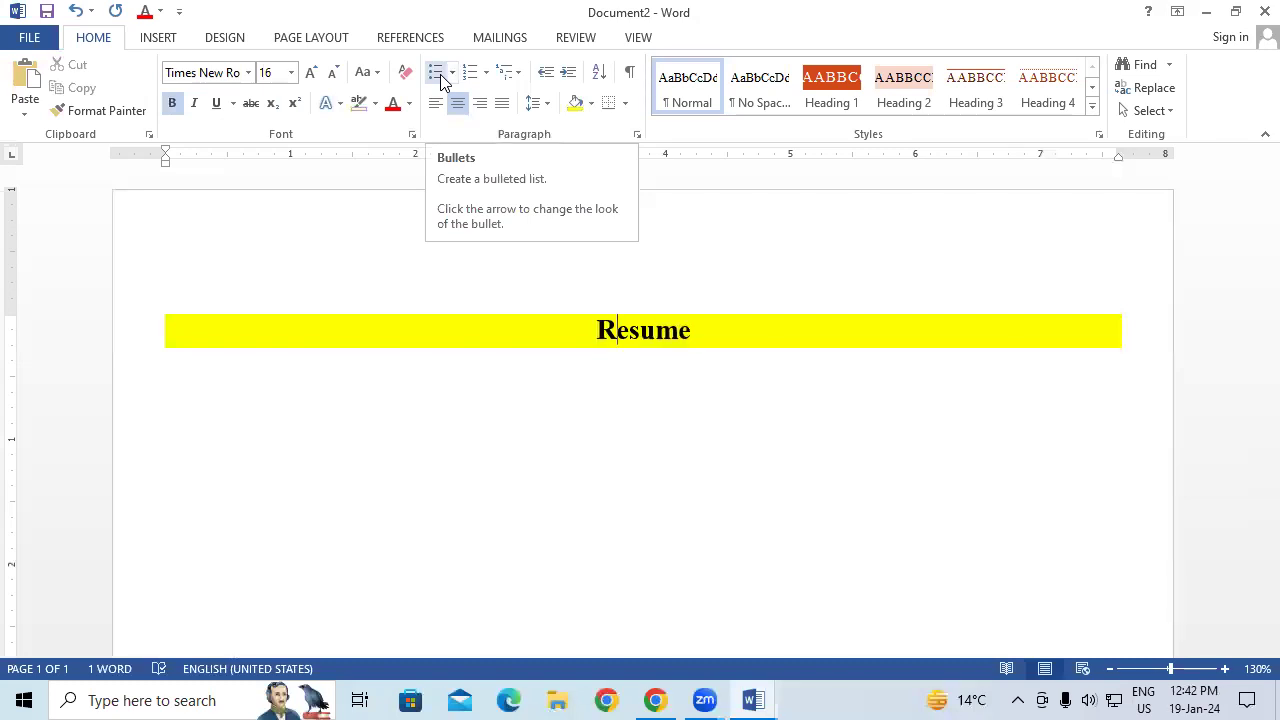
Type HDD on the line below the title, removing its indent
left_click(486, 480)
left_click(252, 388)
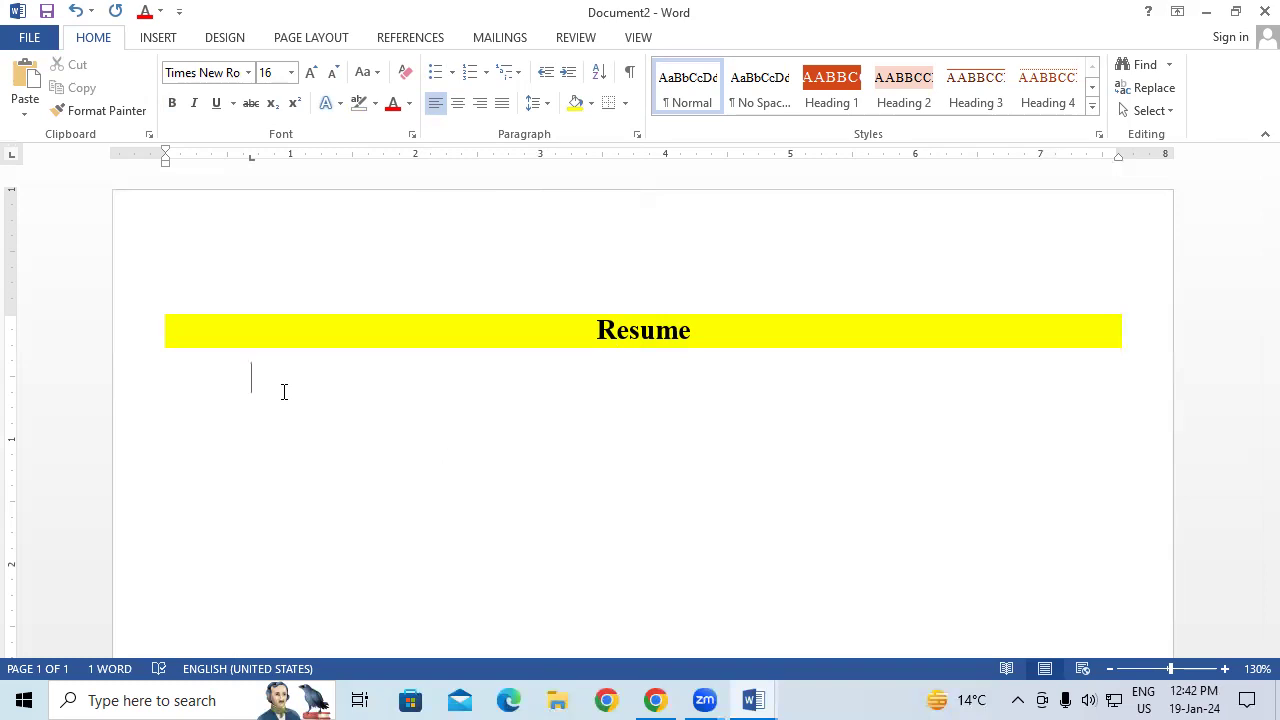
type("HDD")
key("Return")
key("BackSpace")
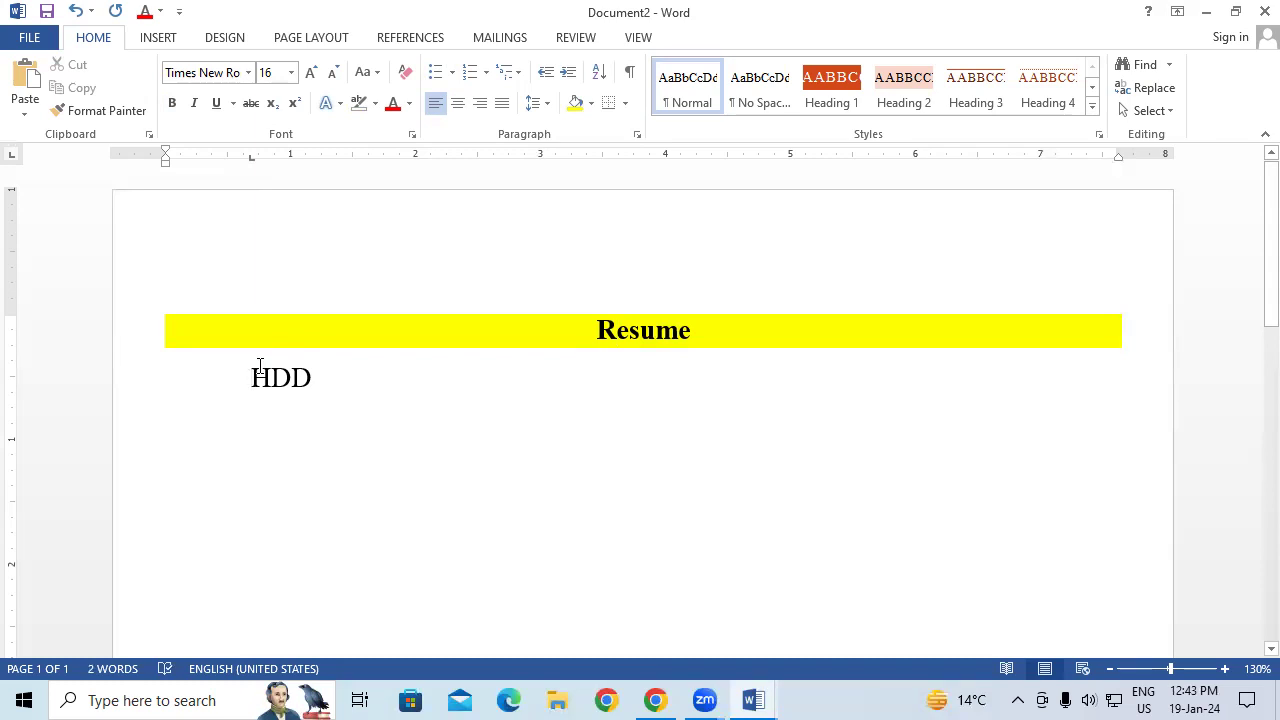
key("BackSpace")
key("Right")
key("Right")
key("Right")
key("Return")
Add LCD, DVD, CD and OMR on separate lines, fix the MOR typo, and select the list
type("LCD")
key("Return")
type("DVD")
key("Return")
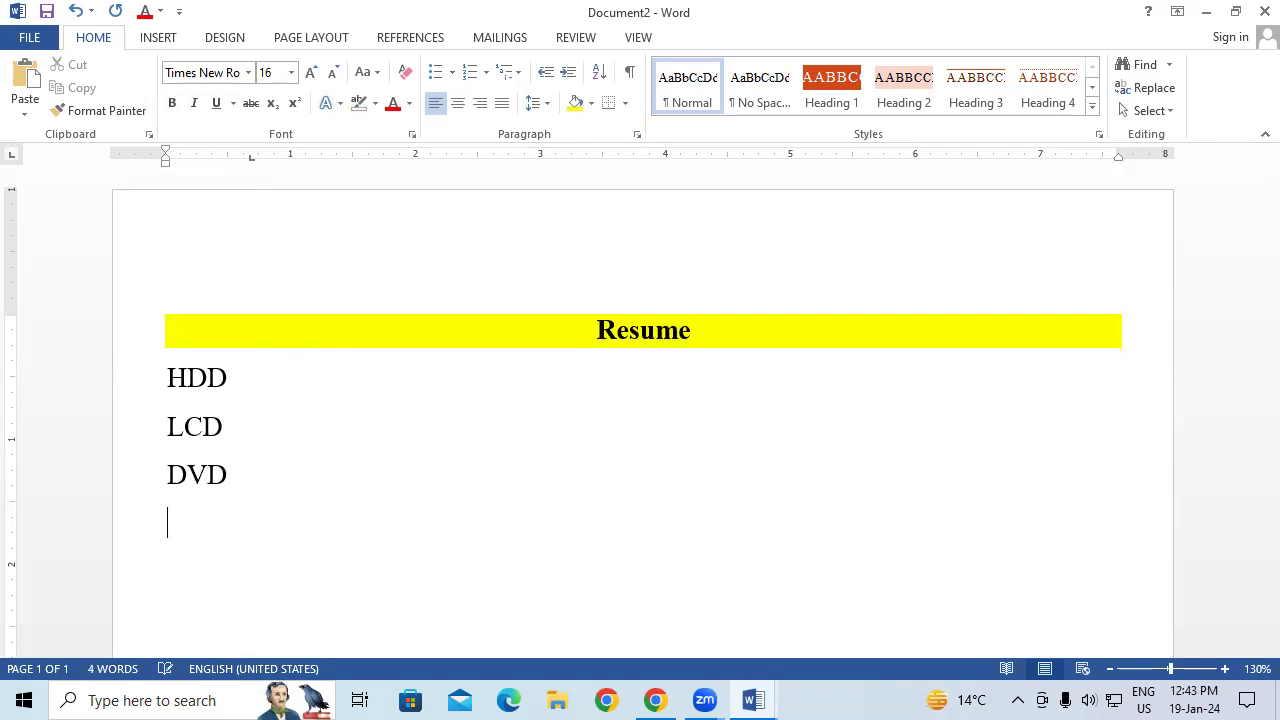
type("CD")
key("Return")
type("MO")
type("R")
key("BackSpace")
key("BackSpace")
key("BackSpace")
type("OMR")
left_click_drag(167, 376, 228, 569)
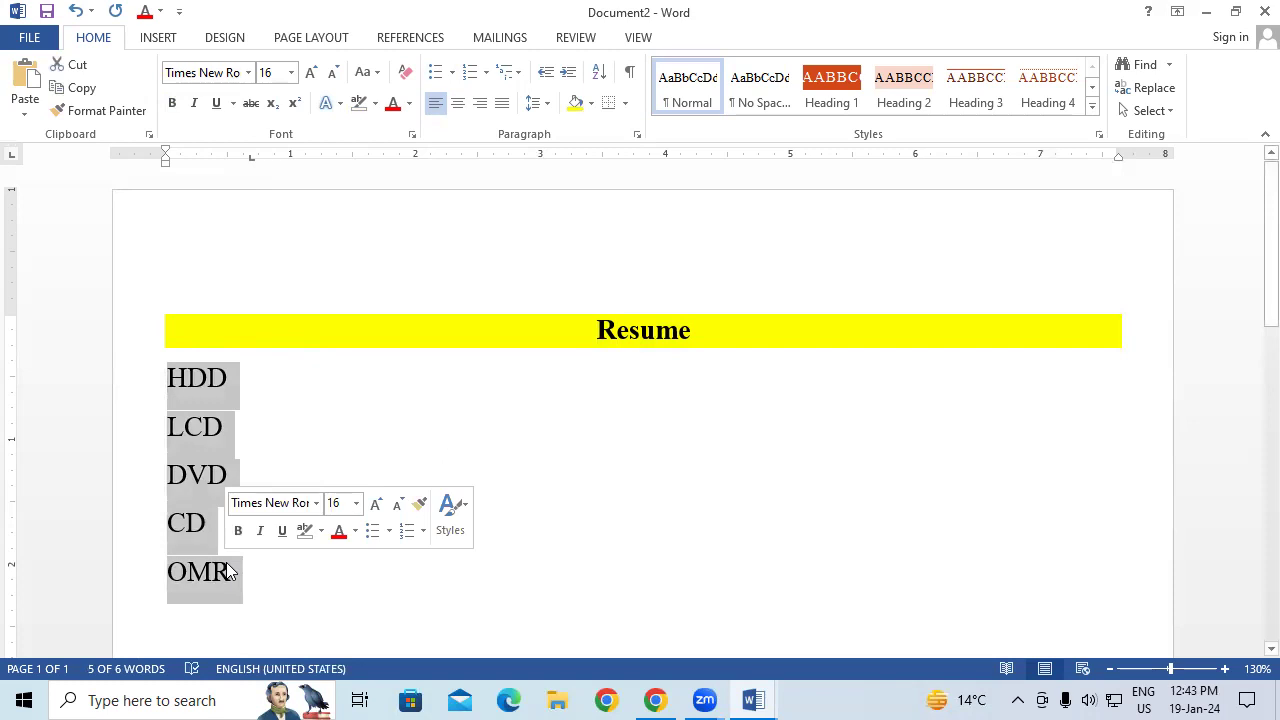
Apply the picture bullet to the five items and set their font size to 72 pt
left_click(453, 73)
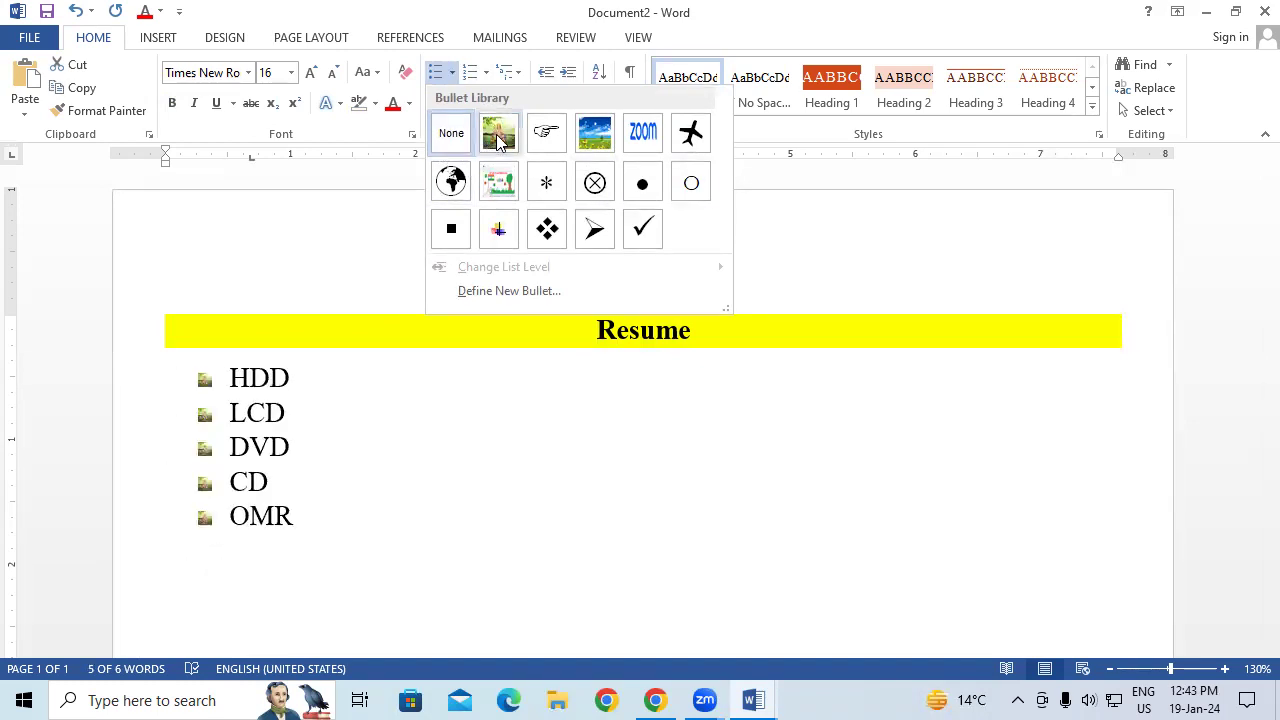
left_click(498, 140)
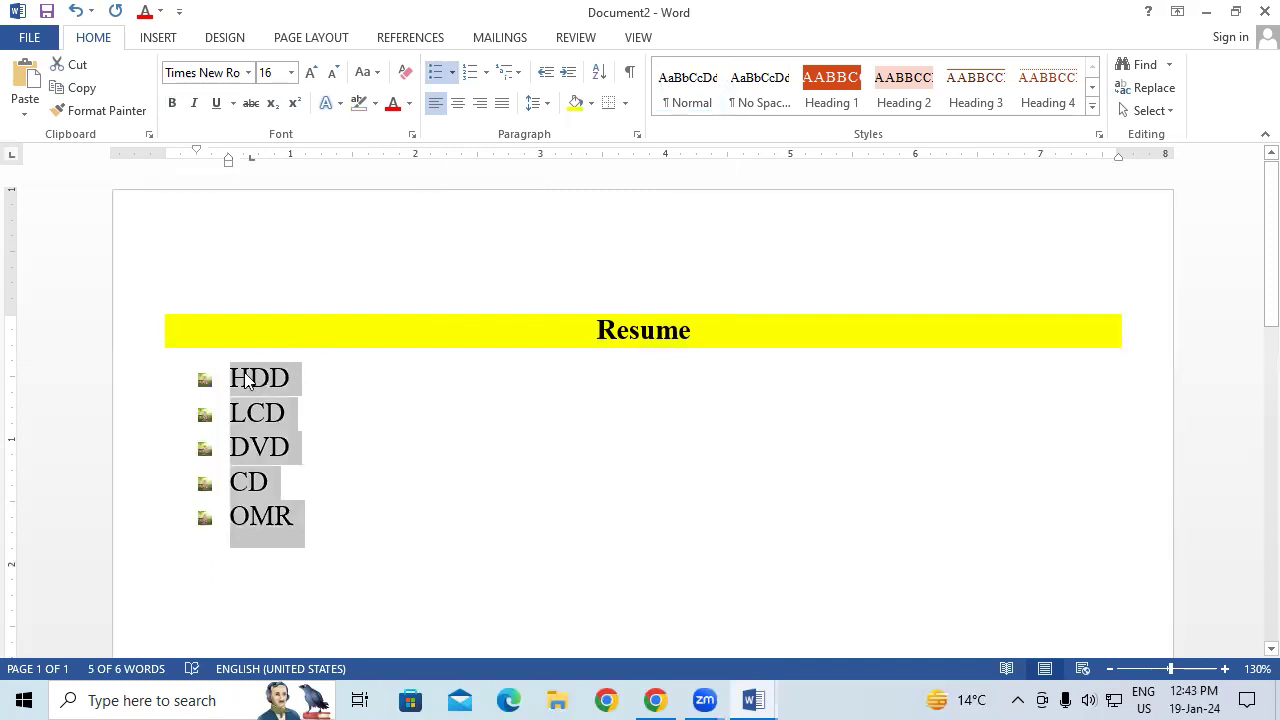
left_click(291, 72)
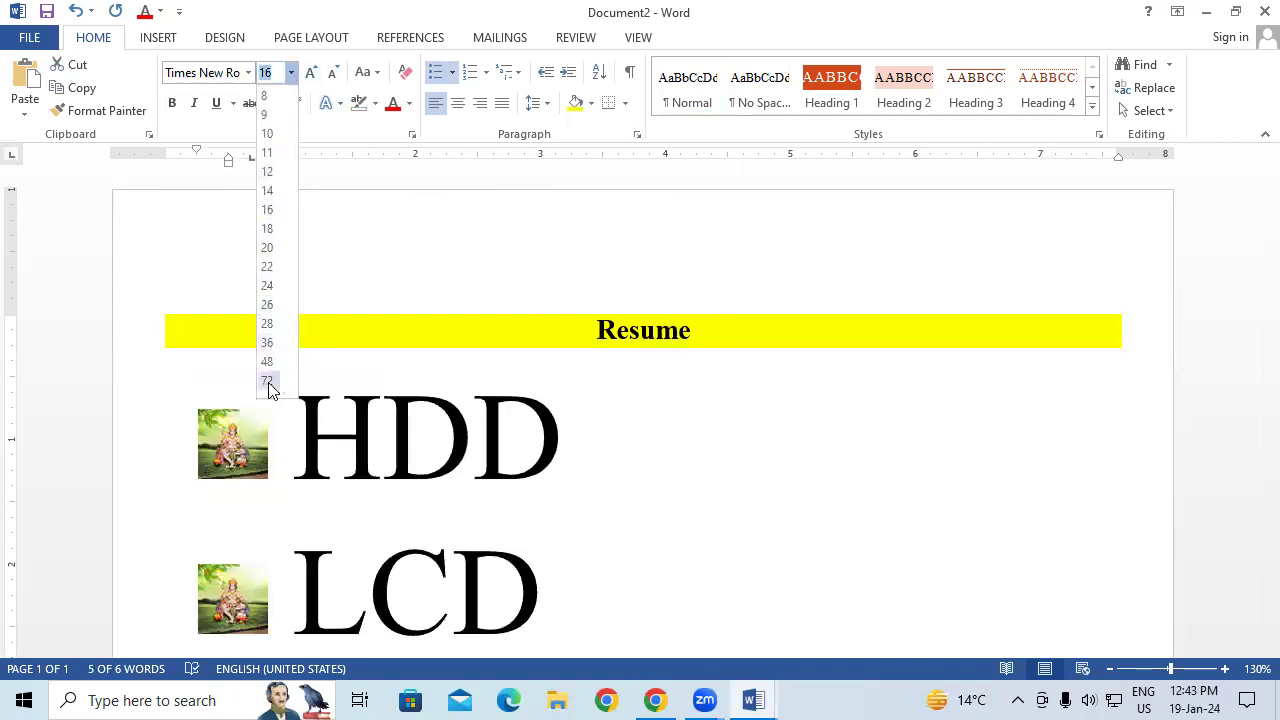
left_click(268, 382)
left_click(196, 652)
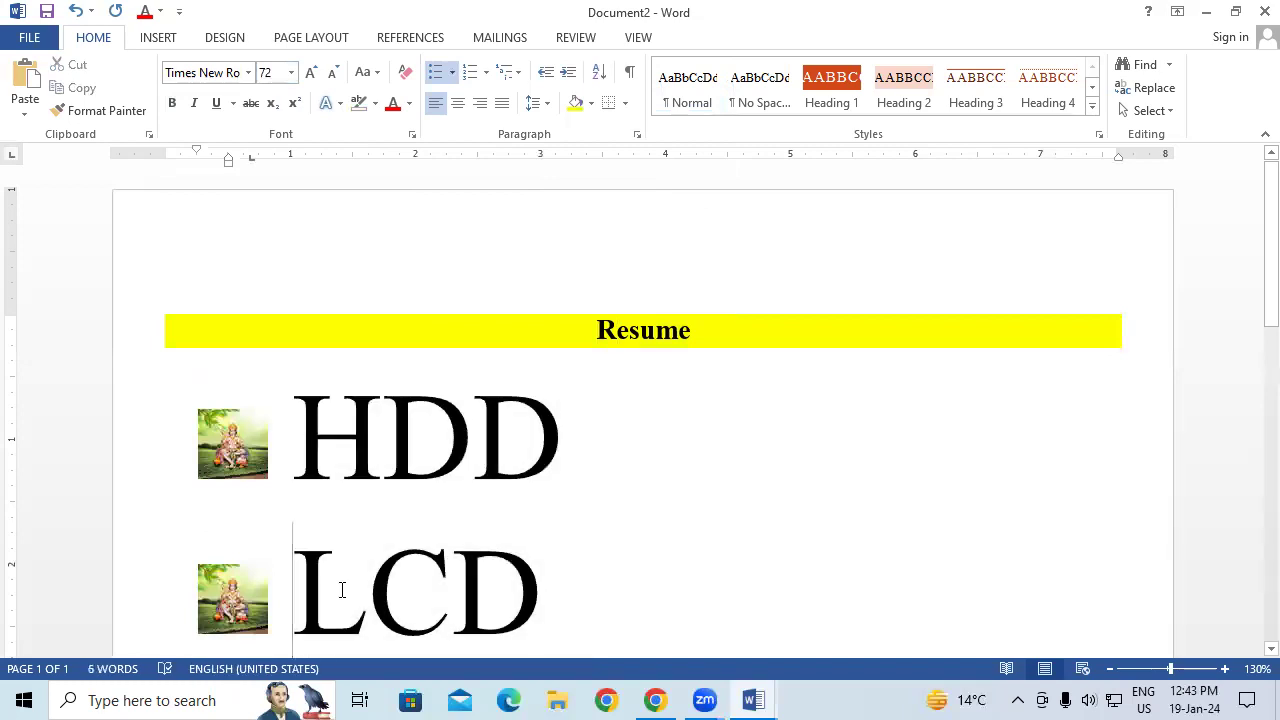
Reselect all five enlarged list items
scroll(341, 590, "down", 1)
scroll(341, 590, "down", 1)
scroll(341, 590, "down", 1)
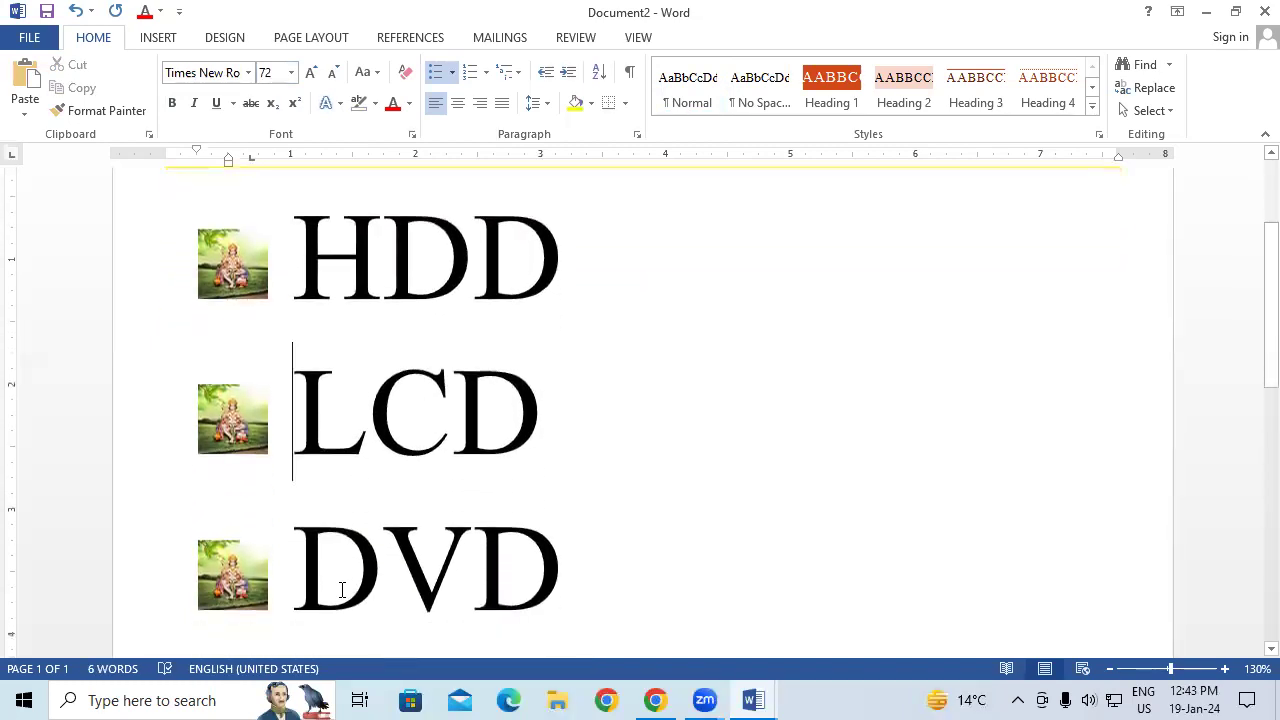
mouse_move(313, 262)
left_mouse_down()
mouse_move(560, 594)
mouse_move(586, 590)
left_mouse_up()
scroll(413, 340, "up", 1)
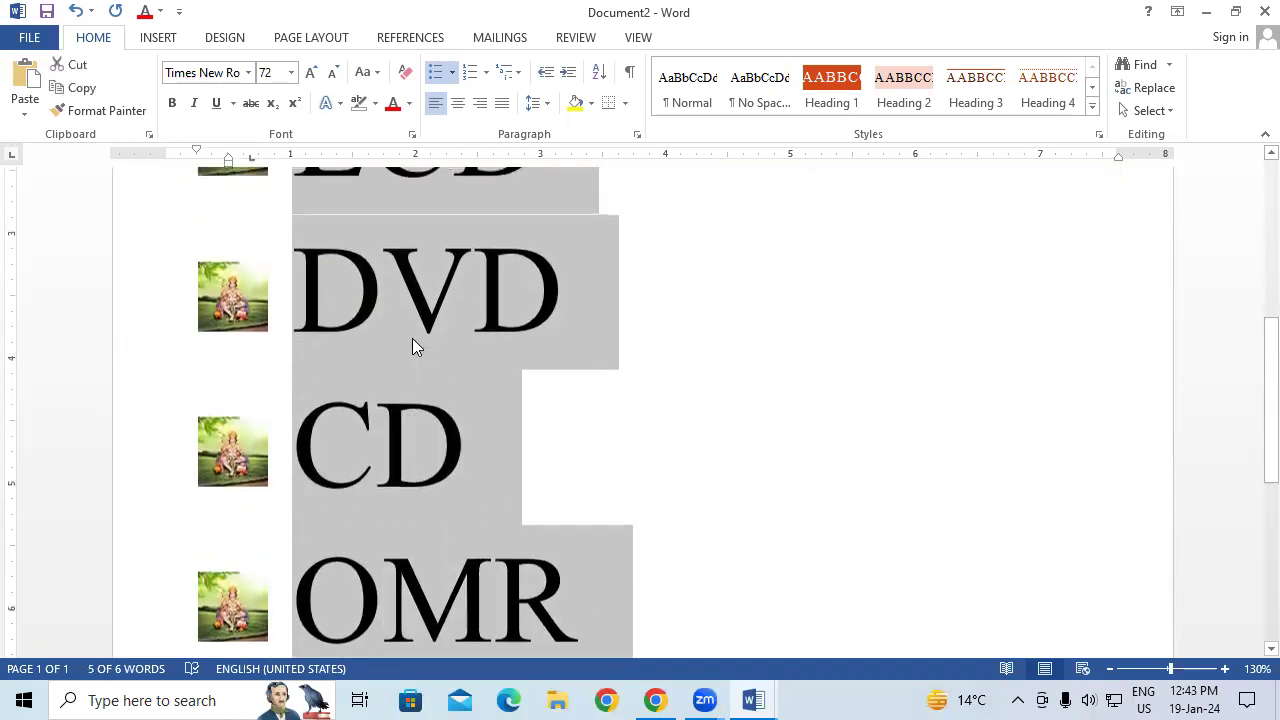
left_click(452, 72)
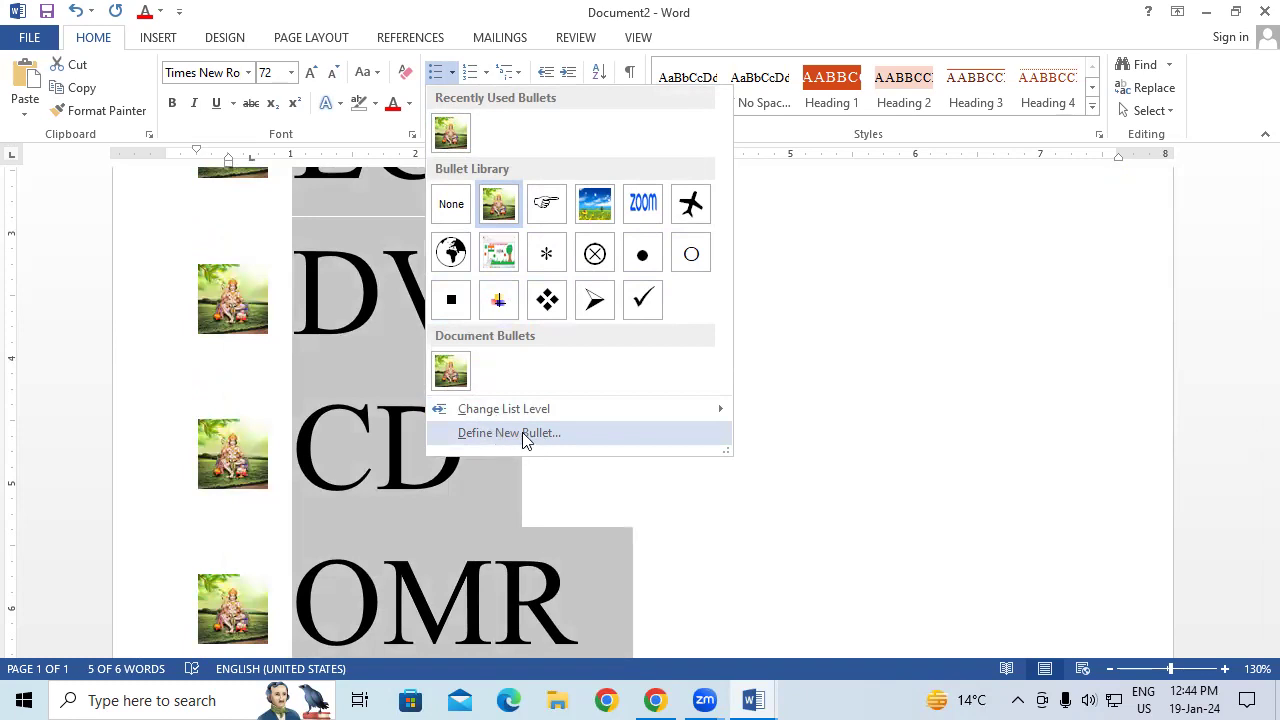
Define a new bullet using the Webdings trophy symbol and apply it to the list
left_click(526, 440)
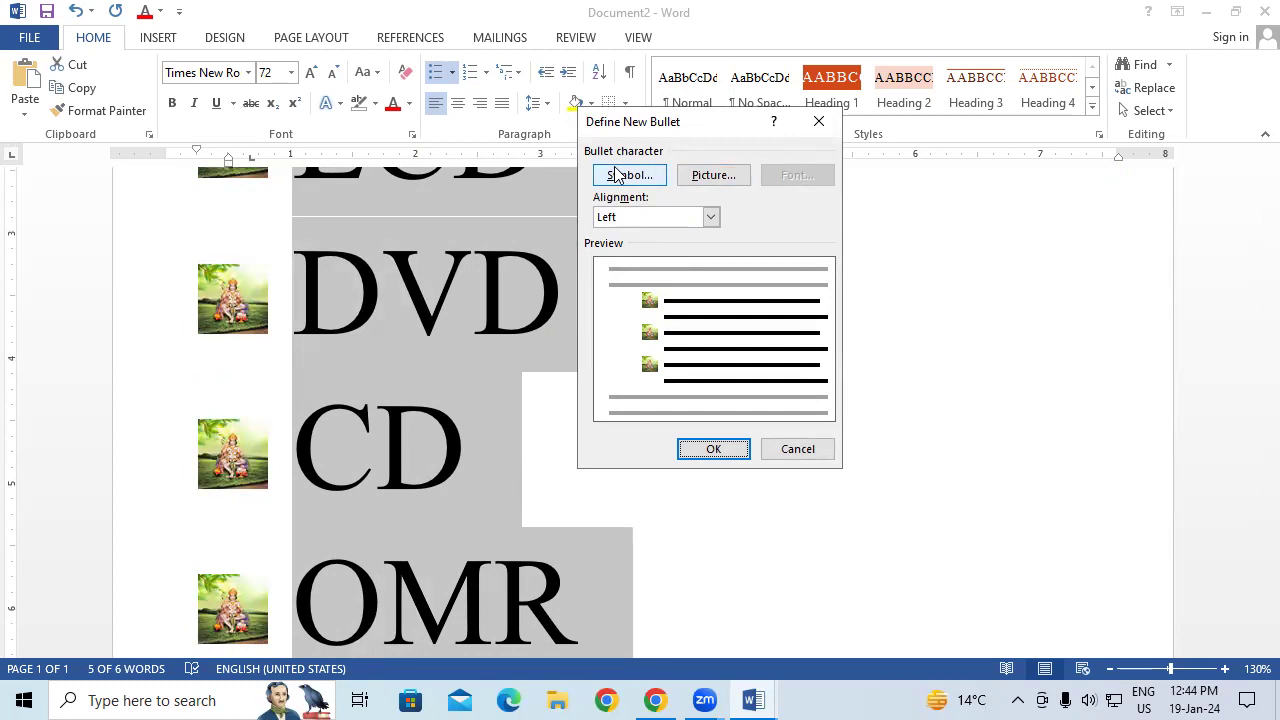
left_click(834, 130)
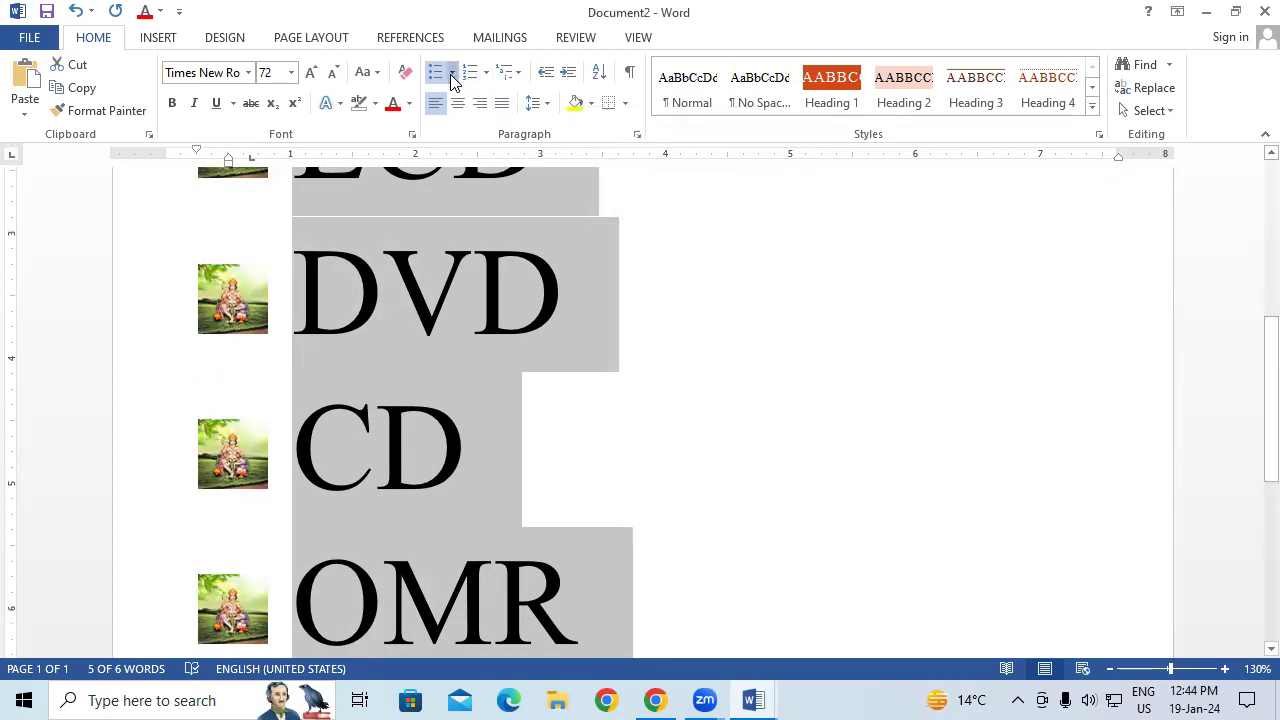
left_click(452, 72)
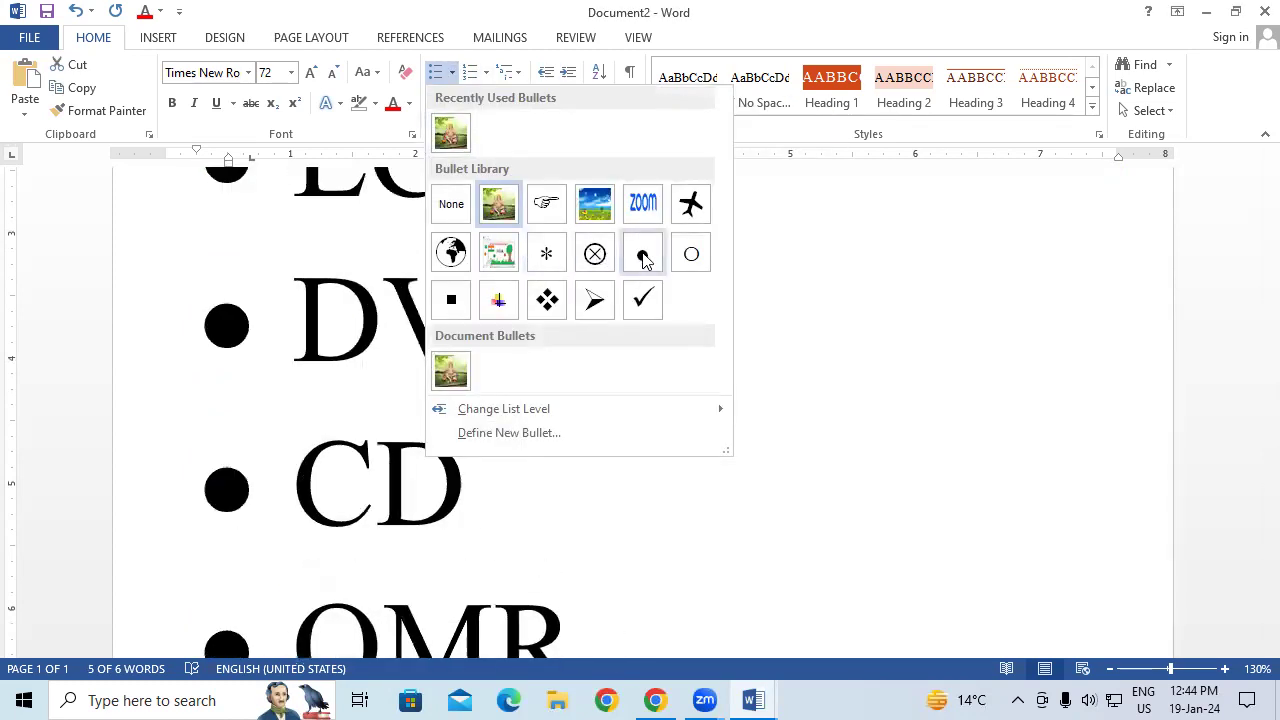
left_click(517, 434)
left_click(627, 178)
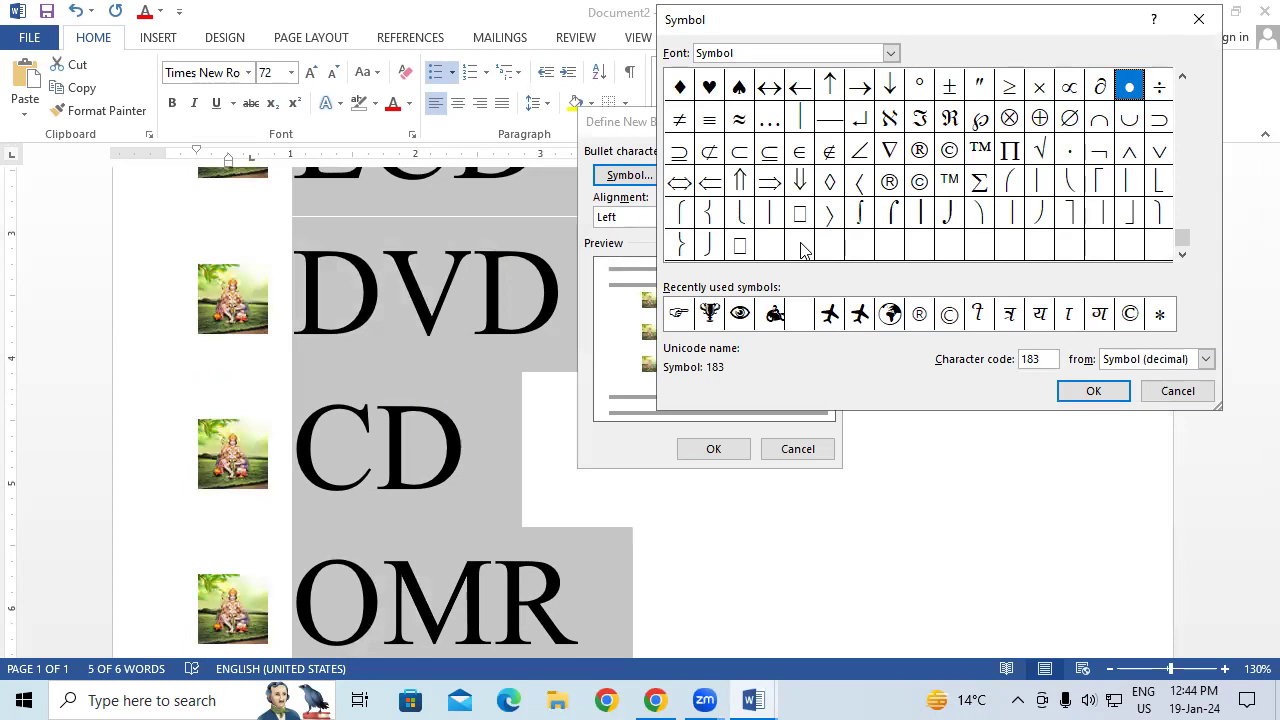
left_click(709, 314)
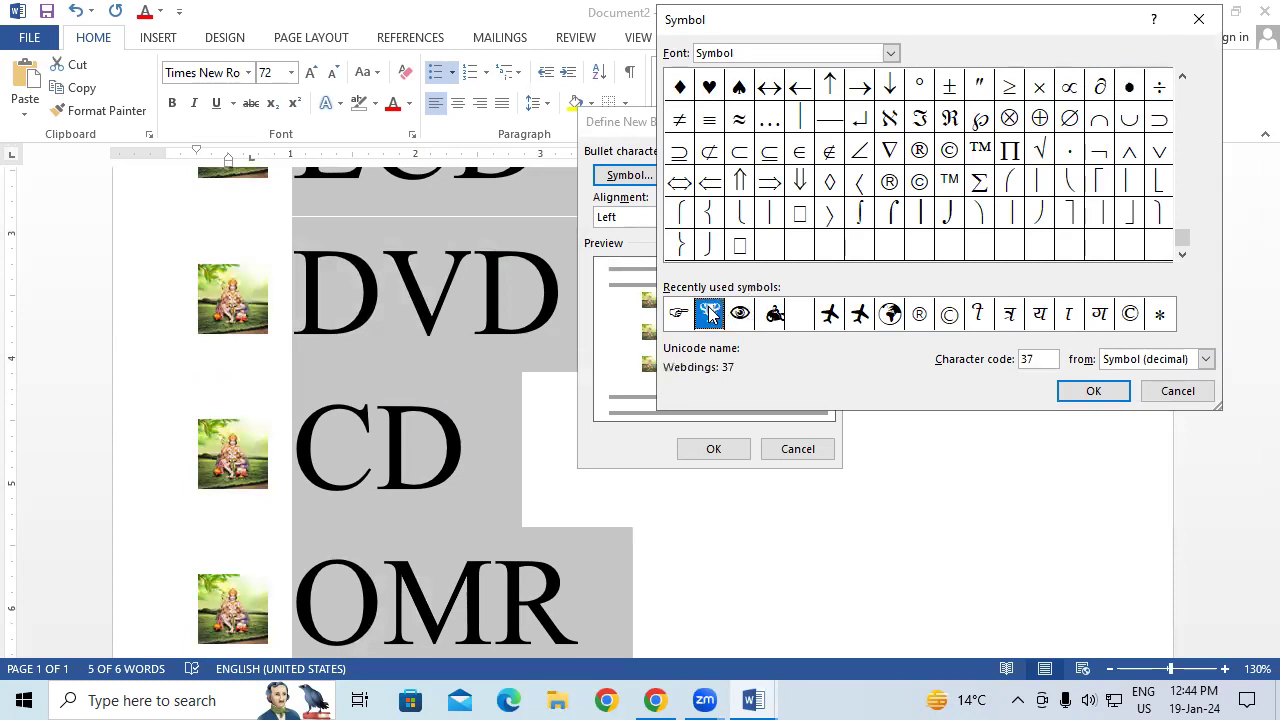
left_click(1094, 392)
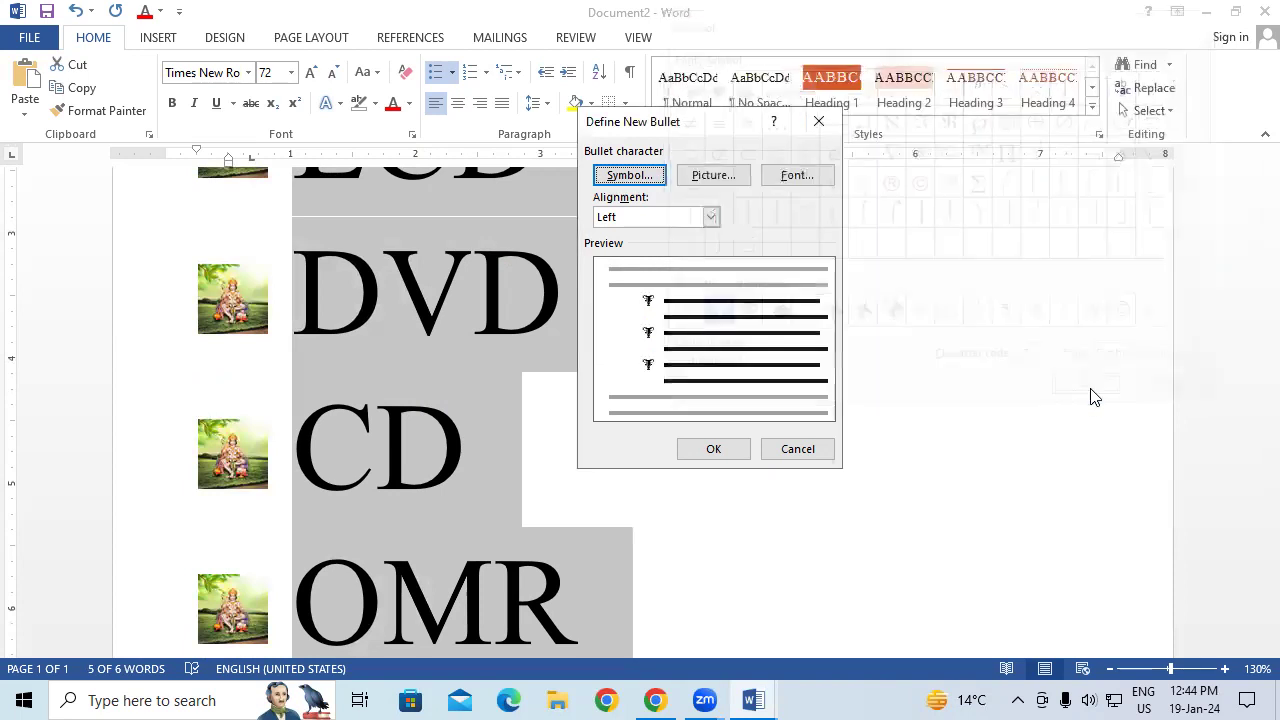
left_click(693, 450)
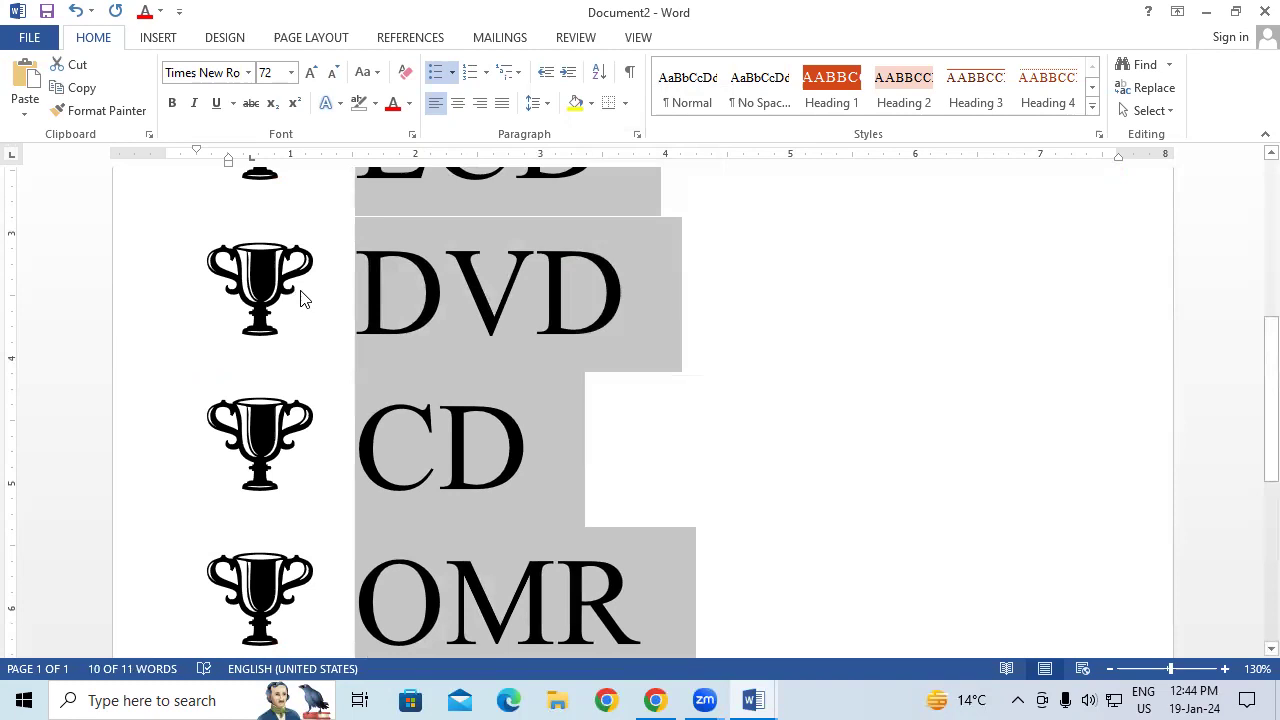
Replace the list bullets with the Webdings bus symbol (code 118)
left_click(452, 72)
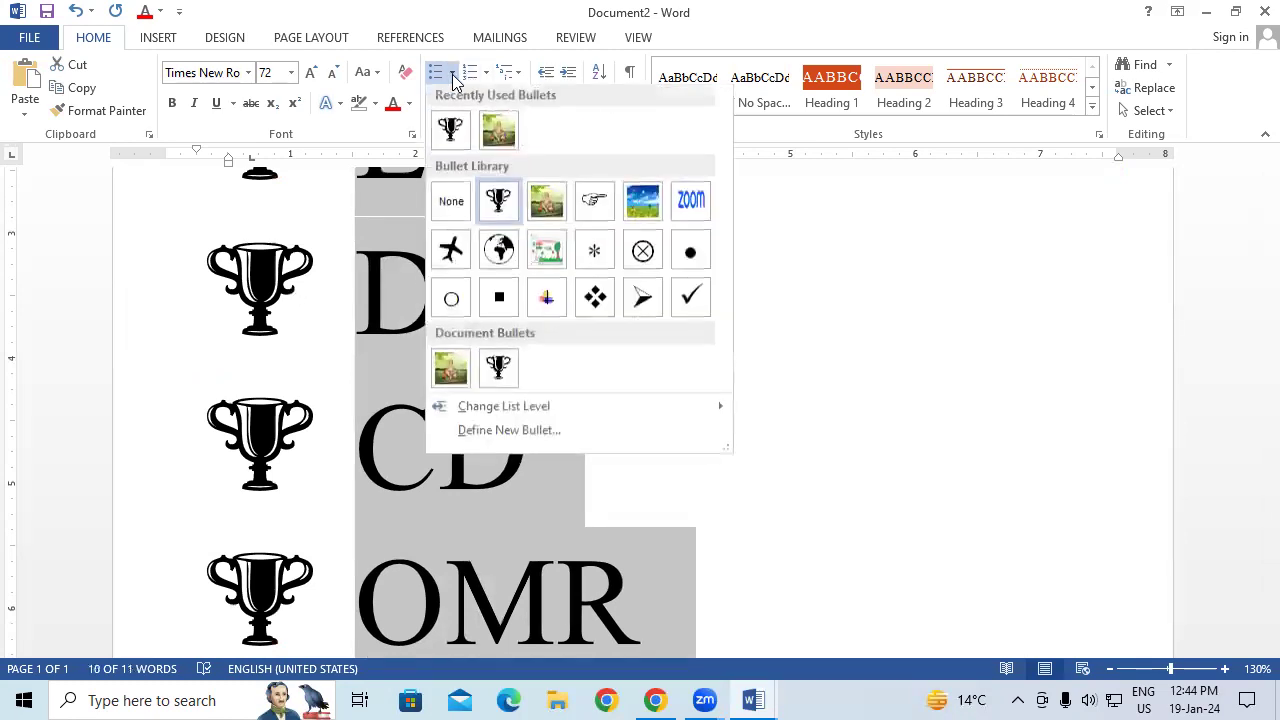
left_click(470, 433)
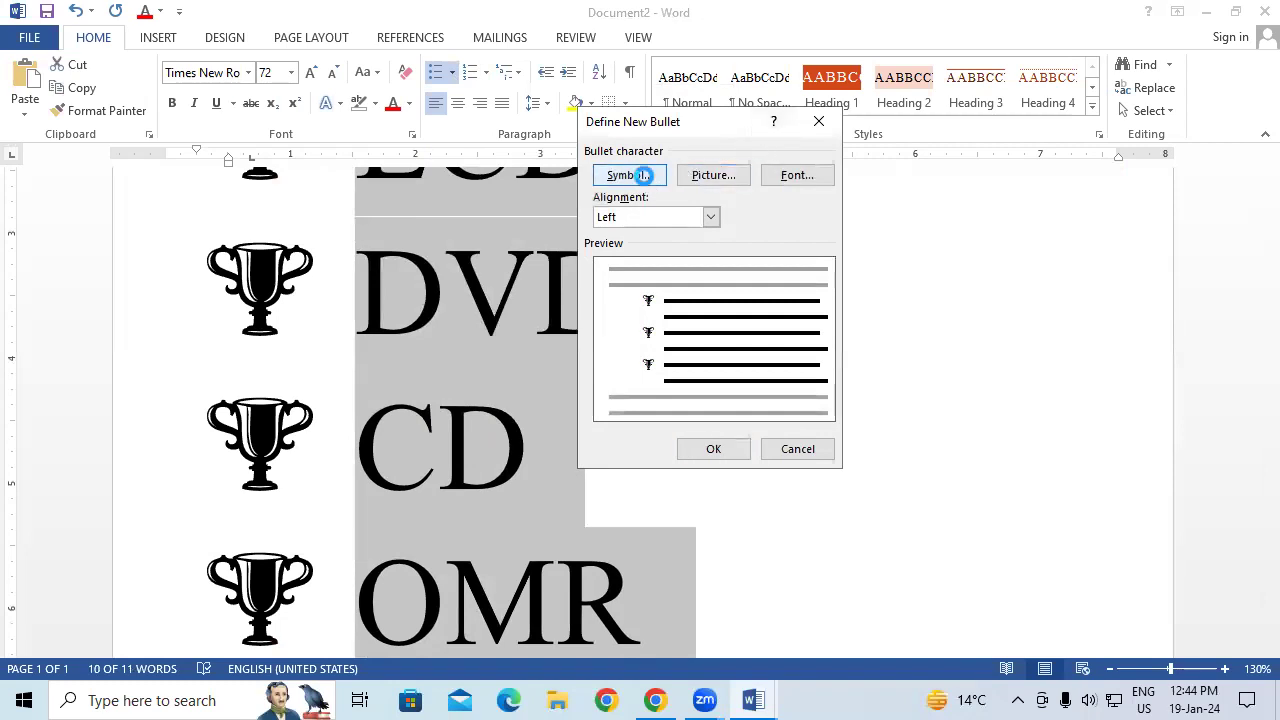
left_click(632, 175)
left_click_drag(1182, 93, 1188, 172)
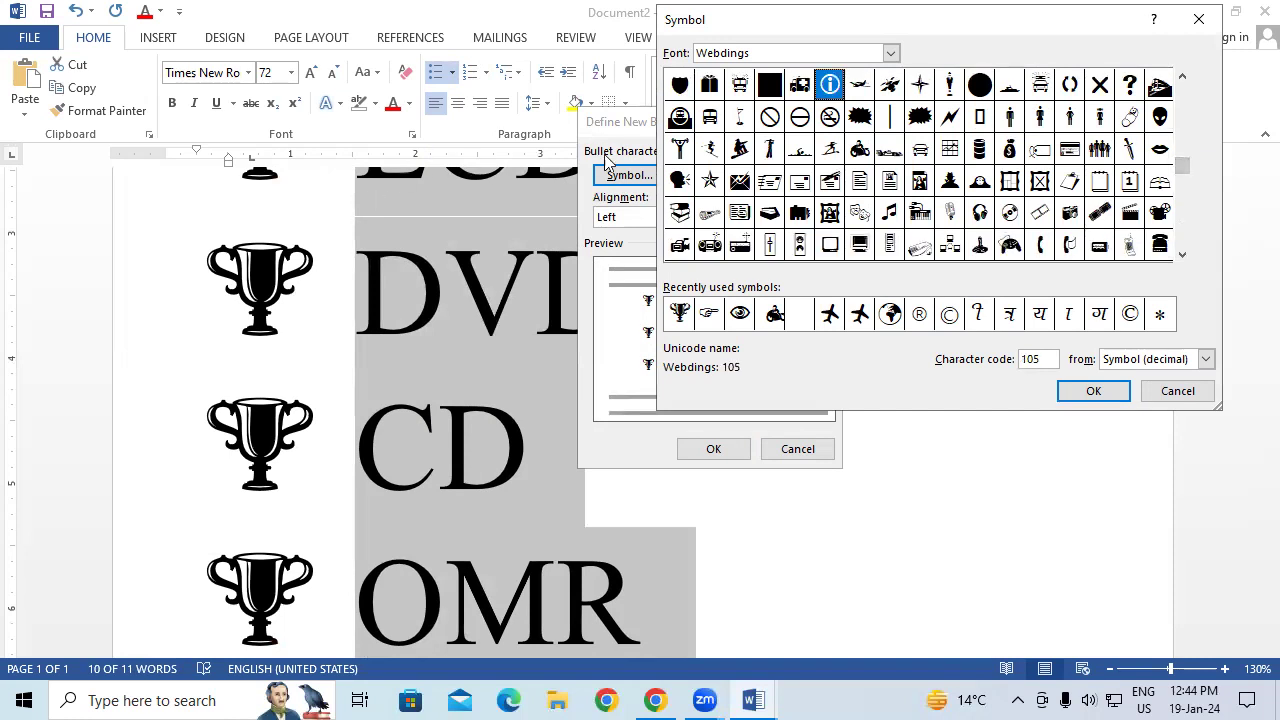
left_click(708, 119)
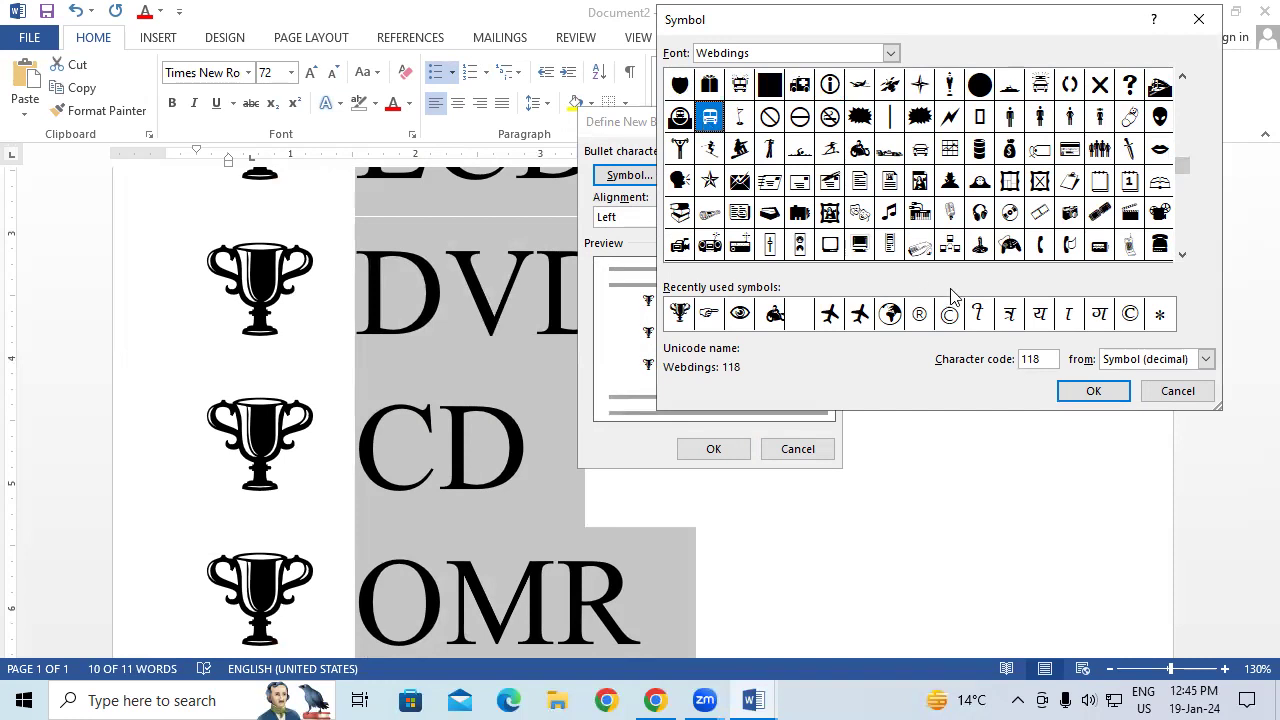
left_click(1070, 391)
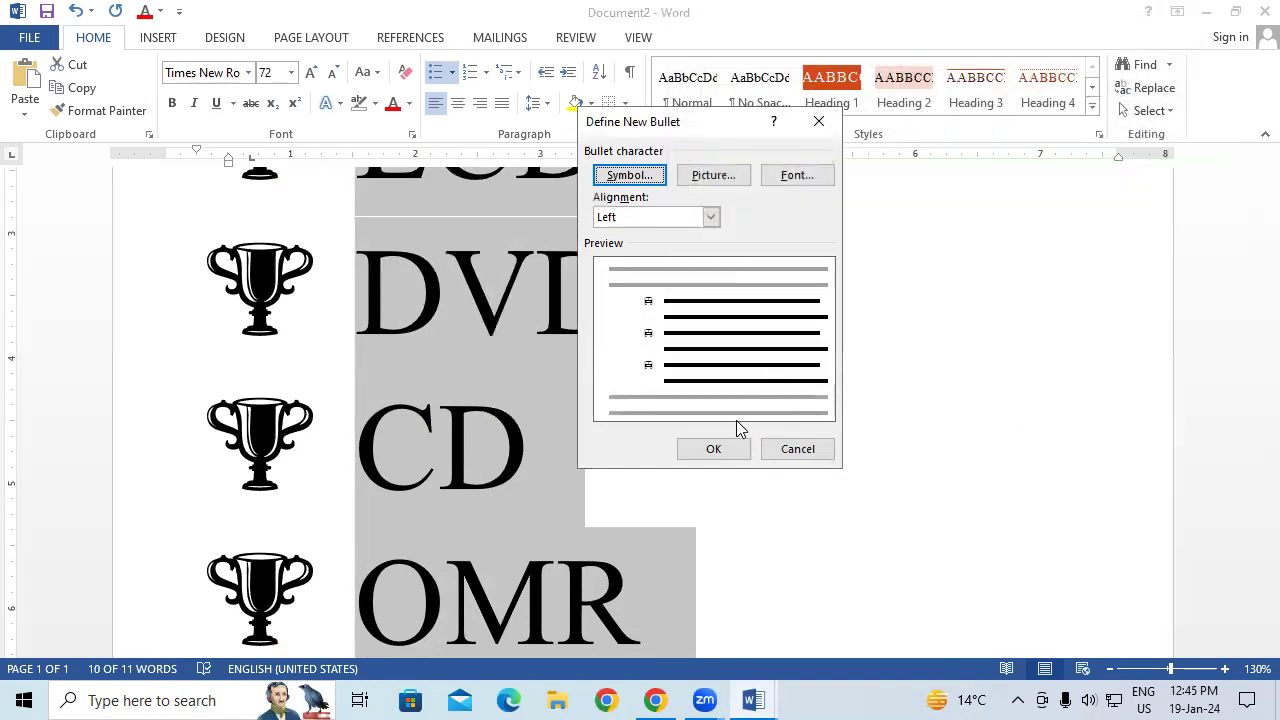
left_click(713, 449)
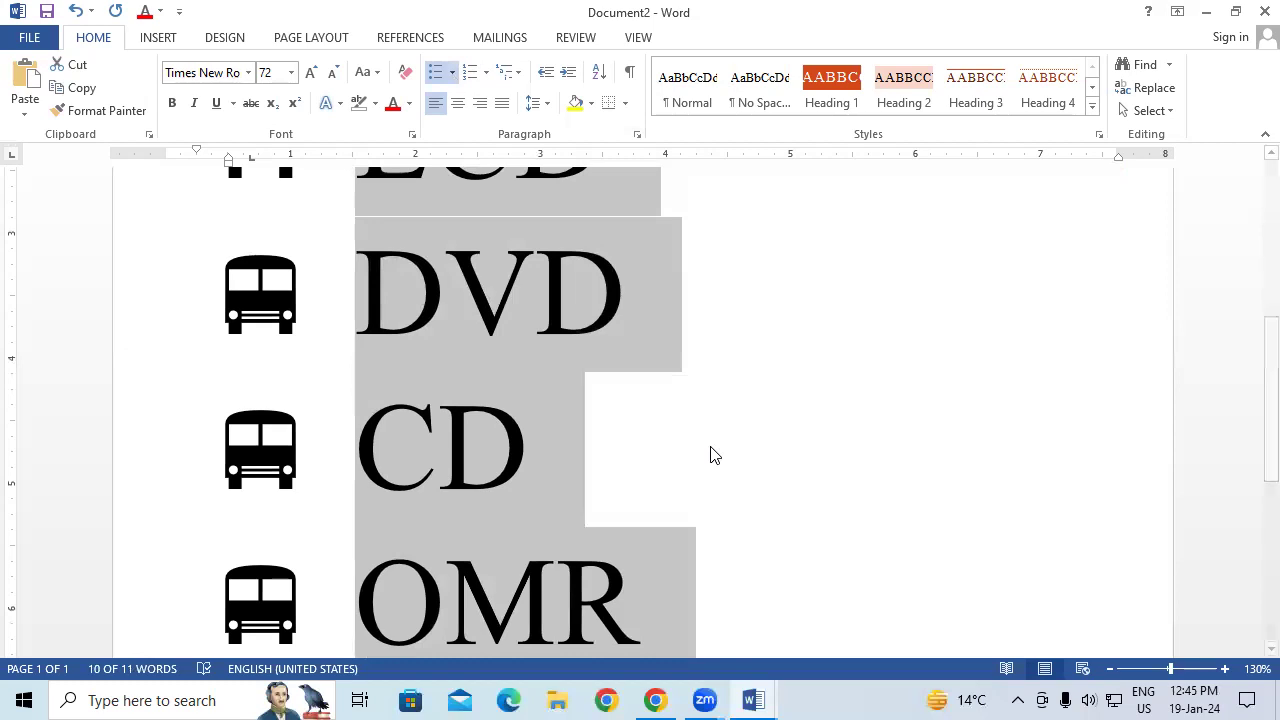
left_click(453, 75)
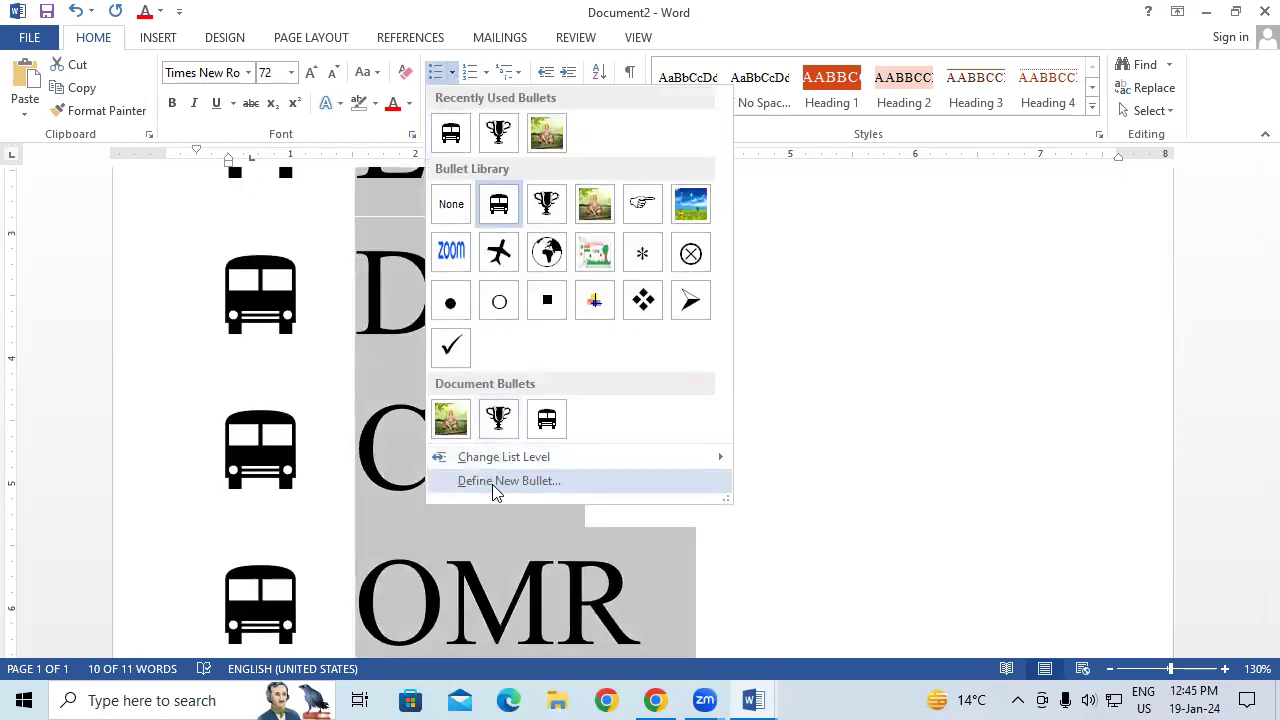
Use the keyboard image from the Pictures folder as the list's picture bullet
left_click(493, 482)
left_click(710, 177)
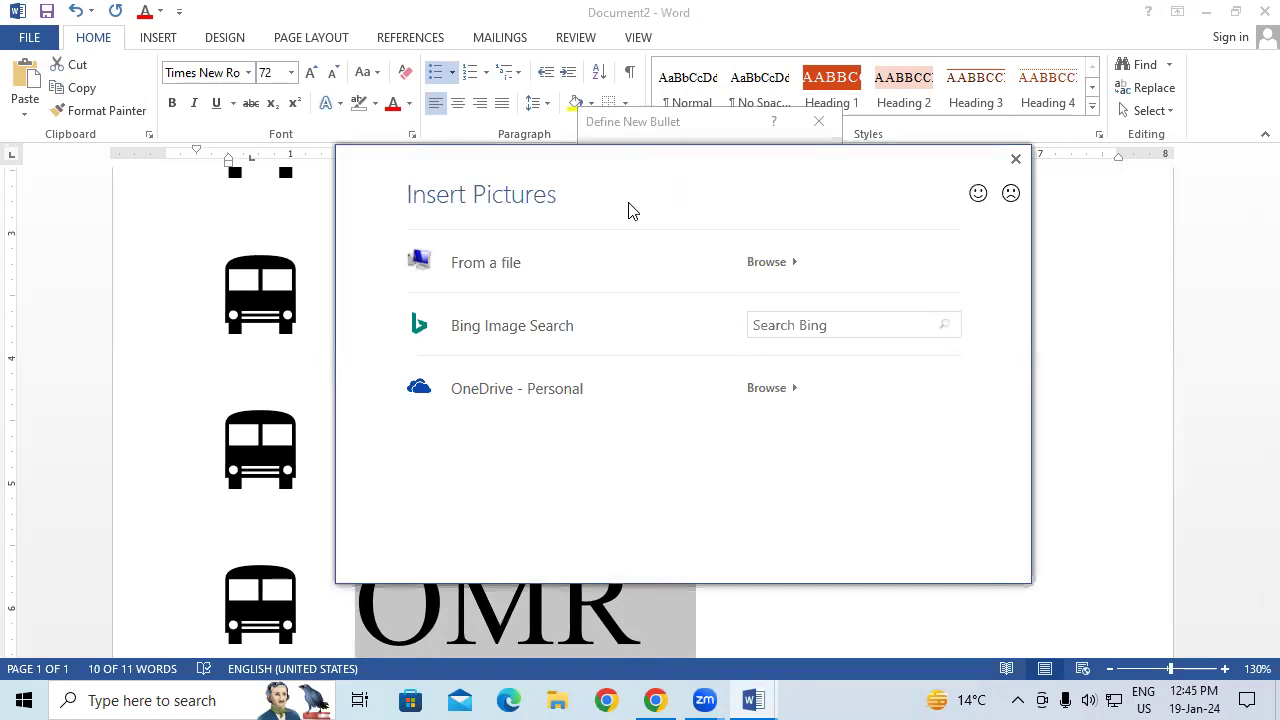
left_click(508, 343)
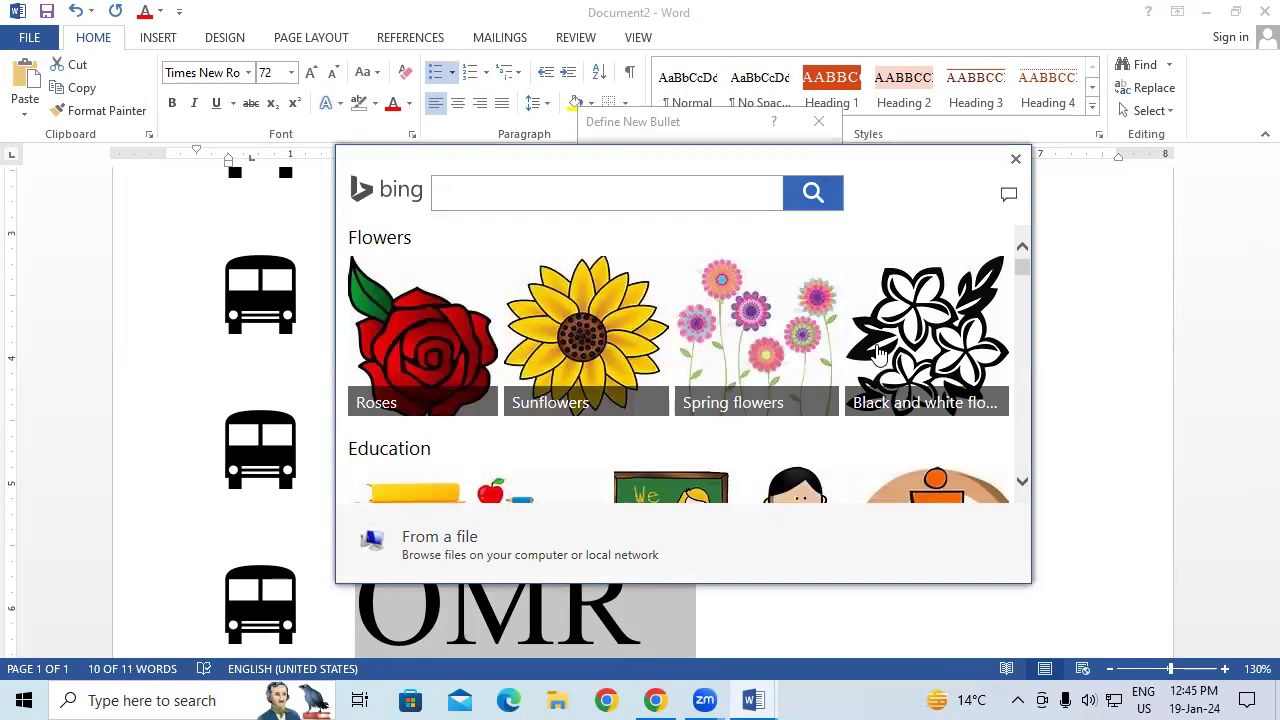
left_click(455, 555)
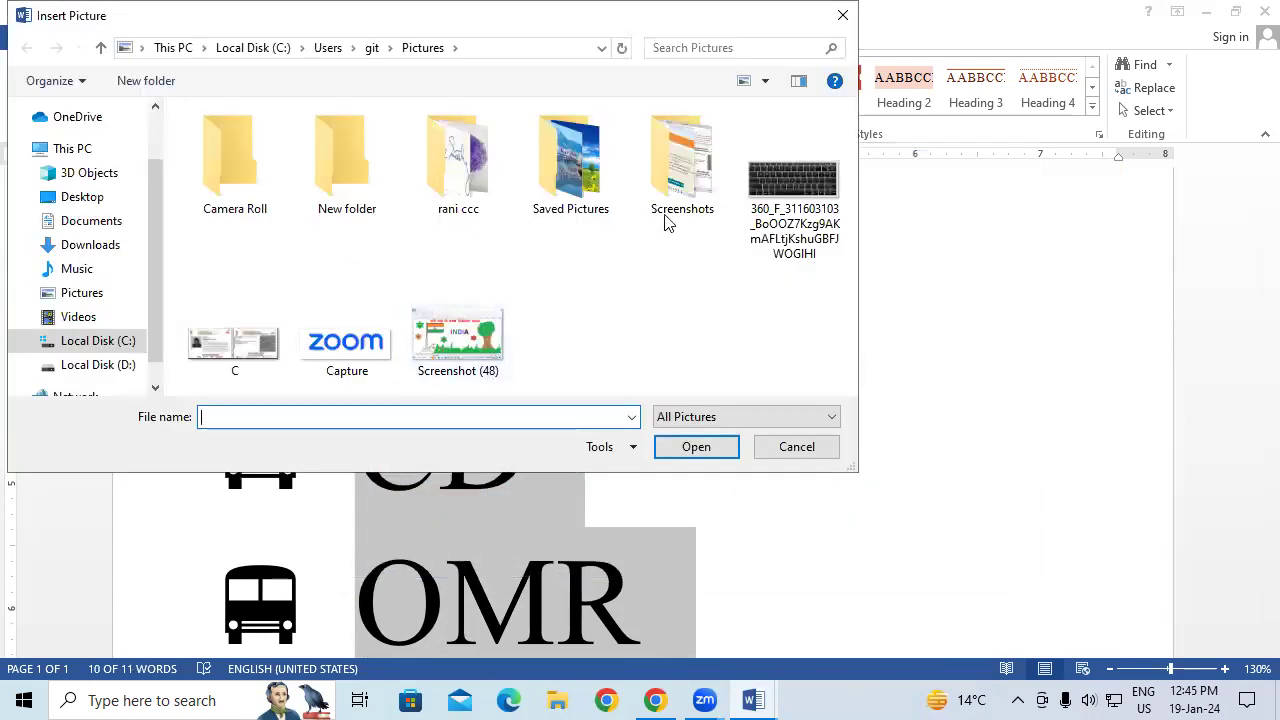
double_click(532, 160)
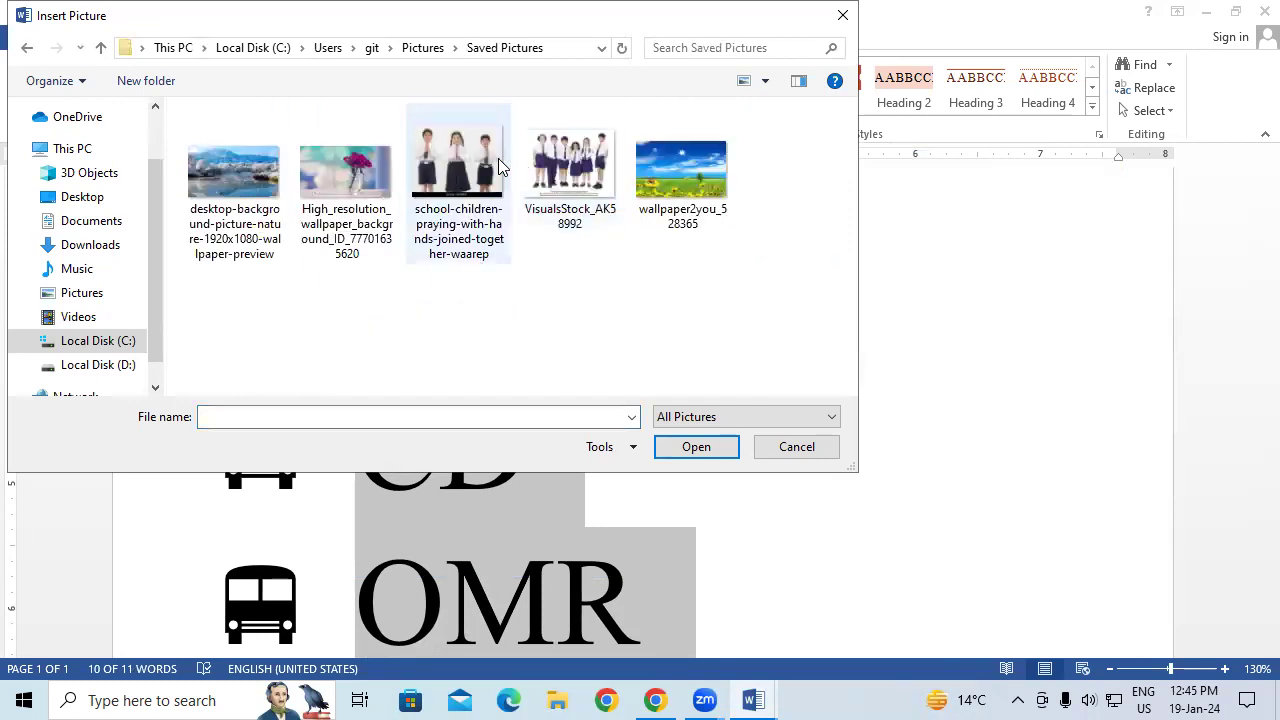
left_click(430, 50)
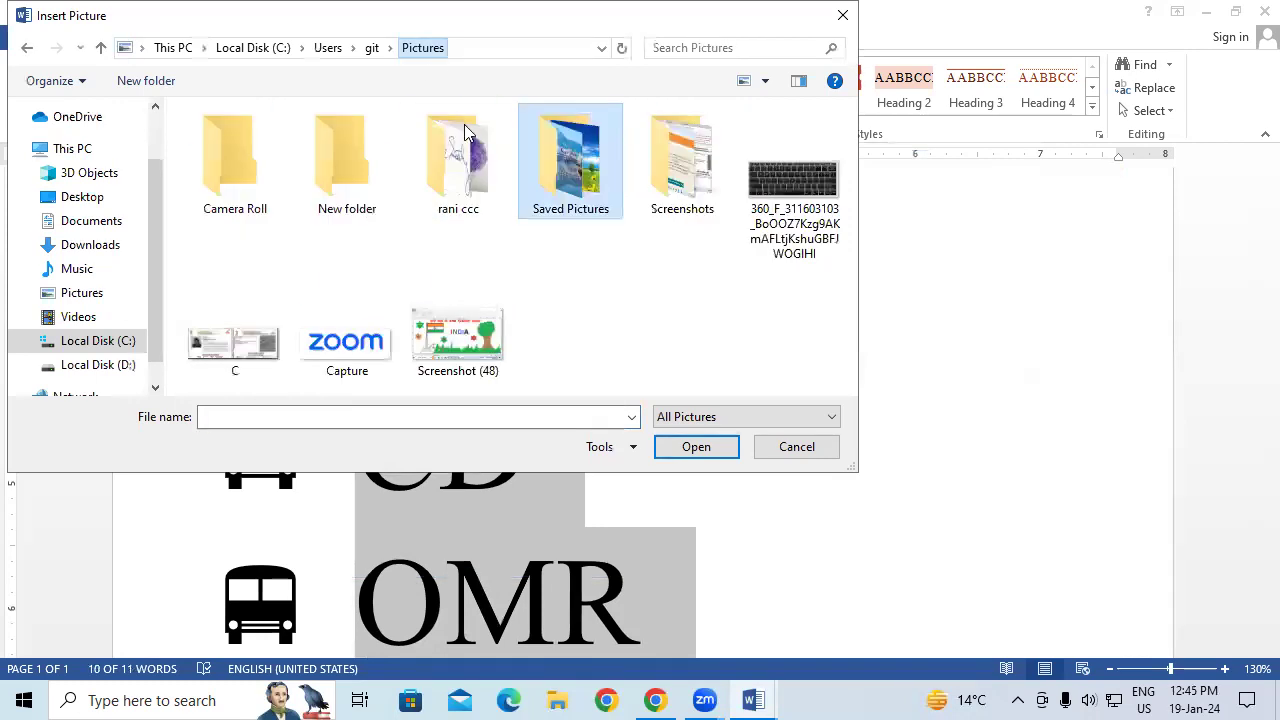
left_click(795, 184)
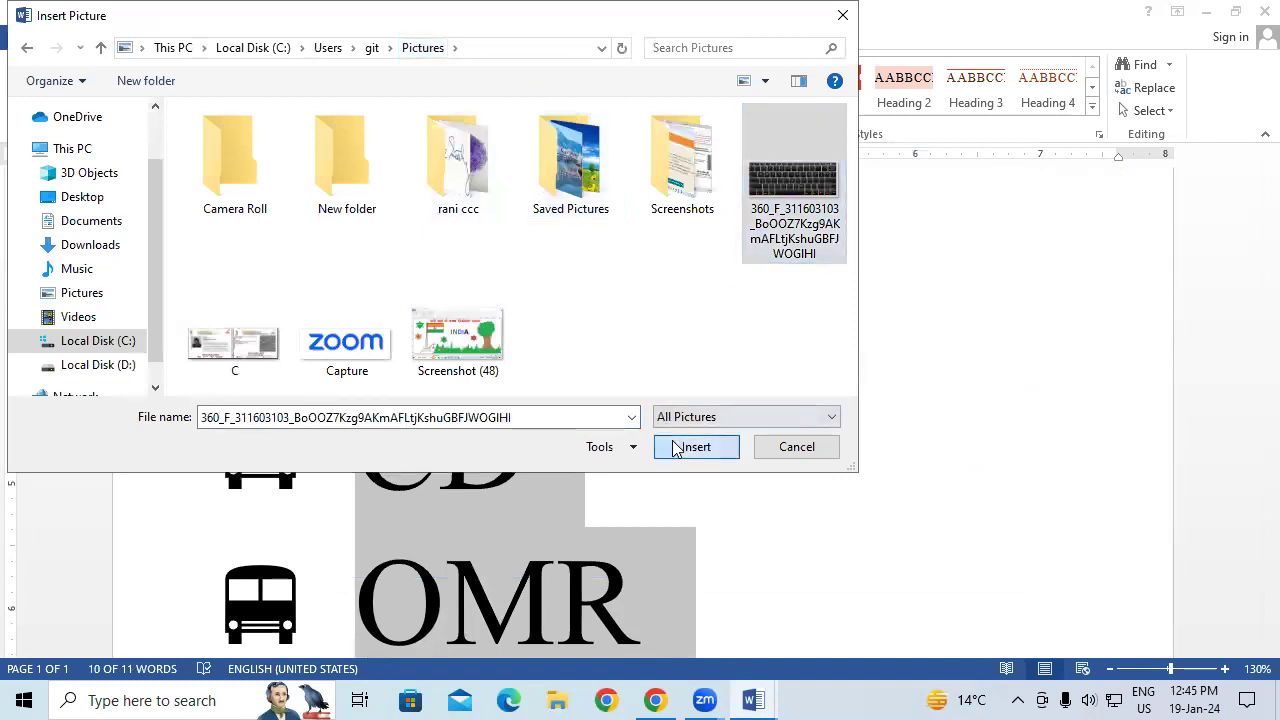
left_click(688, 447)
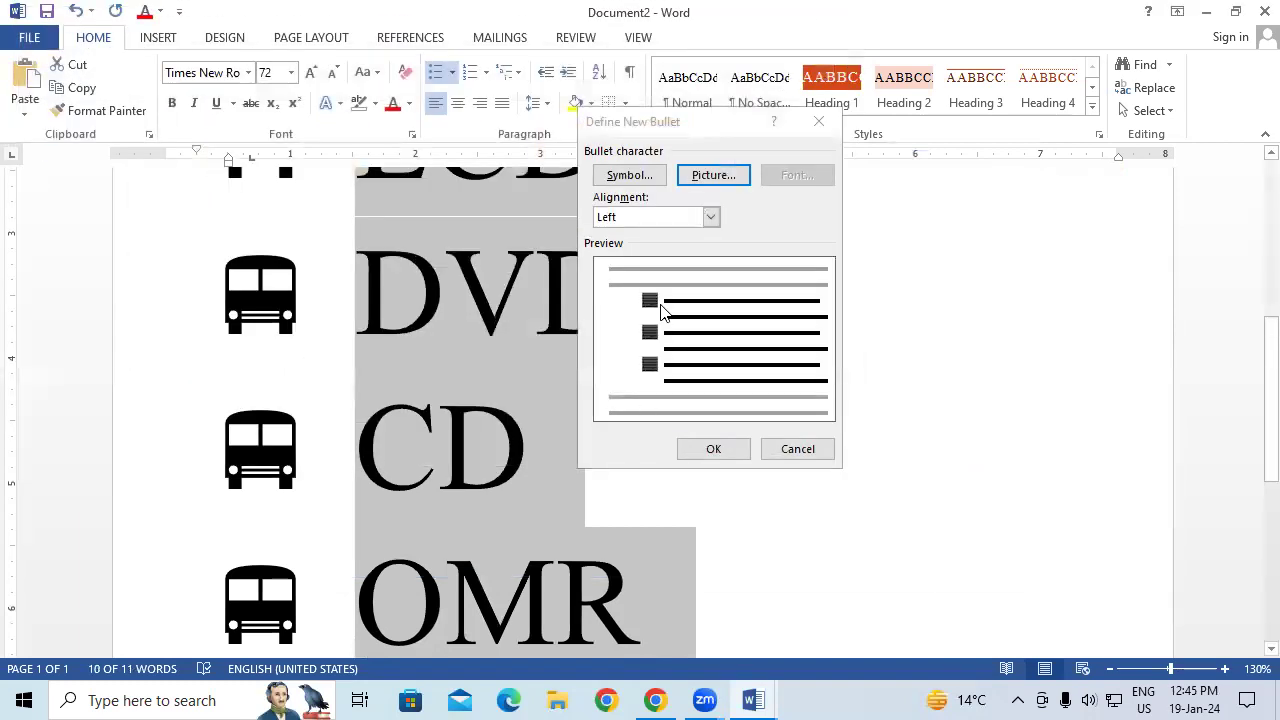
left_click(714, 450)
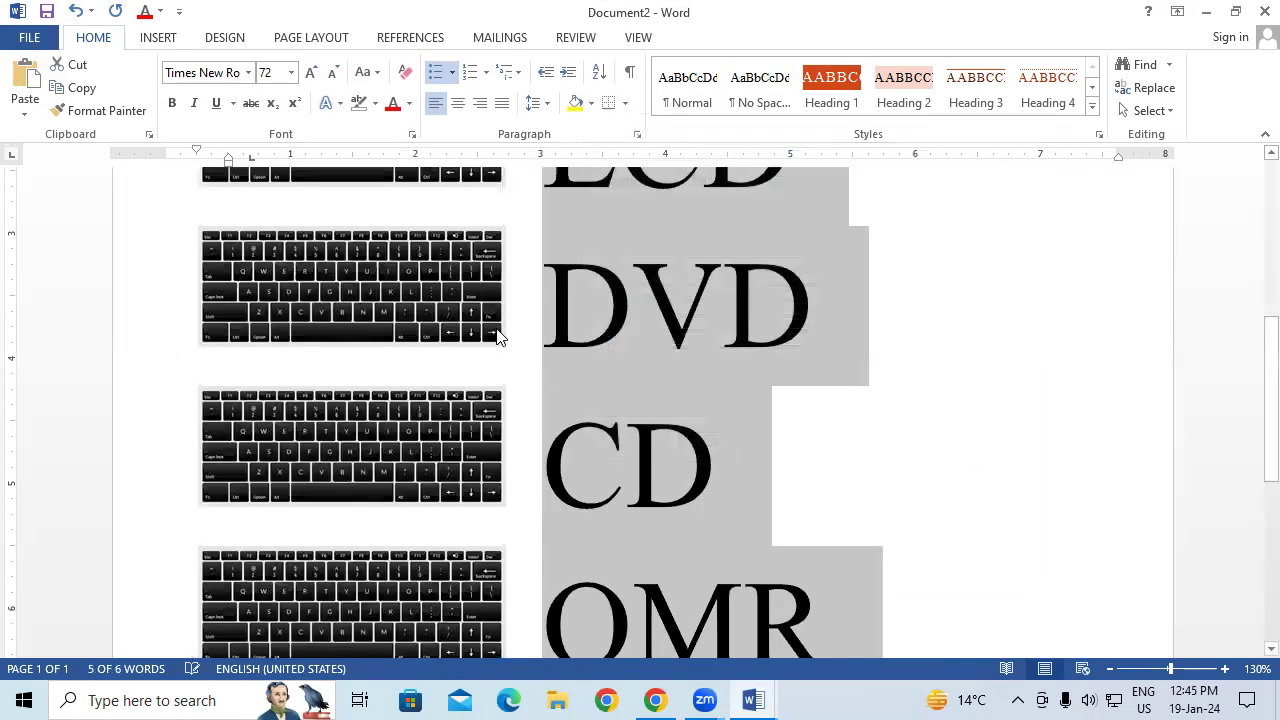
Reselect the whole HDD–OMR list and set its text size to 16
left_click(1002, 302)
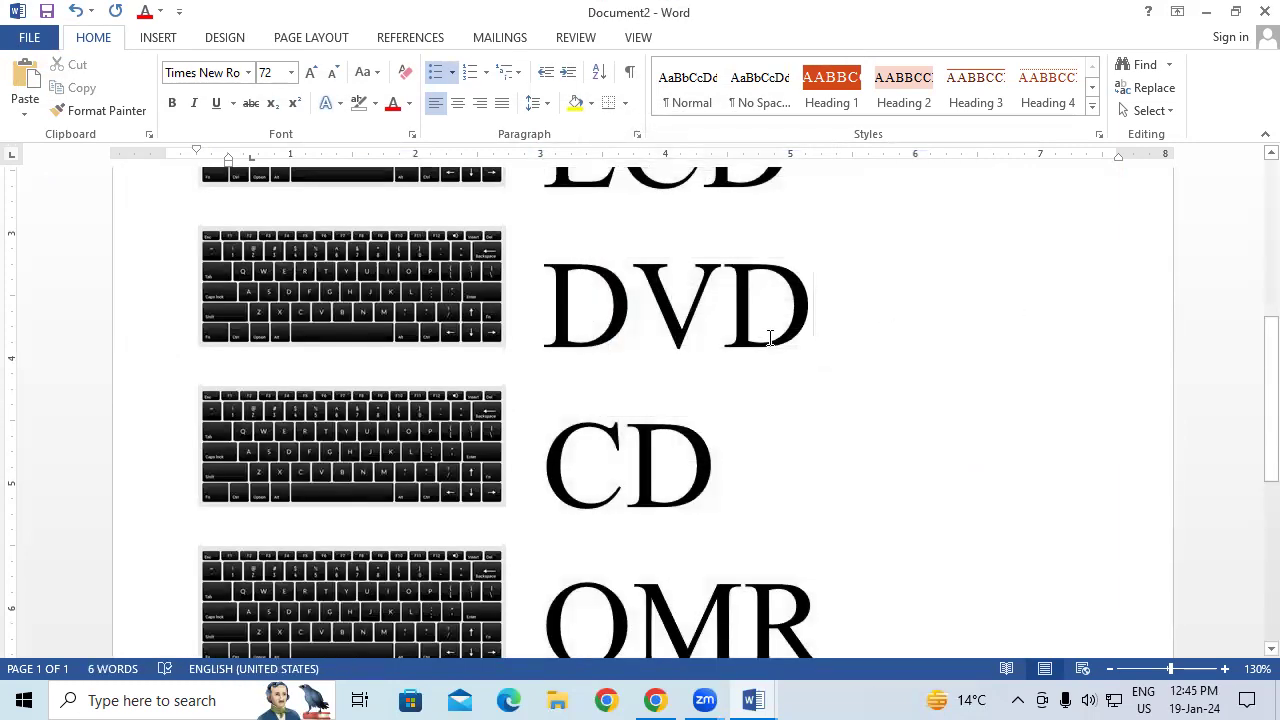
left_click(199, 406)
scroll(429, 409, "up", 3)
scroll(508, 277, "up", 3)
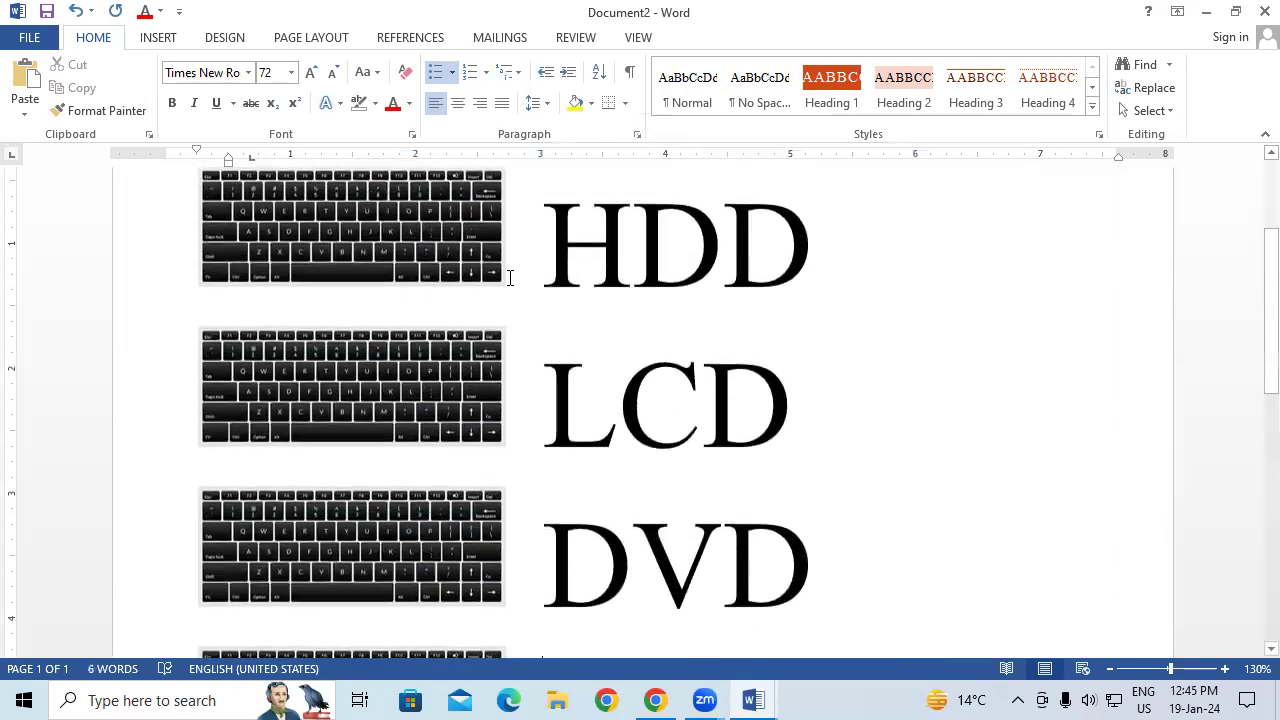
left_click_drag(537, 286, 772, 655)
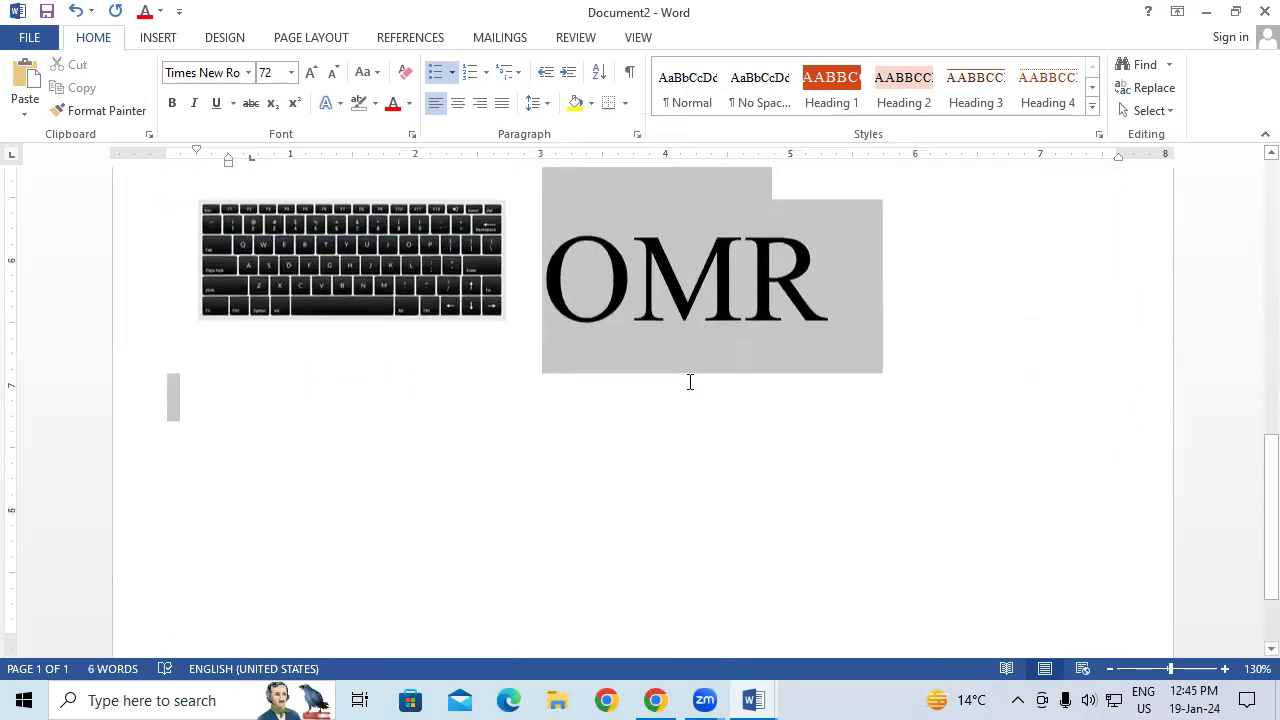
left_click_drag(657, 698, 870, 320)
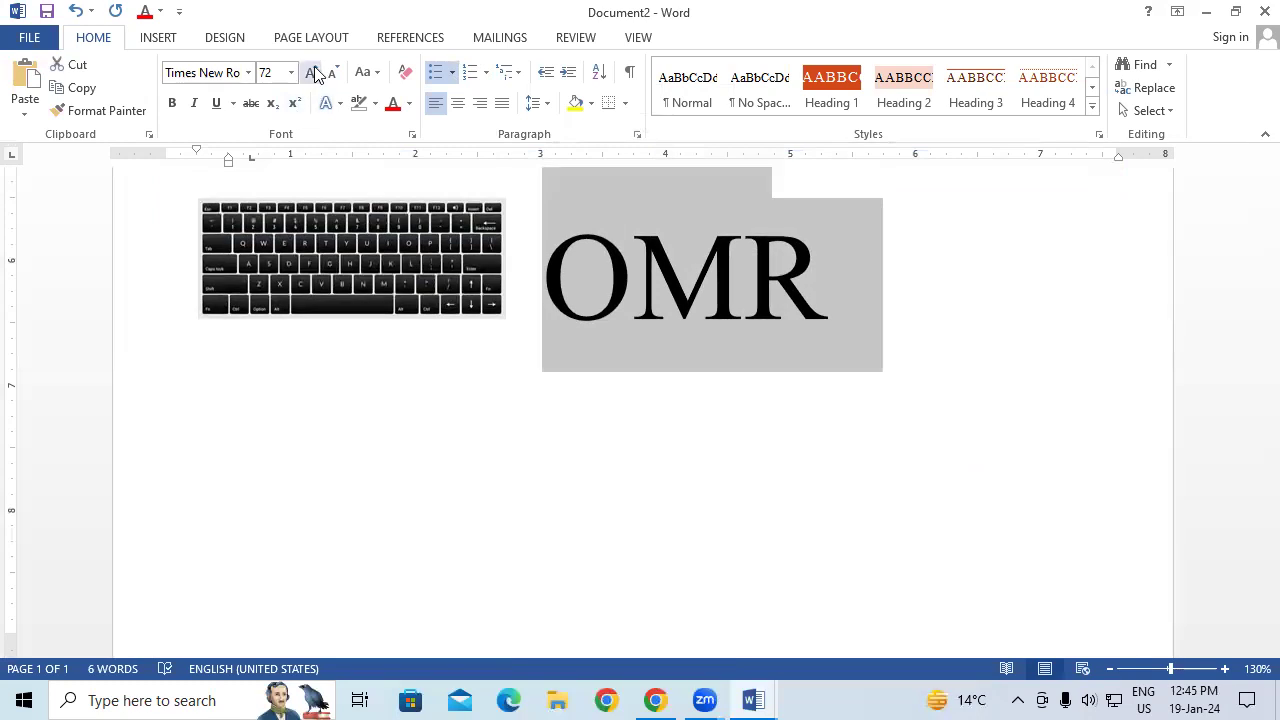
left_click(309, 72)
left_click(291, 72)
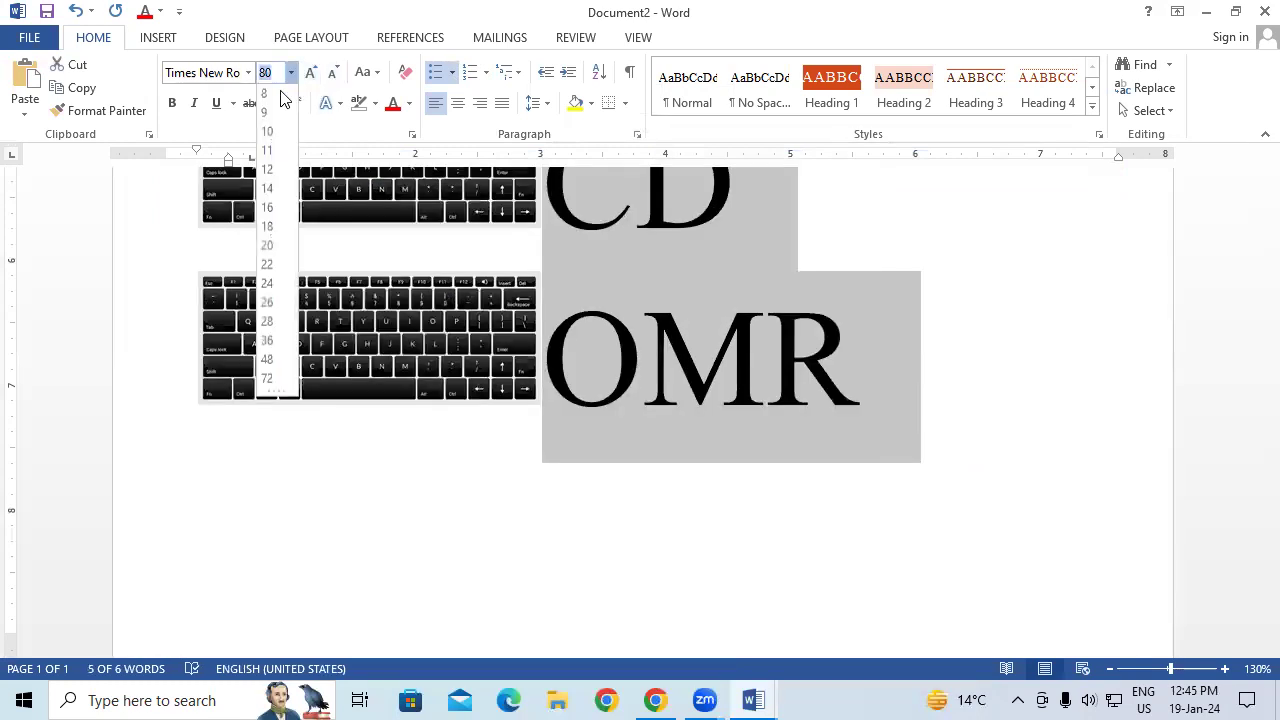
left_click(267, 209)
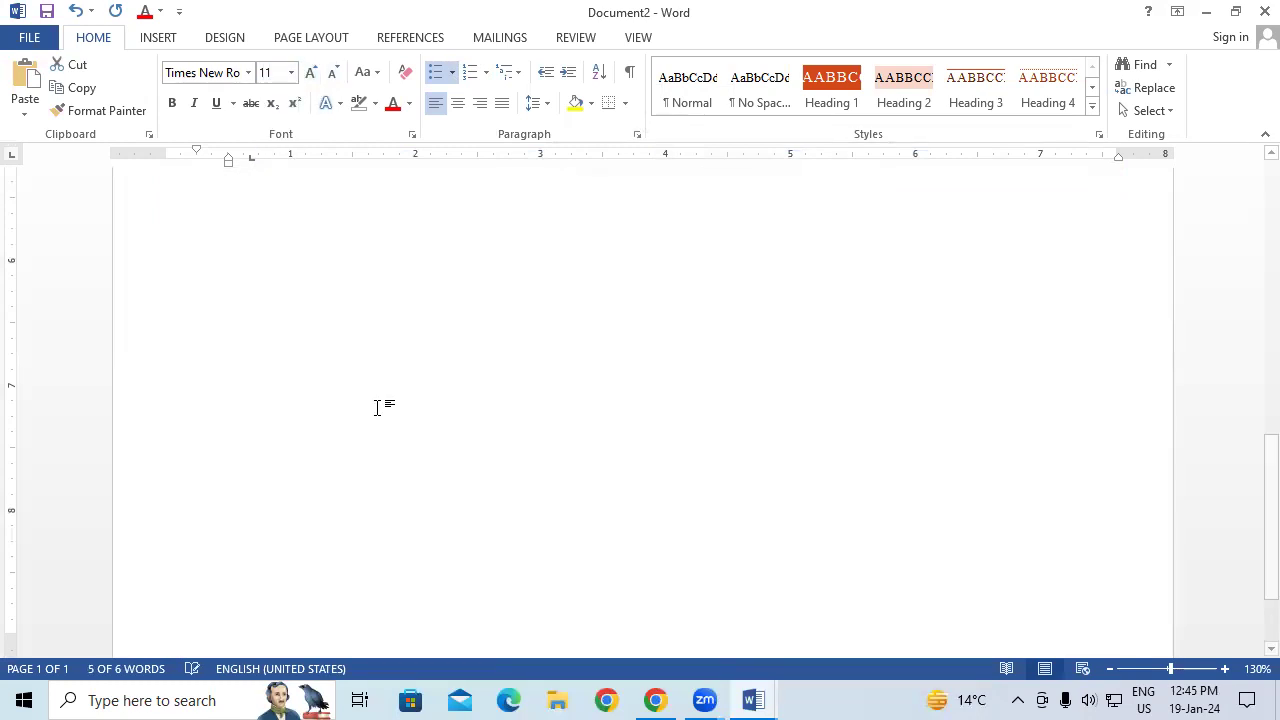
left_click(412, 440)
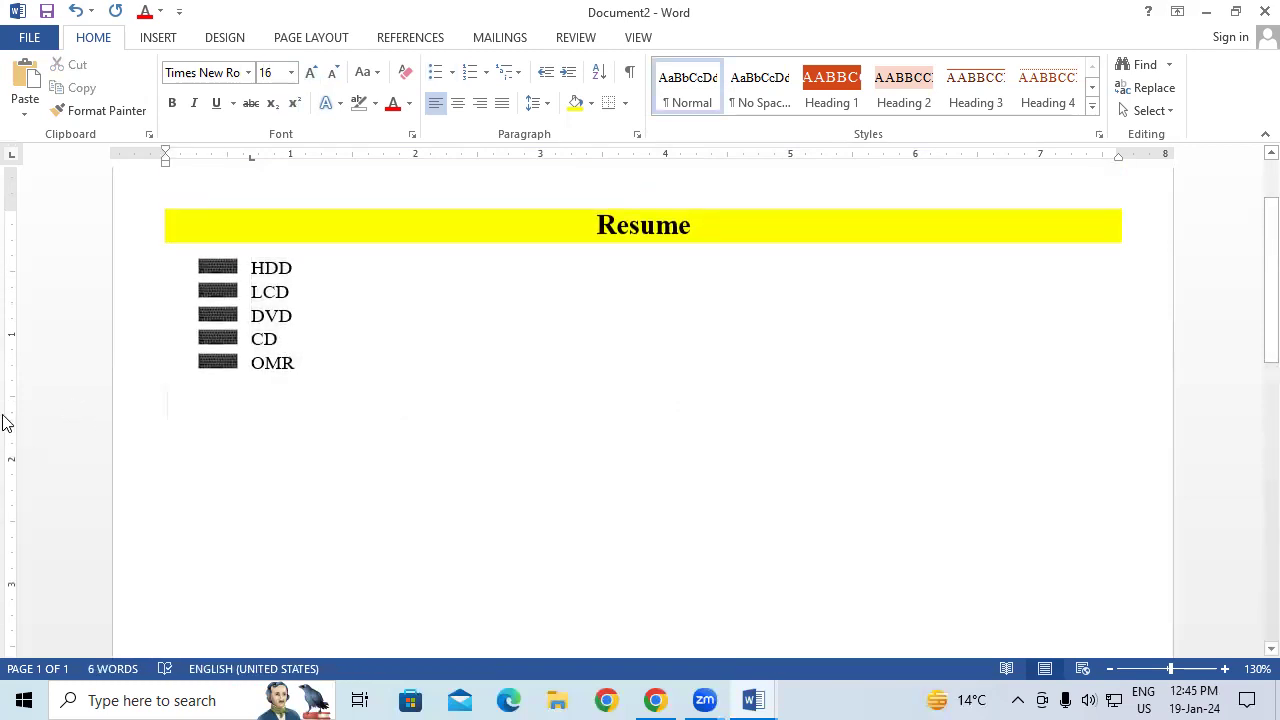
Select the HDD–OMR items and remove their bullets
left_click_drag(250, 268, 285, 386)
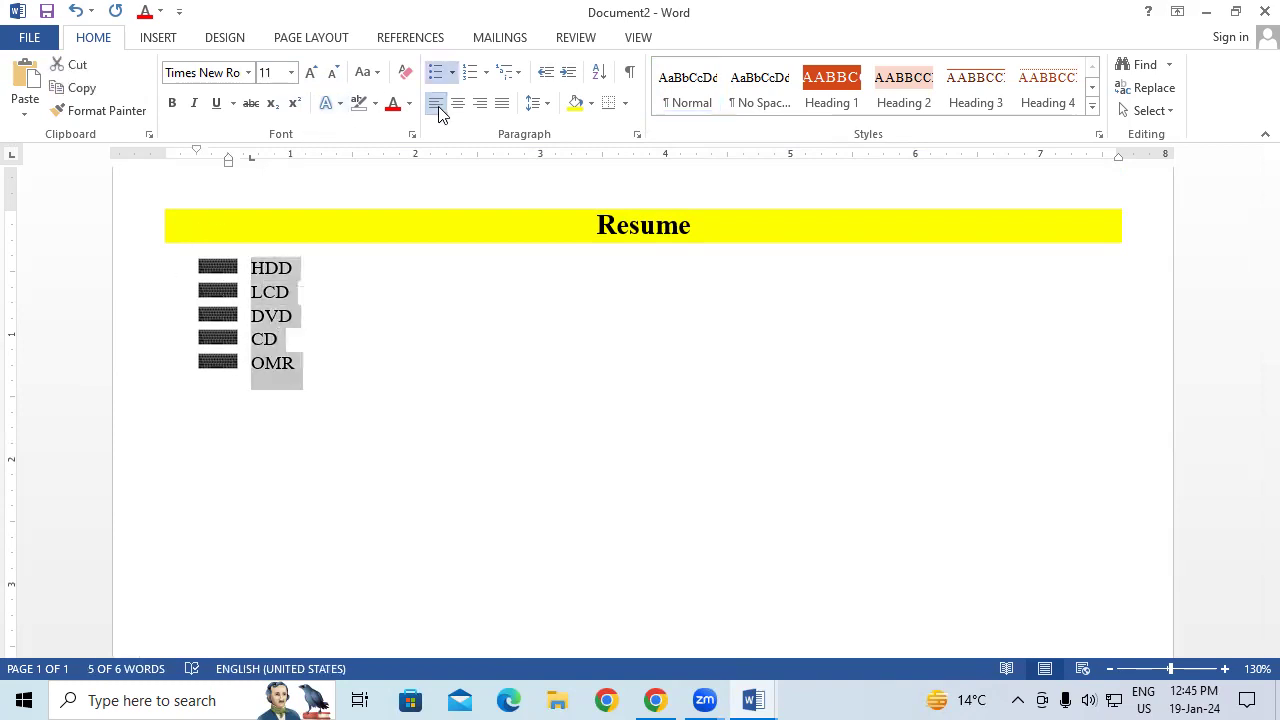
left_click(452, 75)
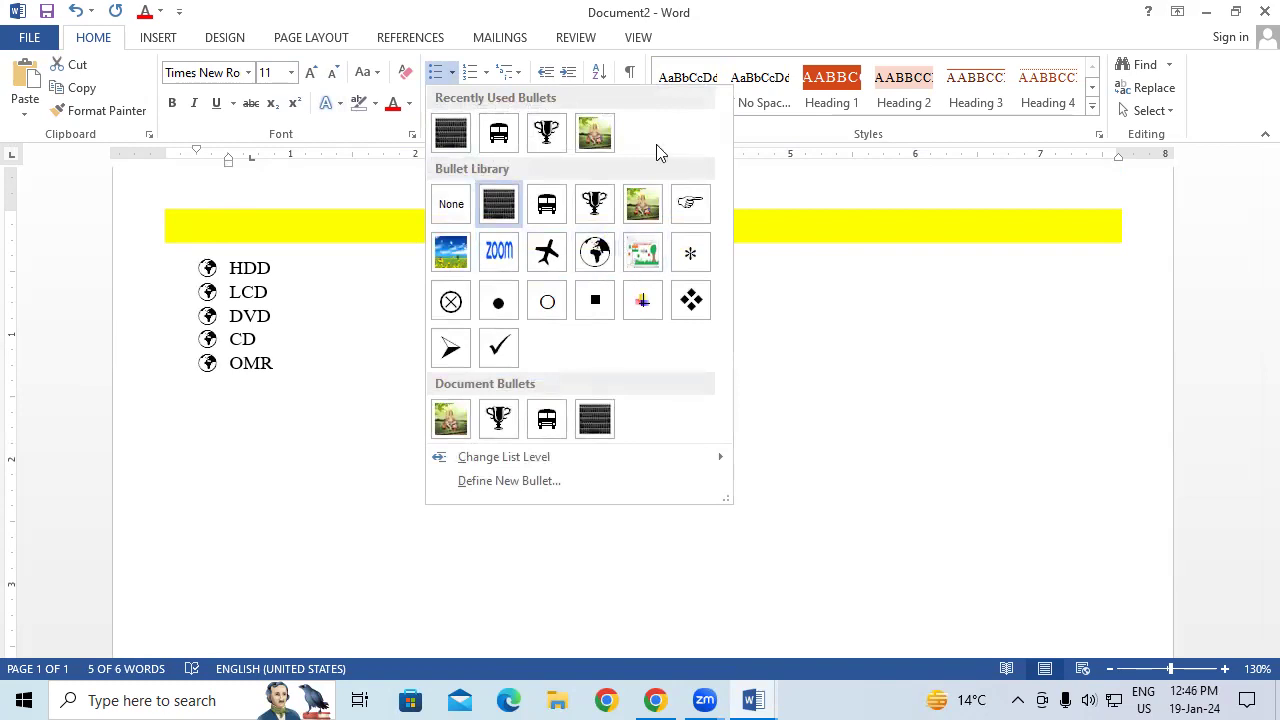
left_click(774, 386)
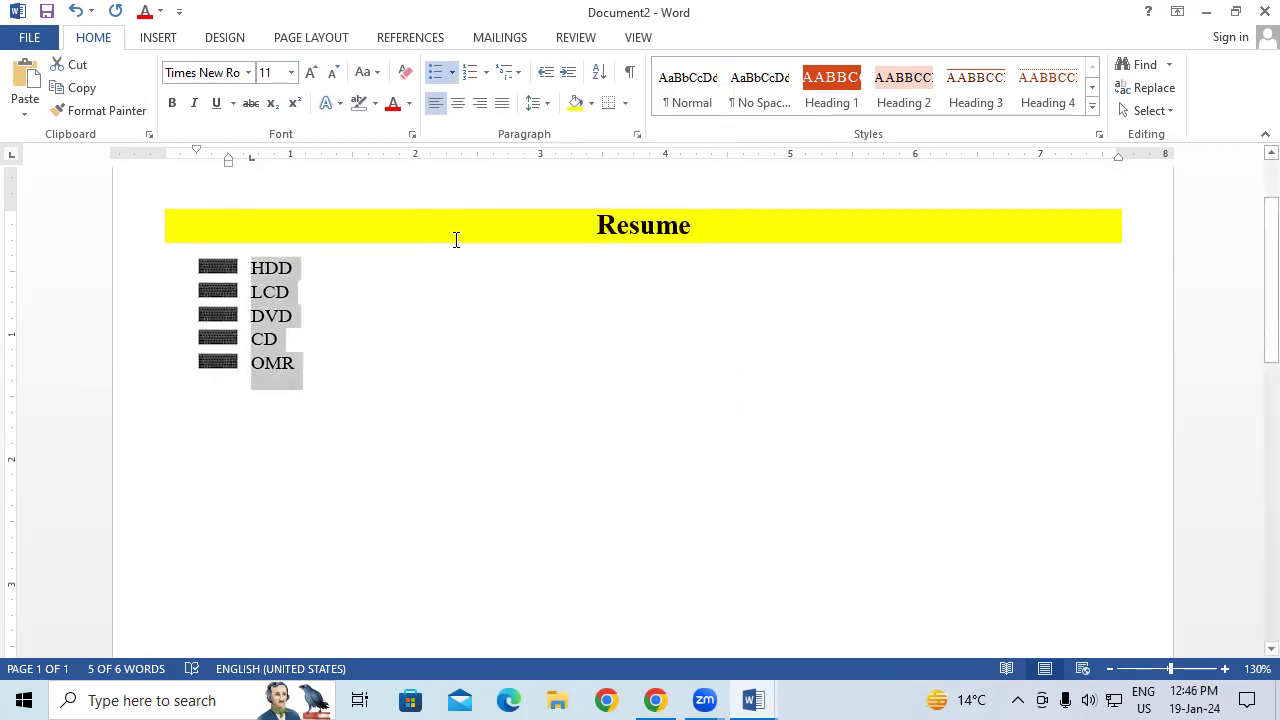
left_click(437, 74)
left_click(451, 74)
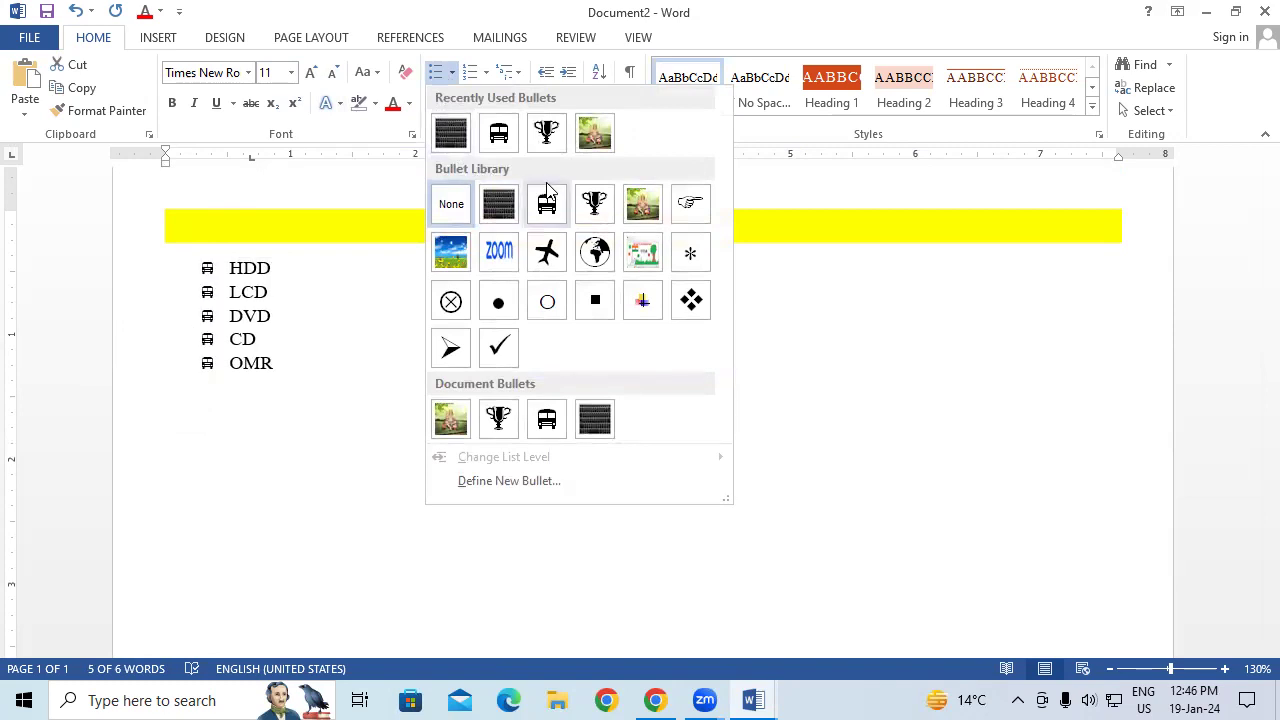
left_click(885, 163)
Set Numbering to None for the lines and show the Multilevel List styles
left_click(487, 74)
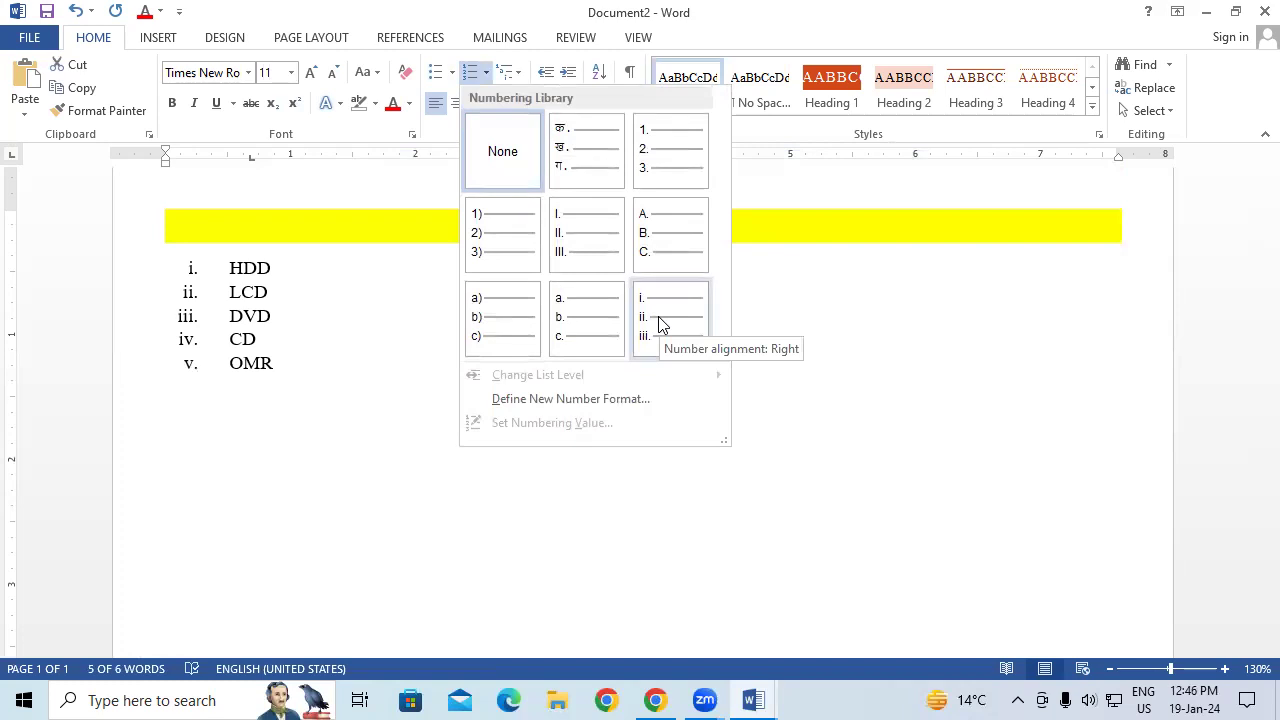
left_click(502, 150)
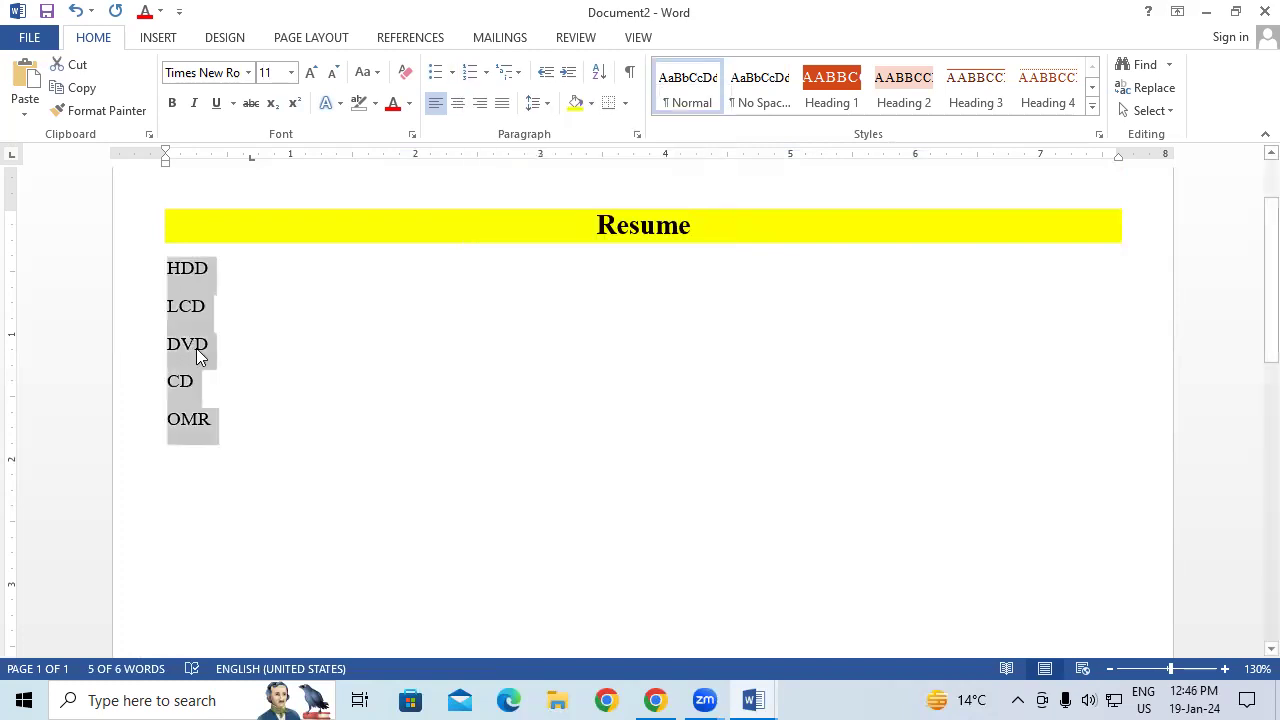
left_click(519, 80)
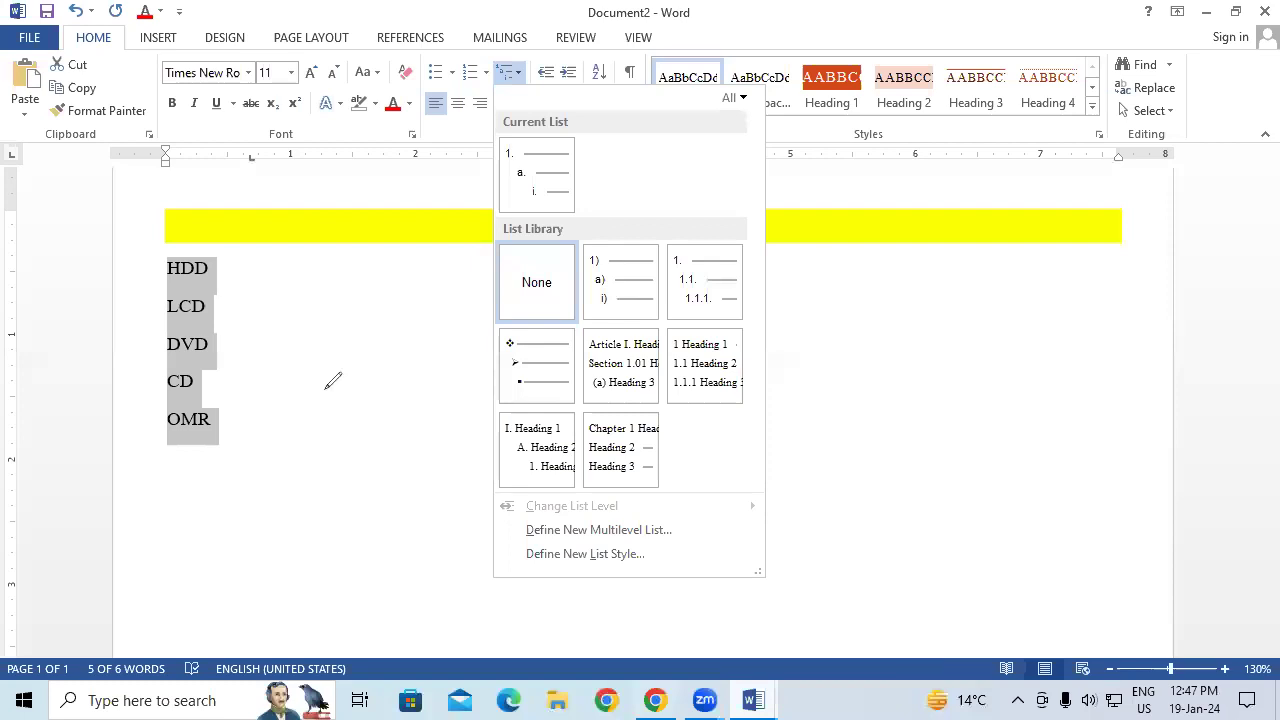
mouse_move(378, 290)
left_mouse_down()
mouse_move(396, 326)
mouse_move(405, 268)
left_mouse_up()
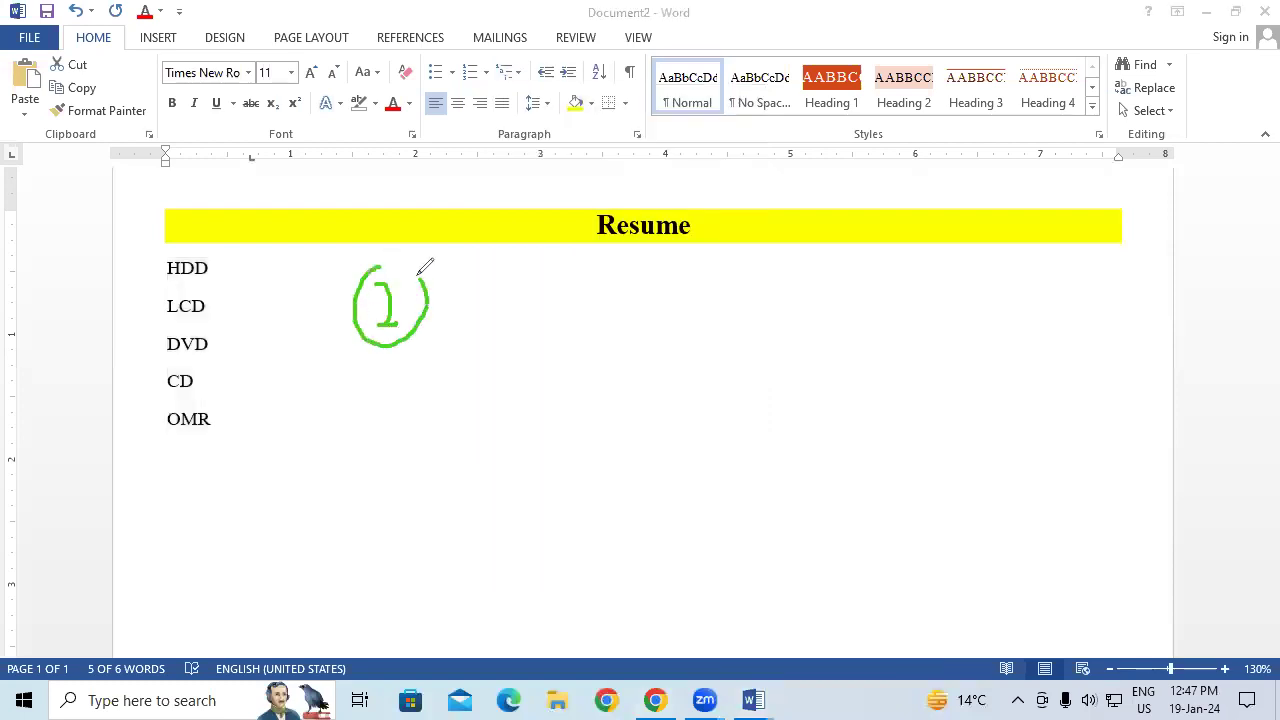
left_click_drag(446, 353, 446, 373)
mouse_move(440, 420)
left_mouse_down()
mouse_move(452, 452)
mouse_move(440, 567)
left_mouse_up()
left_click_drag(441, 522, 444, 562)
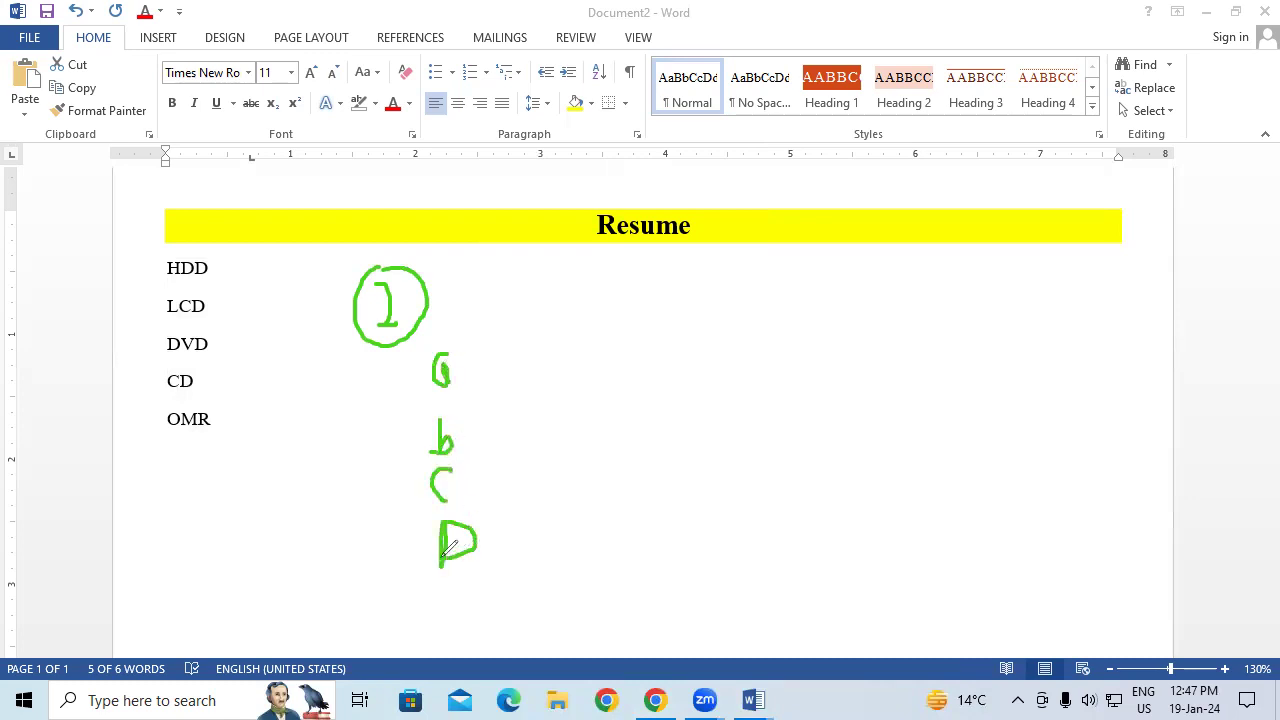
left_click_drag(480, 368, 718, 361)
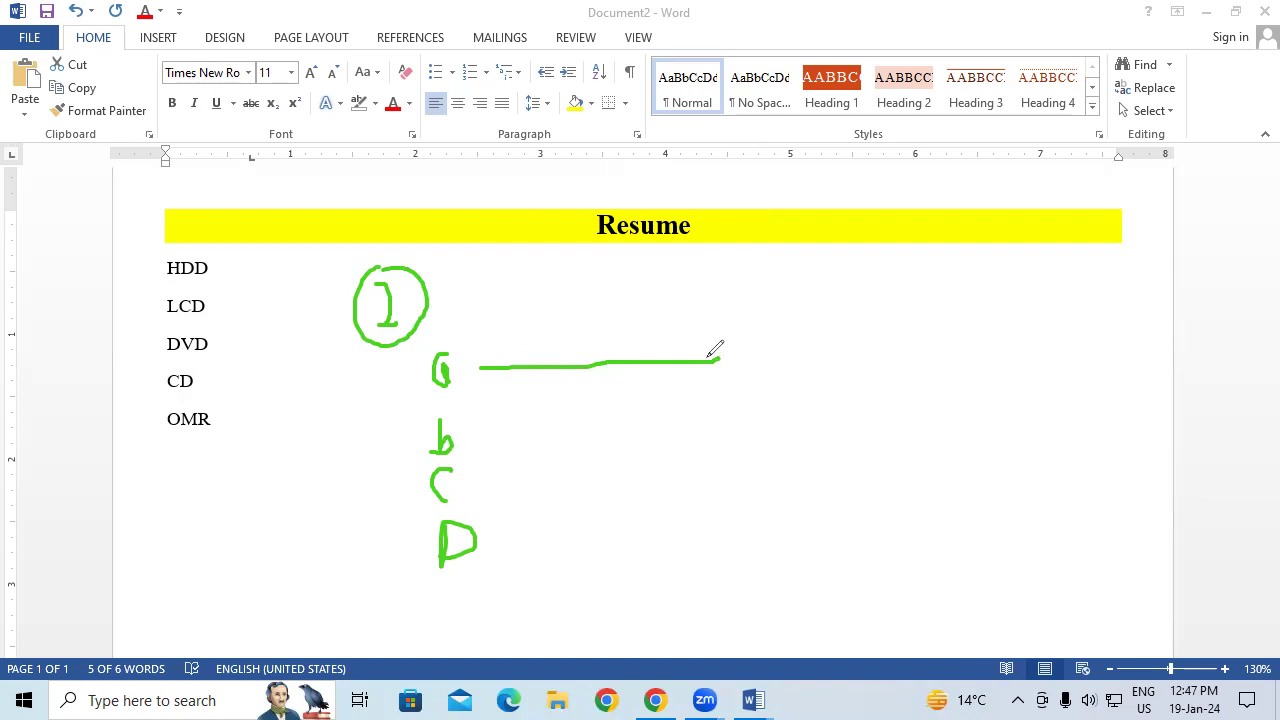
left_click_drag(412, 360, 418, 537)
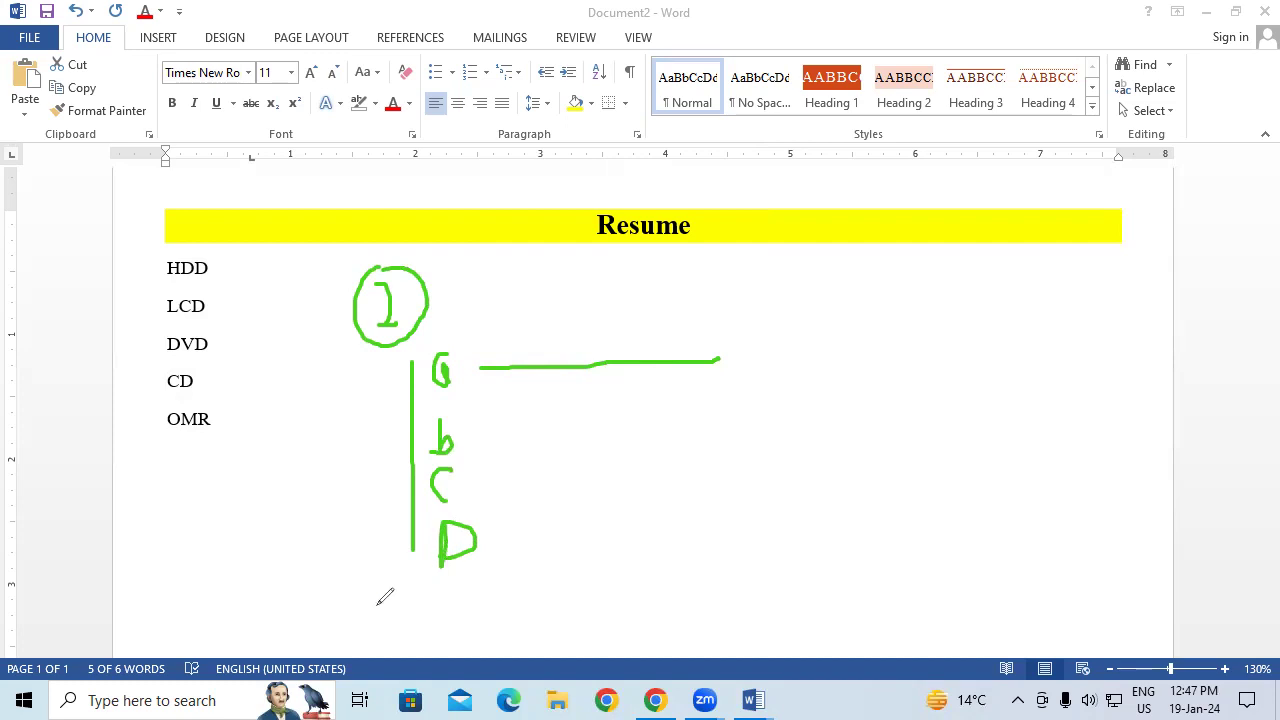
mouse_move(349, 601)
left_mouse_down()
mouse_move(415, 605)
mouse_move(455, 632)
mouse_move(493, 615)
mouse_move(482, 635)
left_mouse_up()
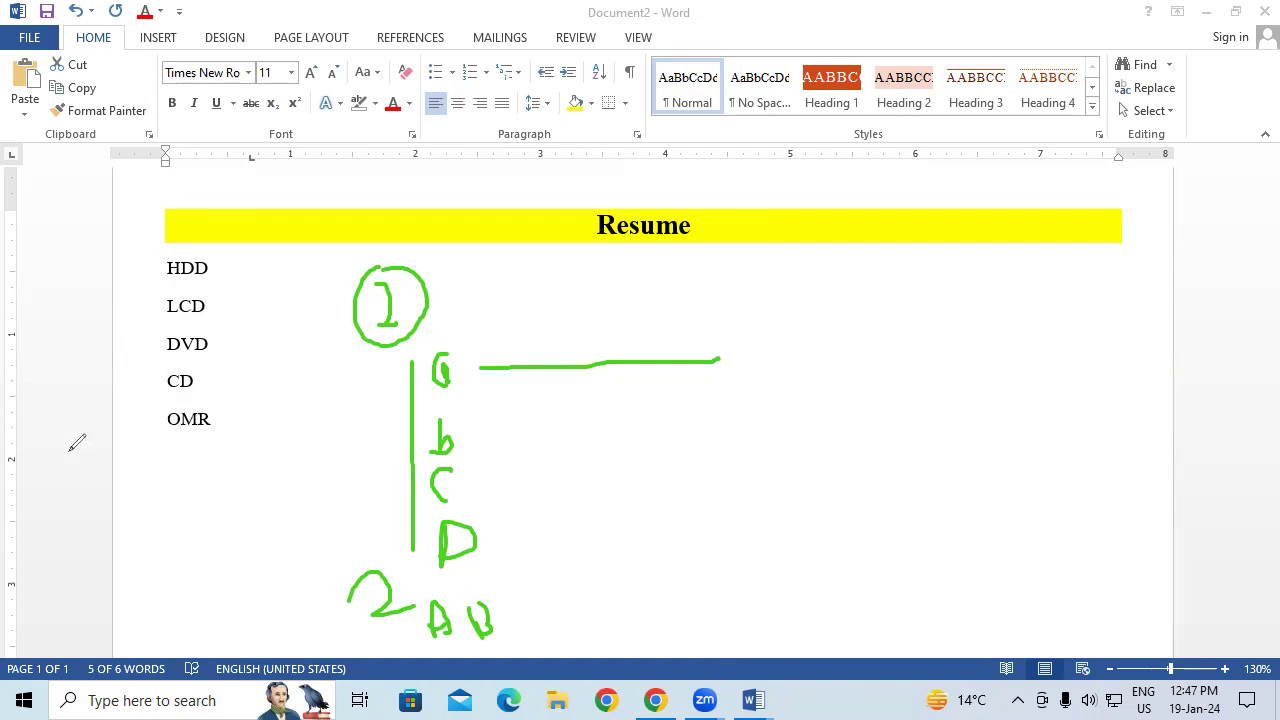
key("e")
left_click(273, 465)
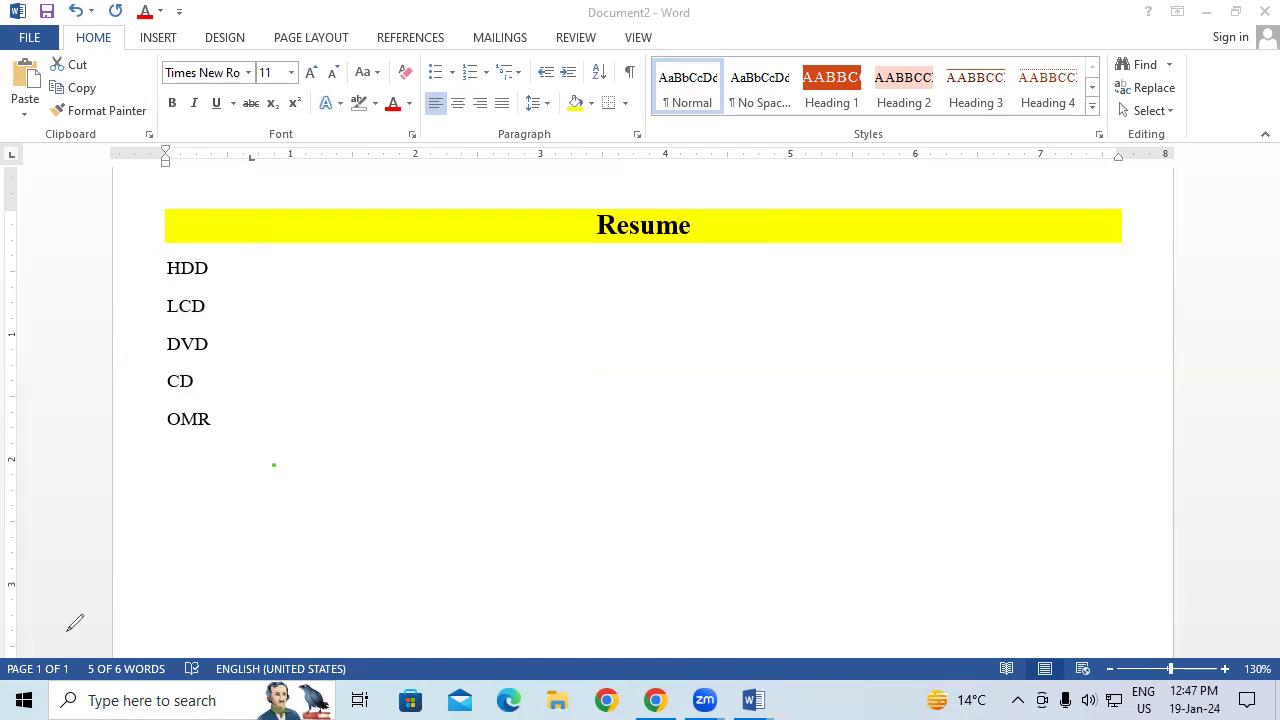
Delete the Resume heading and HDD–OMR lines, remove the yellow shading, and reset to plain 10 pt
key("Escape")
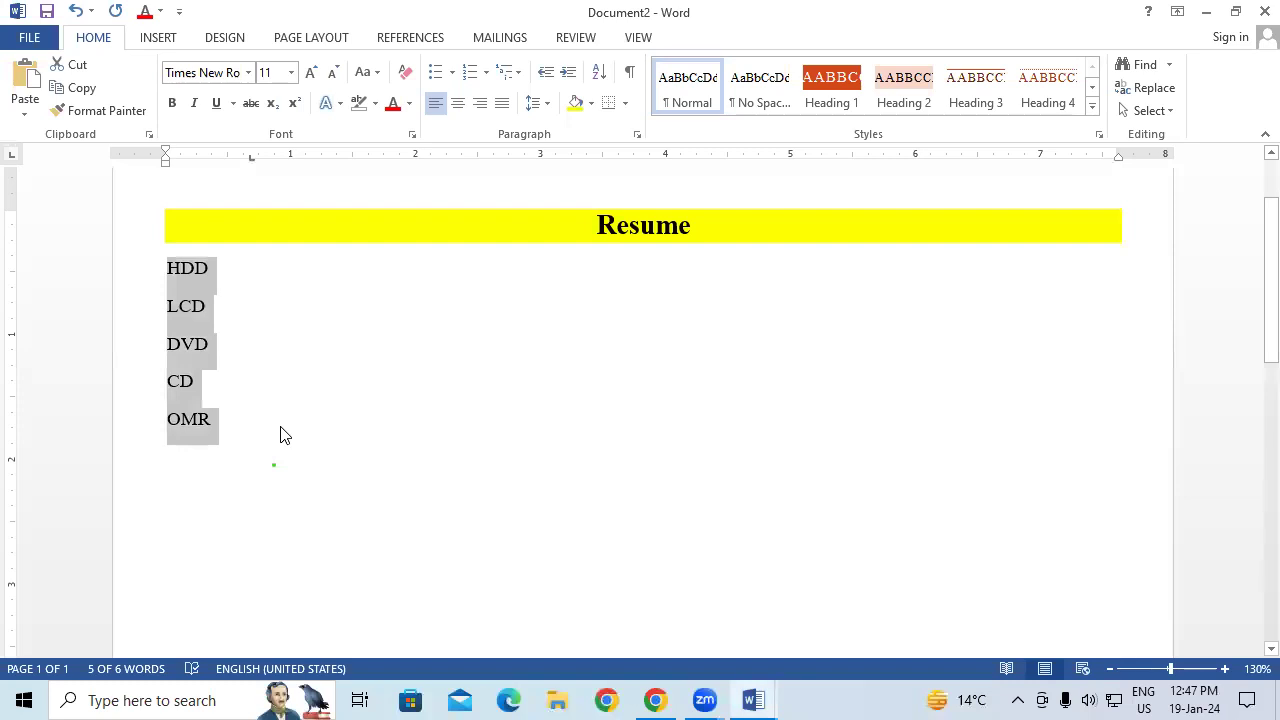
key("BackSpace")
key("BackSpace")
key("BackSpace")
key("BackSpace")
key("BackSpace")
key("BackSpace")
key("BackSpace")
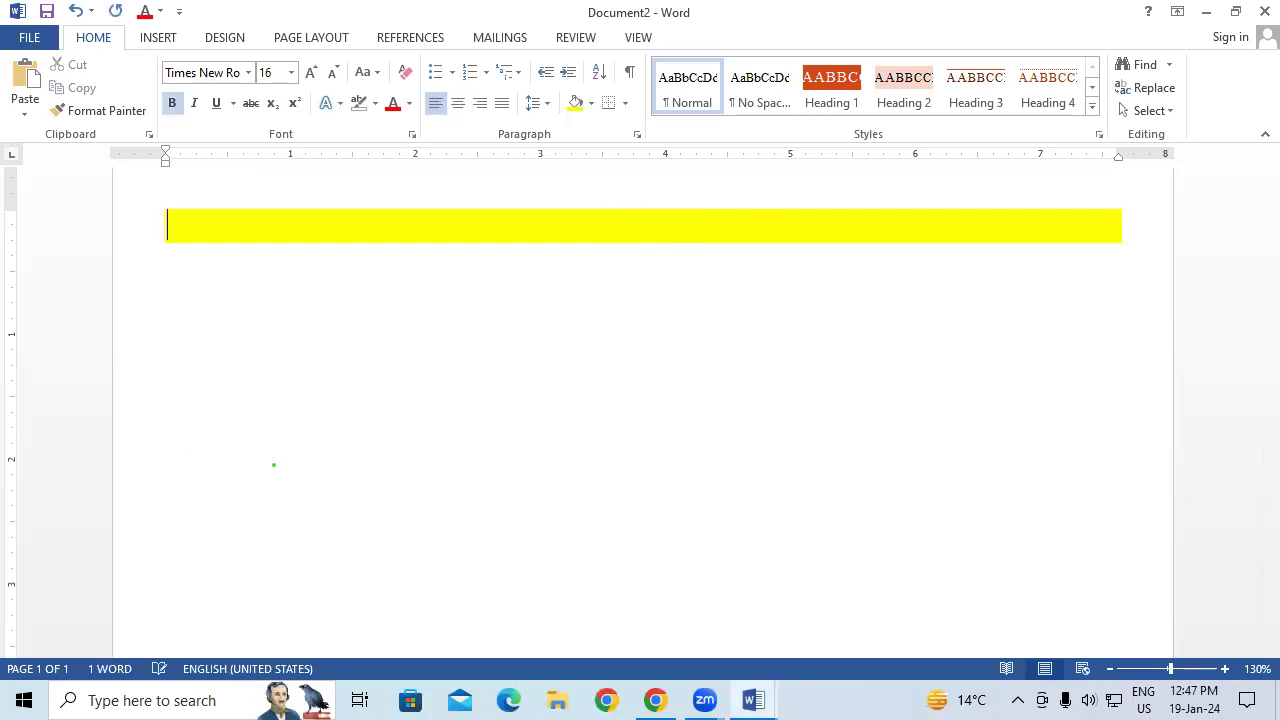
left_click(591, 104)
left_click(586, 280)
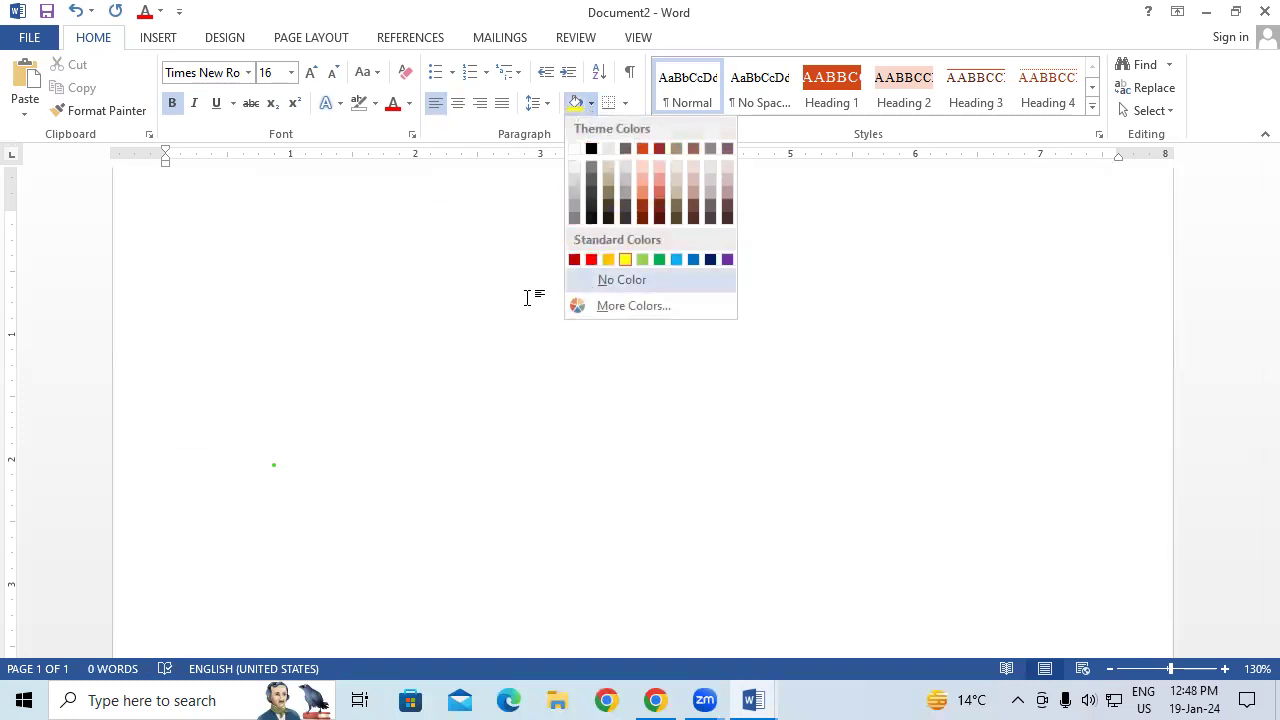
key("ctrl+space")
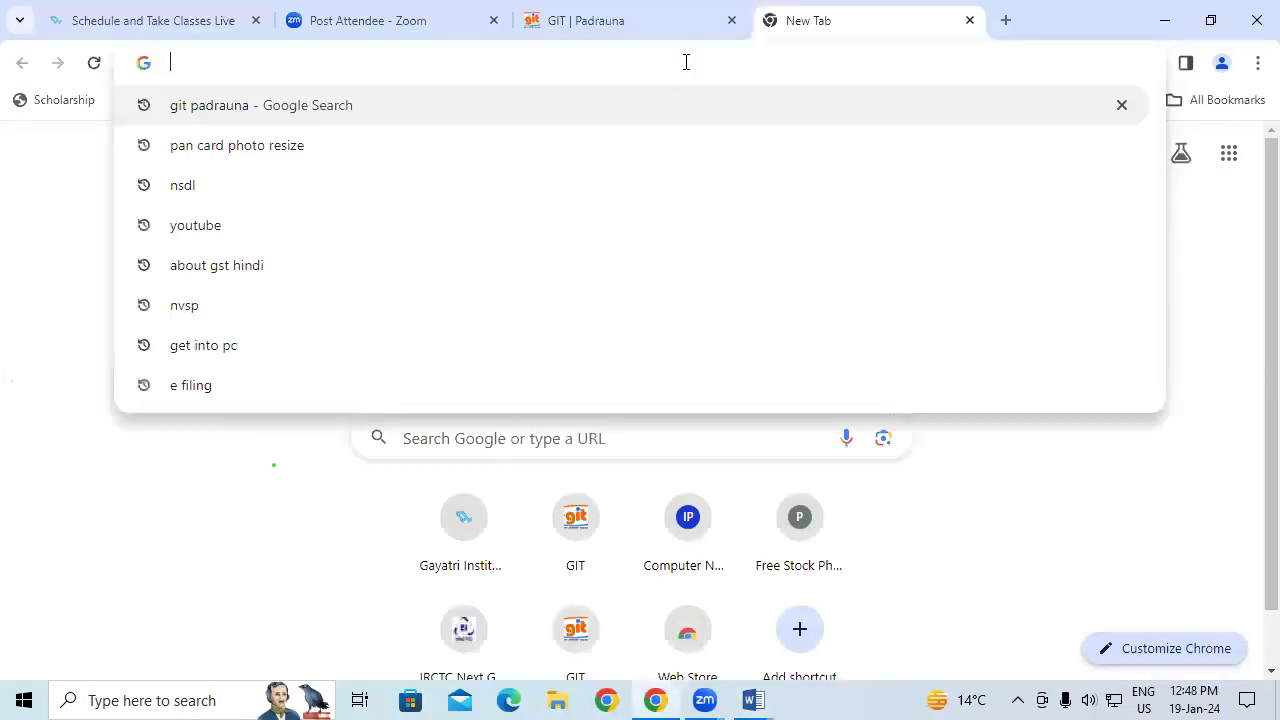
Search Google for 'fundamental mcq in hindi' and scroll down to the COPA-Guide results
type("fun")
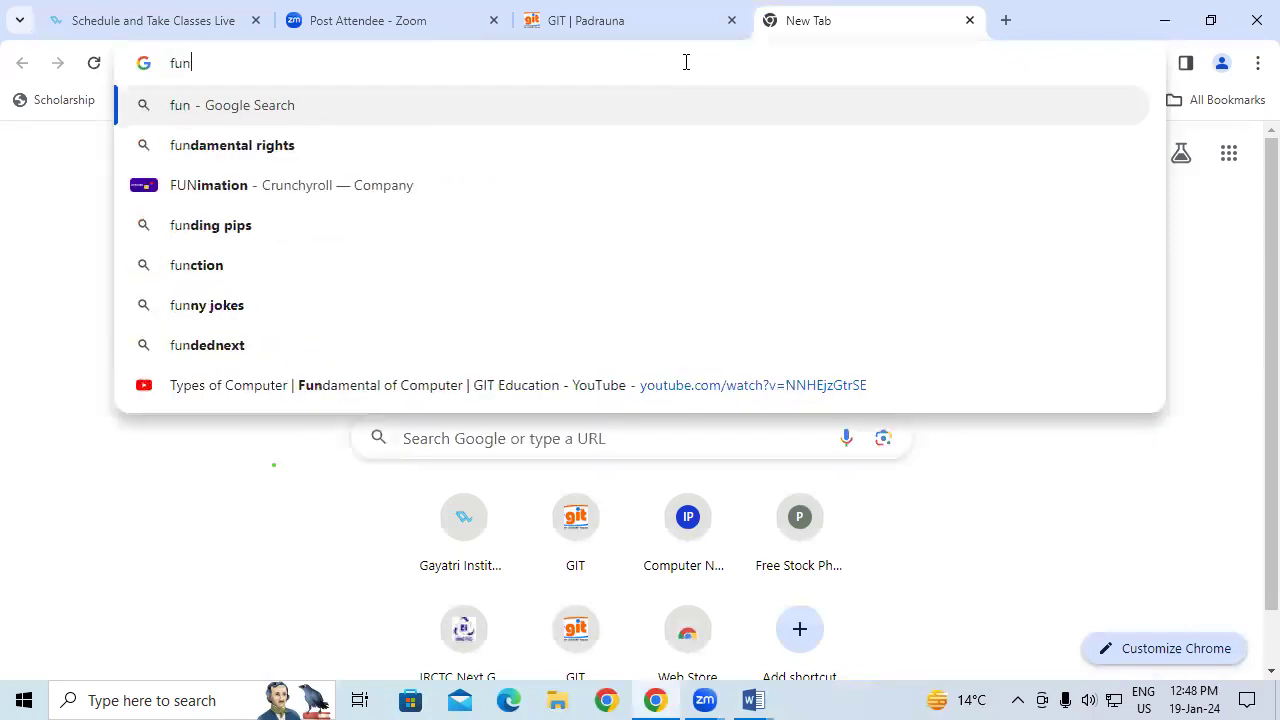
type("damental ")
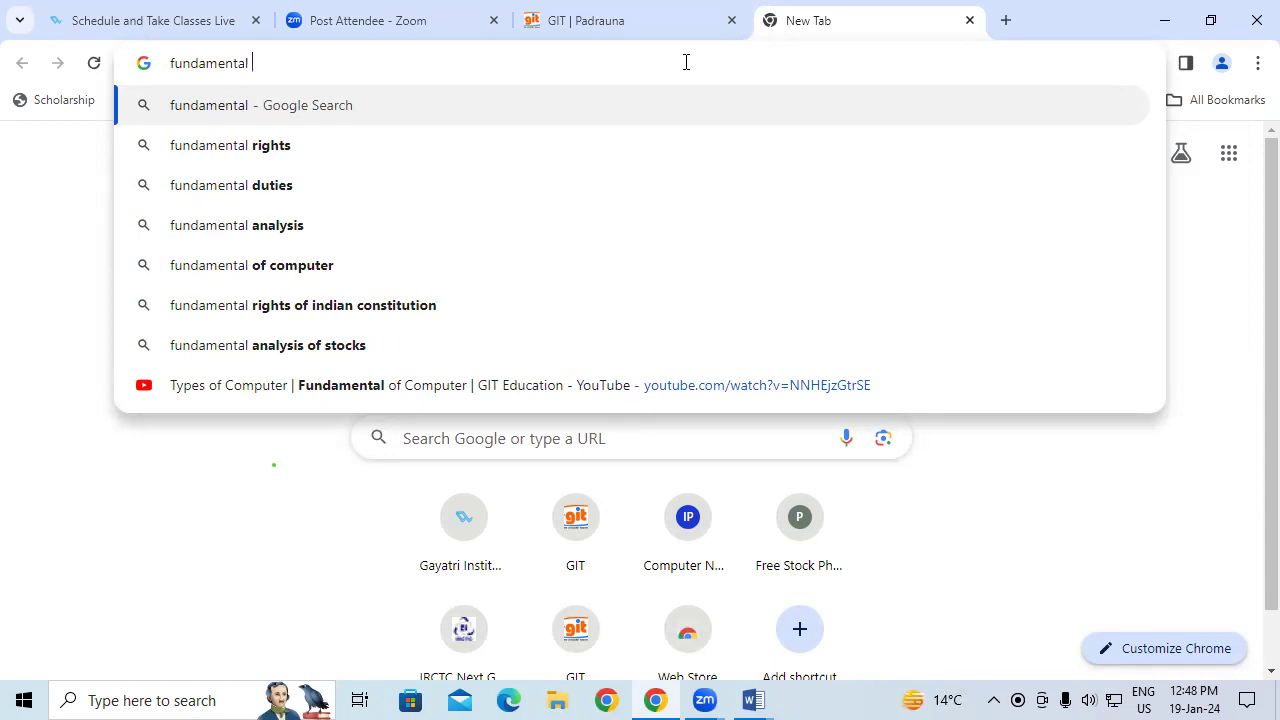
type("mcq")
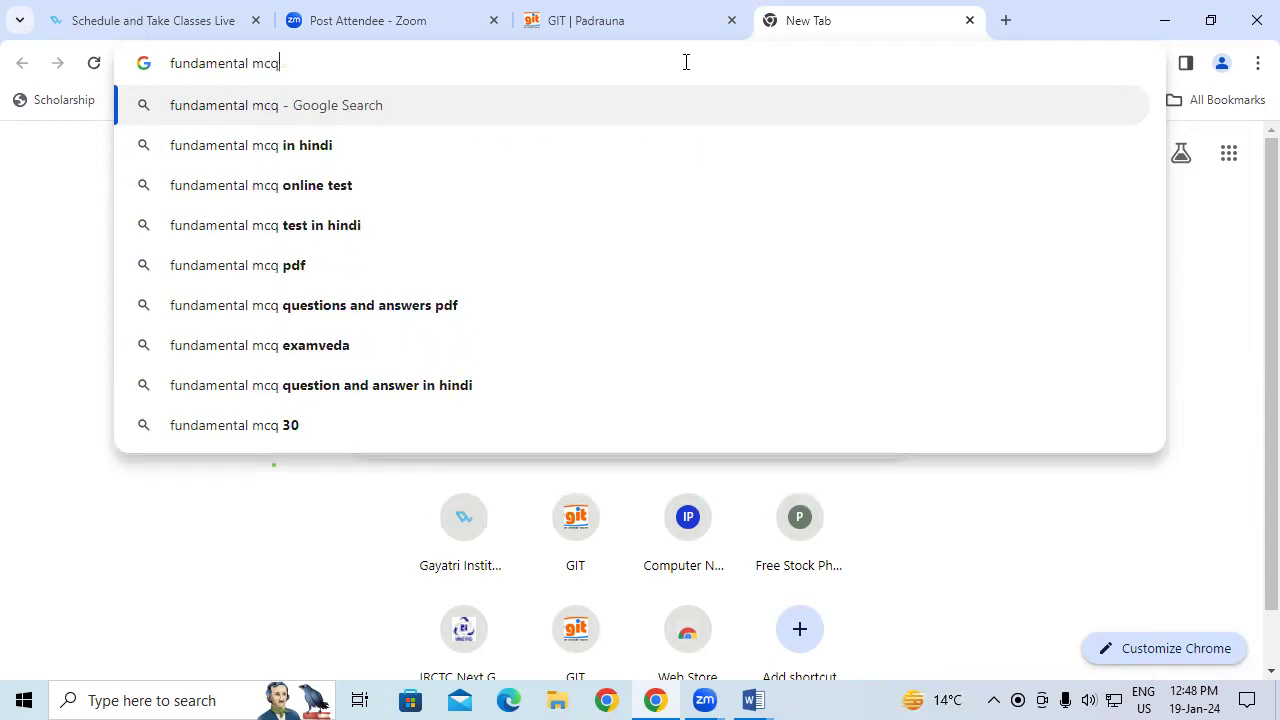
key("Down")
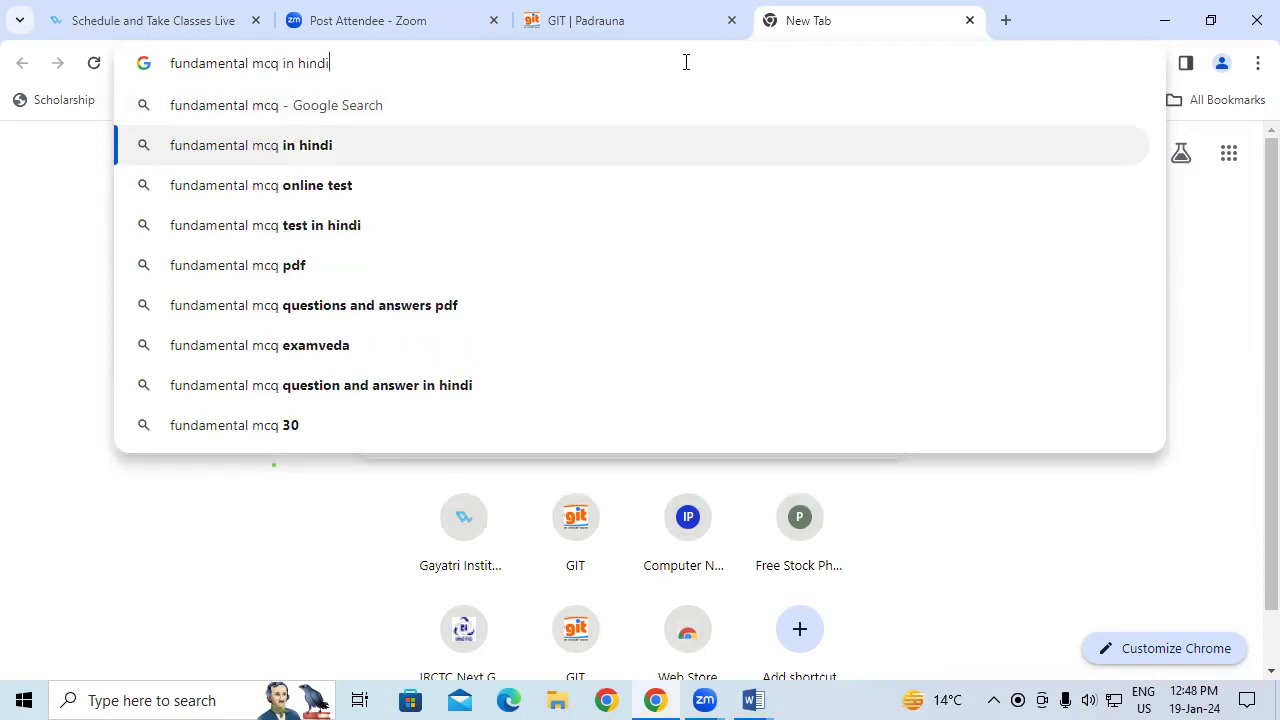
key("Return")
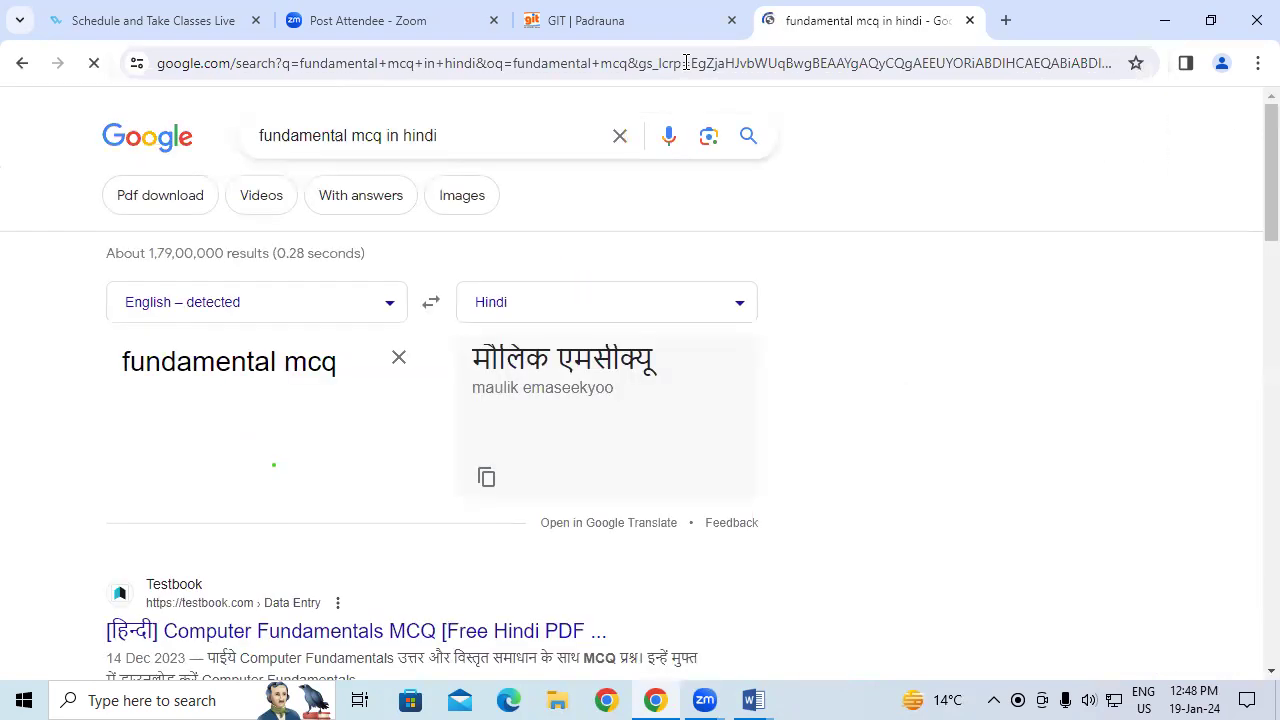
scroll(495, 430, "down", 2)
scroll(495, 430, "down", 2)
scroll(491, 428, "down", 1)
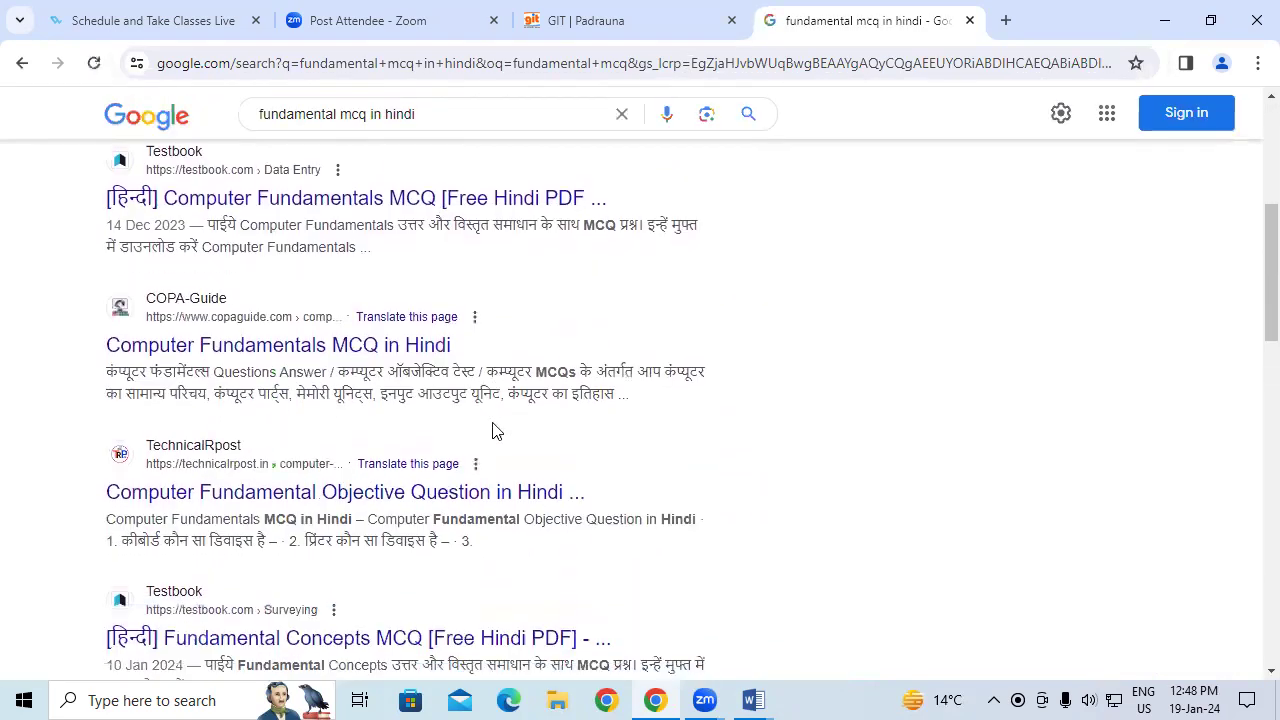
scroll(491, 428, "down", 1)
scroll(278, 442, "down", 1)
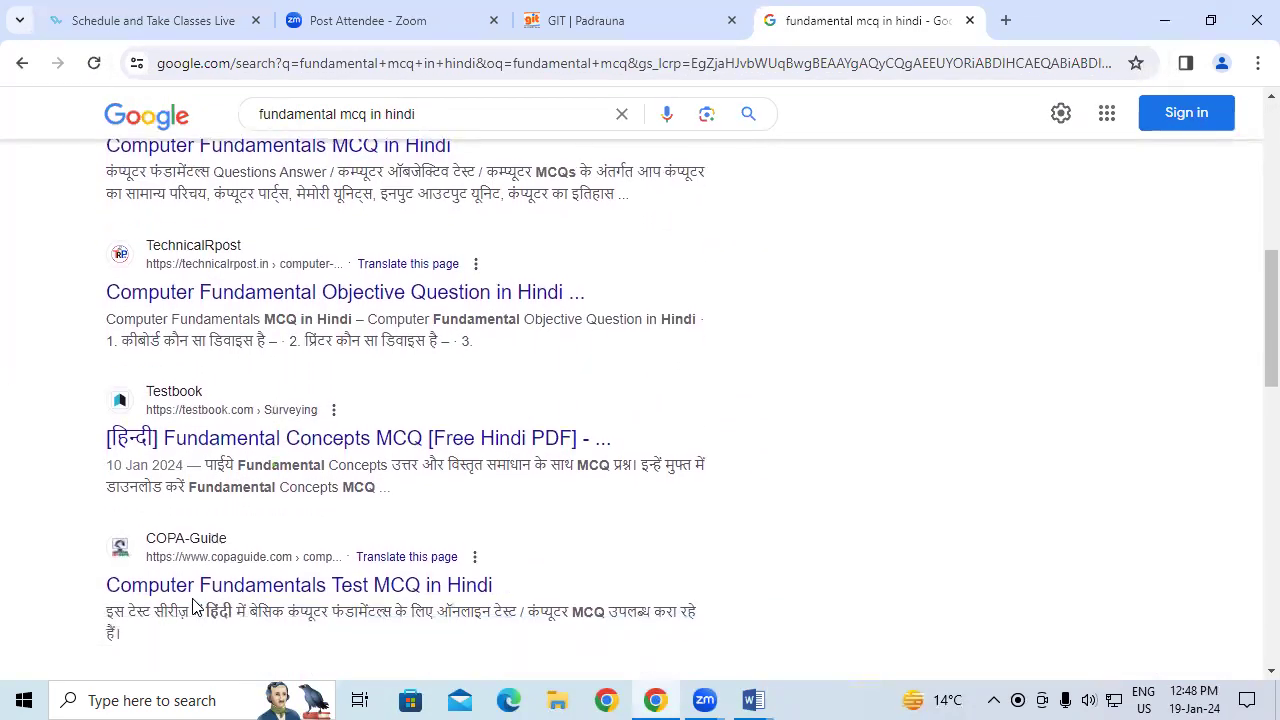
Open the COPA-Guide Computer Fundamentals MCQ page from the search results
left_click(215, 580)
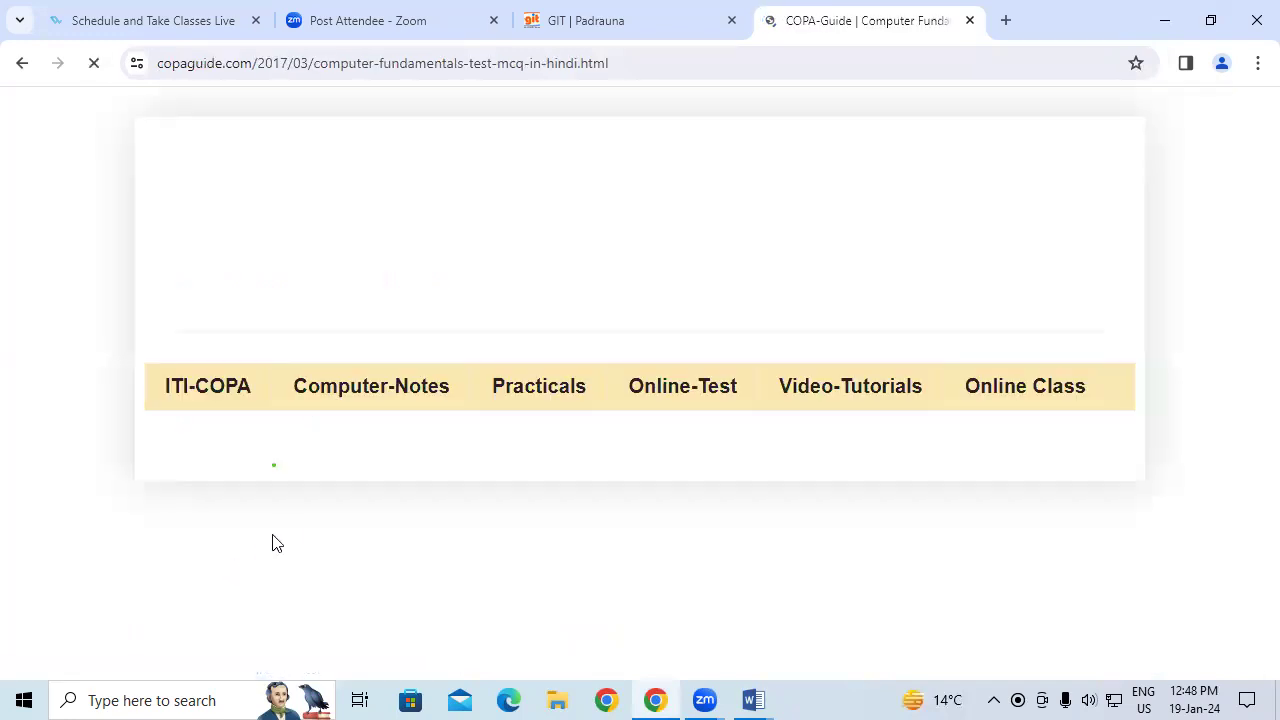
scroll(291, 531, "down", 2)
scroll(293, 532, "down", 3)
scroll(293, 532, "down", 5)
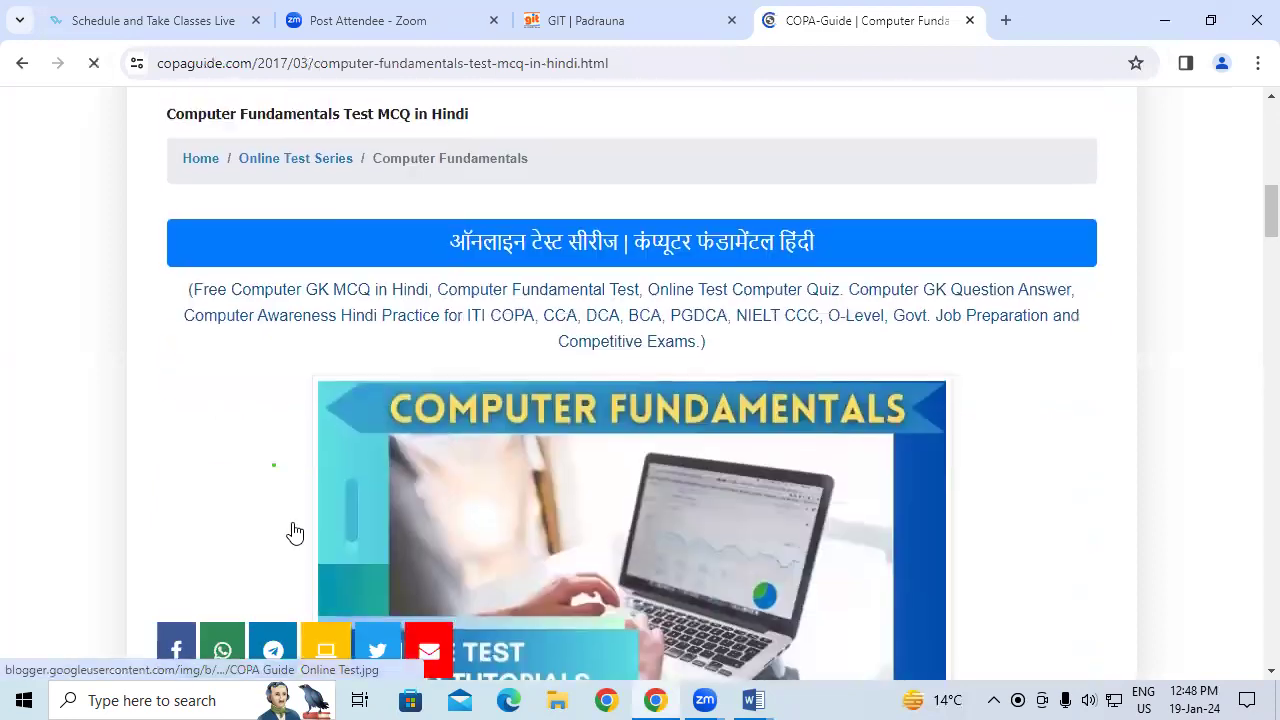
scroll(293, 532, "down", 2)
scroll(293, 532, "down", 3)
scroll(293, 532, "down", 4)
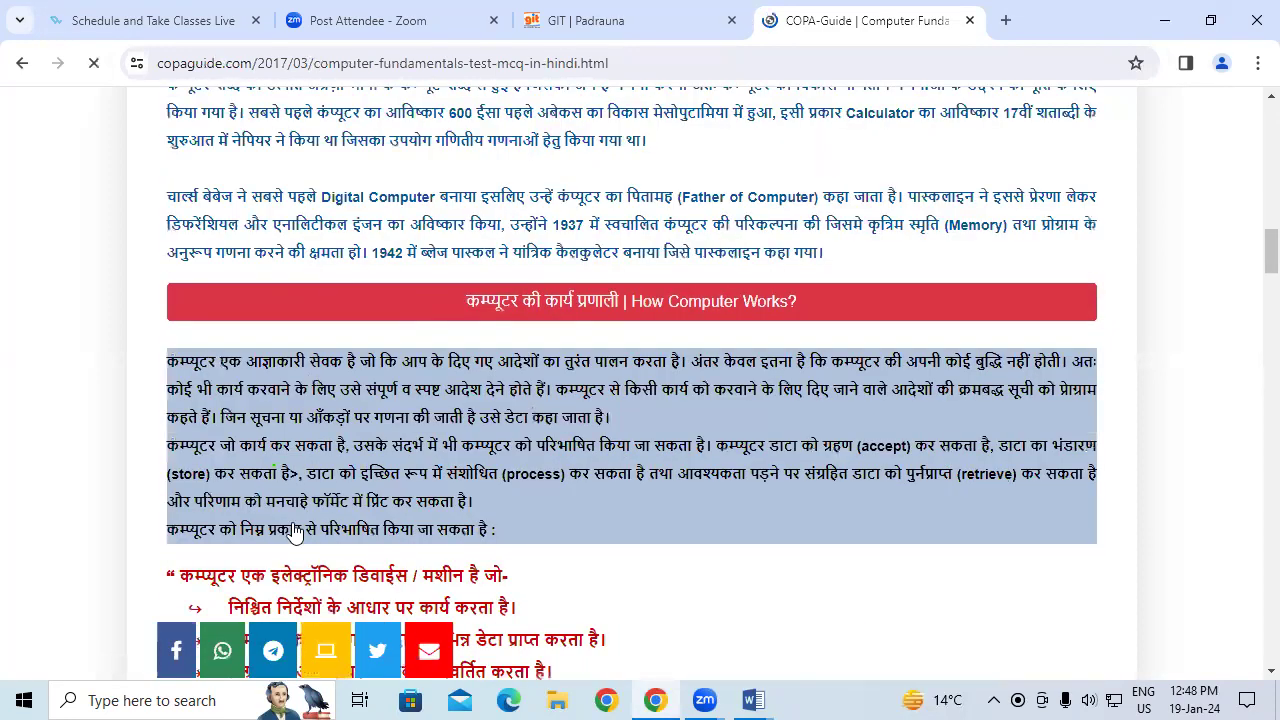
scroll(293, 532, "down", 5)
scroll(293, 532, "down", 3)
scroll(294, 531, "up", 1)
scroll(294, 531, "up", 1)
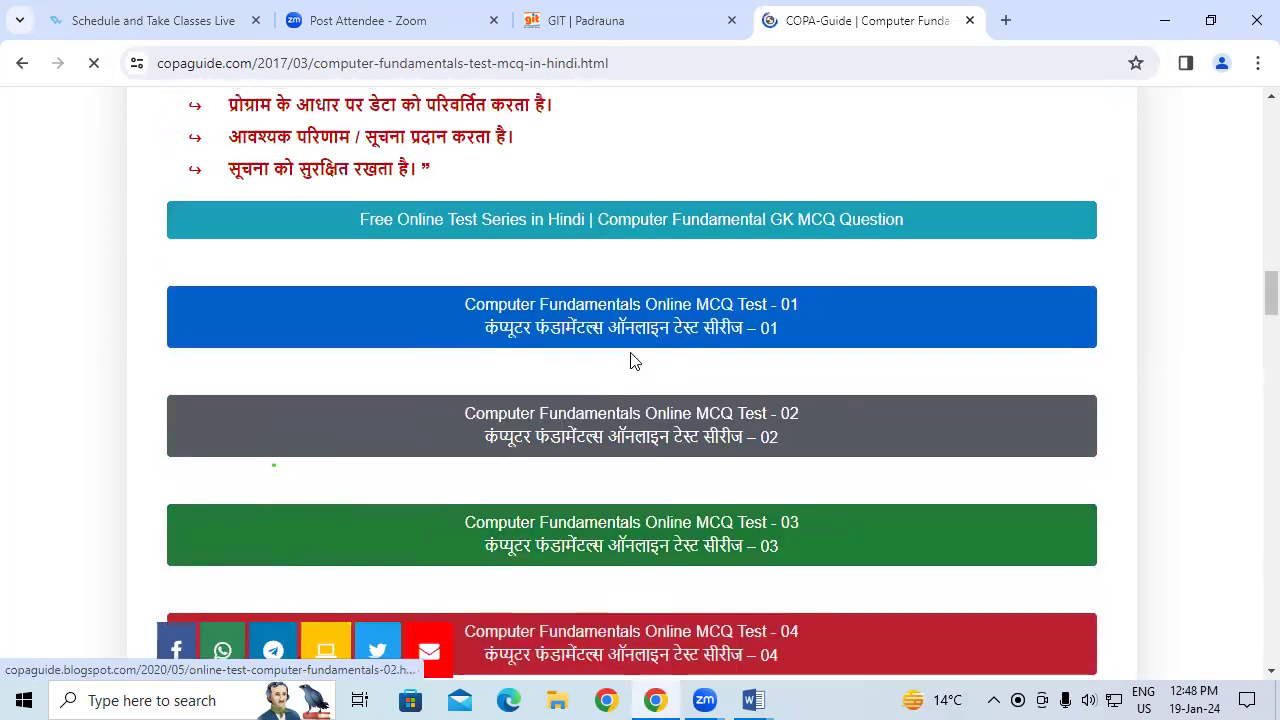
Open Computer Fundamentals Online MCQ Test-01 and dismiss the ad covering it
left_click(645, 330)
left_click(555, 539)
scroll(500, 497, "down", 2)
scroll(500, 497, "down", 4)
scroll(500, 497, "down", 3)
scroll(500, 497, "down", 1)
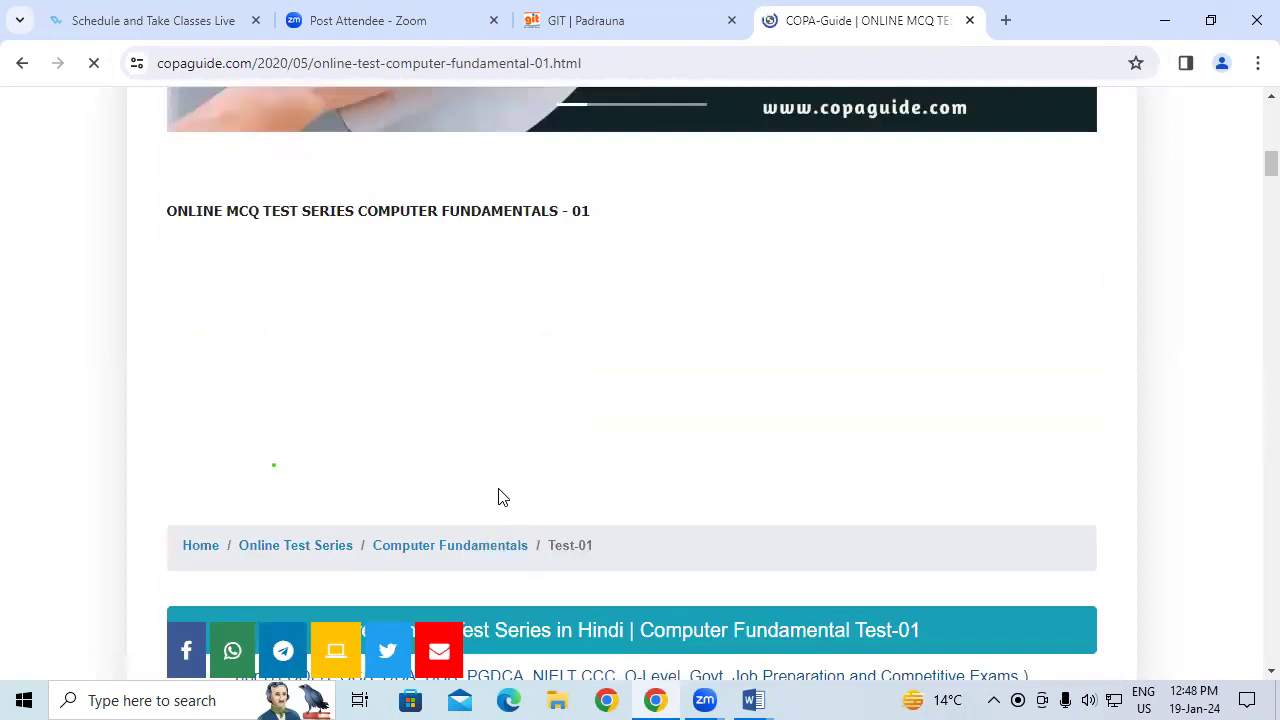
scroll(500, 497, "down", 2)
scroll(500, 497, "down", 2)
scroll(502, 497, "down", 2)
scroll(502, 497, "down", 2)
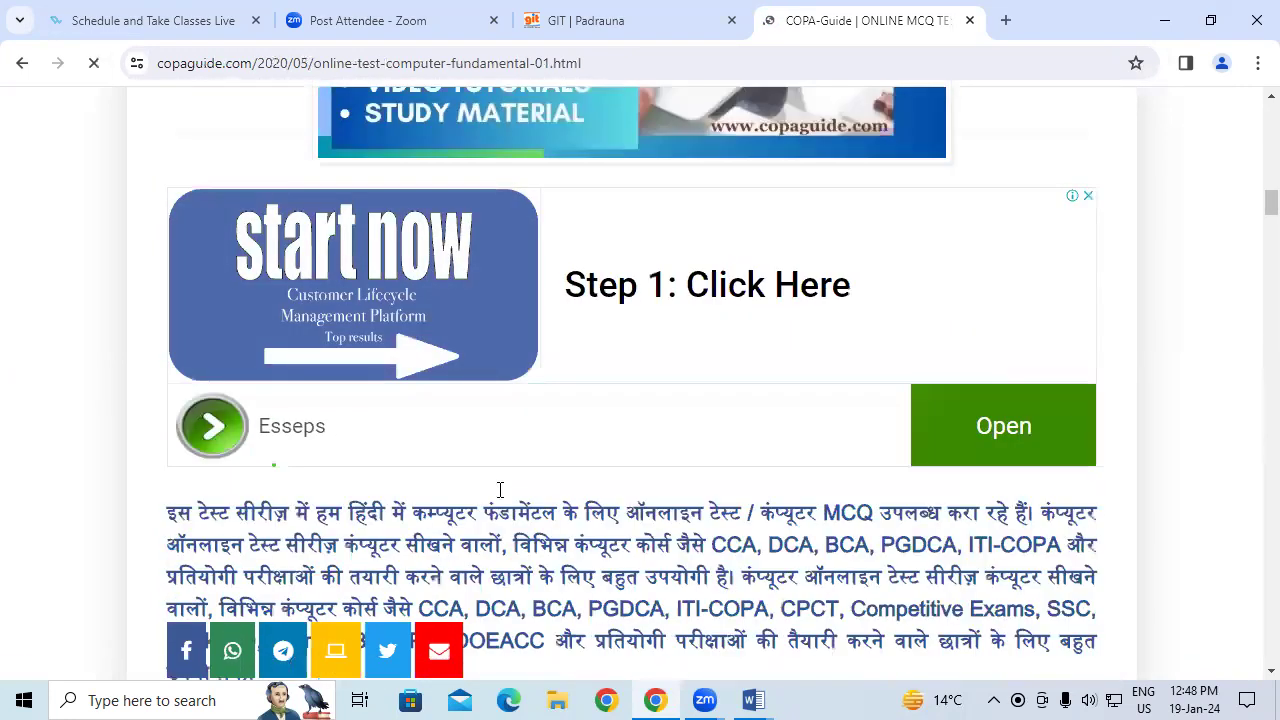
scroll(502, 497, "down", 3)
scroll(502, 497, "down", 3)
scroll(500, 497, "down", 1)
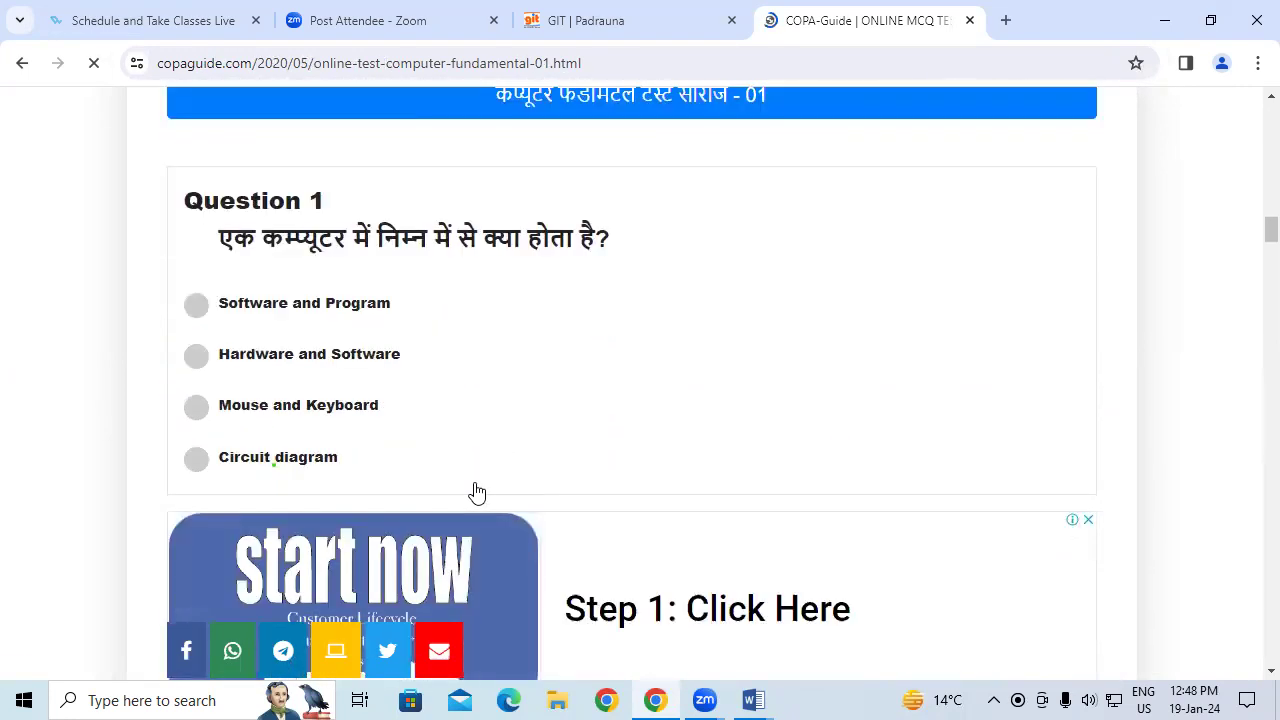
Select 'Software and Program' for Question 1 and scroll on to Question 2
left_click(196, 305)
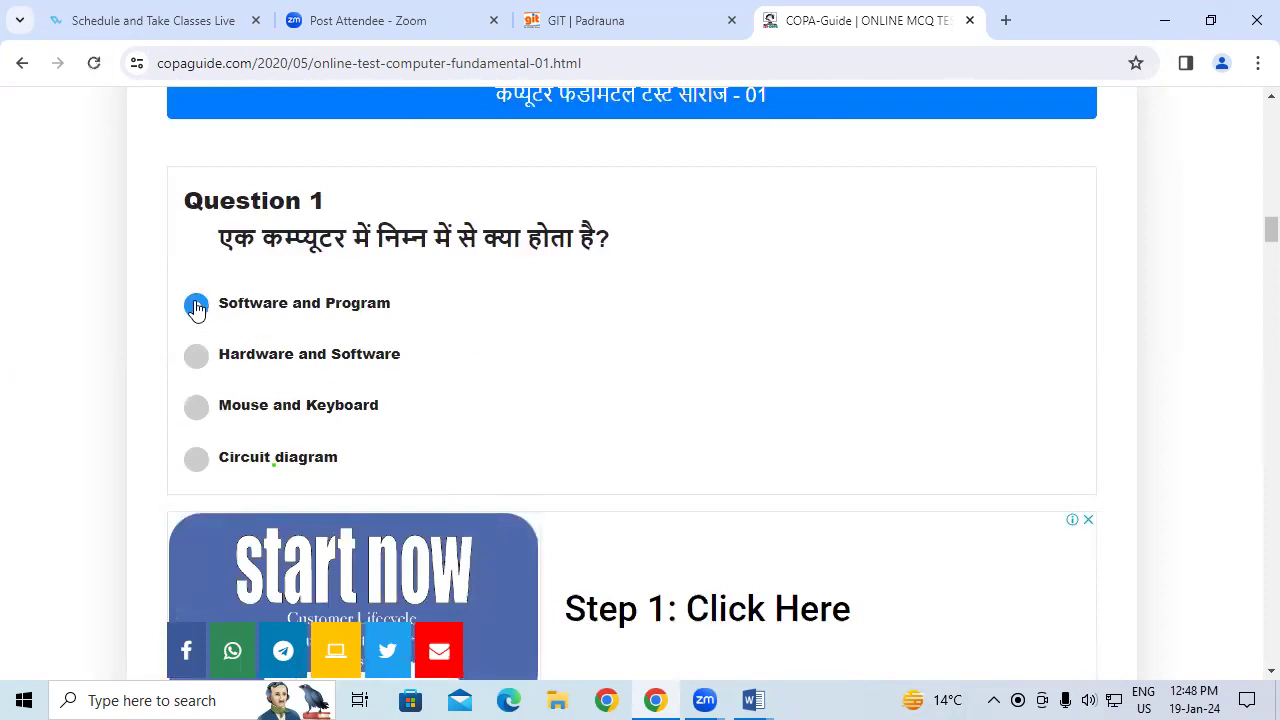
scroll(245, 348, "down", 1)
scroll(254, 350, "down", 1)
scroll(254, 349, "down", 1)
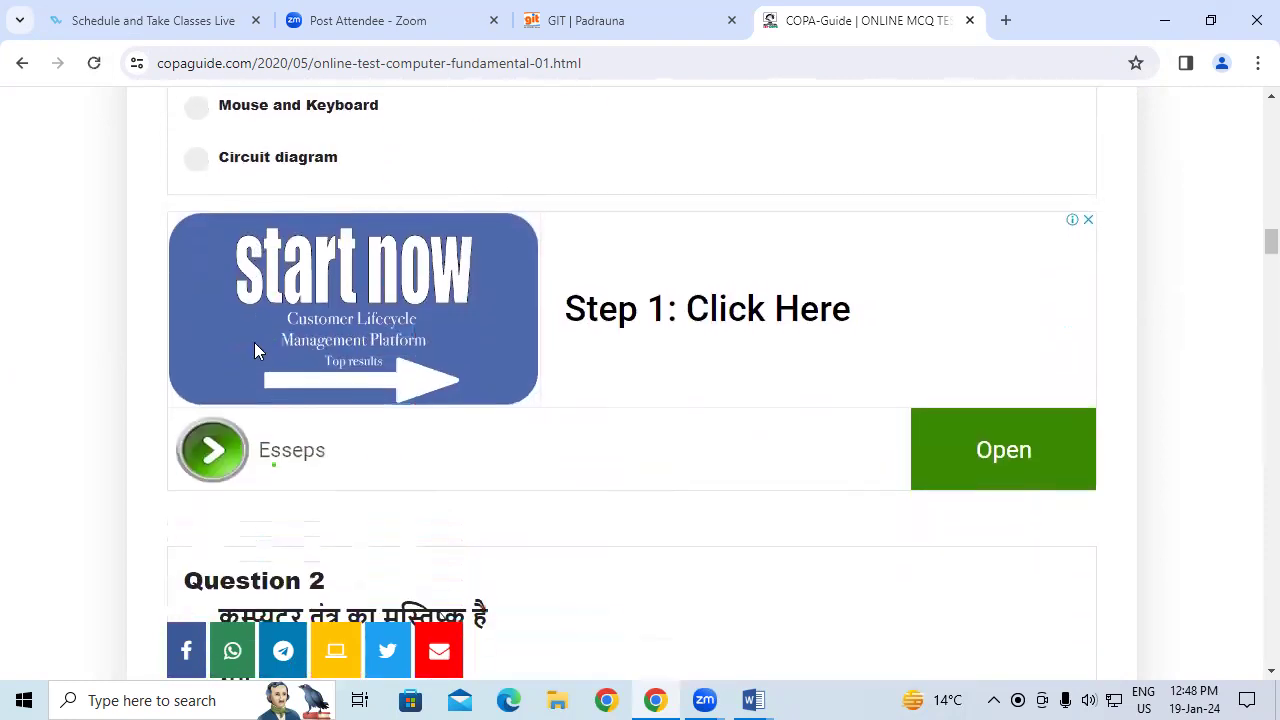
scroll(699, 514, "down", 2)
scroll(690, 497, "up", 3)
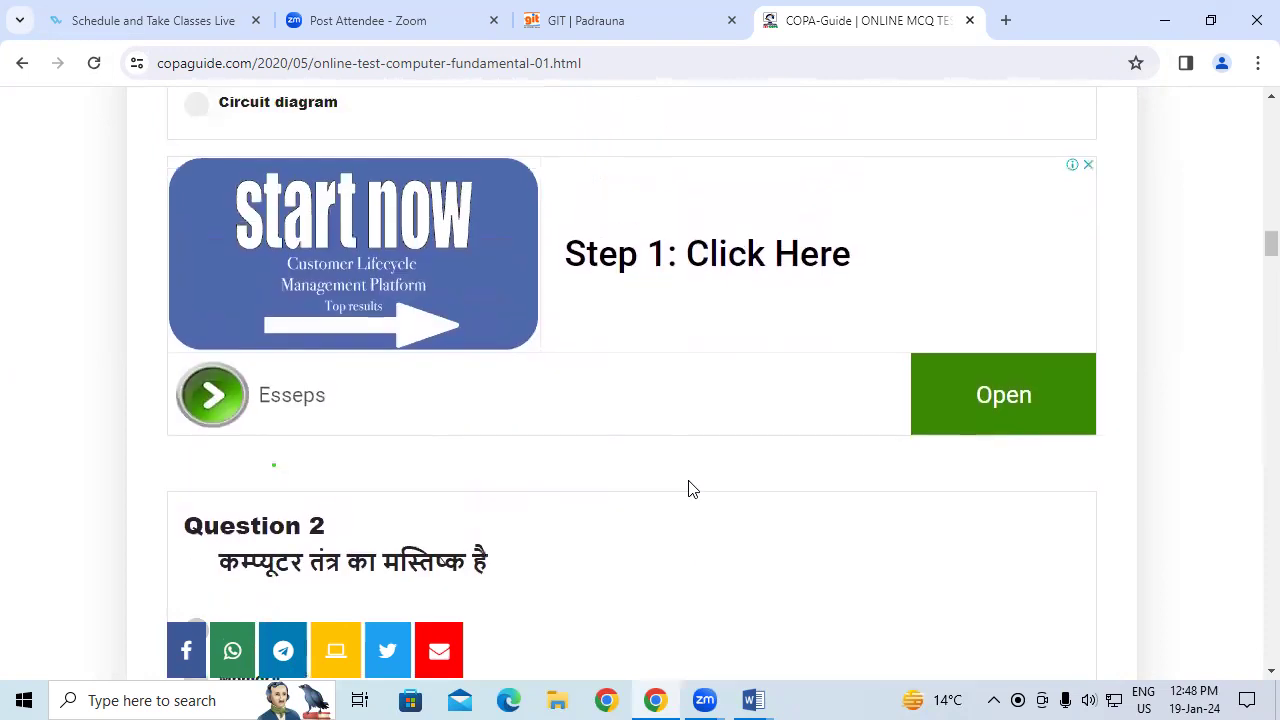
scroll(529, 470, "down", 1)
scroll(529, 468, "down", 3)
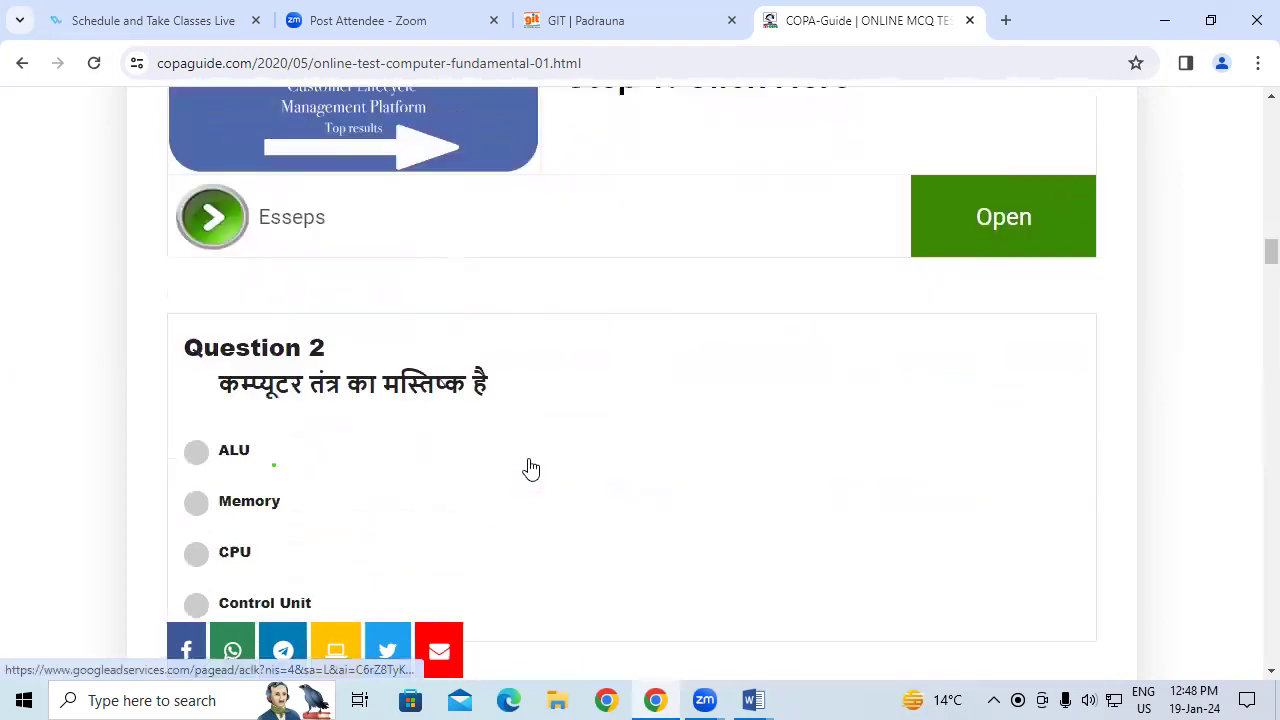
scroll(529, 466, "down", 3)
scroll(312, 453, "up", 1)
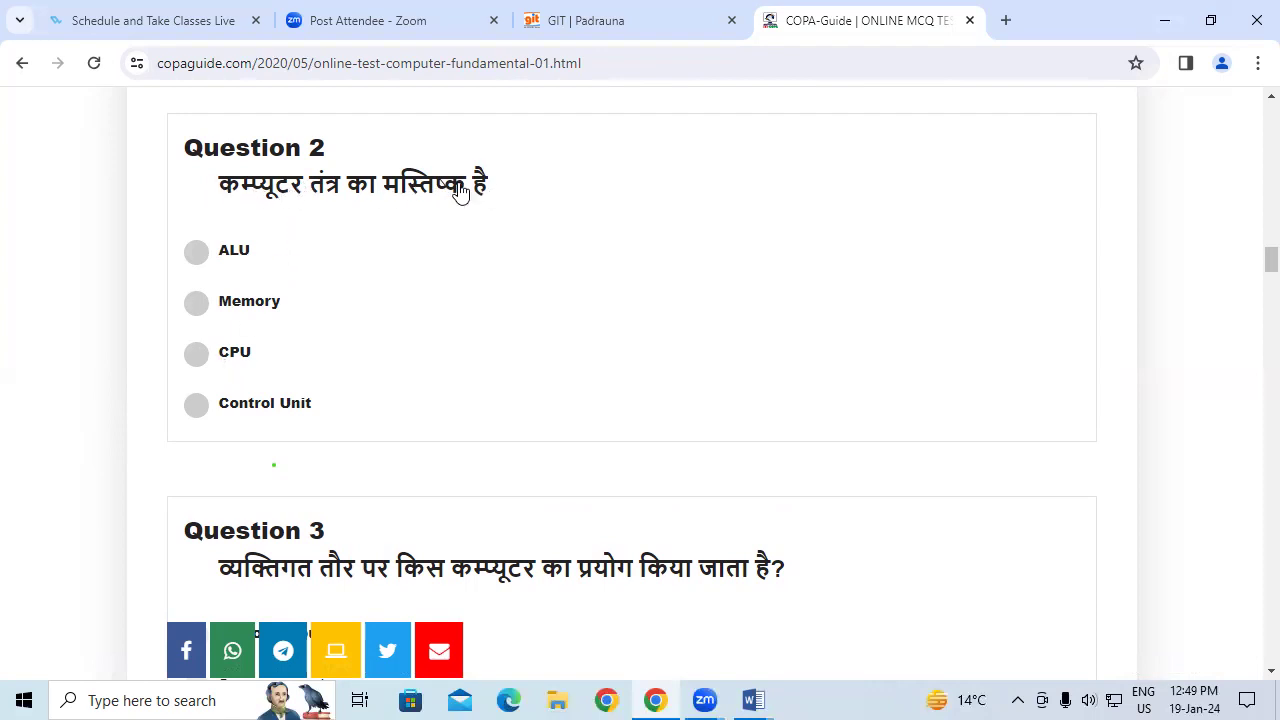
Return to the Google results, open the technicalrpost Computer Fundamentals MCQ page, and select Q.1's text
left_click(20, 63)
left_click(20, 63)
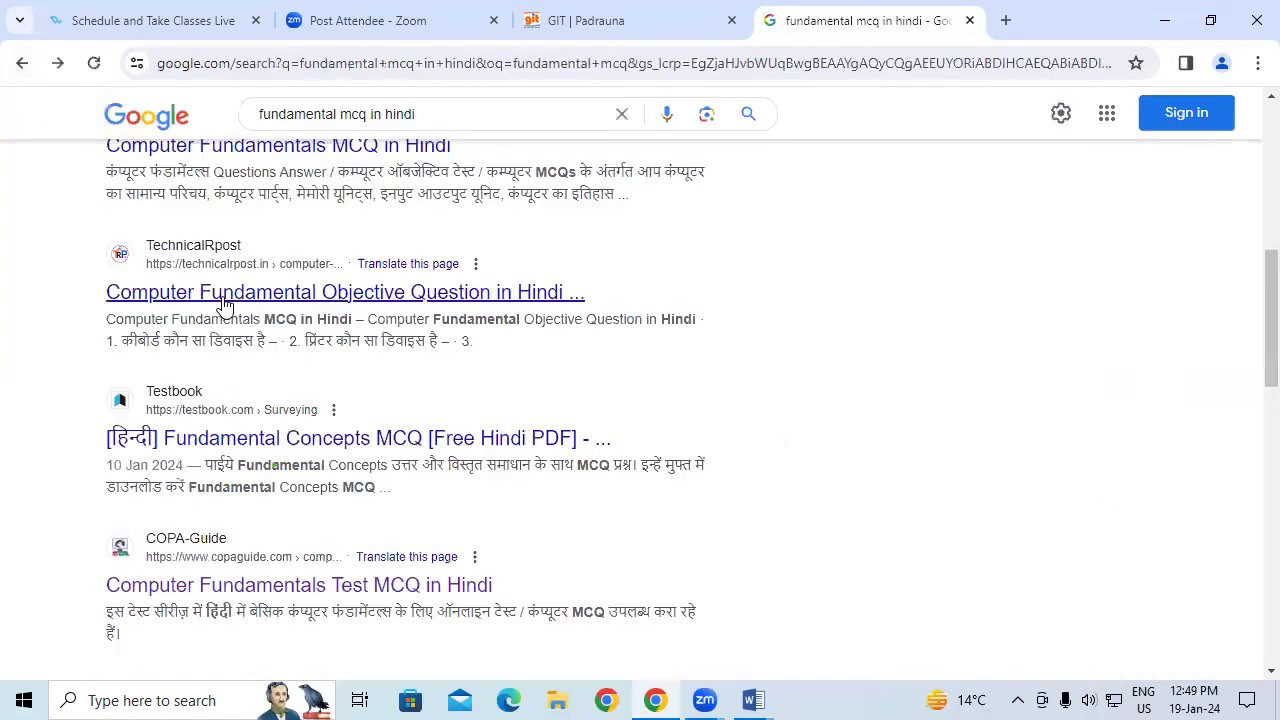
left_click(224, 304)
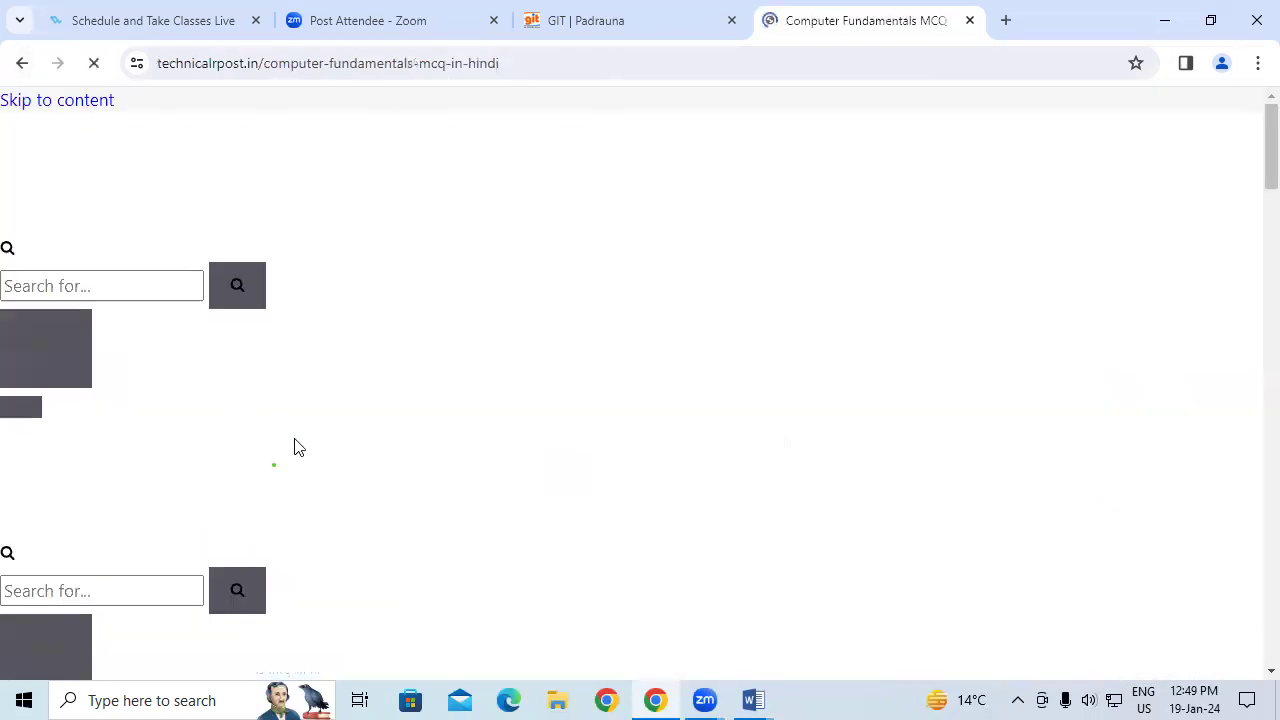
scroll(298, 450, "down", 3)
scroll(298, 450, "down", 3)
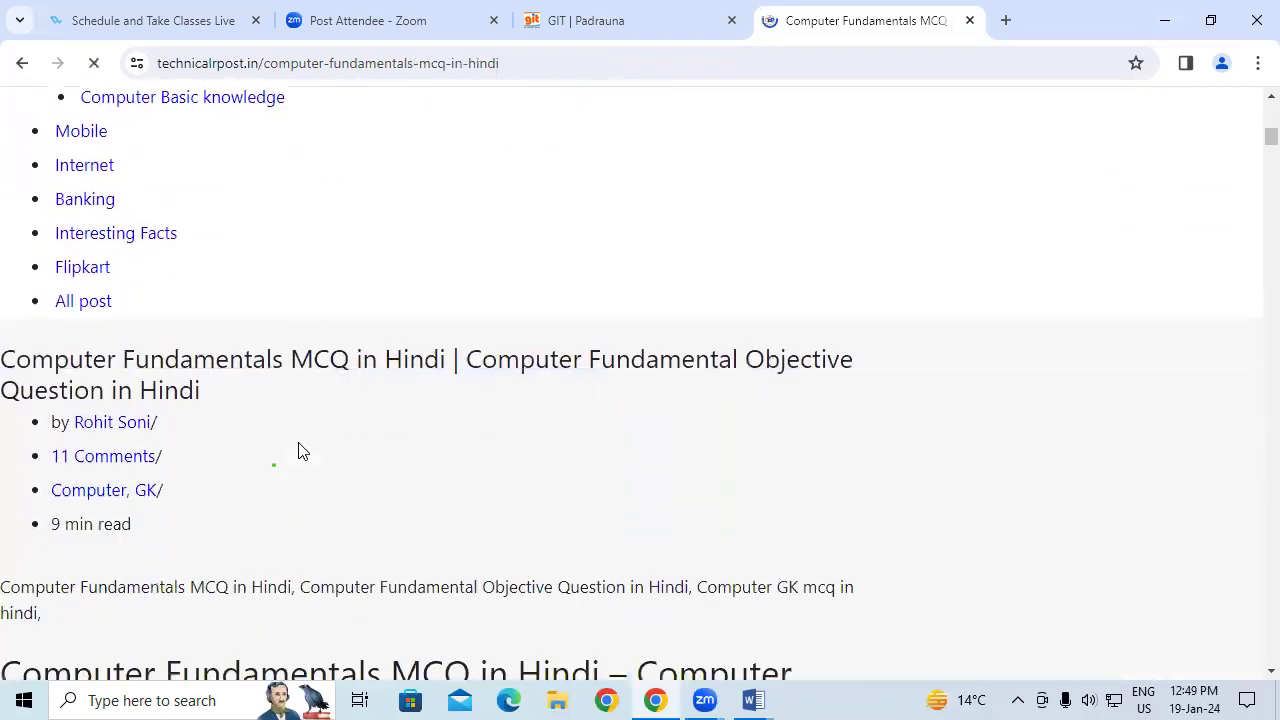
scroll(298, 450, "down", 2)
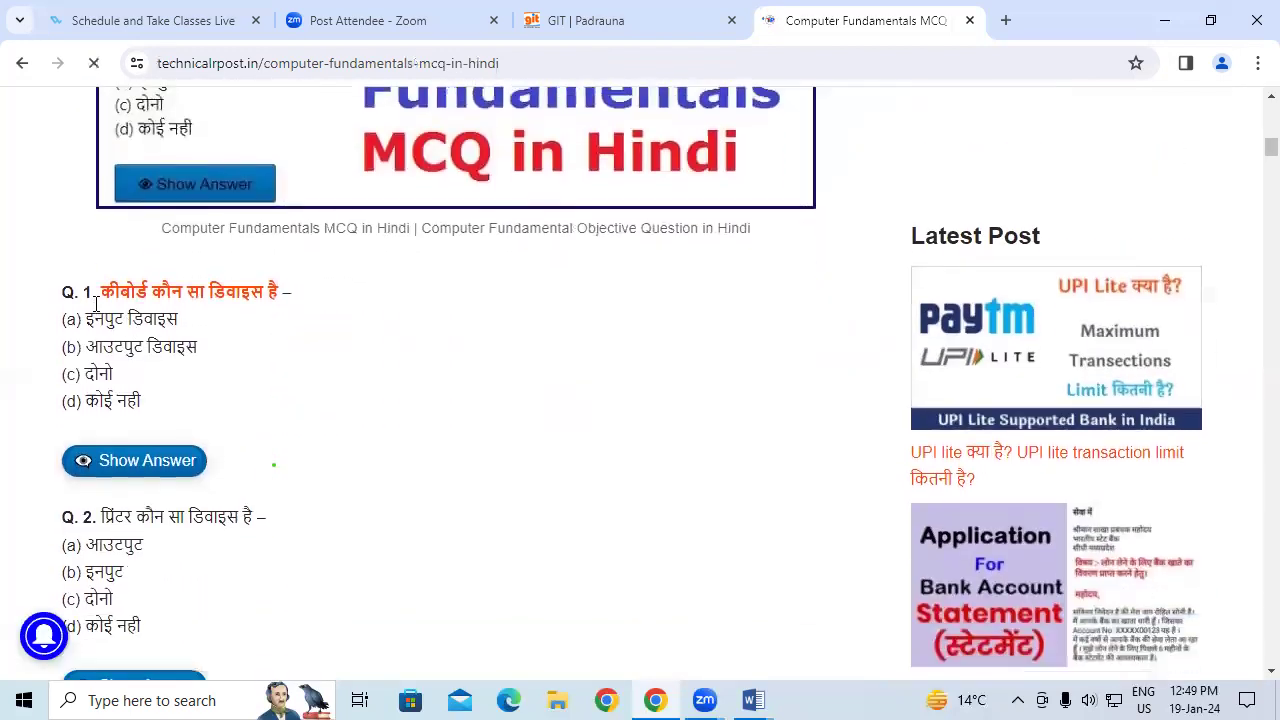
mouse_move(104, 292)
left_mouse_down()
mouse_move(250, 287)
mouse_move(103, 300)
left_mouse_up()
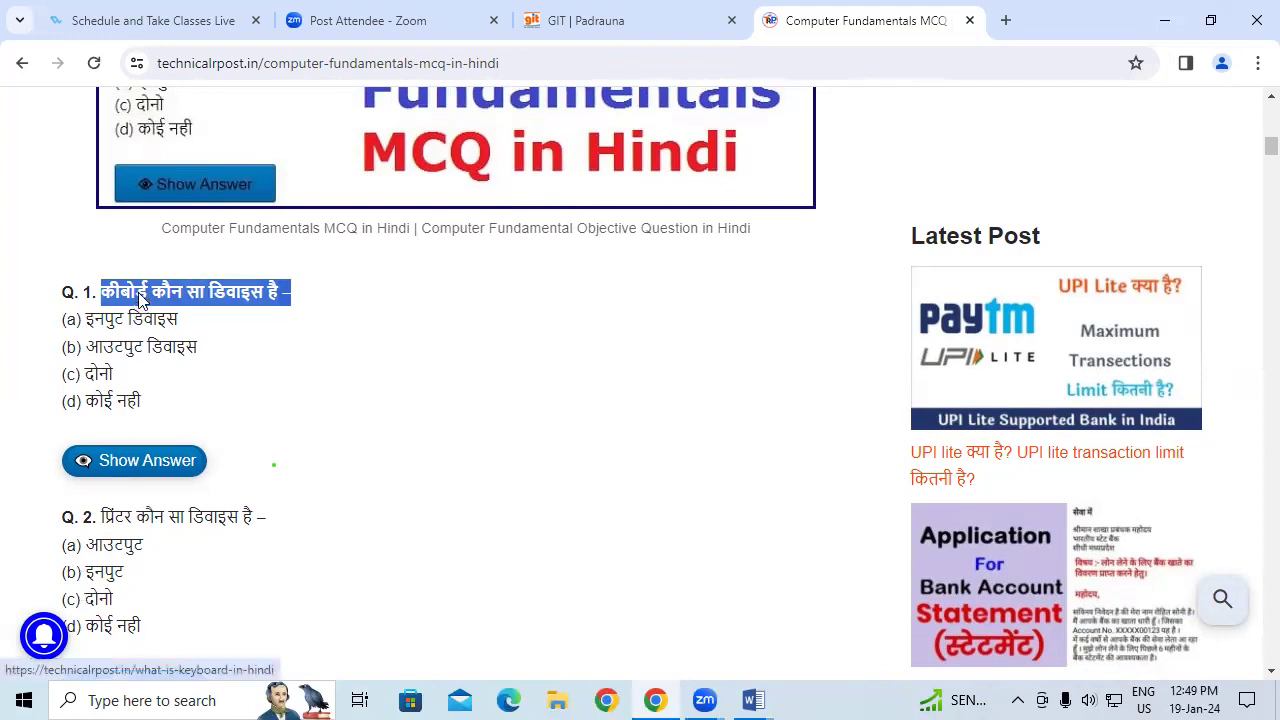
Copy the selected Hindi keyboard question and switch over to the Word document
right_click(140, 300)
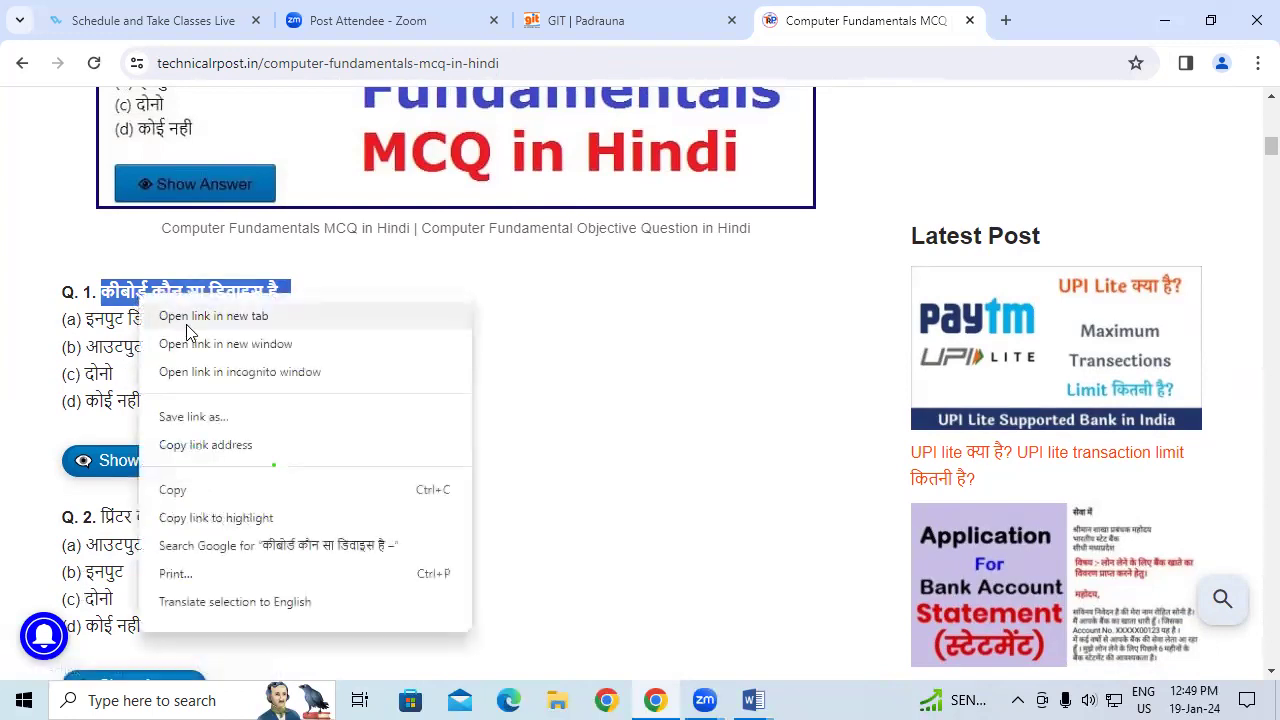
left_click(182, 492)
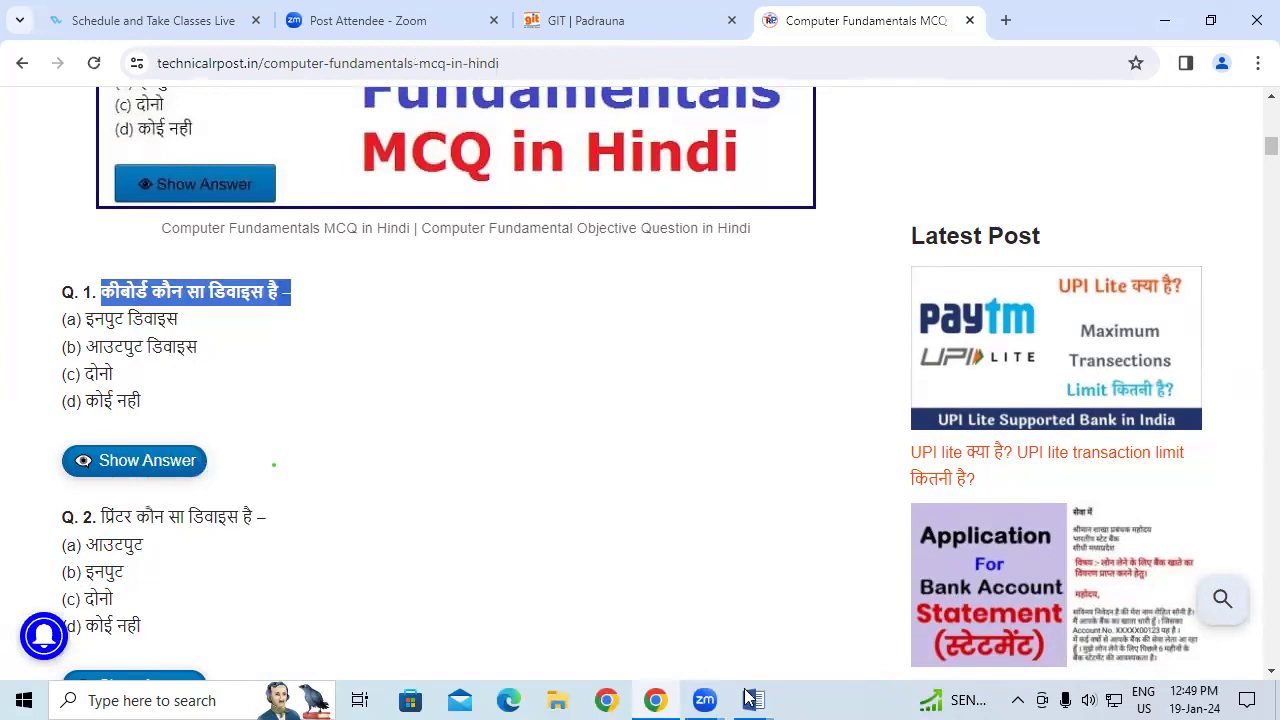
left_click(752, 699)
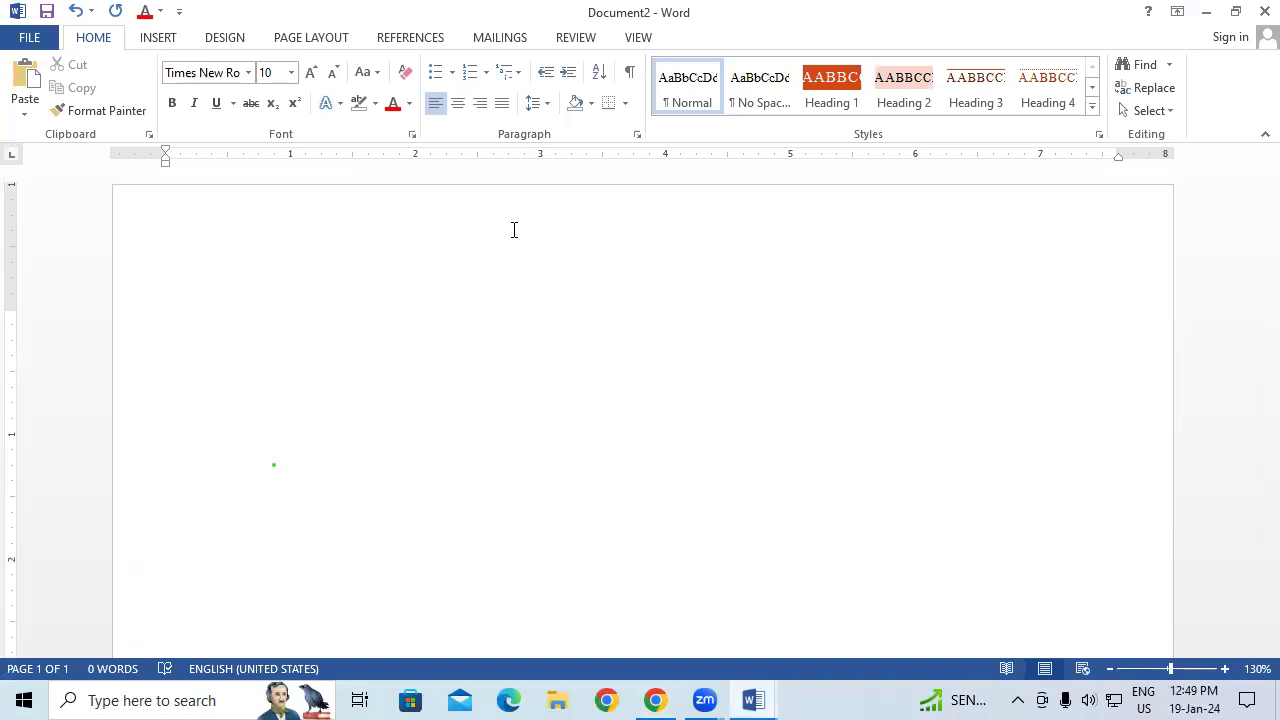
Apply a 1/a/i multilevel list and paste the keyboard question as item 1
left_click(509, 72)
left_click(537, 148)
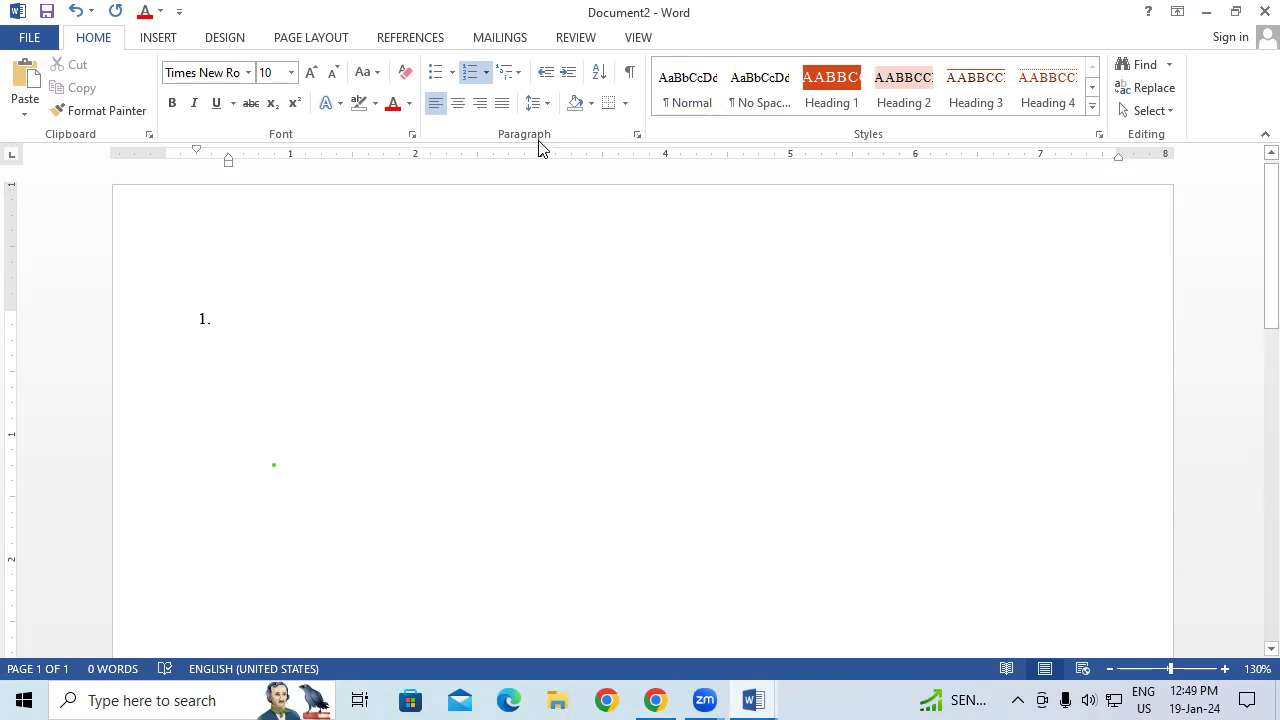
type("कीबोर्ड कौन सा डिवाइस है –")
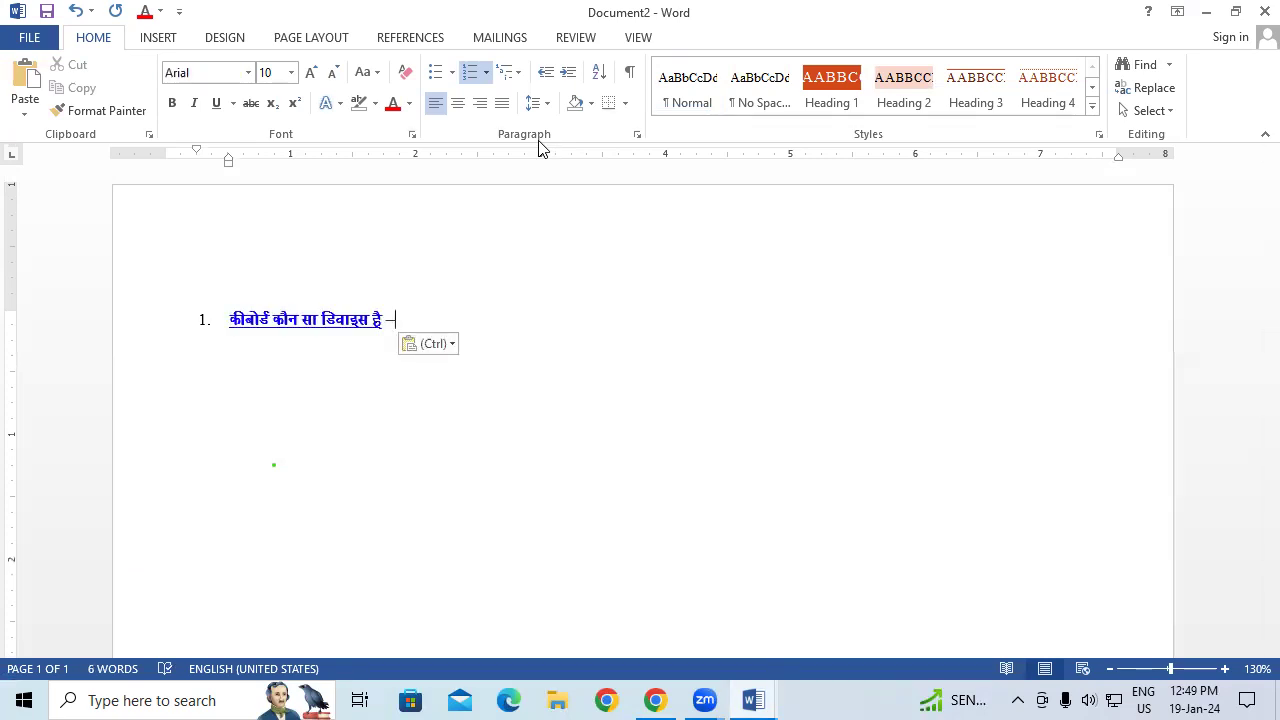
Set the question's font colour back to Automatic black and start item 2
left_click_drag(404, 320, 266, 330)
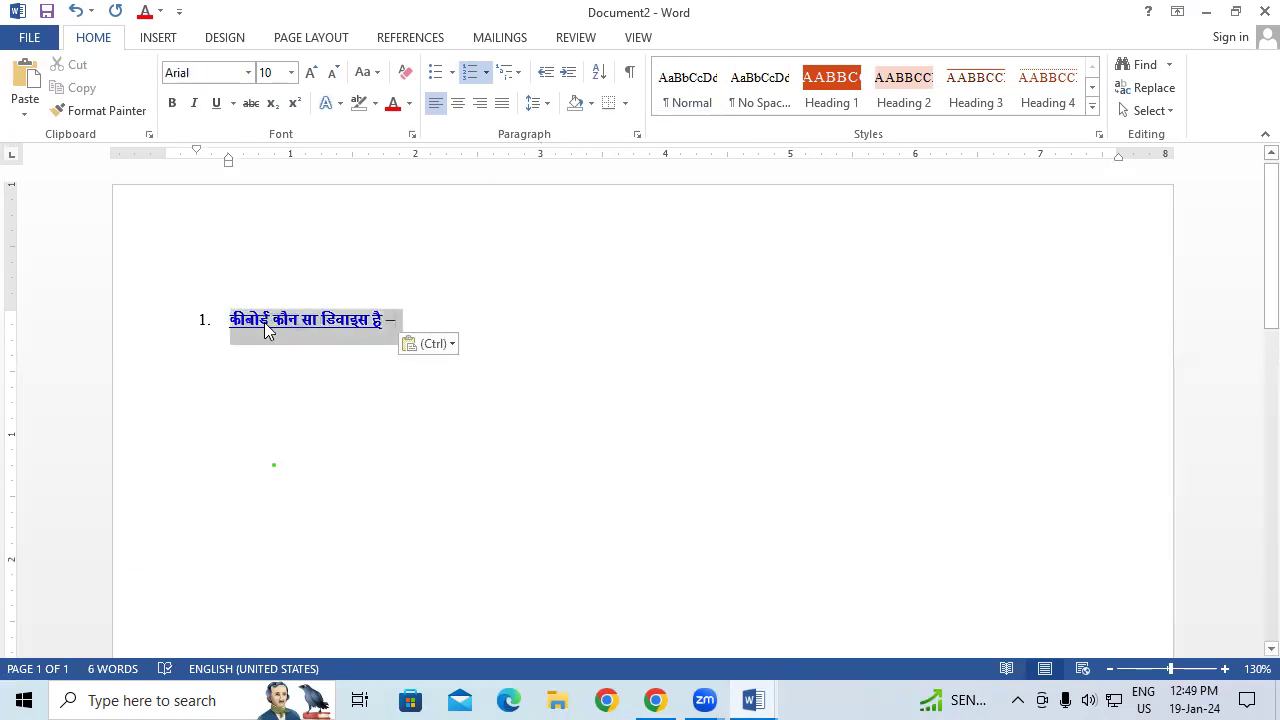
left_click(395, 104)
left_click(409, 108)
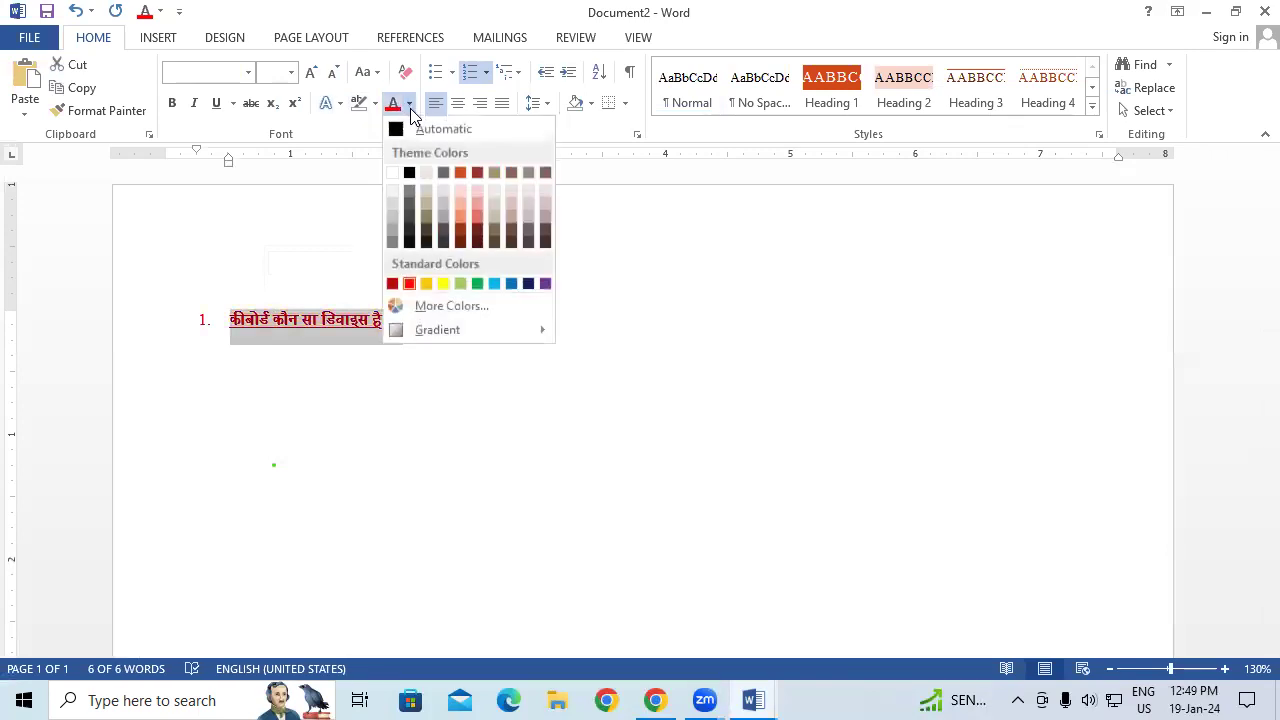
left_click(410, 129)
left_click(477, 356)
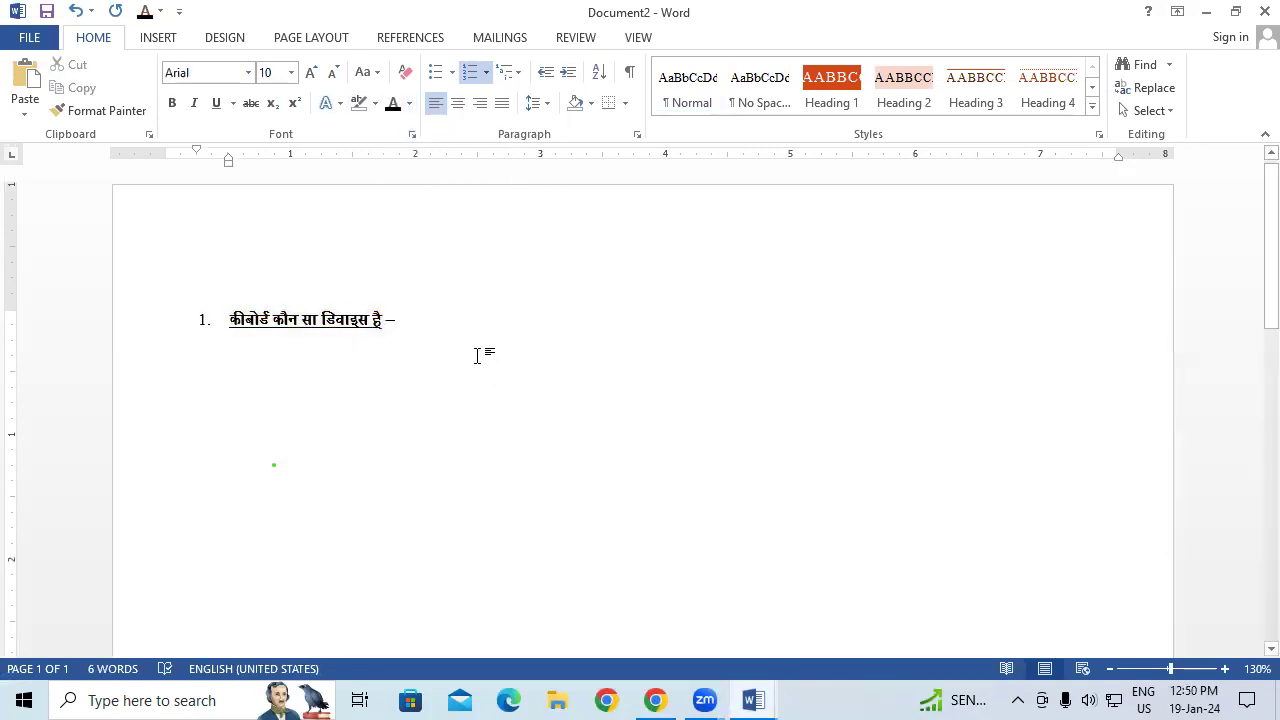
key("Return")
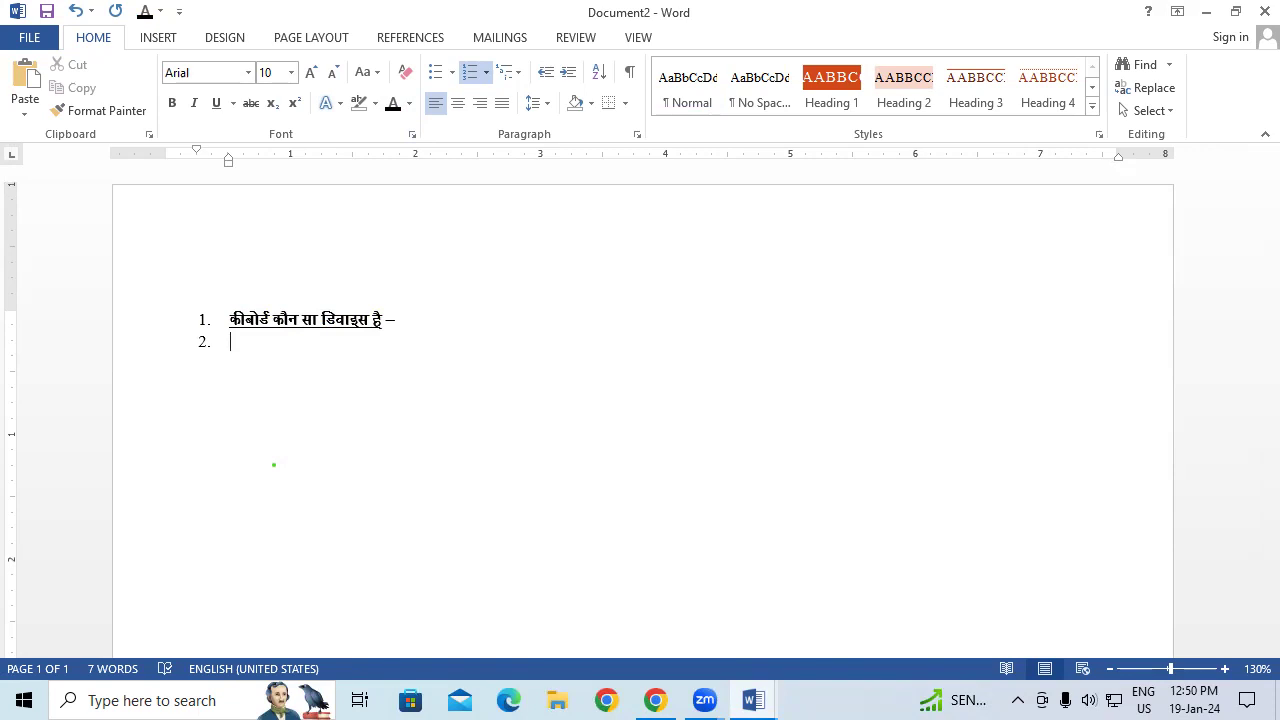
Demote to sub-level and paste options इनपुट डिवाइस and आउटपुट डिवाइस as a and b
key("Tab")
left_click(655, 700)
left_click_drag(178, 320, 86, 320)
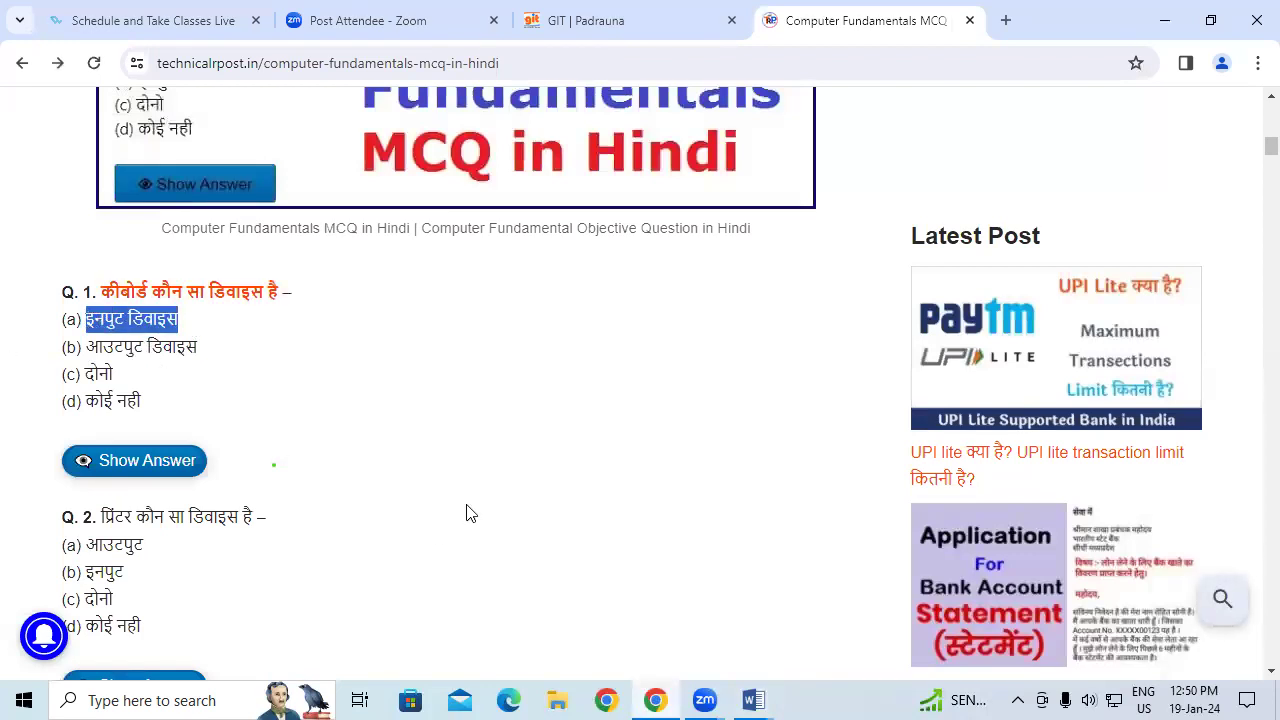
key("ctrl+c")
key("alt+Tab")
key("ctrl+v")
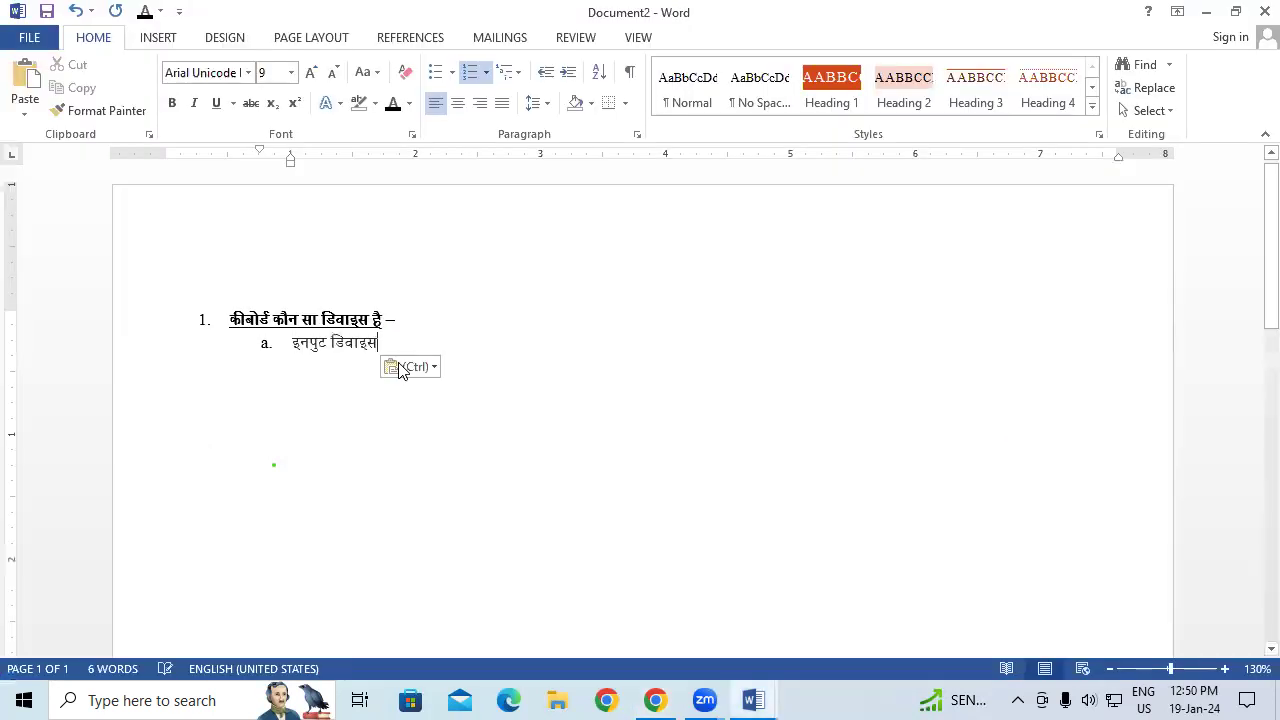
key("Return")
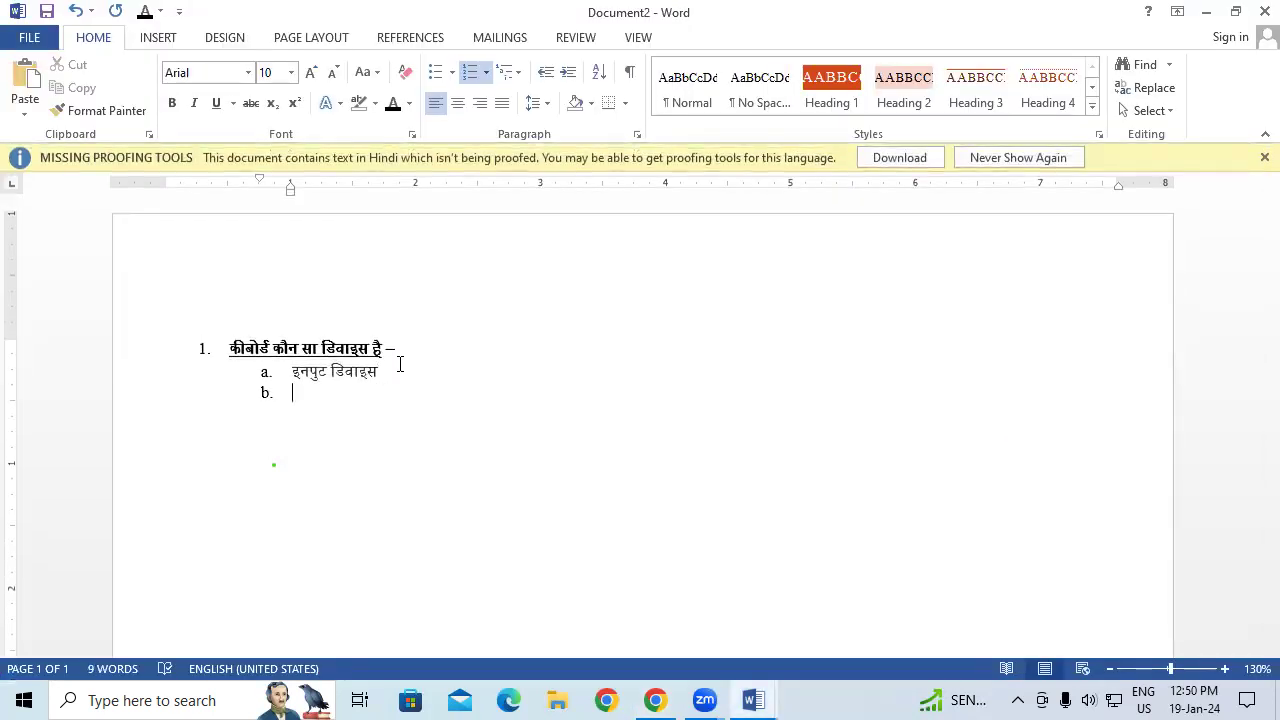
key("alt+Tab")
left_click_drag(198, 347, 88, 350)
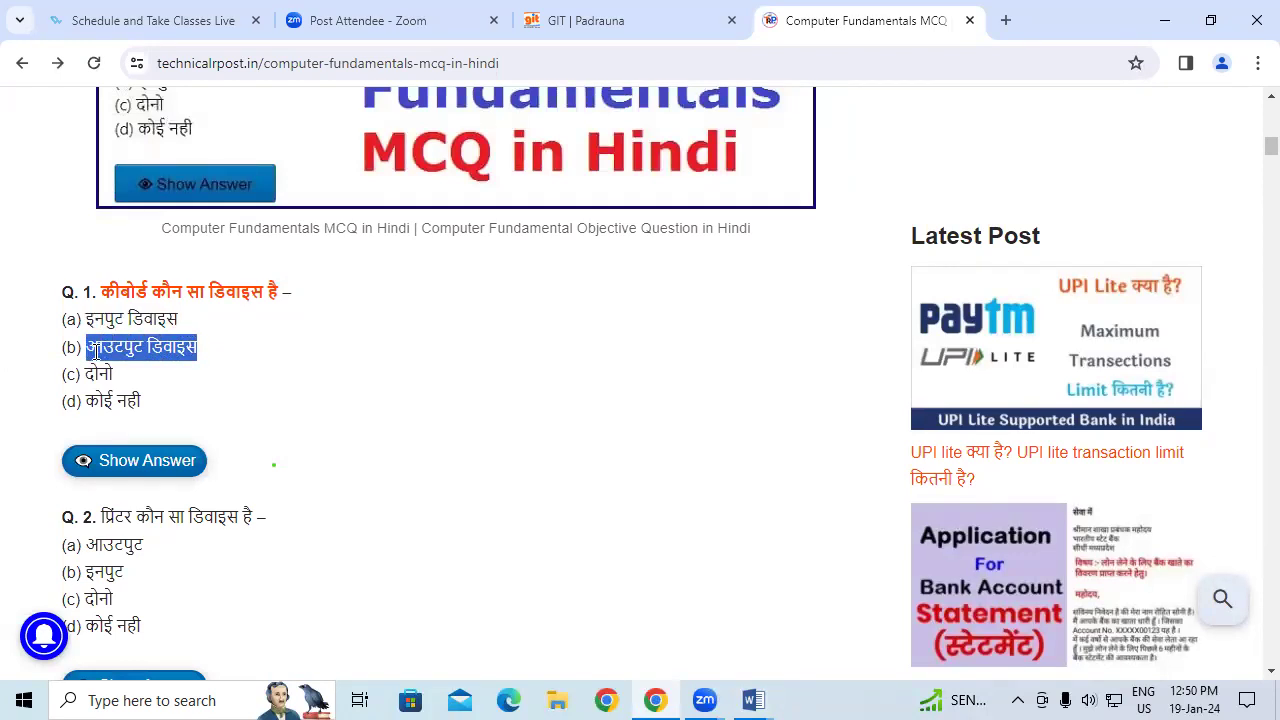
key("alt+Tab")
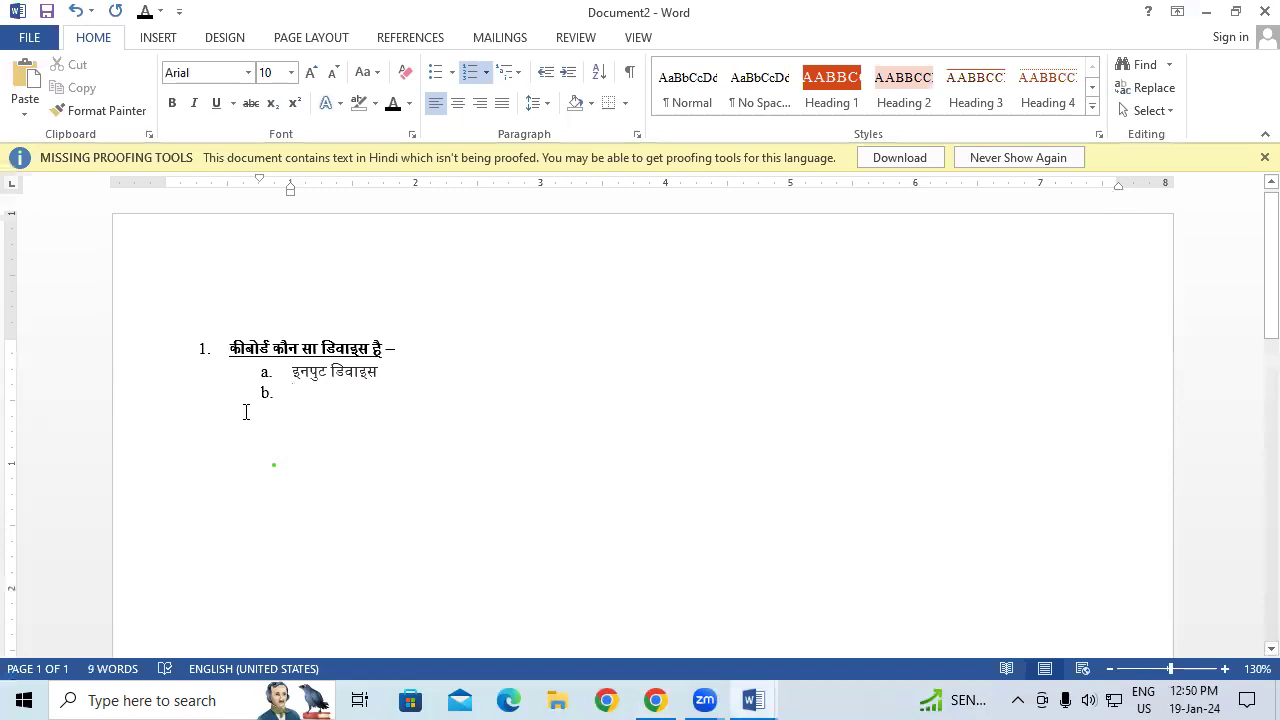
key("ctrl+v")
key("Return")
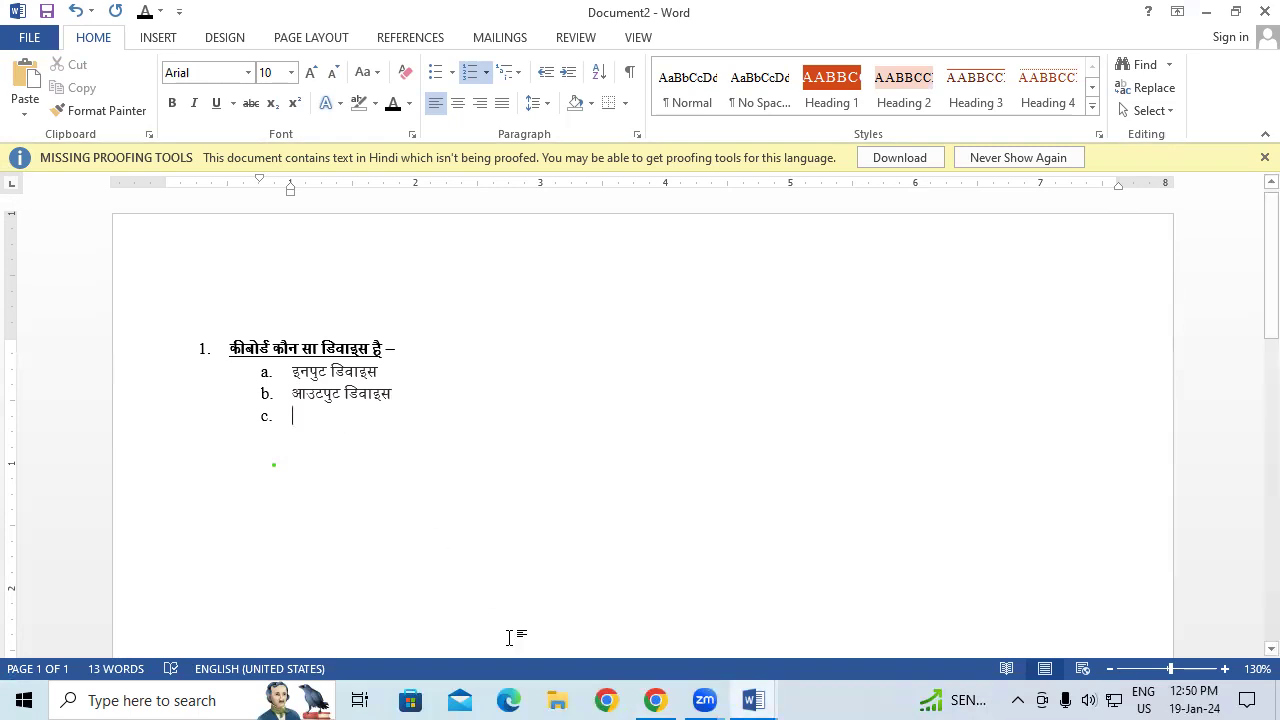
Paste options दोनो and कोई नही as c and d, then promote the next line to item 2
left_click(660, 699)
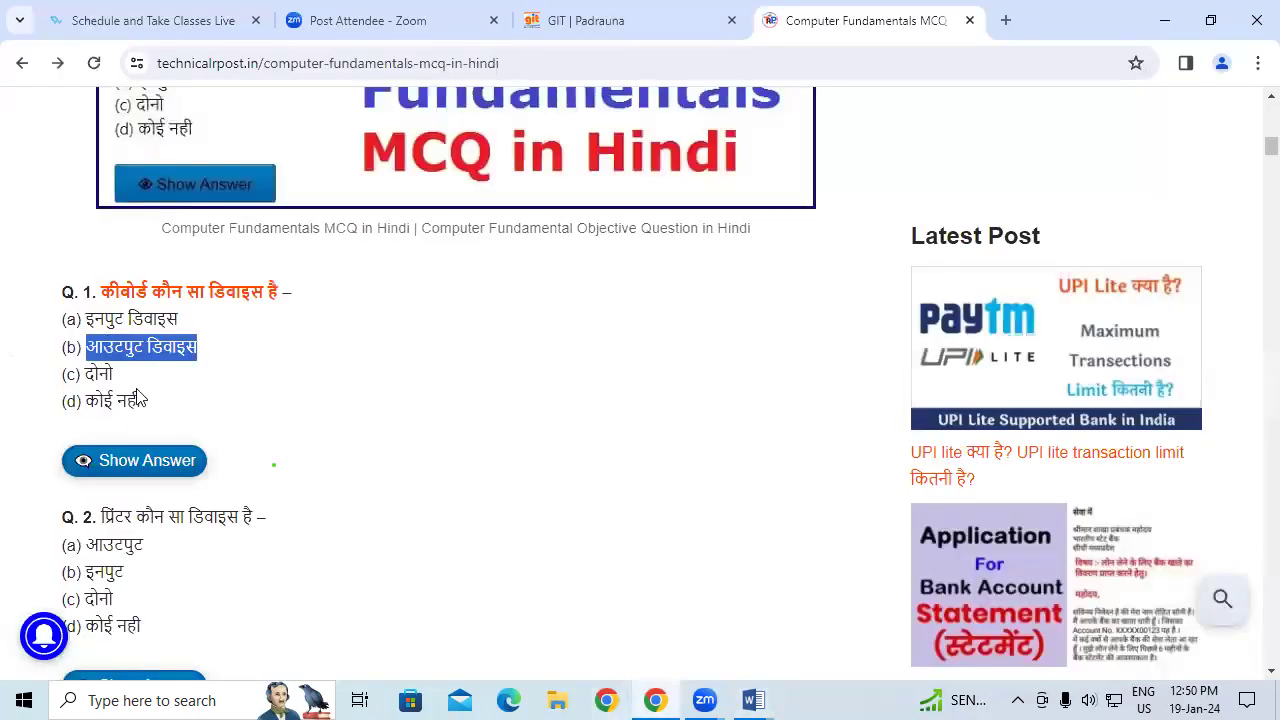
left_click_drag(87, 374, 276, 372)
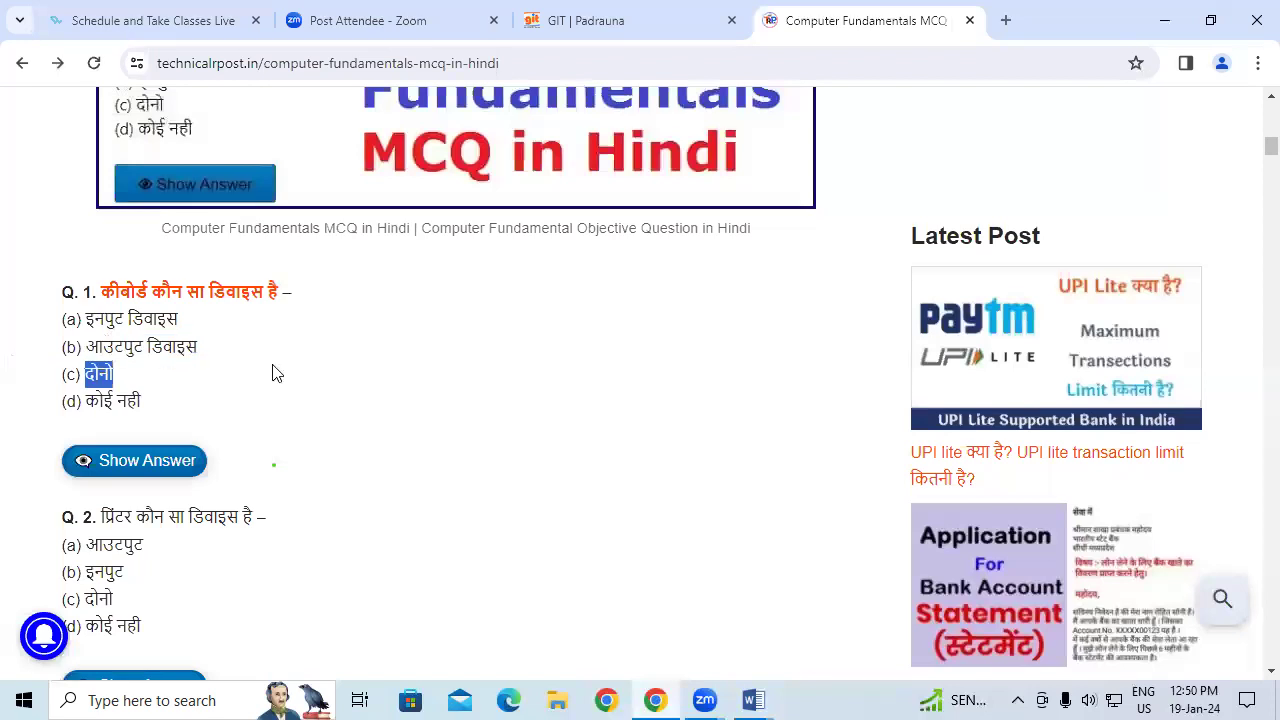
left_click(753, 699)
key("ctrl+v")
key("Return")
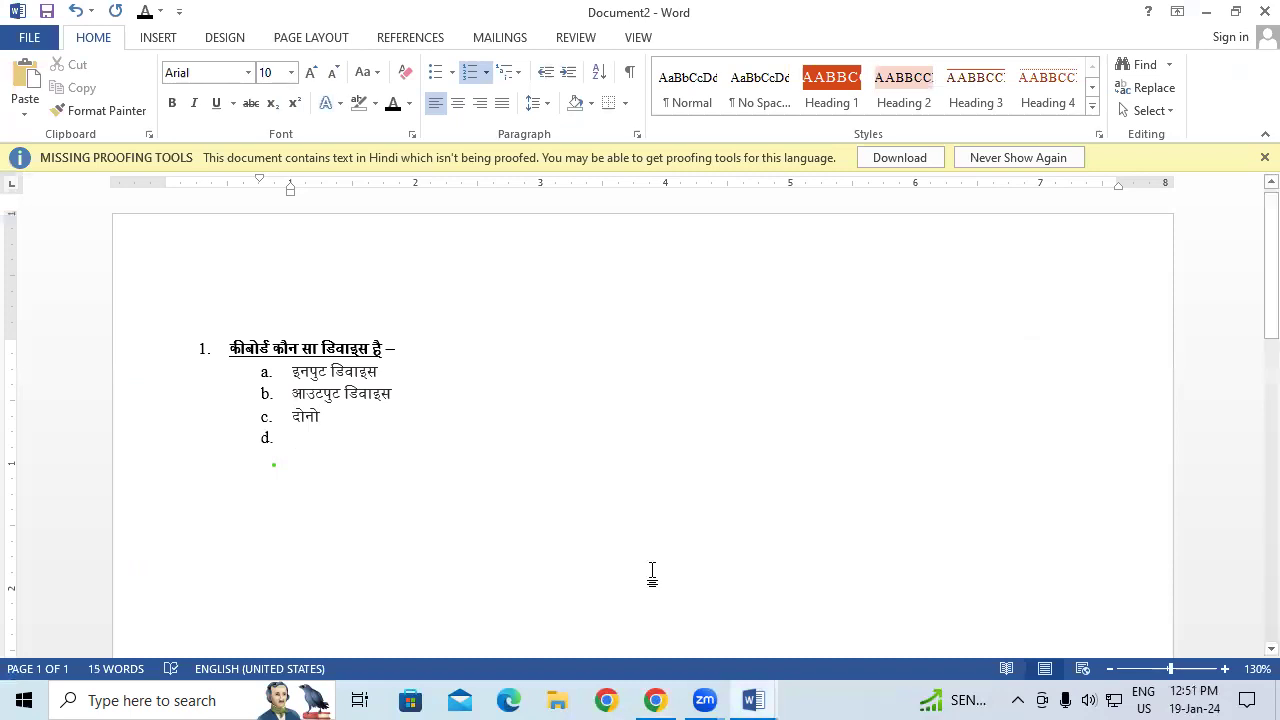
left_click(655, 700)
left_click_drag(140, 398, 92, 422)
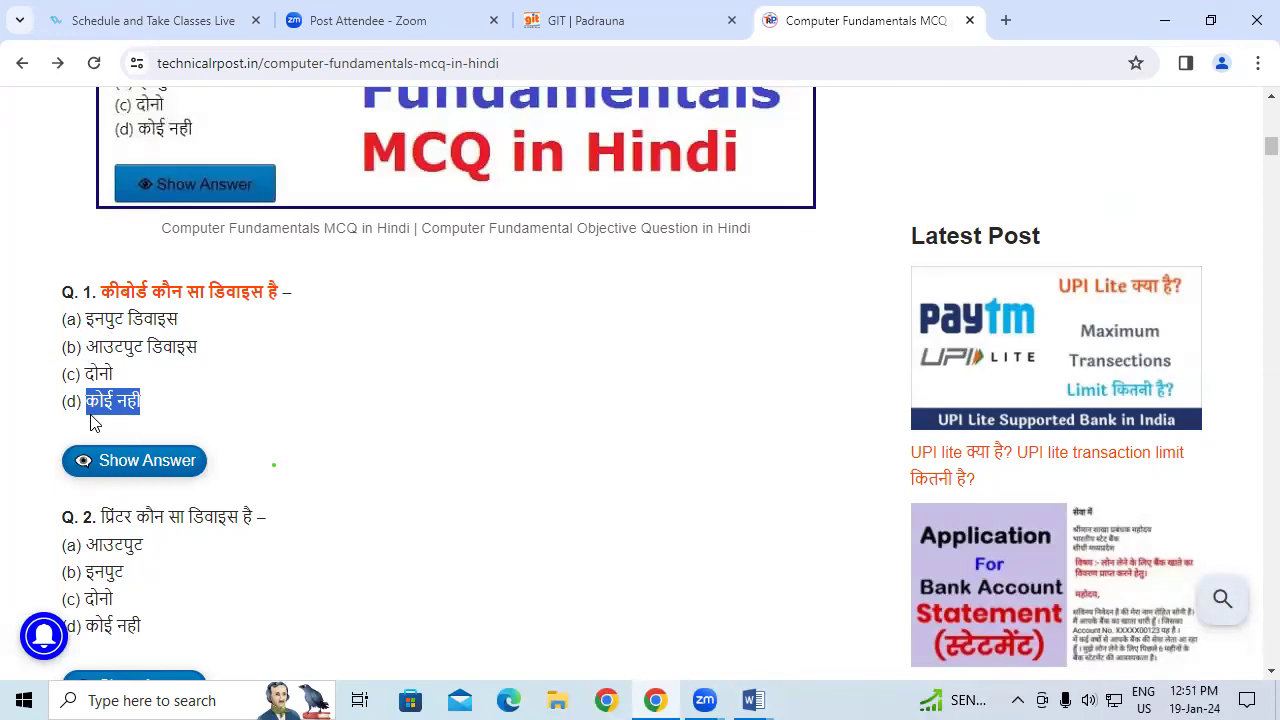
key("alt+Tab")
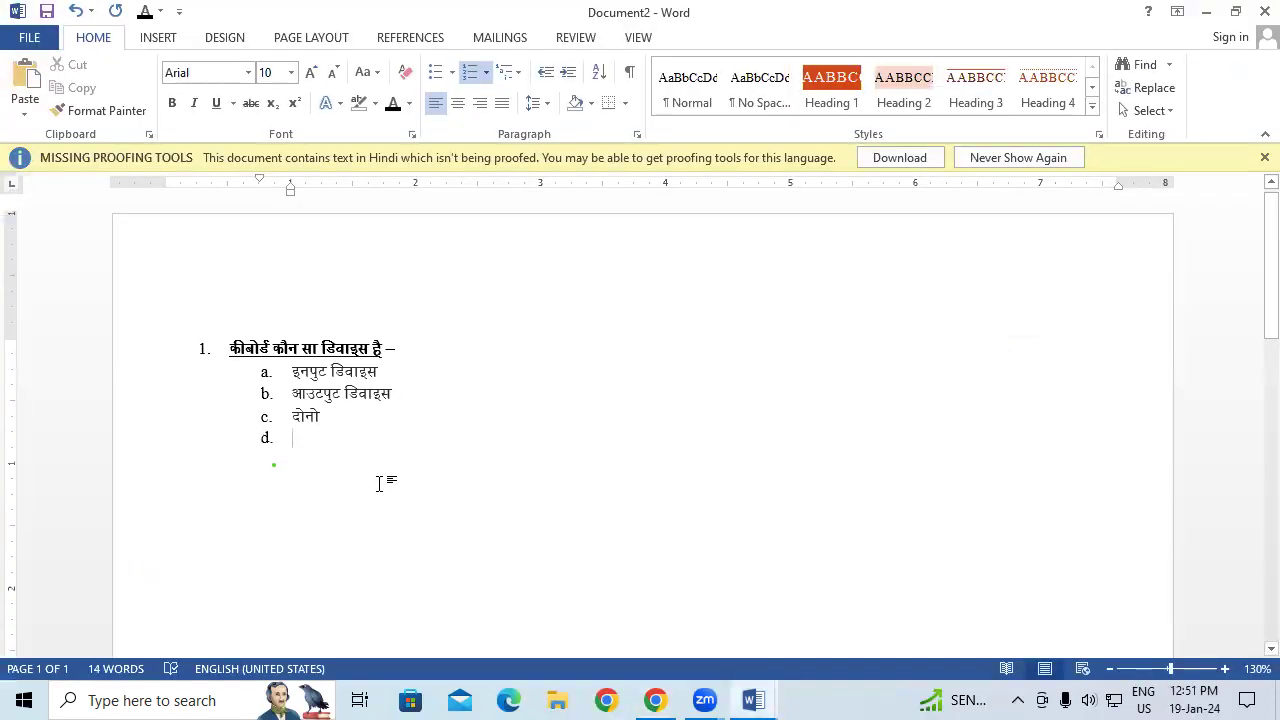
key("ctrl+v")
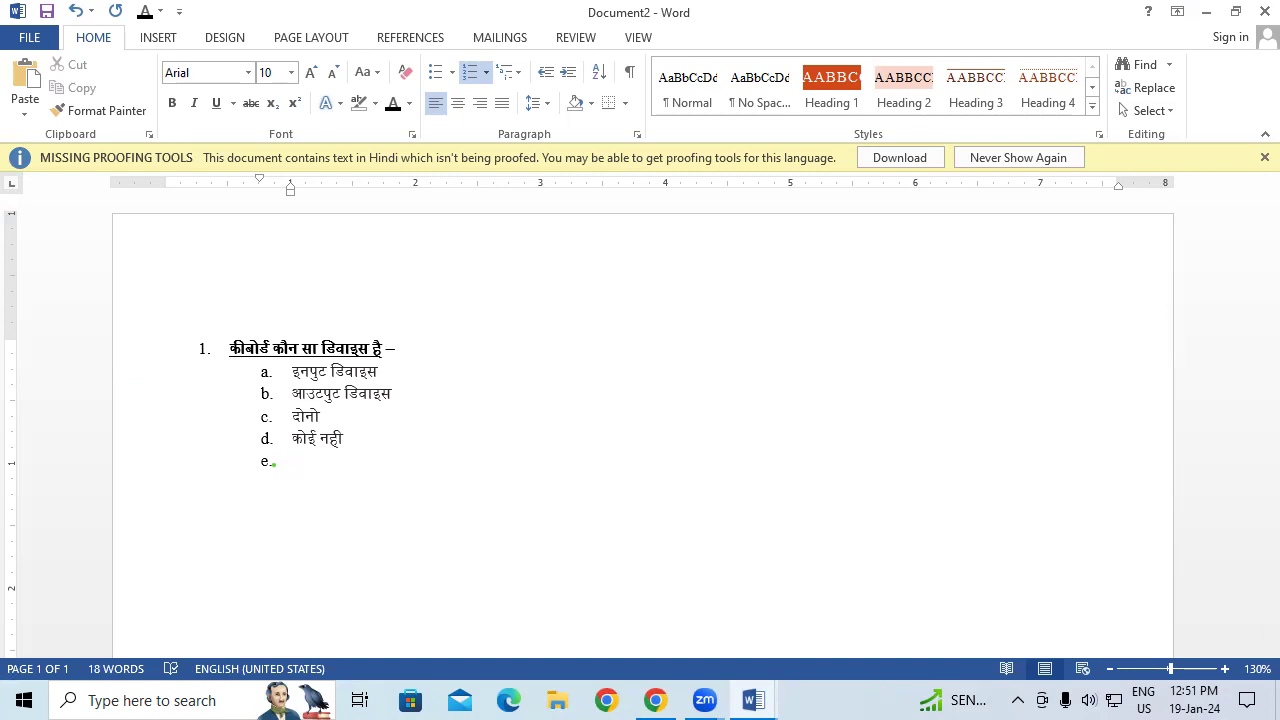
key("shift+Tab")
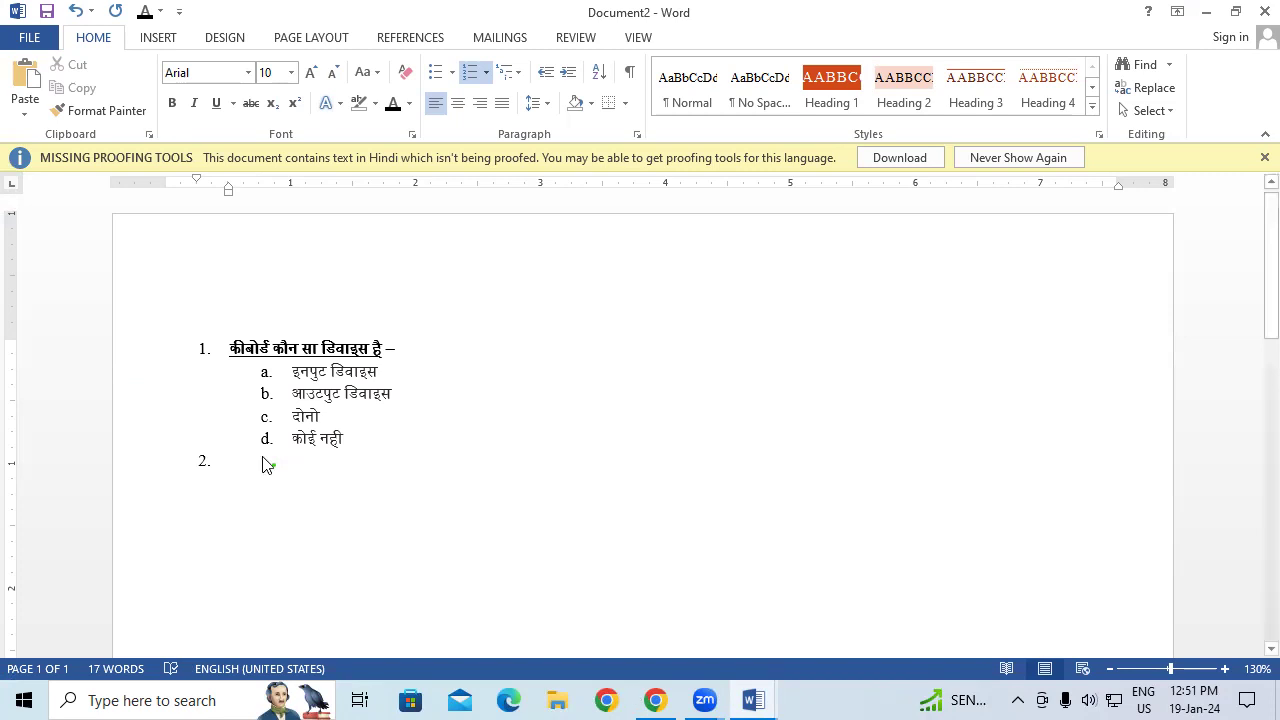
Paste question 2 'प्रिंटर कौन सा डिवाइस है –' and indent a new option line beneath it
key("alt+Tab")
left_click_drag(266, 517, 101, 517)
key("ctrl+c")
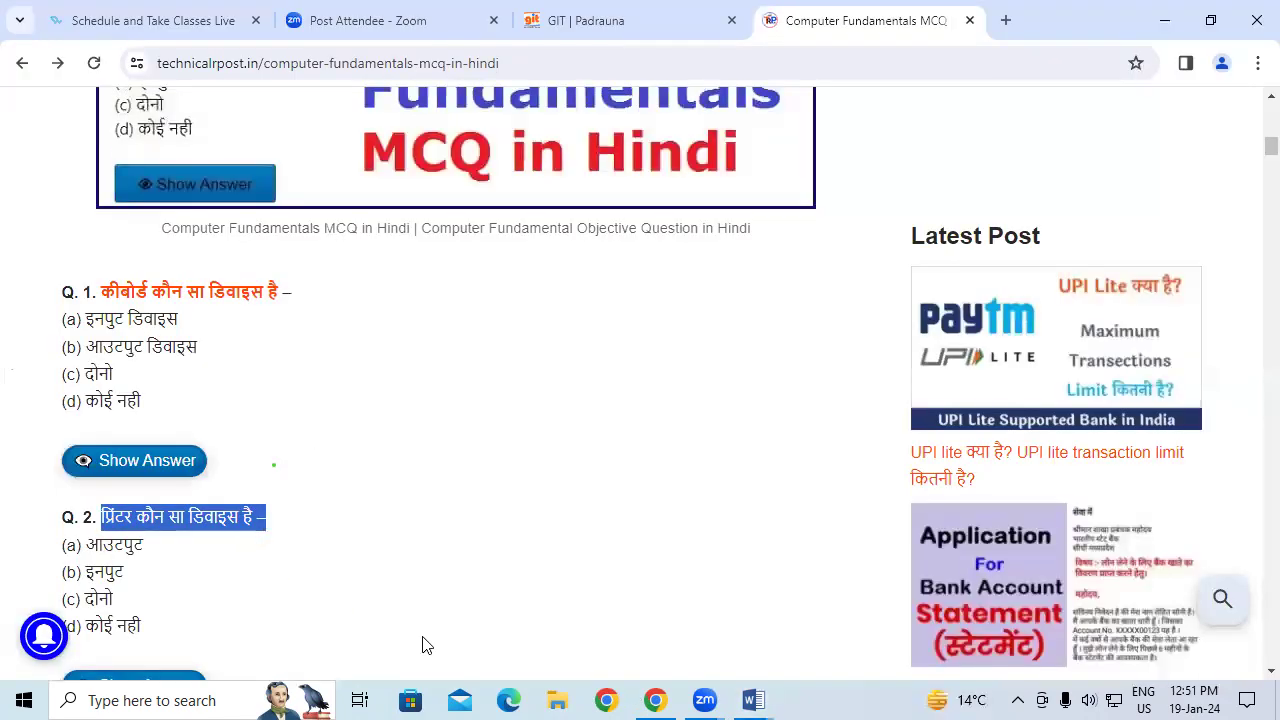
left_click(768, 697)
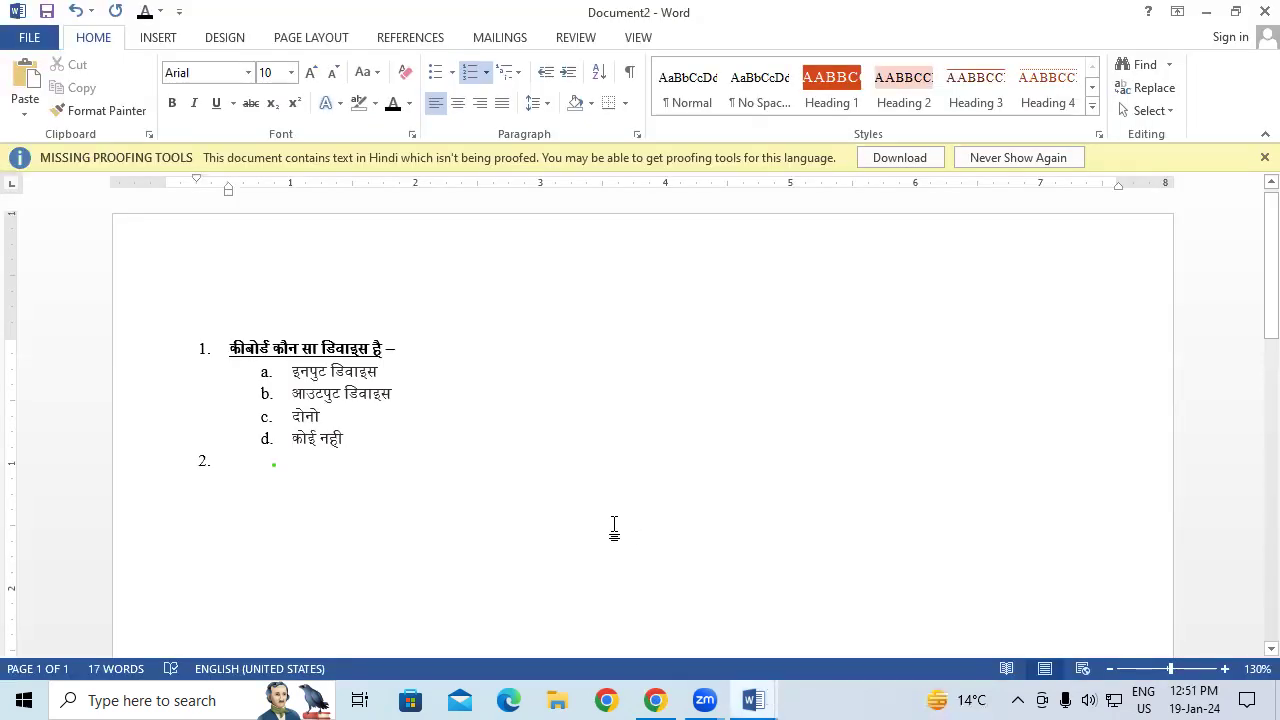
key("ctrl+v")
key("Return")
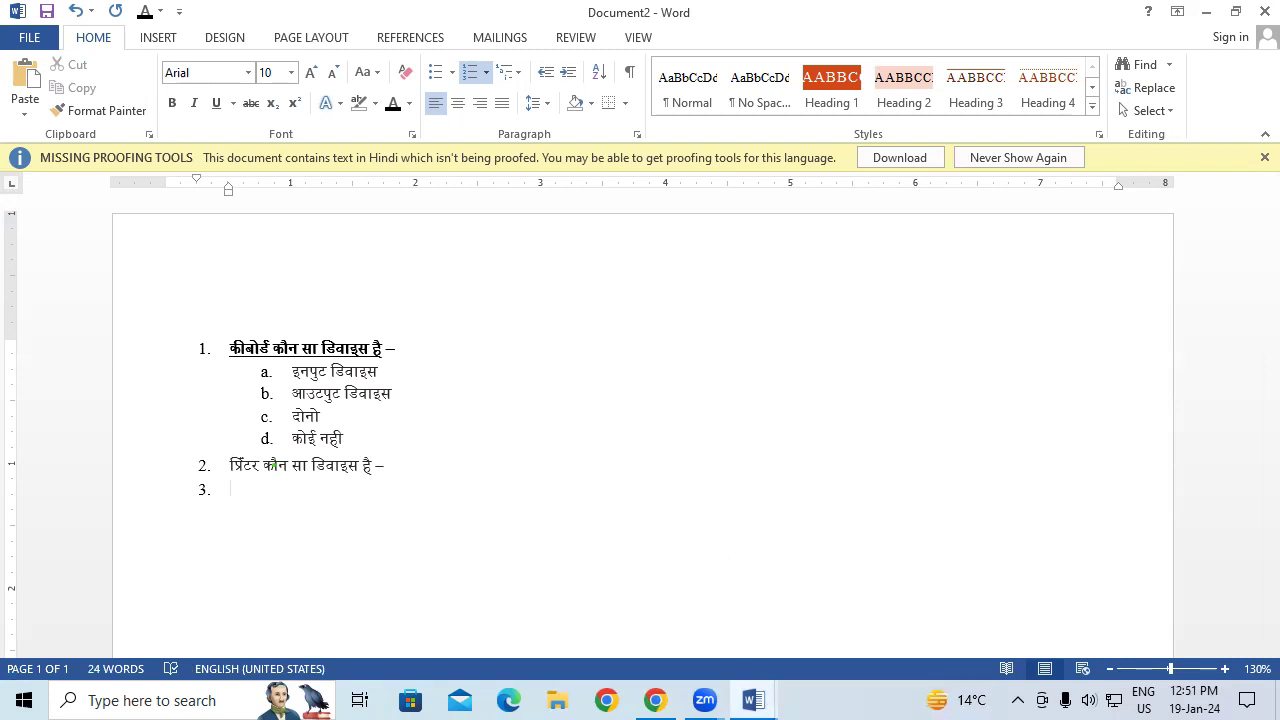
key("Tab")
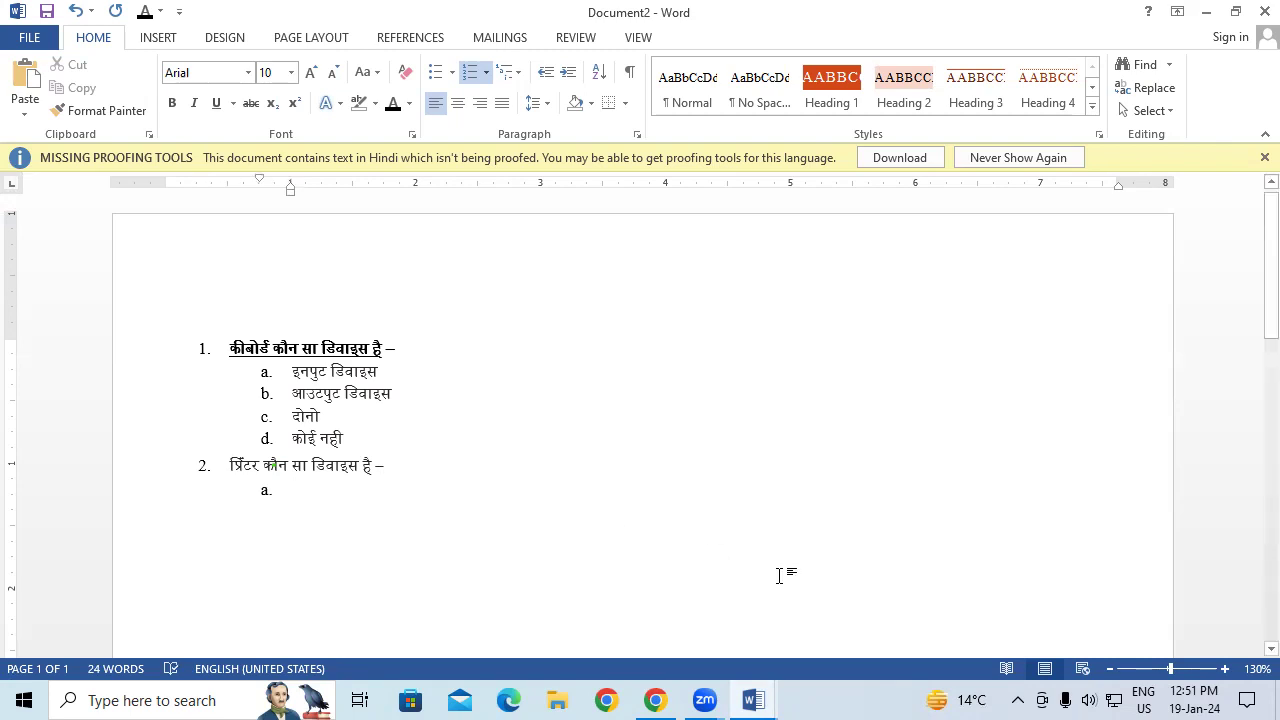
Paste आउटपुट and इनपुट from the web page as options a and b of question 2
left_click(655, 700)
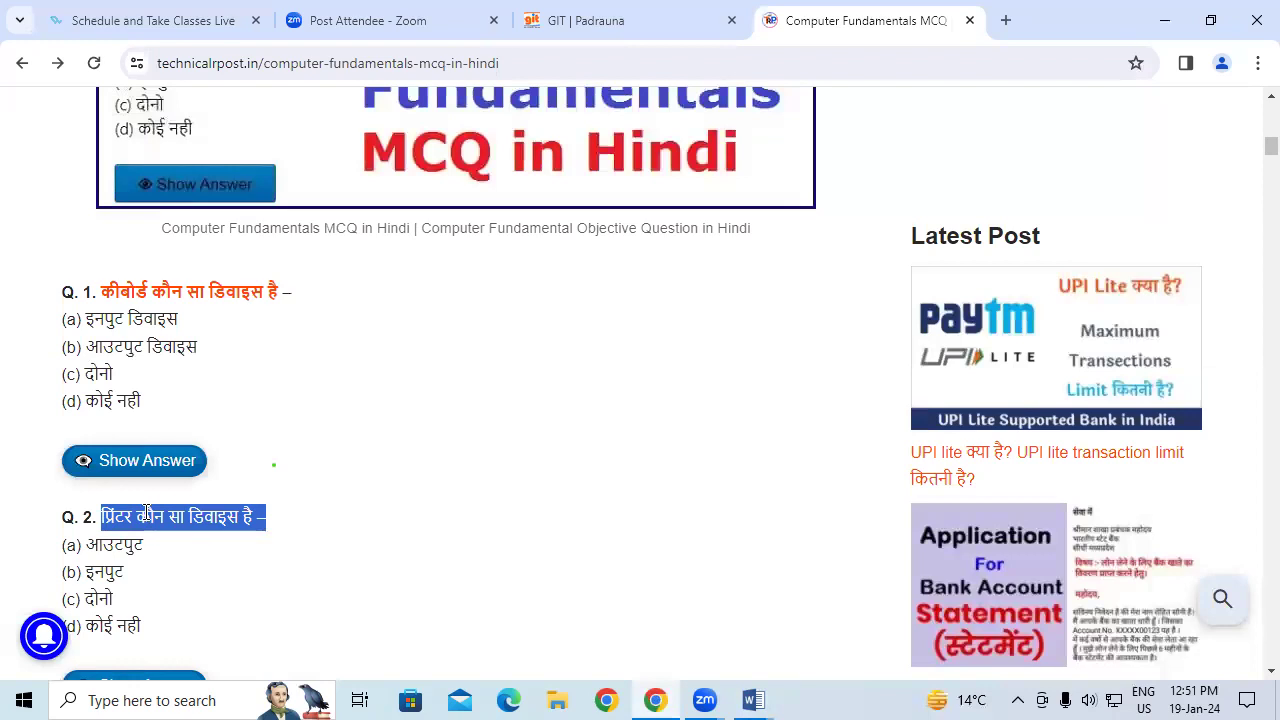
left_click_drag(141, 545, 85, 545)
key("ctrl+c")
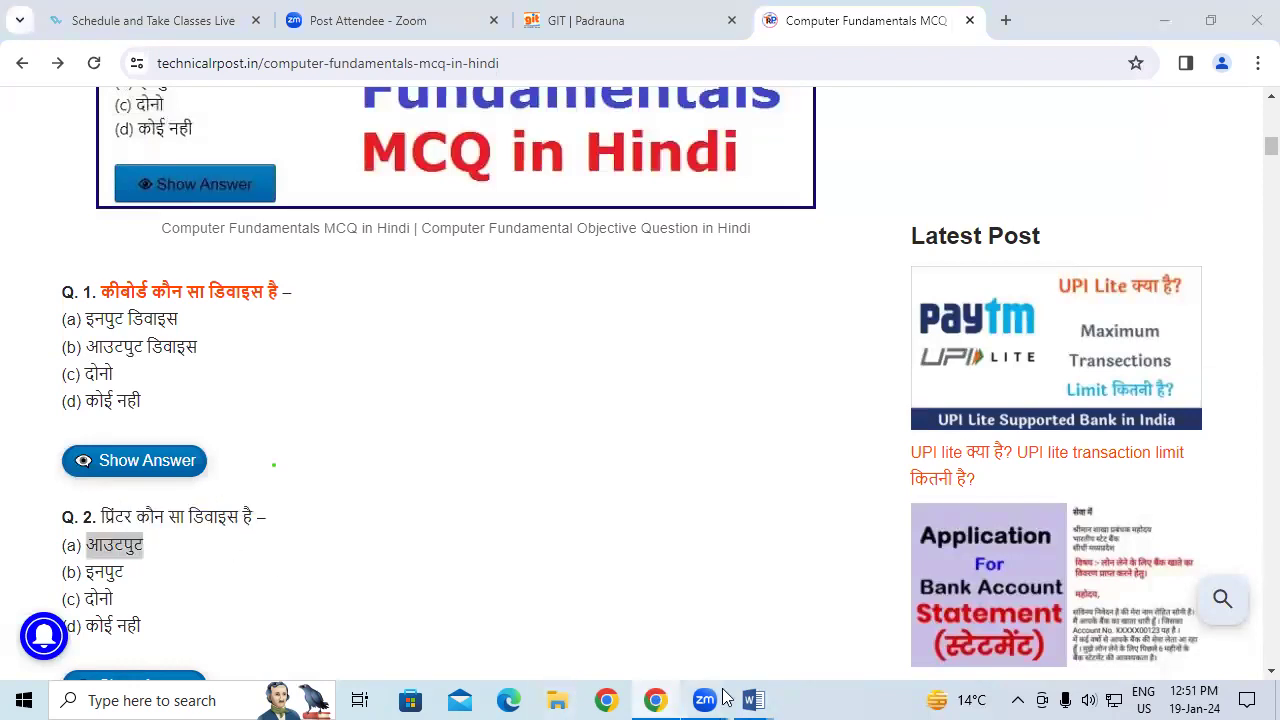
mouse_move(753, 700)
left_click(804, 658)
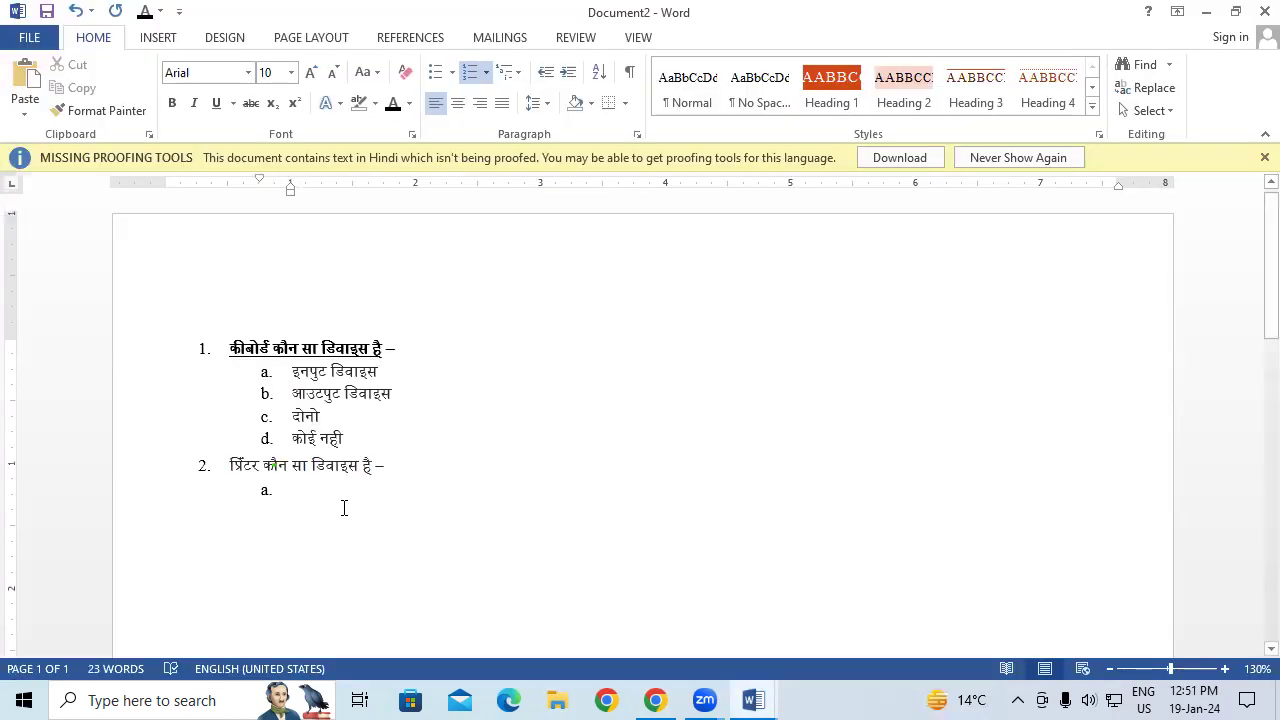
key("ctrl+v")
key("Return")
key("alt+Tab")
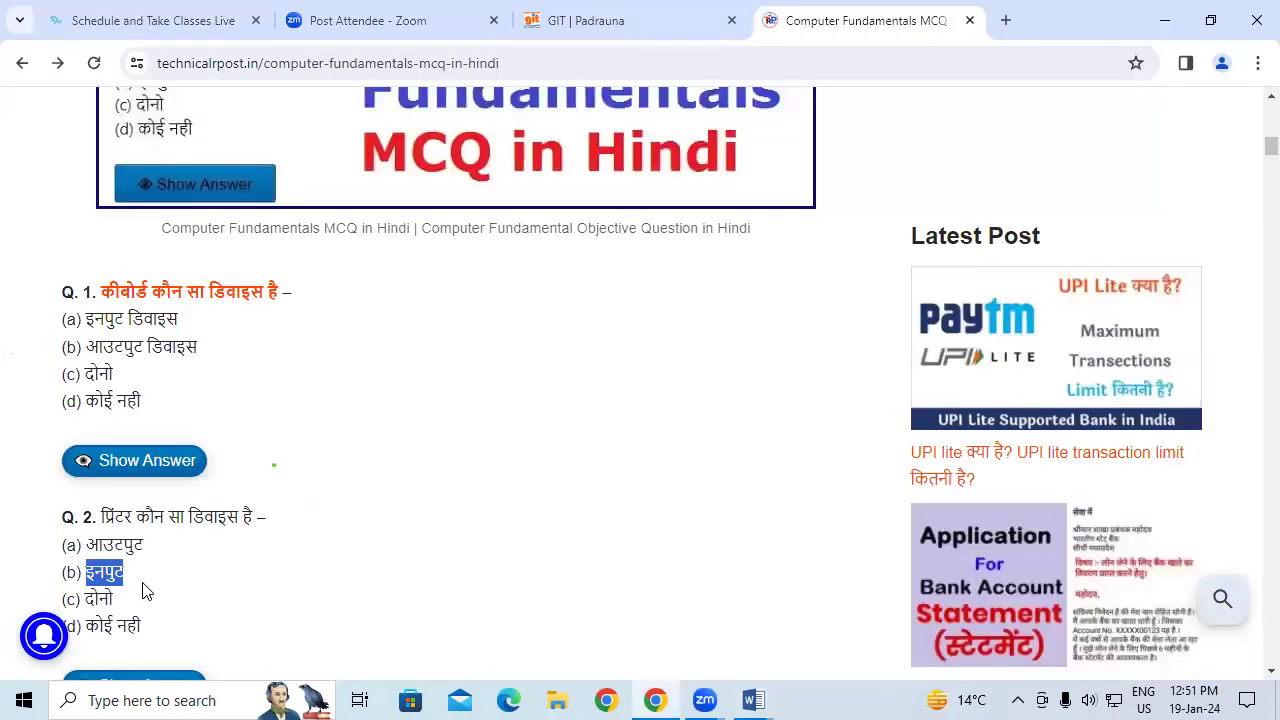
left_click(758, 698)
type("इनपुट")
key("Return")
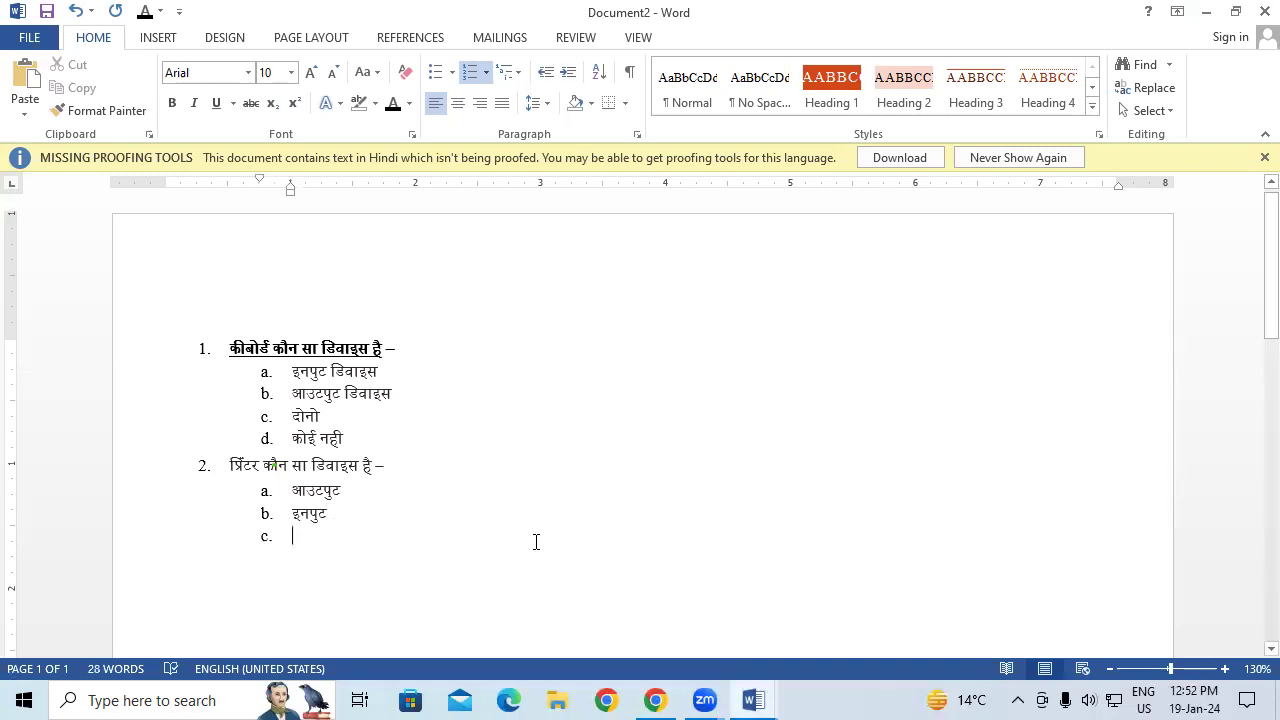
Reuse दोनो and कोई नही from question 1 as options c and d, start item 3, then select question 1
left_click_drag(327, 417, 291, 417)
key("ctrl+c")
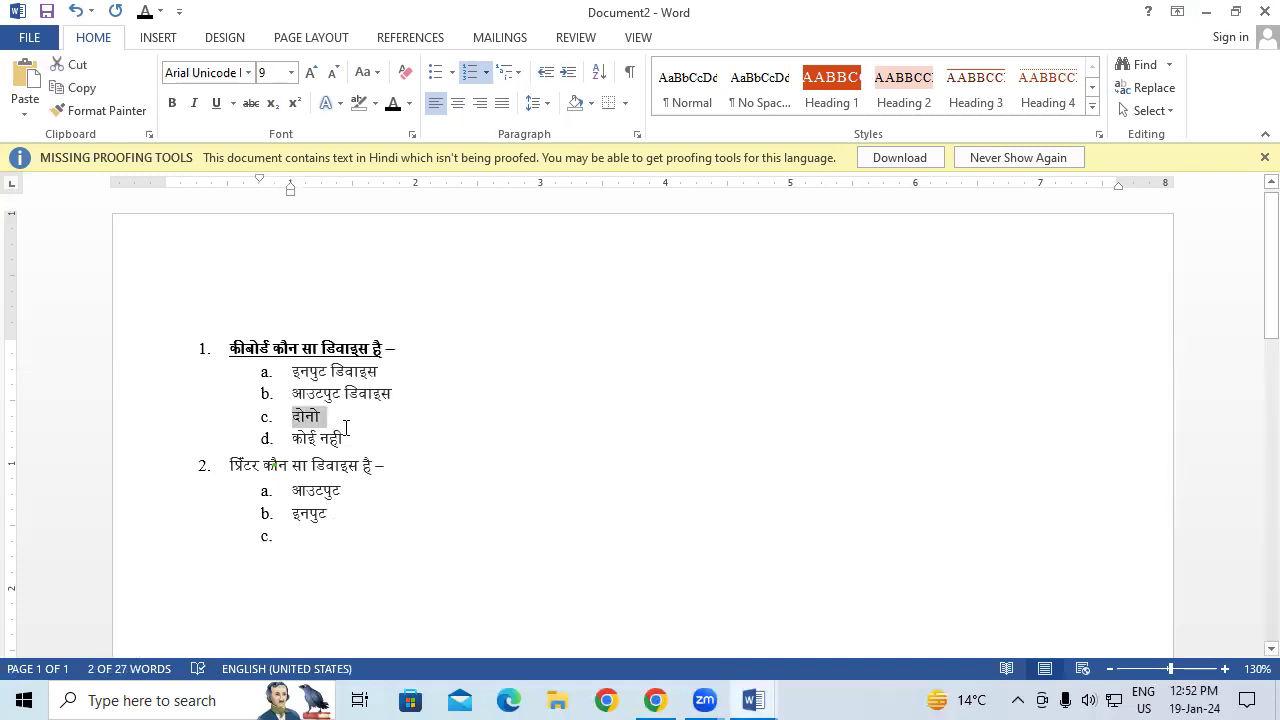
left_click(303, 540)
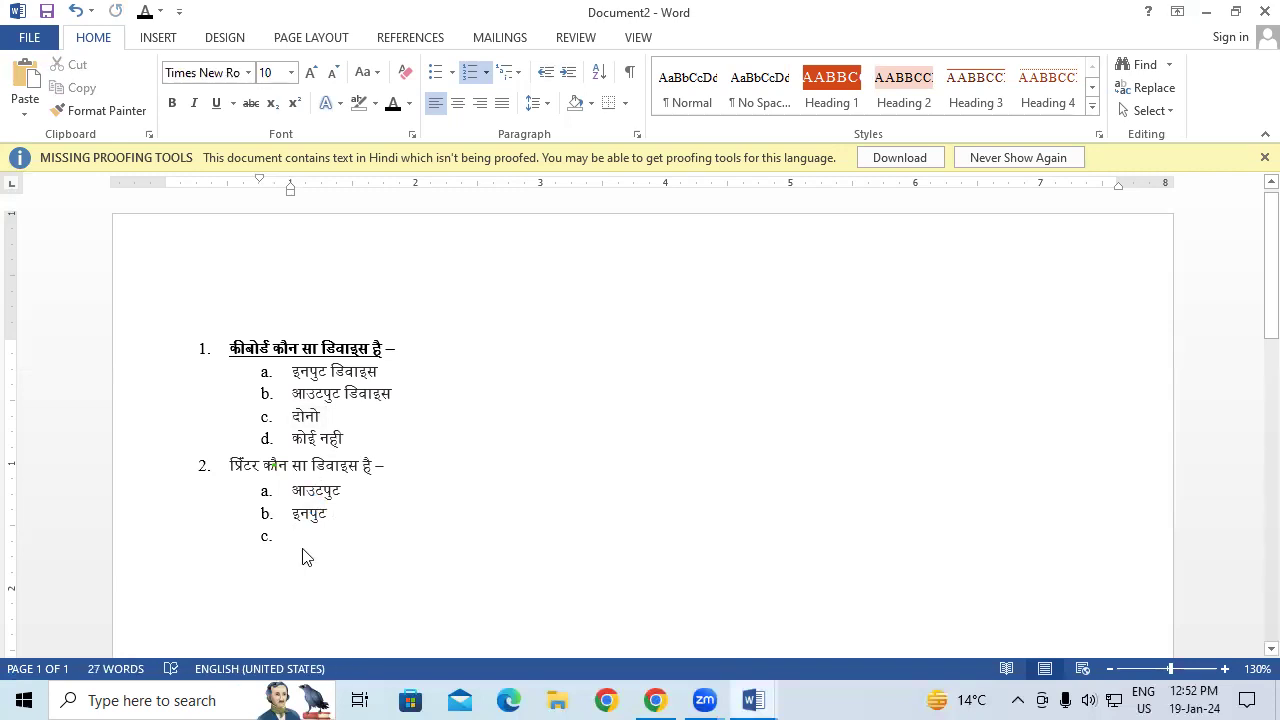
key("ctrl+v")
left_click_drag(292, 440, 346, 444)
key("ctrl+c")
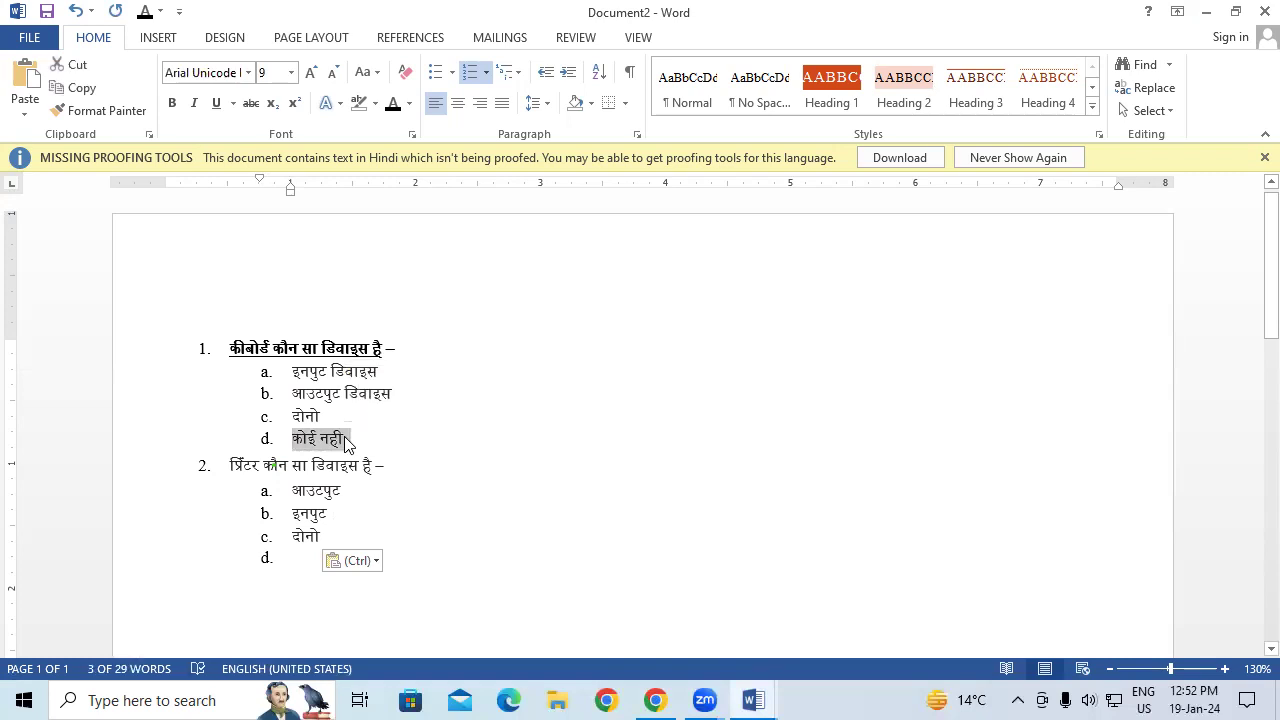
left_click(301, 555)
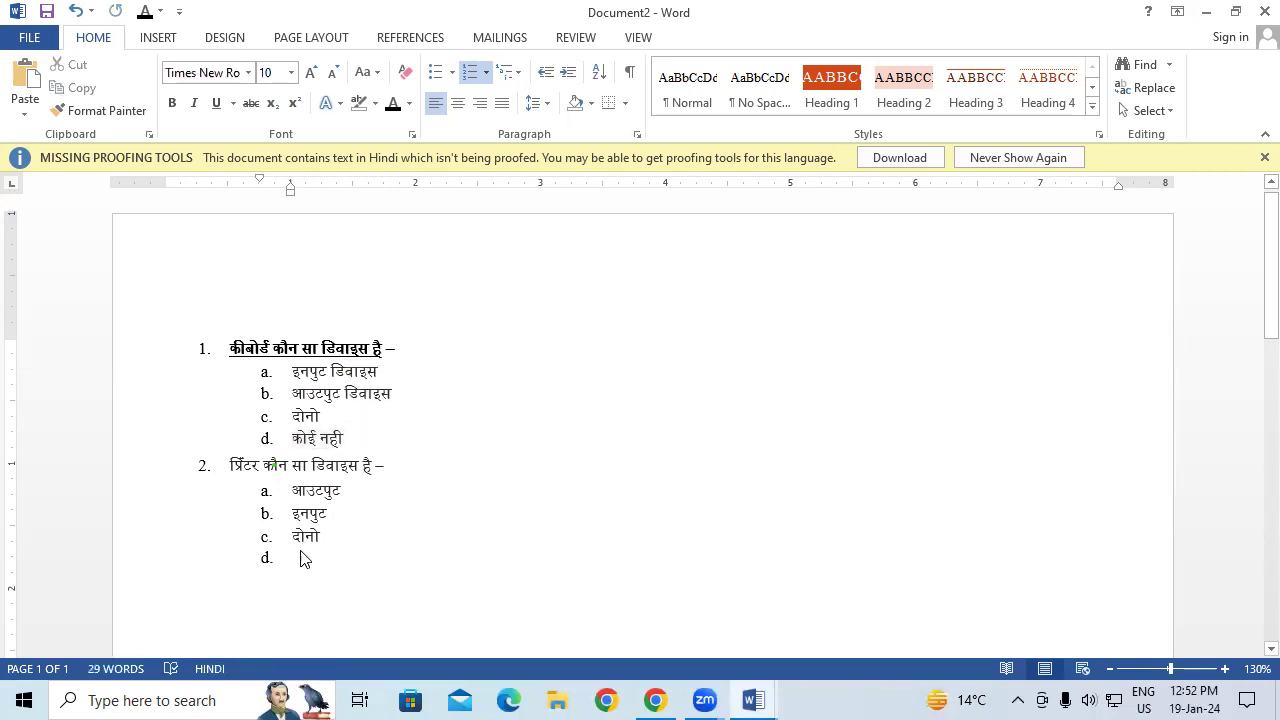
key("ctrl+v")
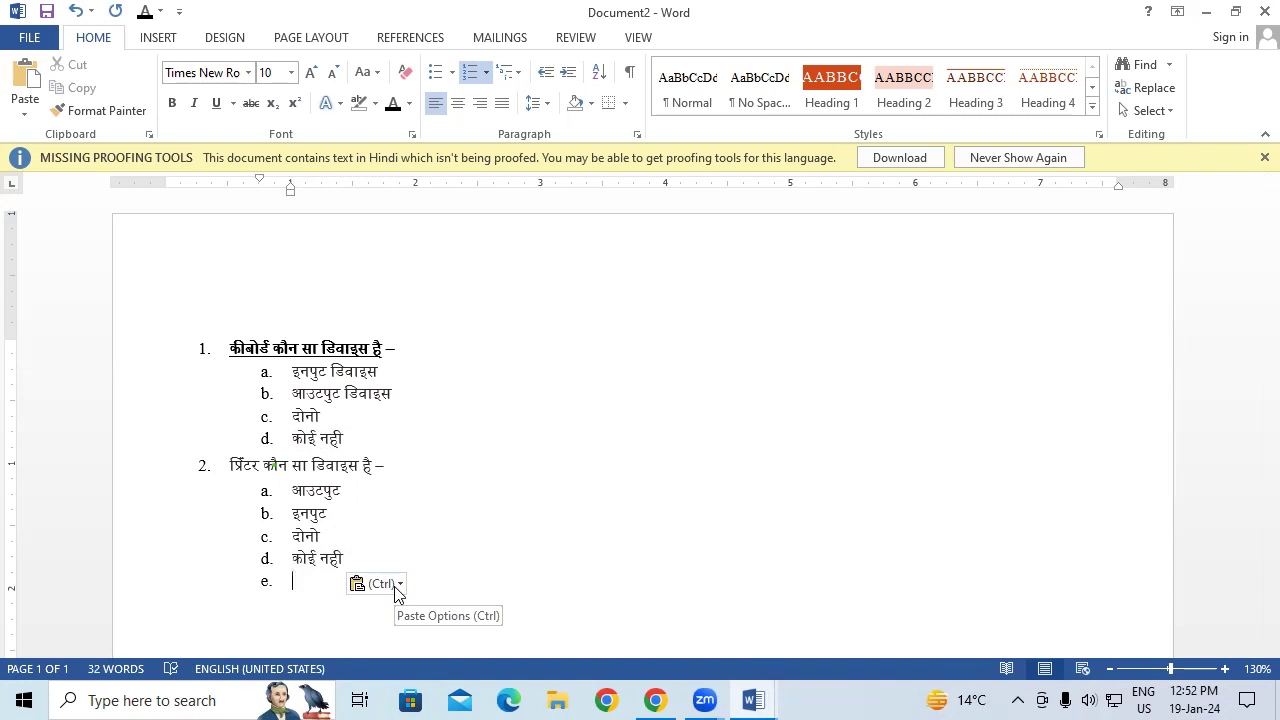
key("shift+Tab")
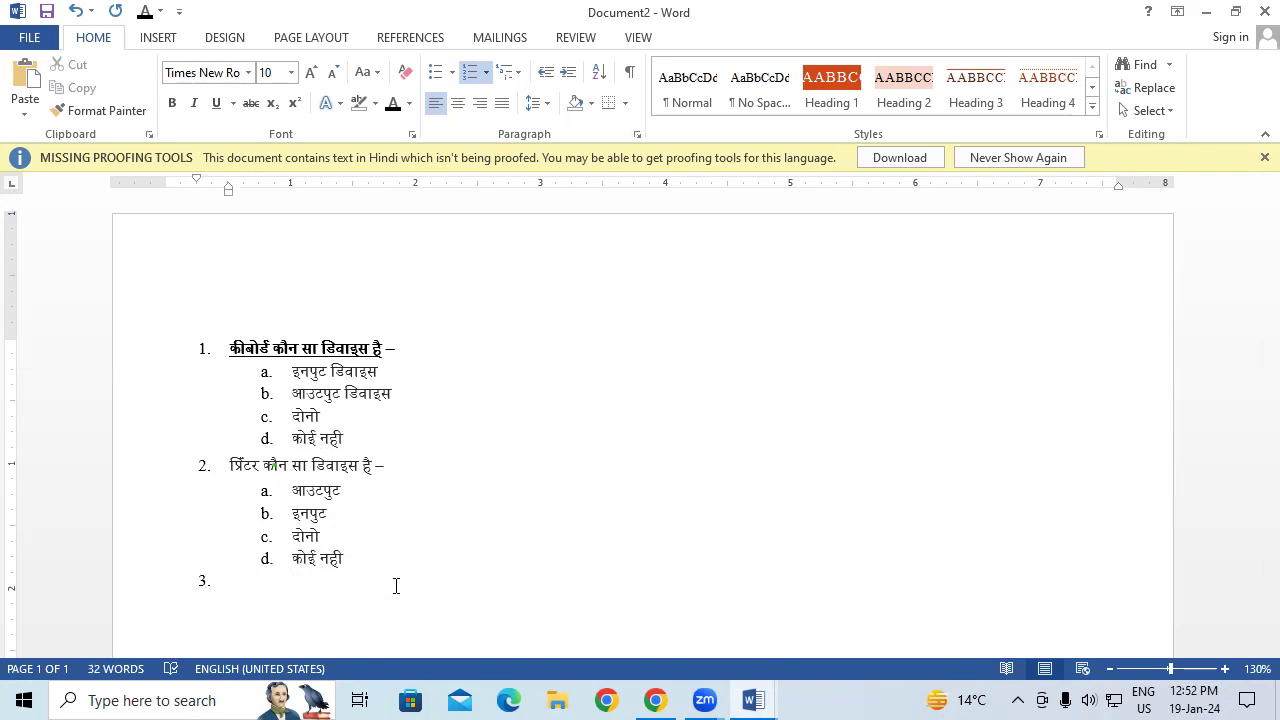
triple_click(234, 348)
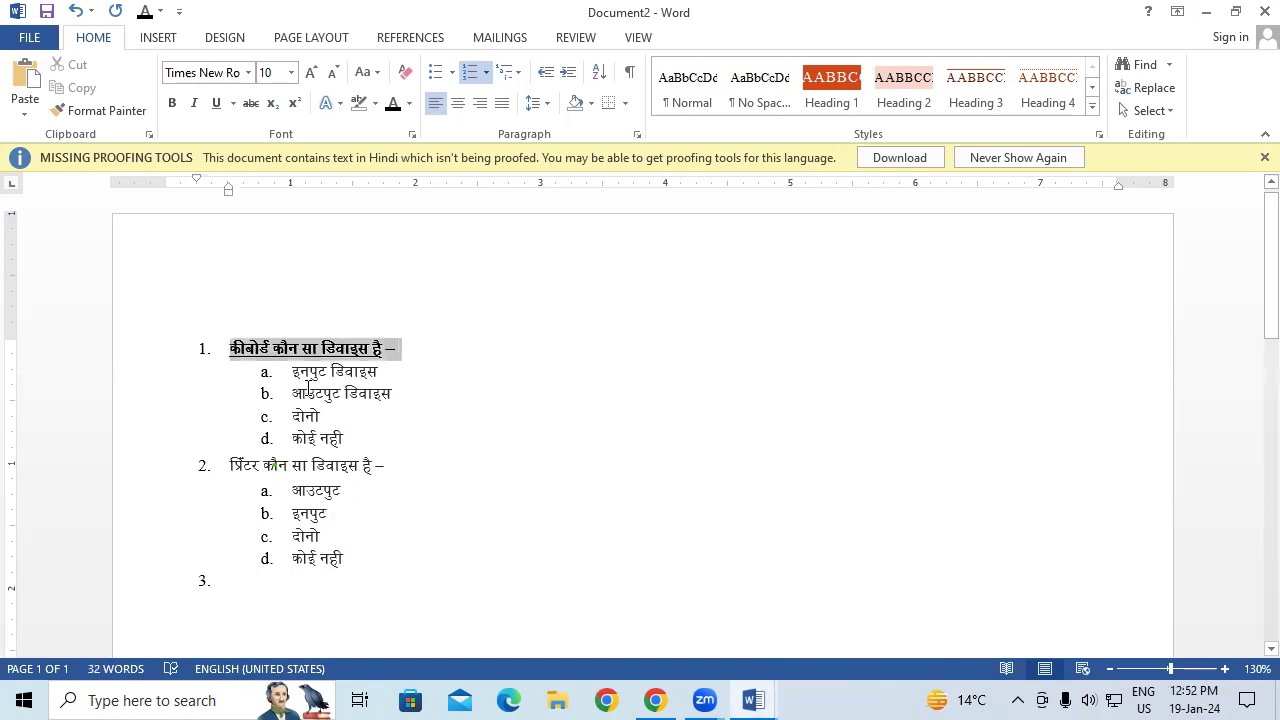
left_click_drag(309, 390, 360, 438)
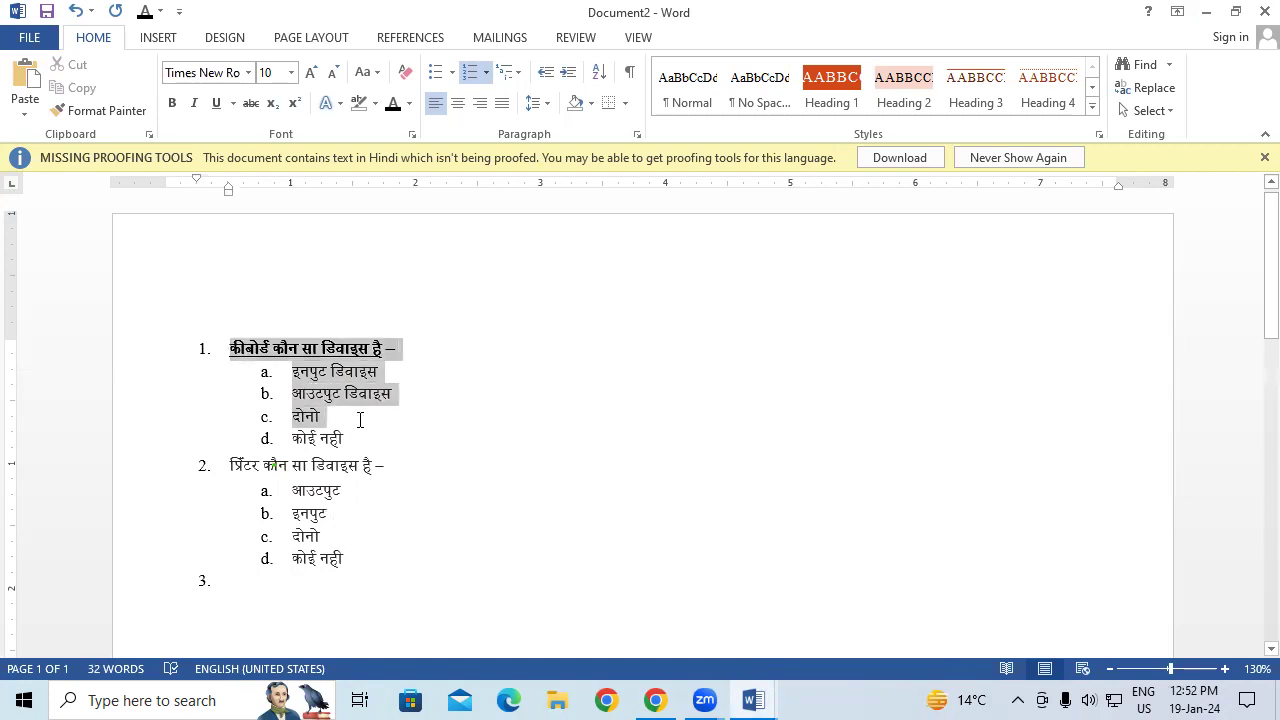
left_click(533, 103)
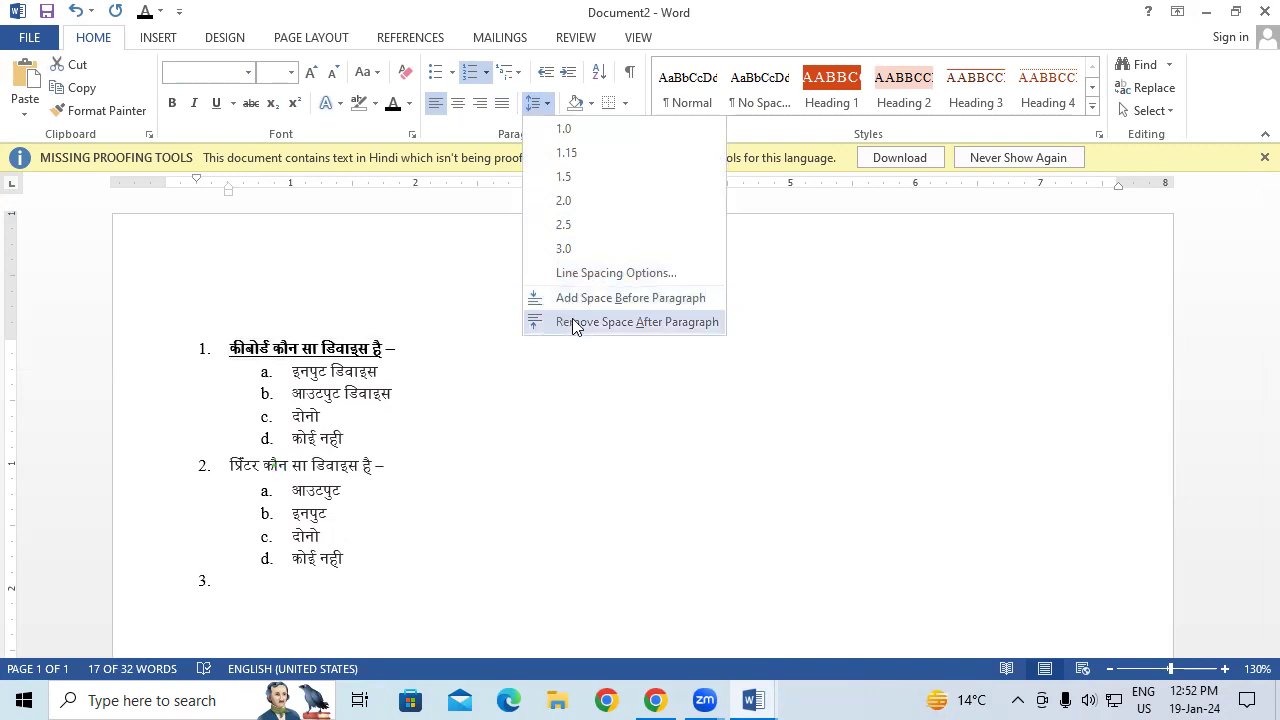
left_click(572, 318)
left_click(546, 370)
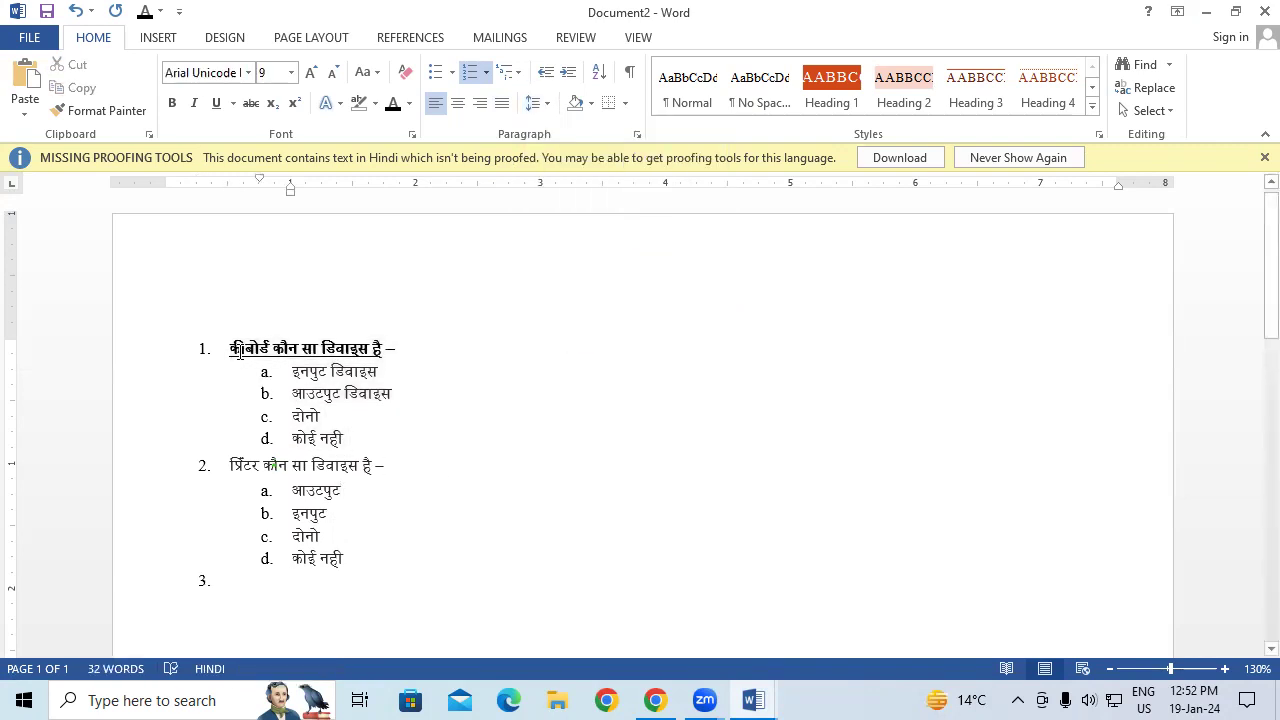
key("ctrl+a")
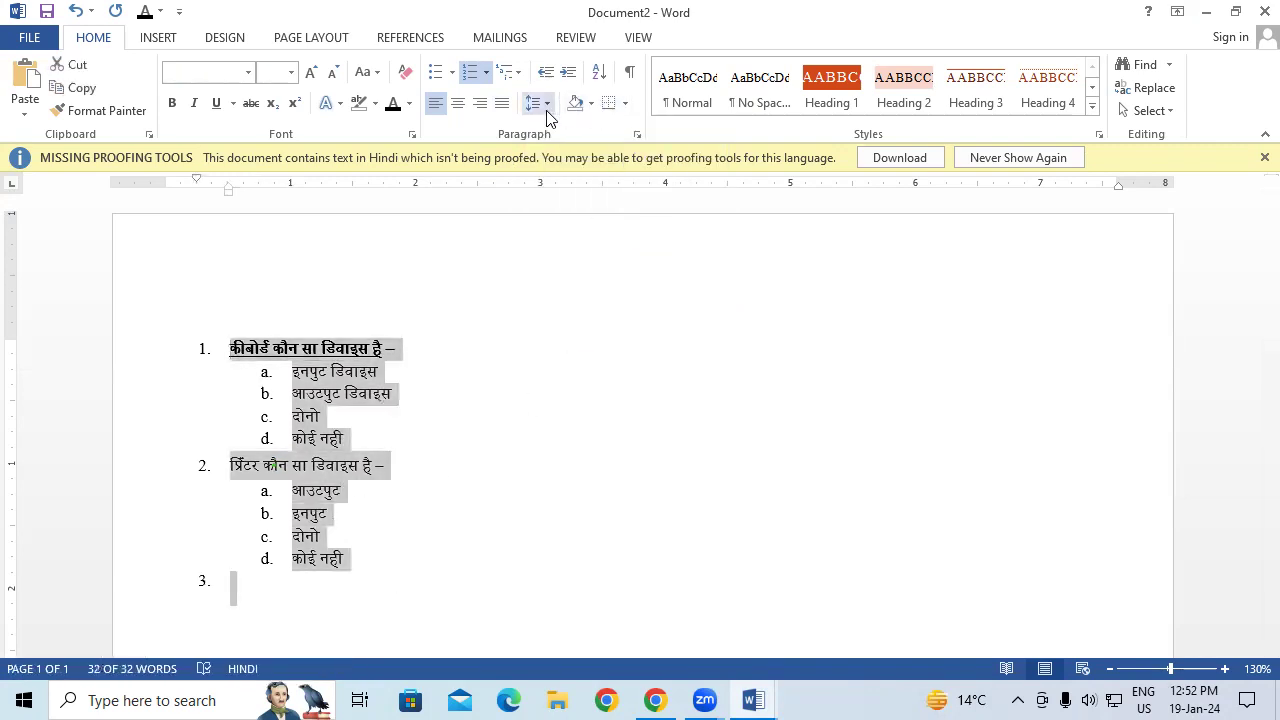
left_click(533, 103)
left_click(584, 320)
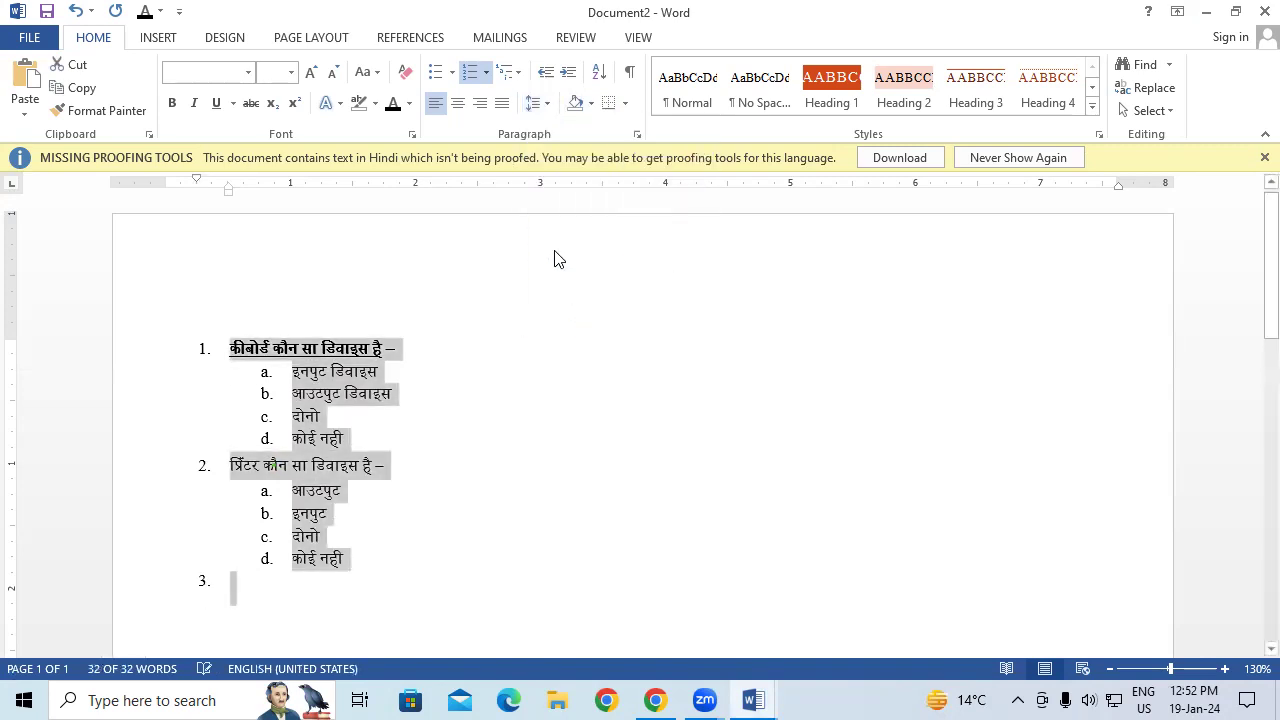
left_click(546, 103)
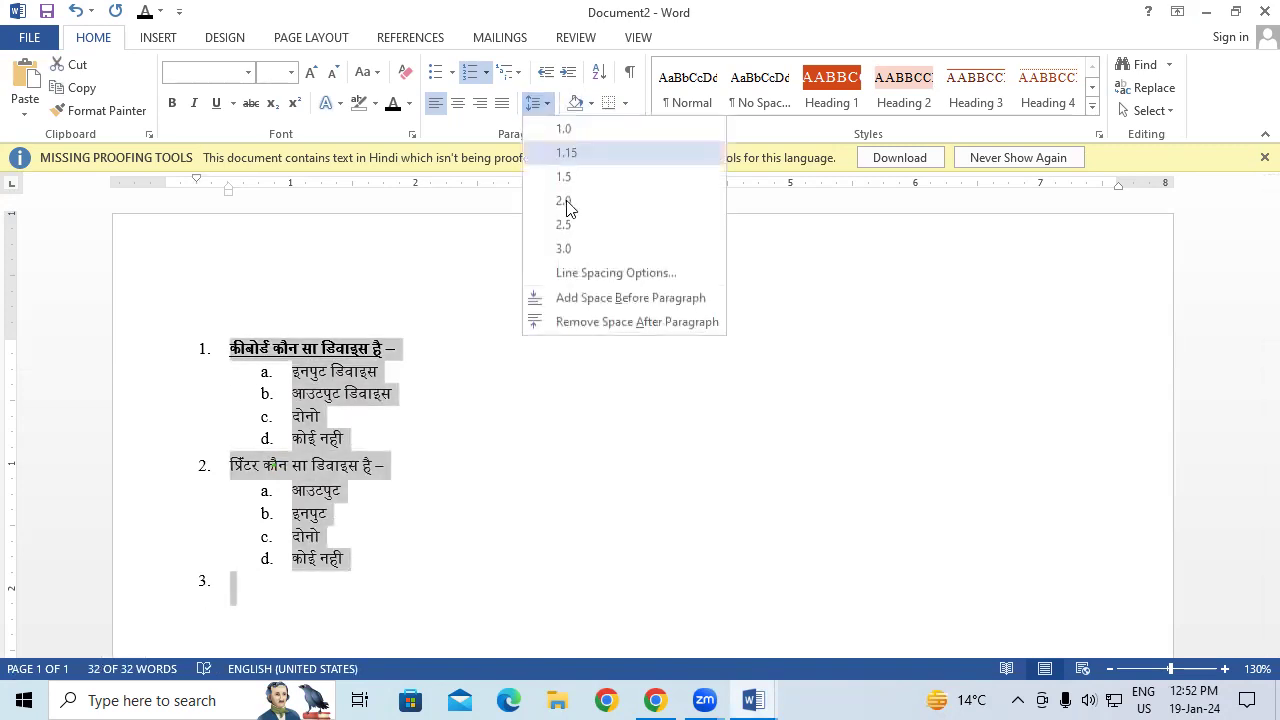
left_click(572, 322)
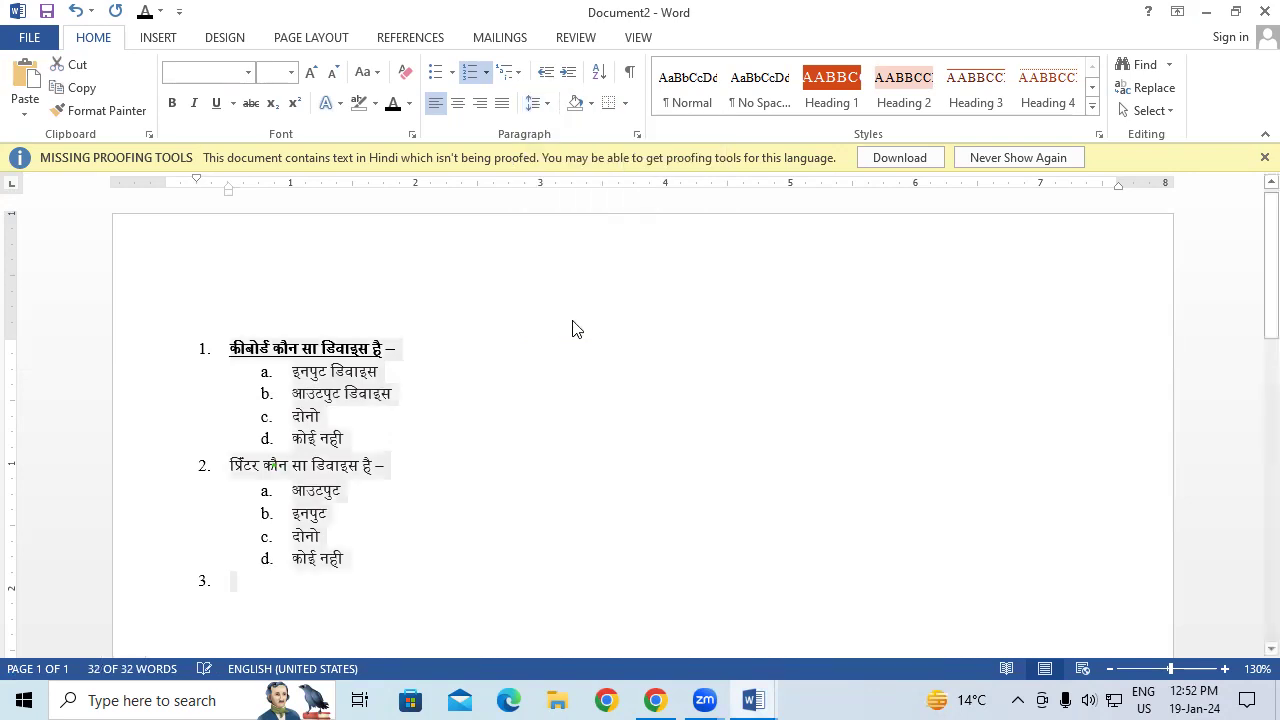
left_click(575, 441)
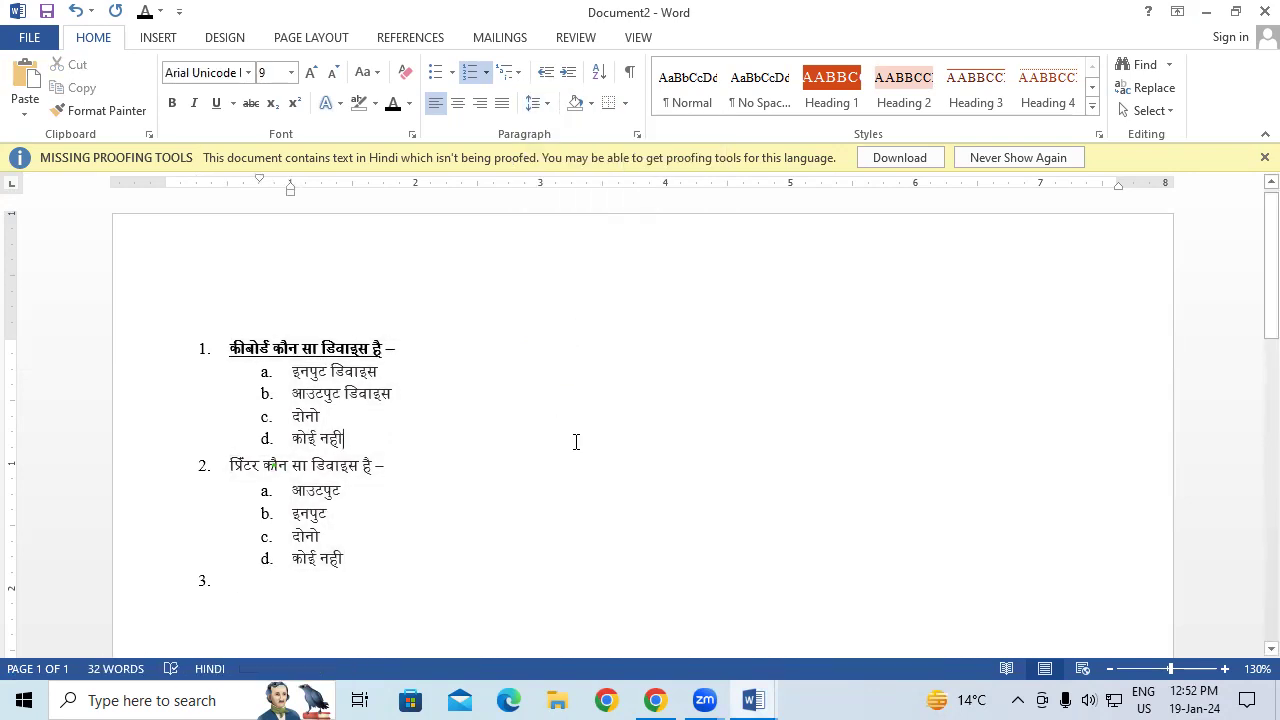
scroll(576, 442, "down", 2)
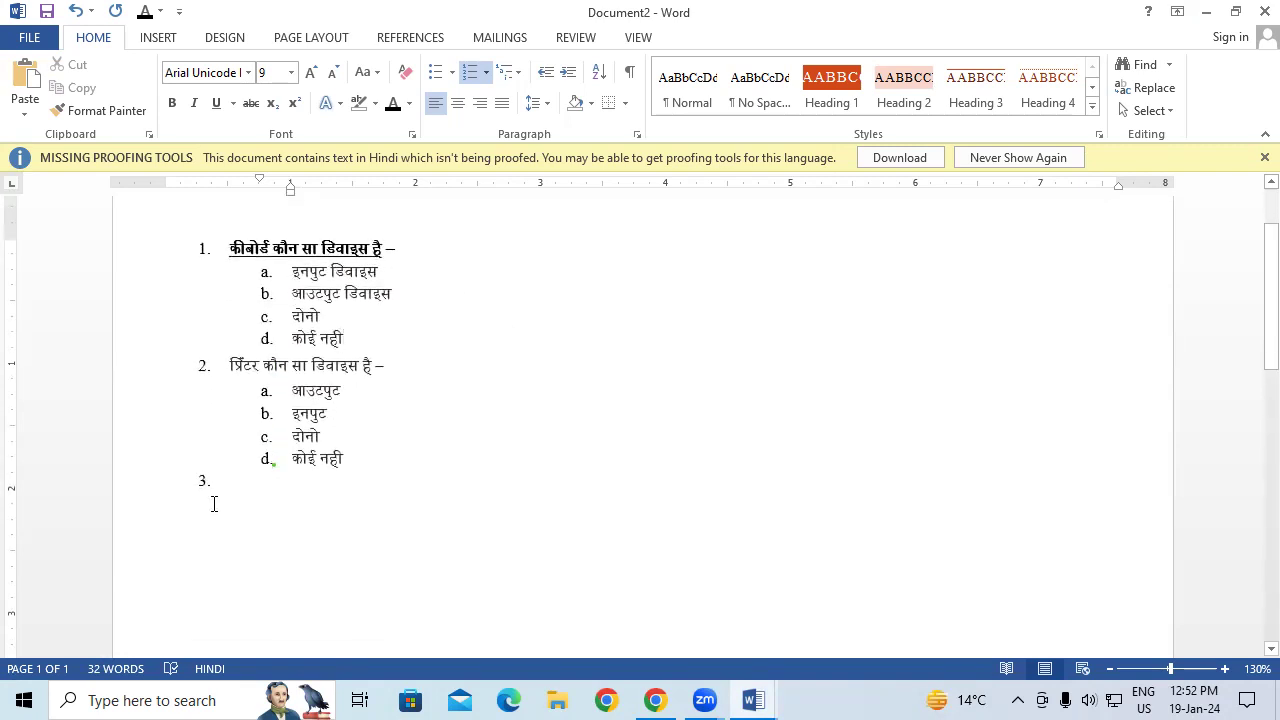
left_click_drag(224, 260, 354, 500)
left_click(340, 560)
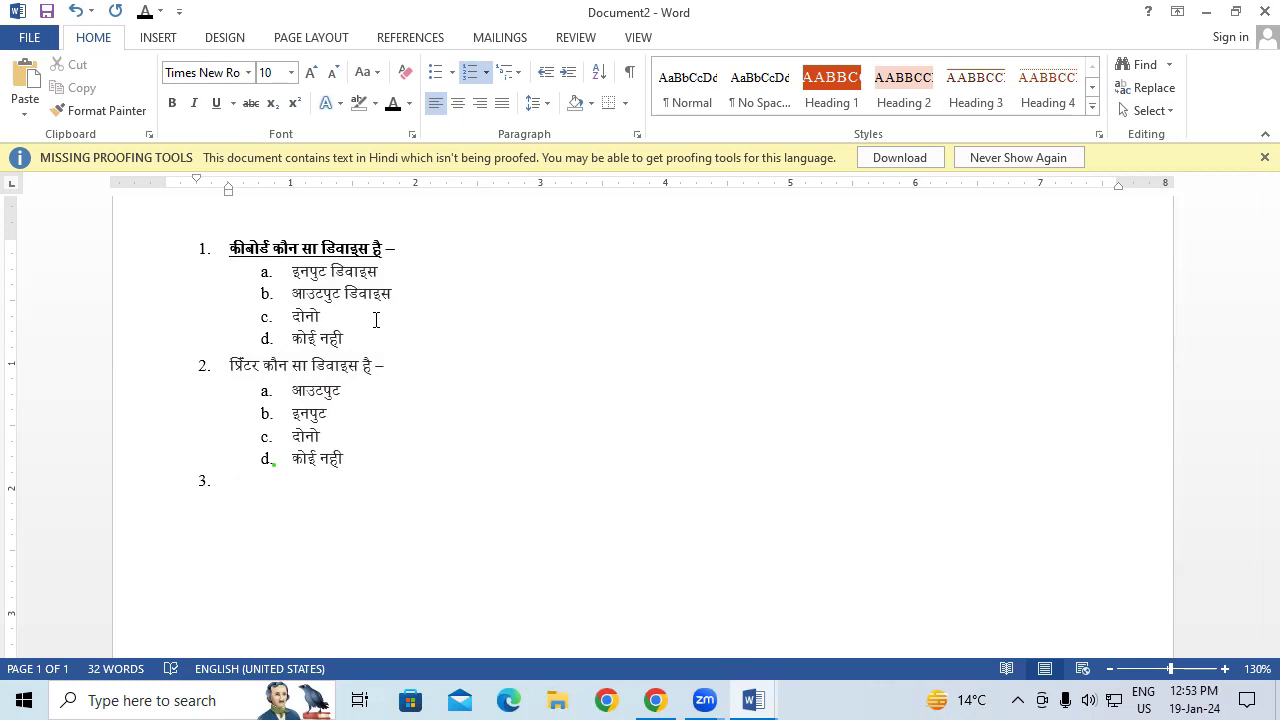
Close the Multilevel List gallery without choosing a style and create blank Document3
left_click(519, 72)
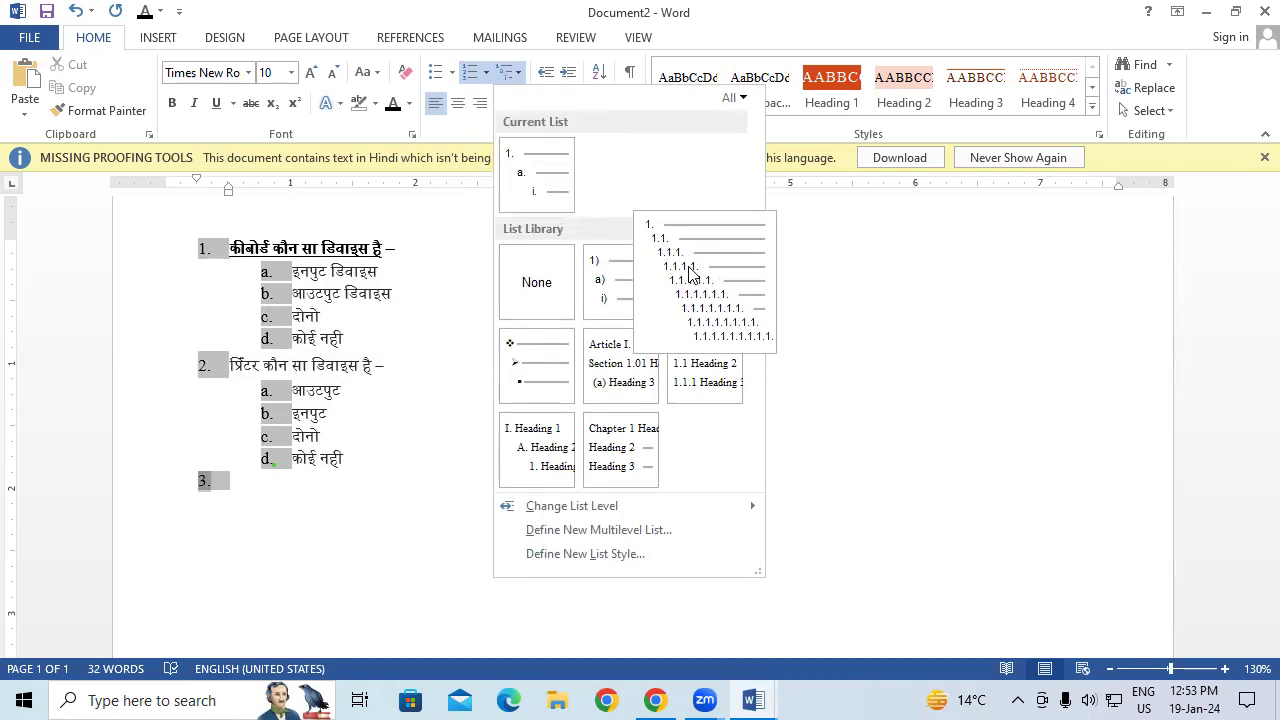
left_click(363, 491)
left_click(363, 491)
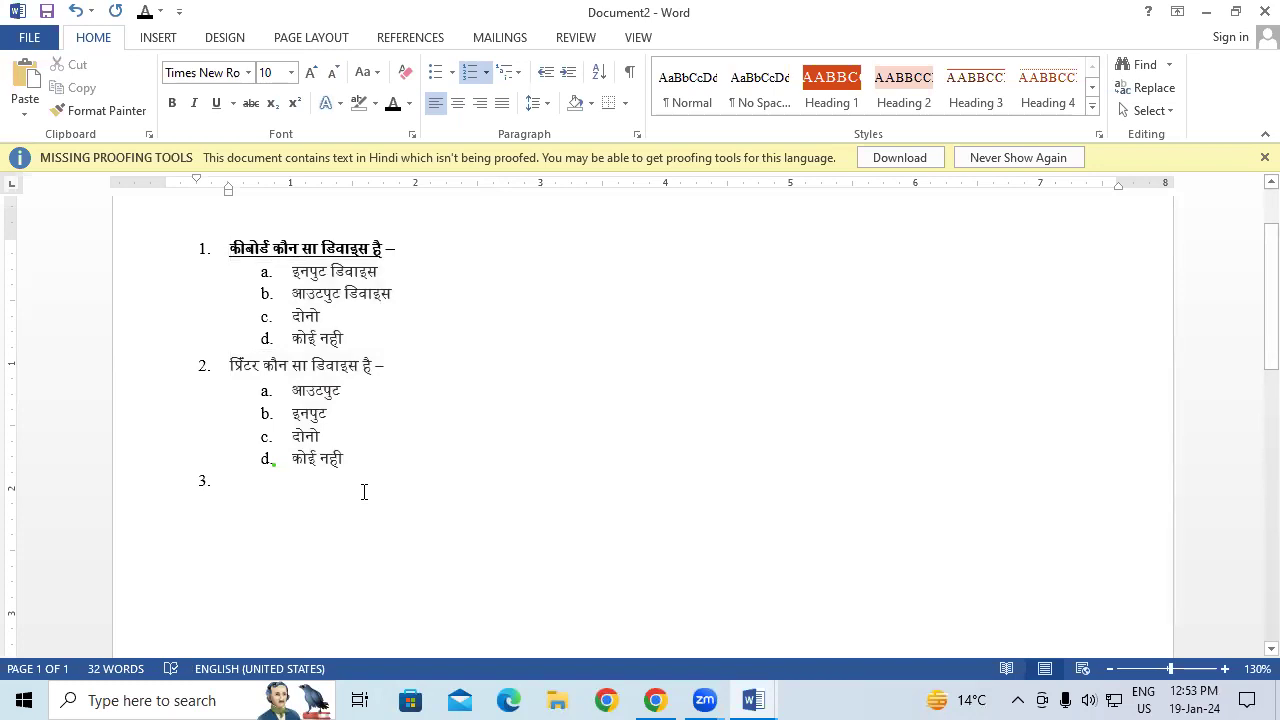
scroll(363, 491, "down", 1)
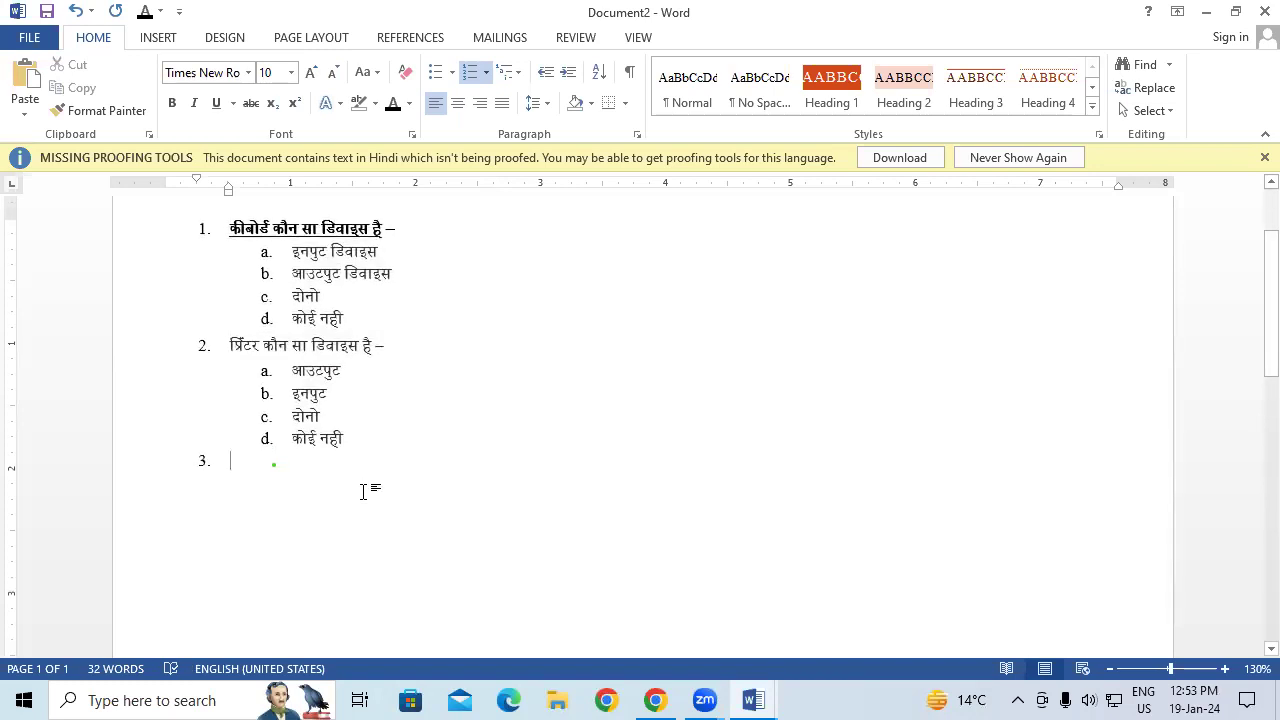
key("ctrl+n")
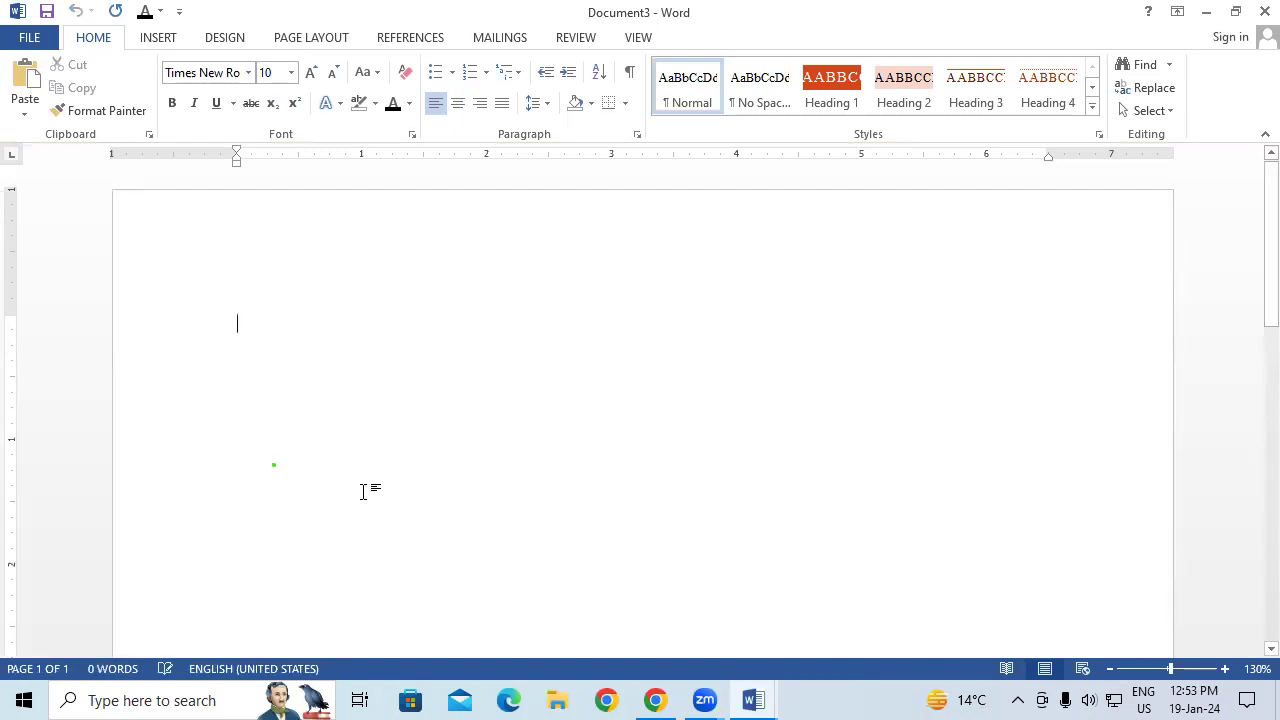
Apply the 1. / 1.1. / 1.1.1. multilevel list style to Document3's empty first line
scroll(363, 491, "down", 2)
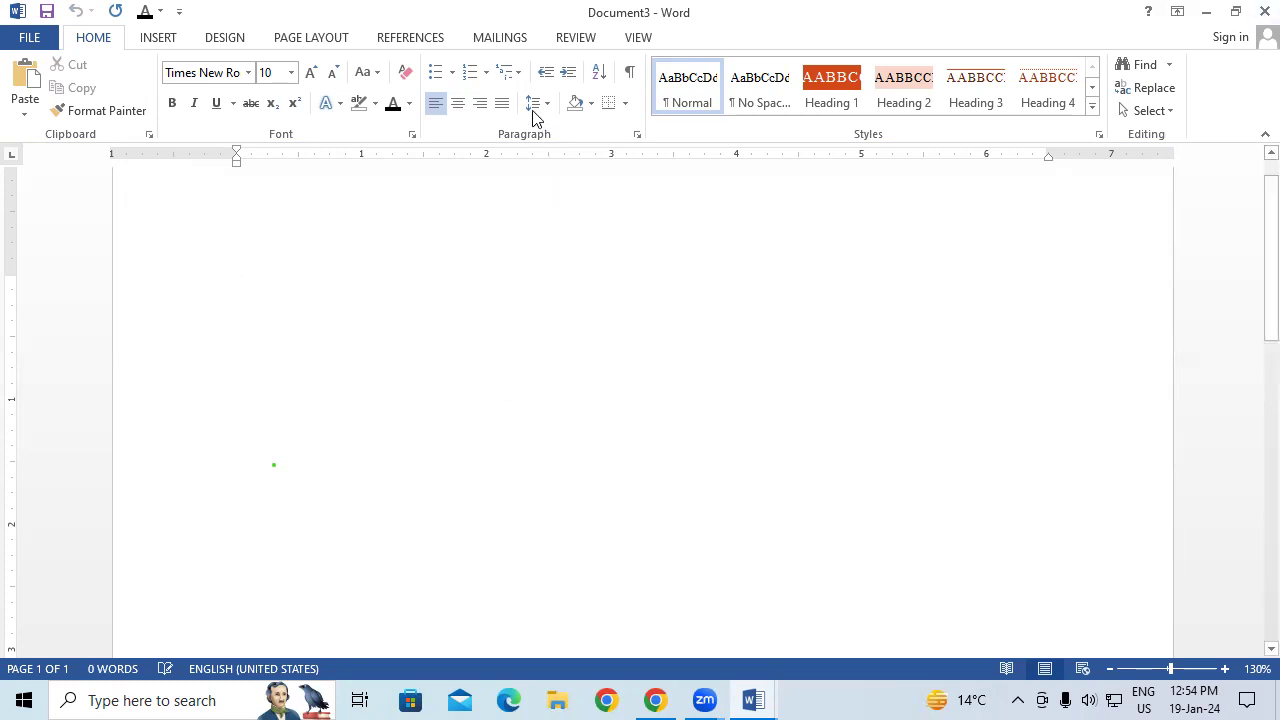
left_click(517, 74)
mouse_move(717, 278)
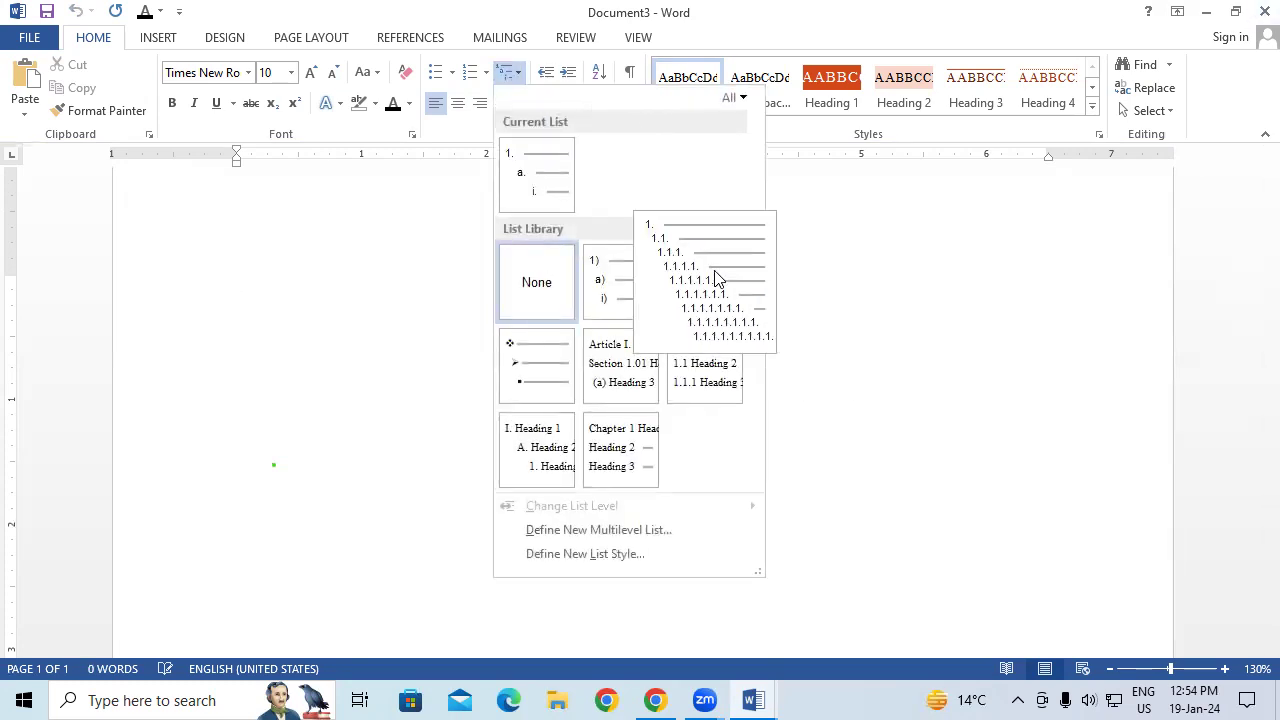
left_click(717, 278)
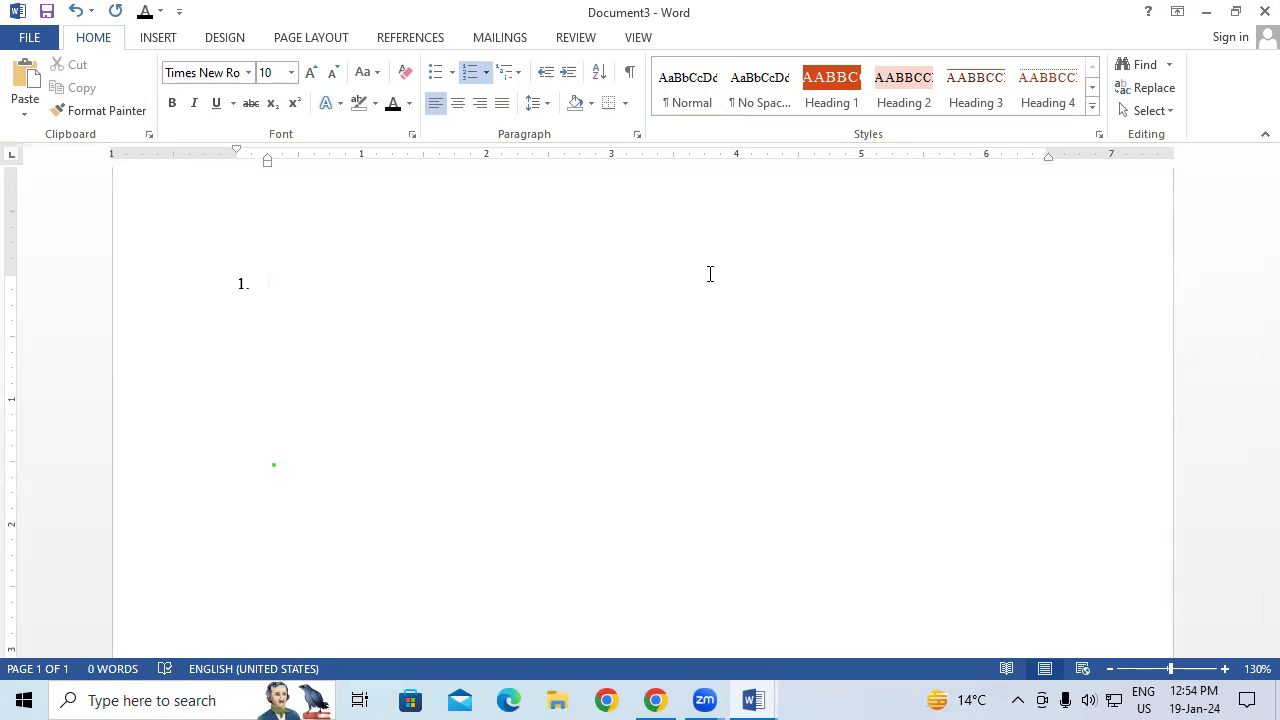
Type Computer, then undo the unwanted Computer Memory autocomplete heading back to an empty line
type("Computer")
key("Return")
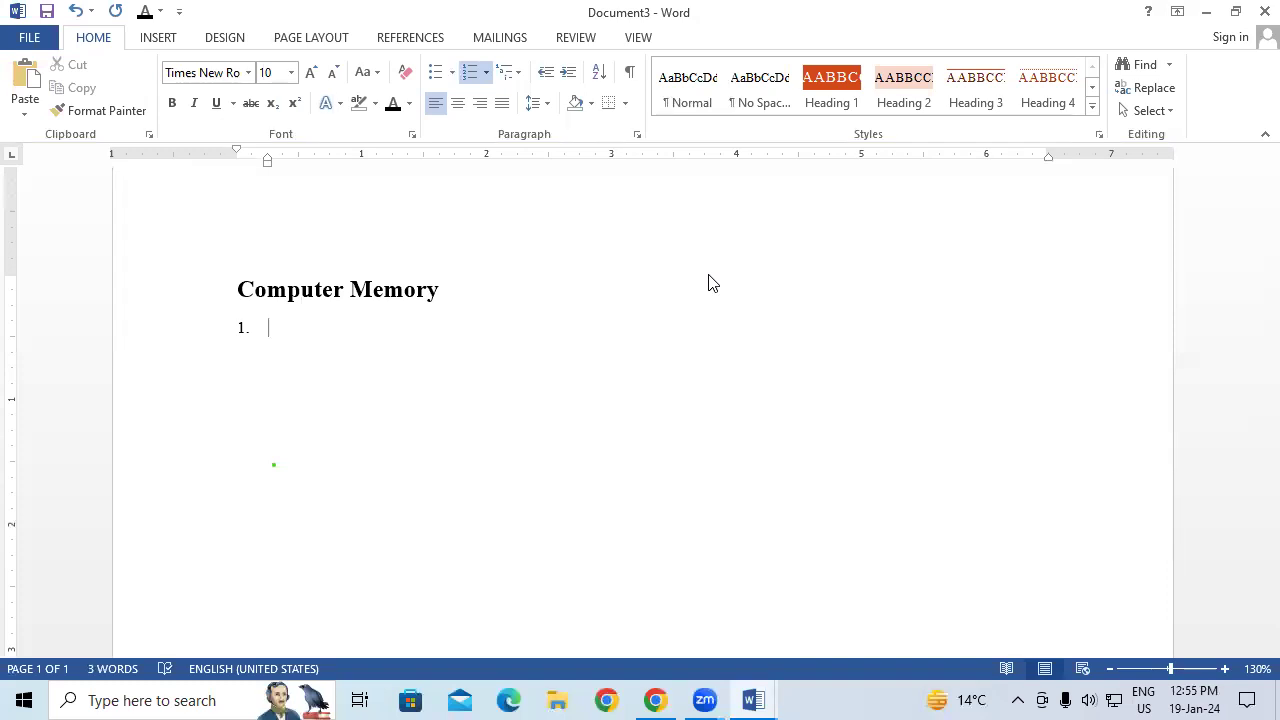
type("=")
key("BackSpace")
key("BackSpace")
key("BackSpace")
key("BackSpace")
key("BackSpace")
key("BackSpace")
key("BackSpace")
key("BackSpace")
key("BackSpace")
key("BackSpace")
key("BackSpace")
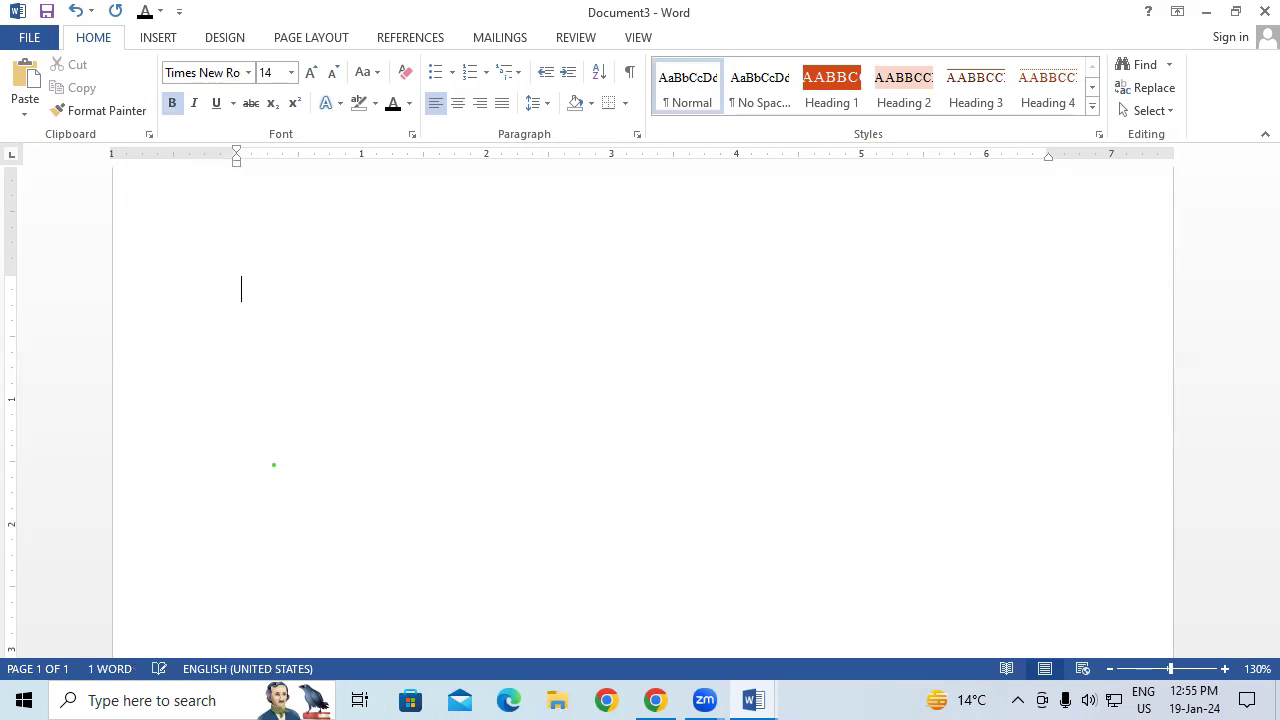
key("ctrl+z")
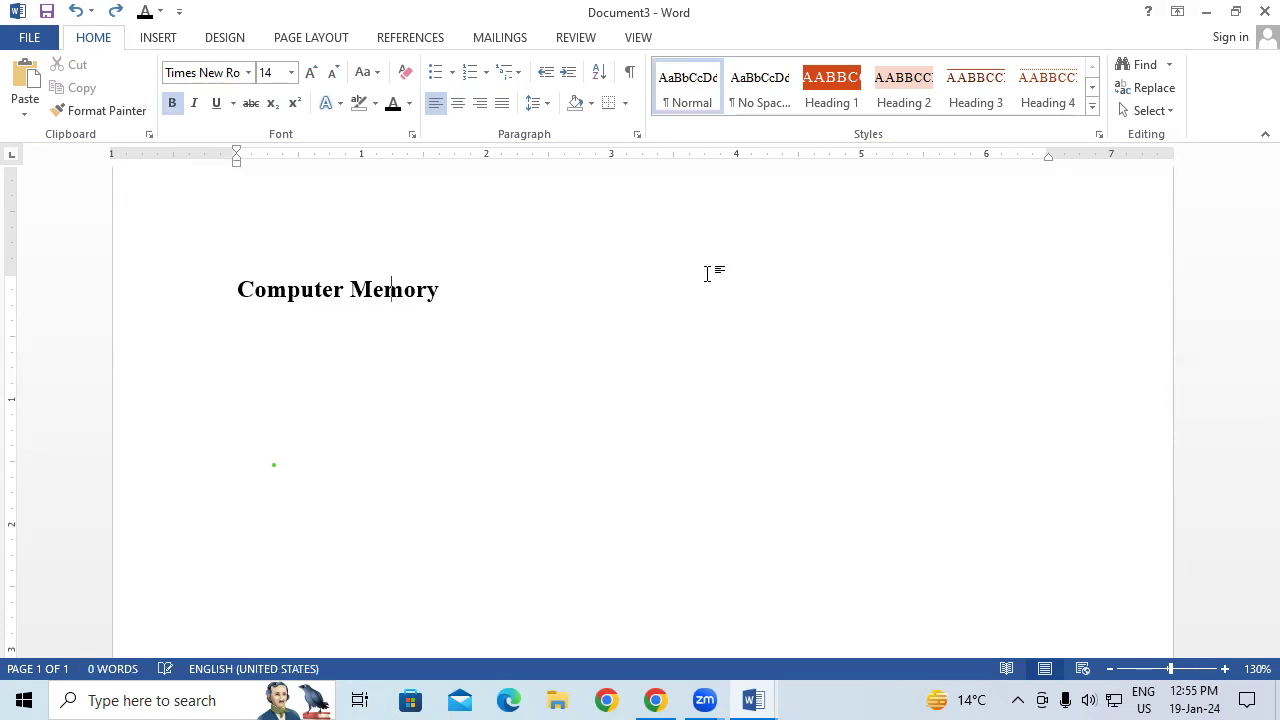
key("ctrl+z")
Retype Computer and number it with the 1 / 1.1 / 1.1.1 multilevel list style
type("Compute")
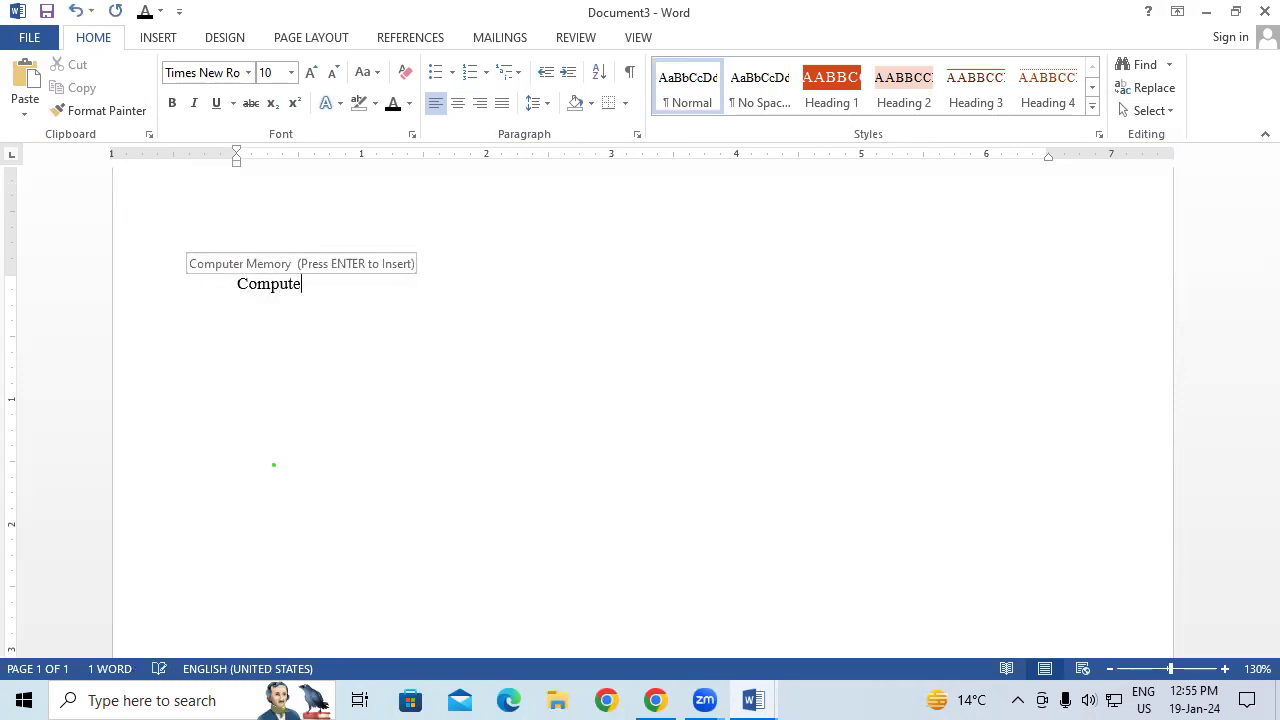
type("r")
left_click_drag(229, 283, 314, 286)
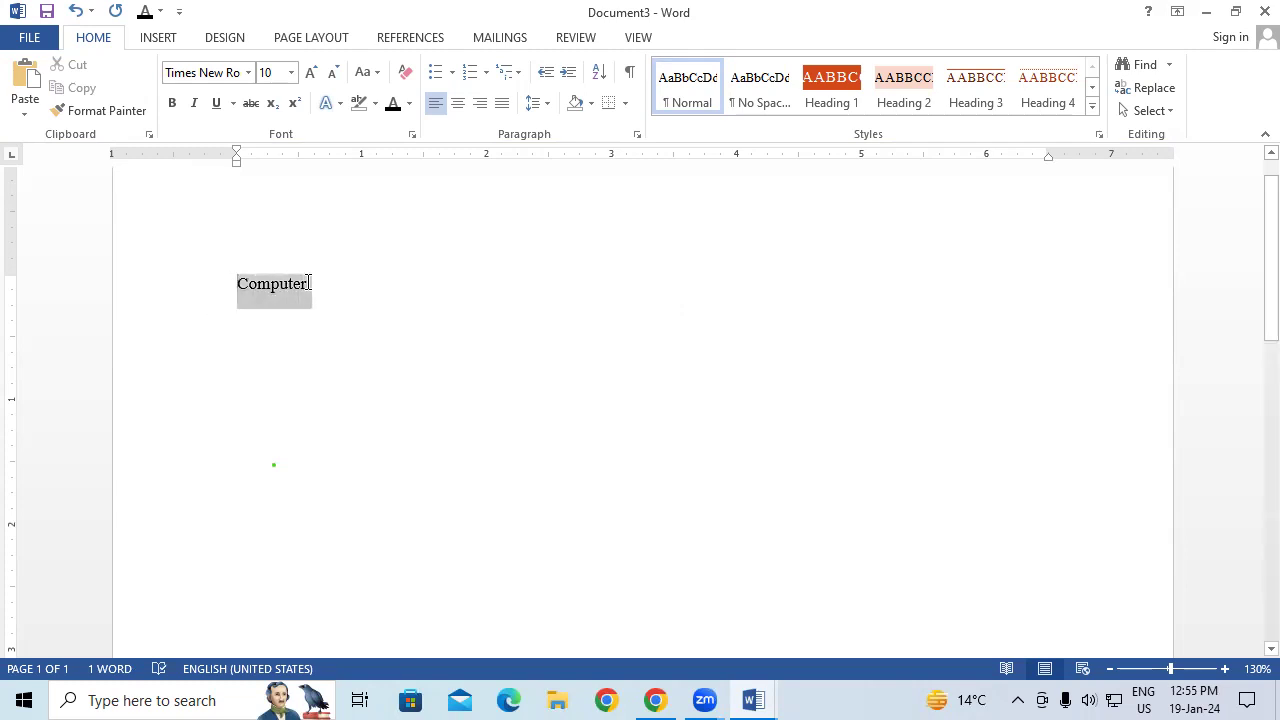
left_click(520, 76)
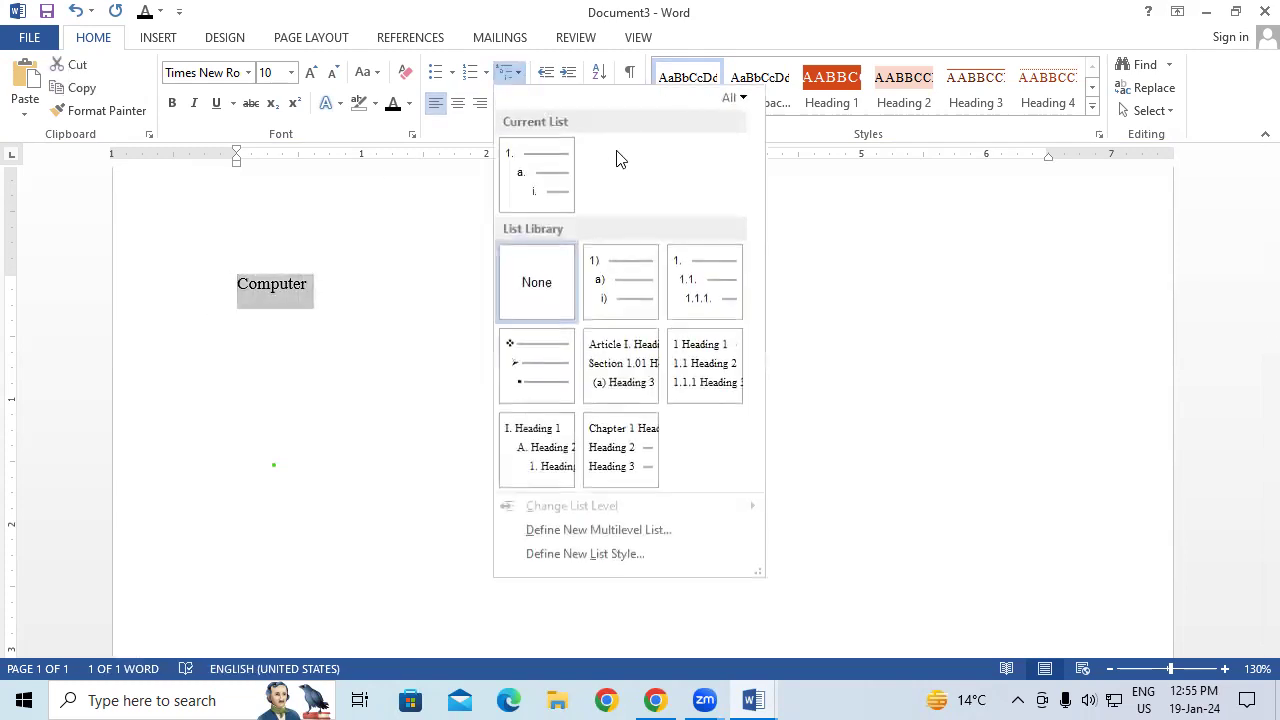
left_click(702, 280)
Start a new item below Computer and demote it to sub-level 1.1
left_click(419, 309)
key("Return")
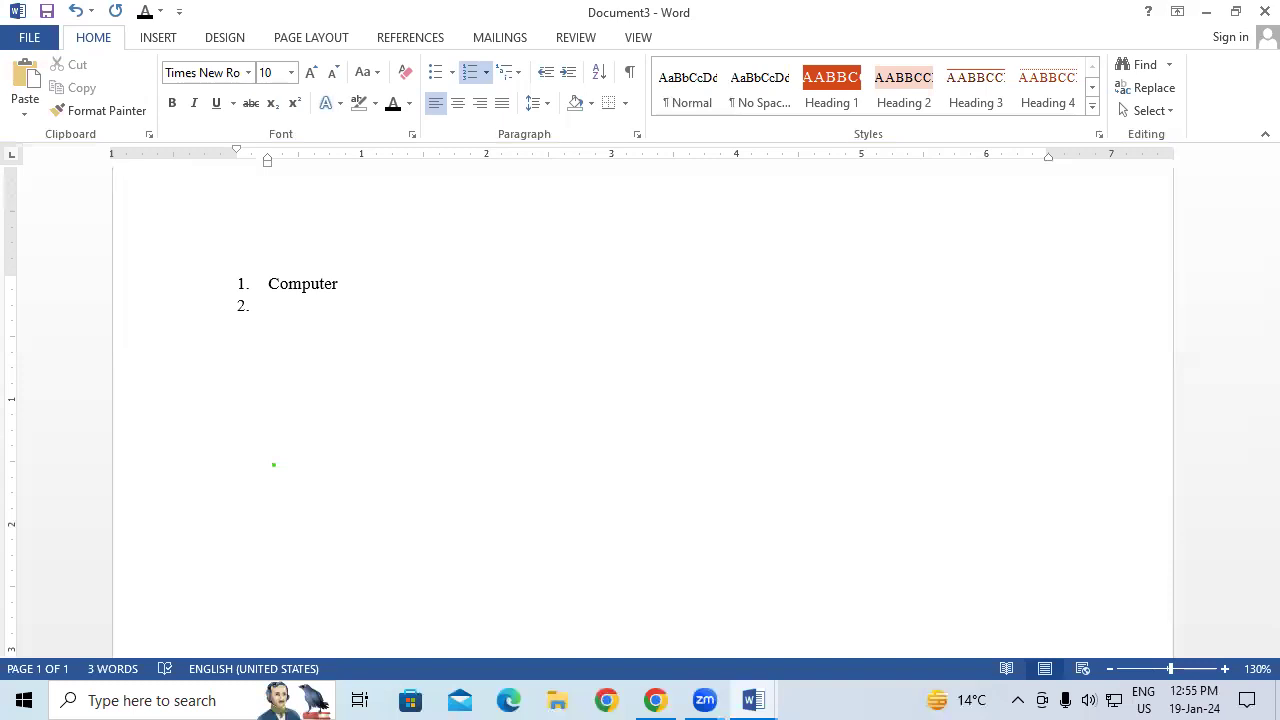
key("Tab")
Add sub-items ghdctyrft and dtytrstr under Computer, starting another item below
type("ghdctyrft")
key("Return")
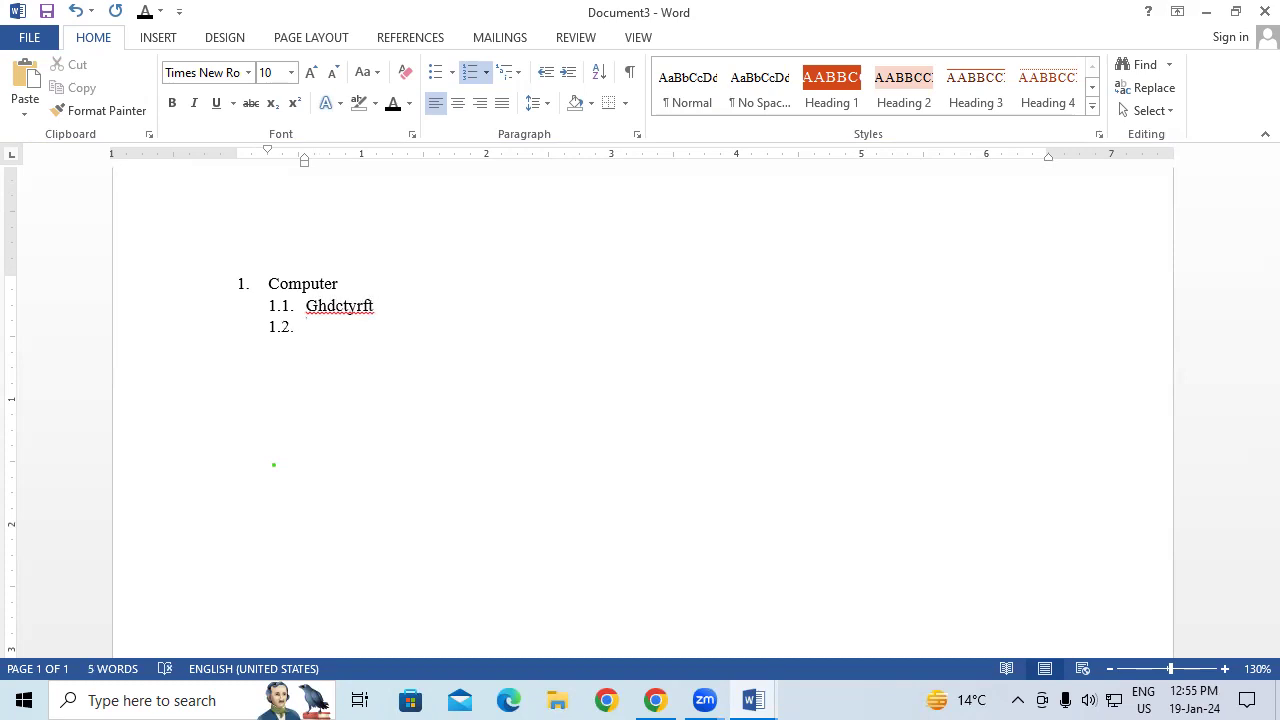
type("dtytrstr")
key("Return")
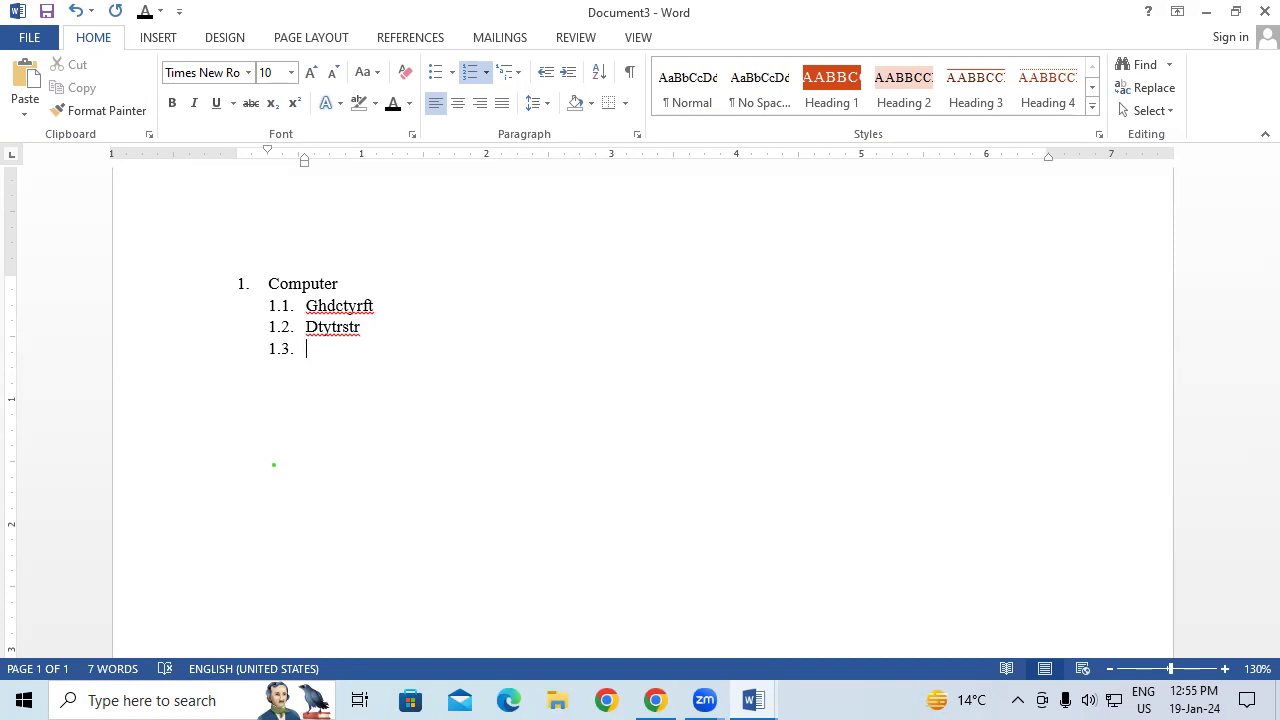
Add top-level item 2 Kgfyju with sub-items Yhi89y and Ytfguyj, leaving an empty 2.3
key("shift+Tab")
type("kgfyju")
key("Return")
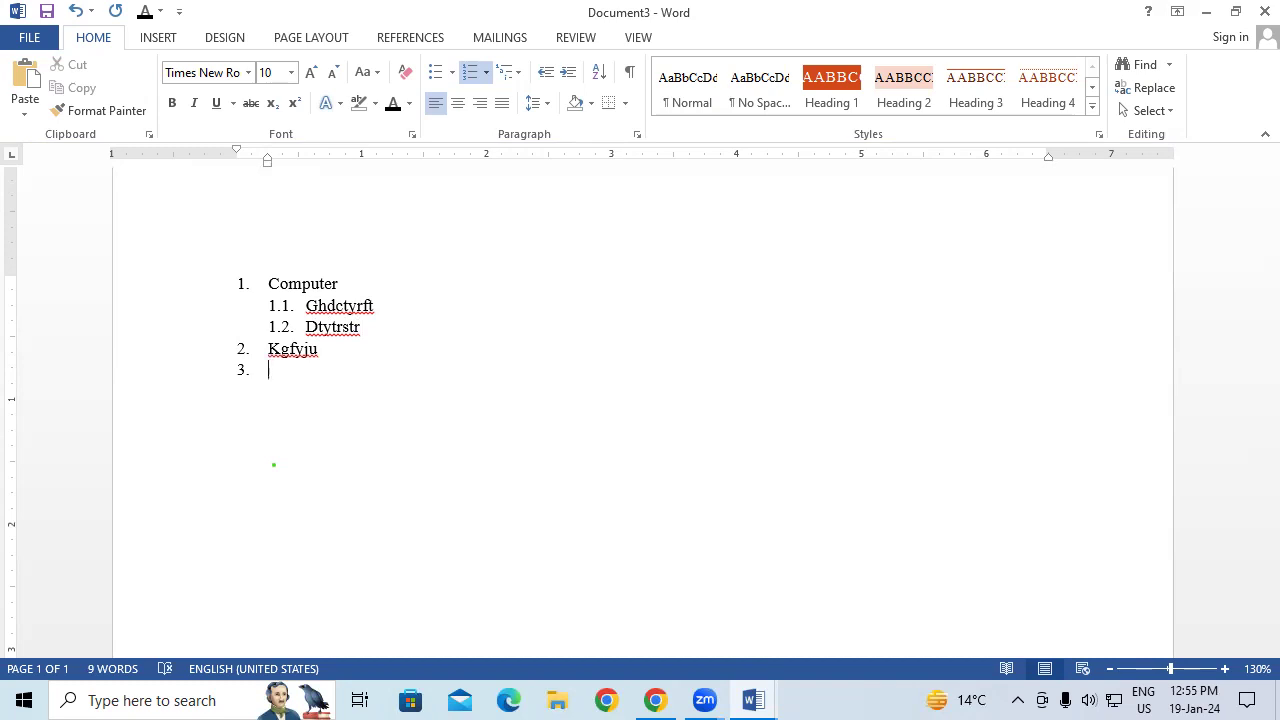
key("Tab")
type("Yhi89y")
key("Return")
type("ytfguyj")
key("Return")
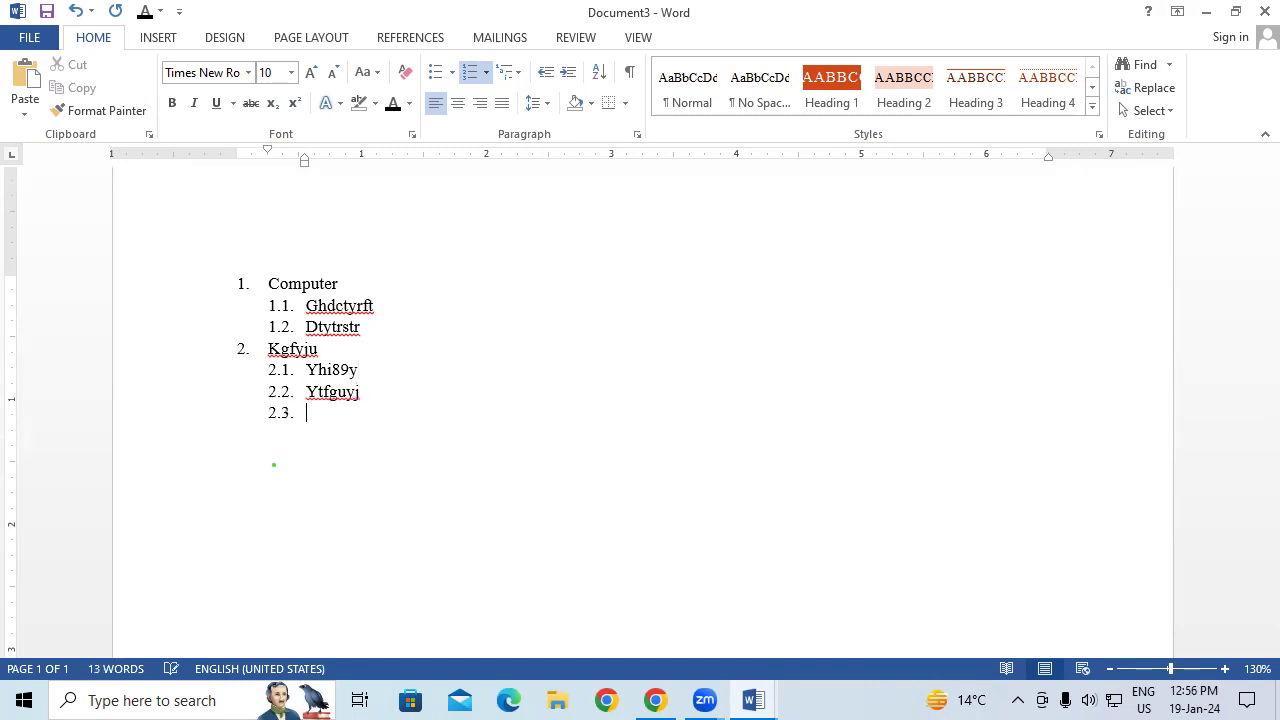
Insert an empty third-level item 1.2.1 below Dtytrstr
left_click(383, 322)
key("Return")
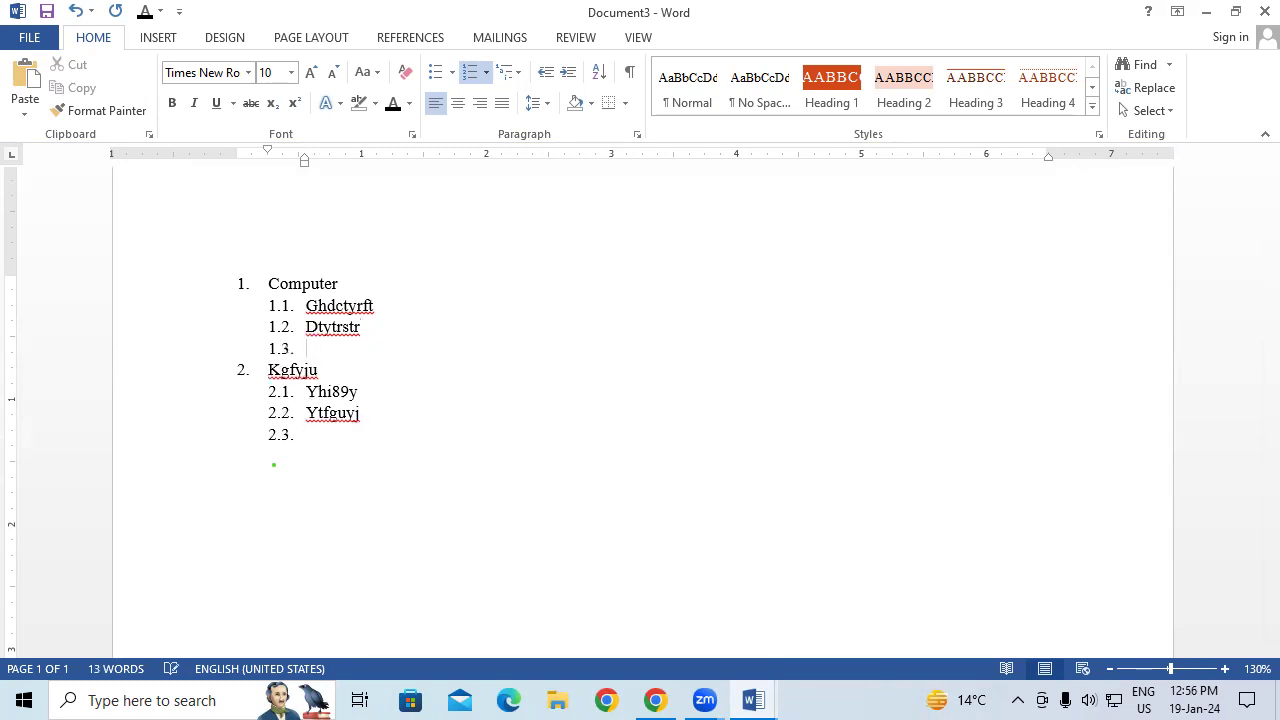
key("Tab")
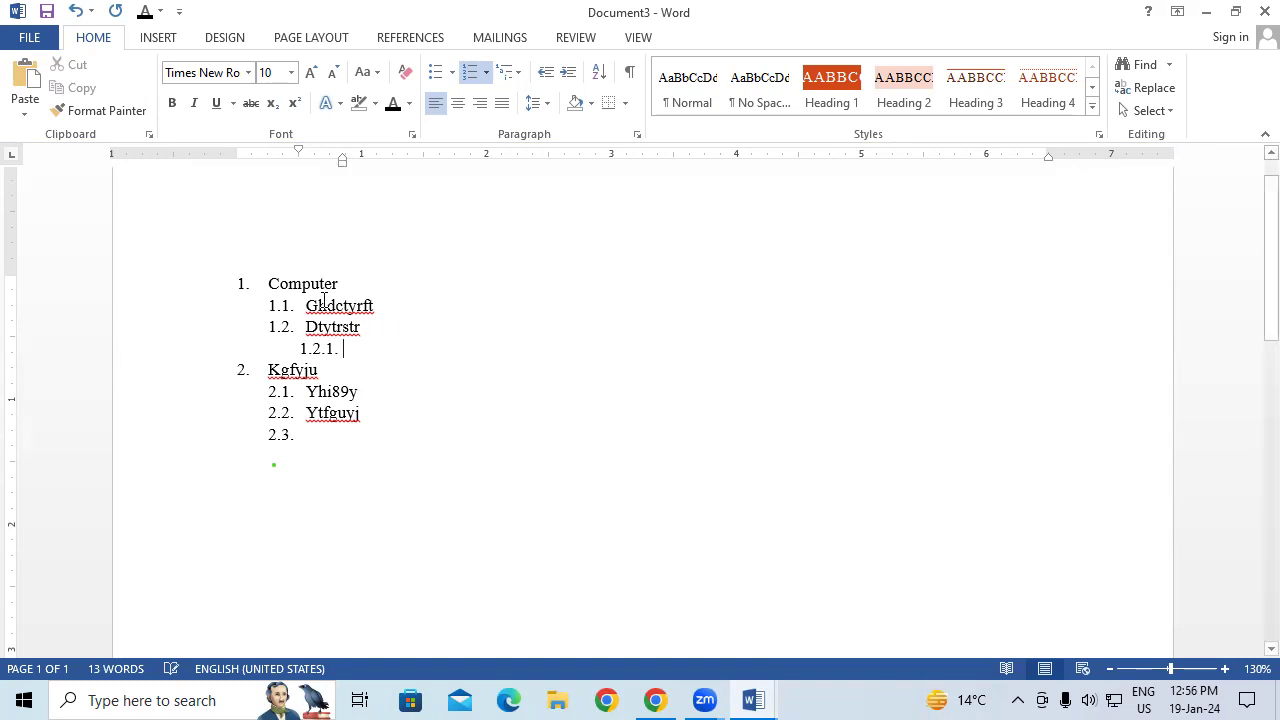
Adjust the ruler indents of the top-level numbers and the empty 1.2.1 item
left_click(240, 284)
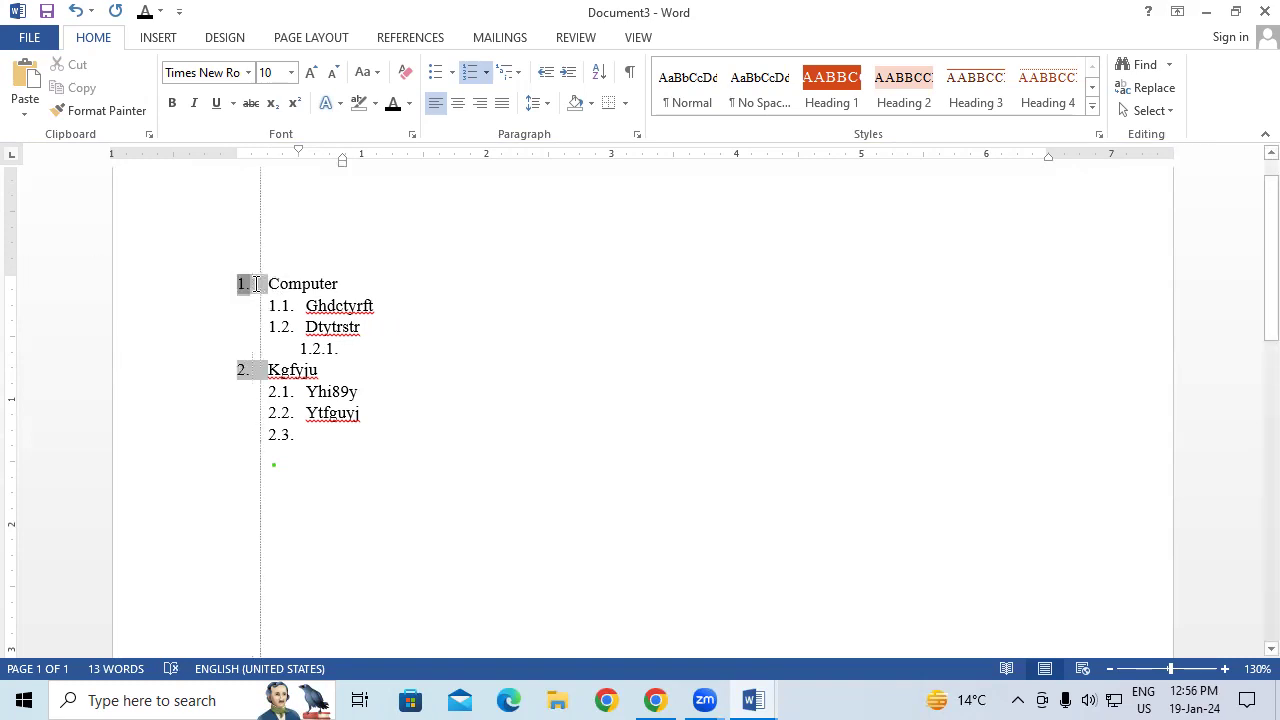
left_click_drag(240, 284, 251, 284)
left_click(264, 284)
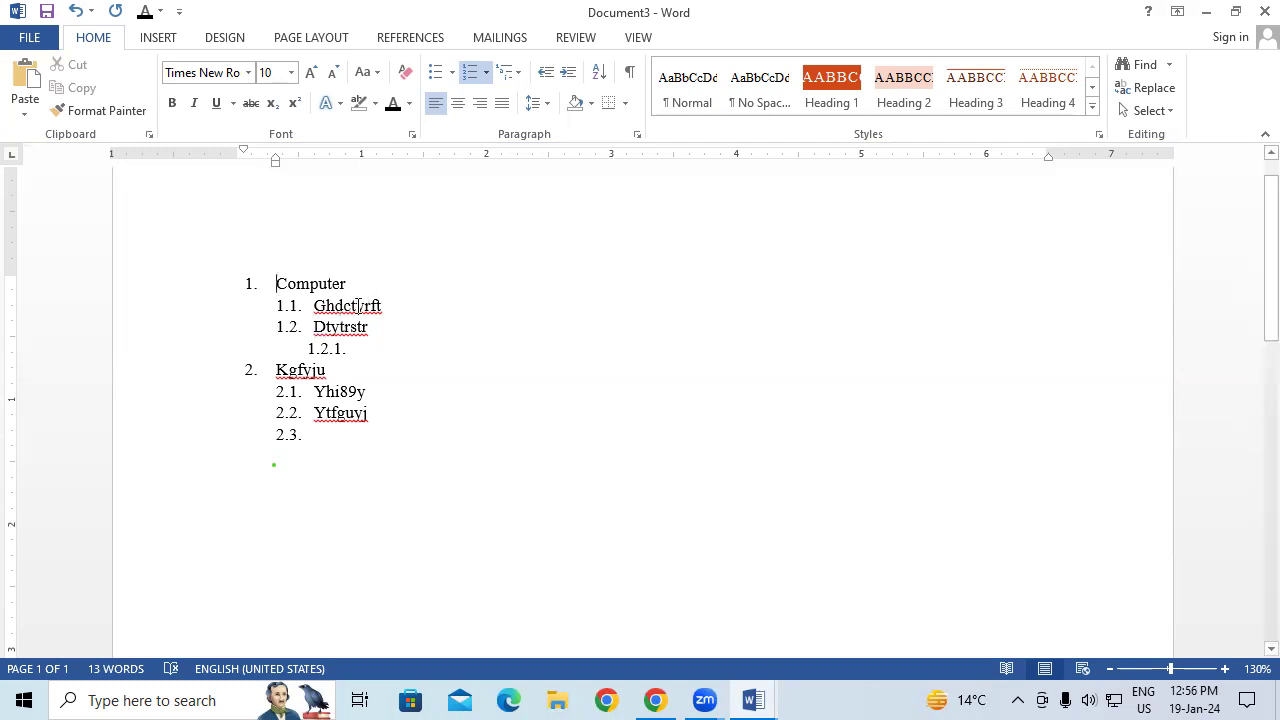
left_click(318, 347)
left_click_drag(349, 165, 212, 145)
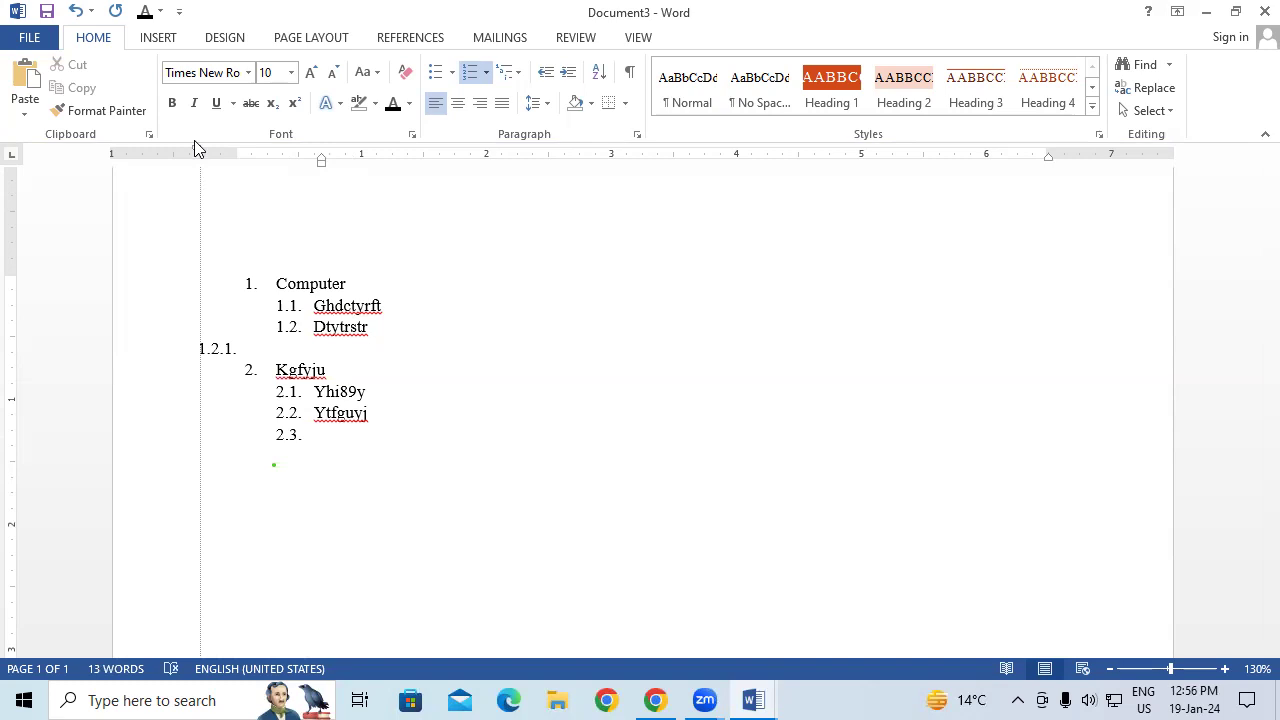
left_click_drag(212, 148, 296, 146)
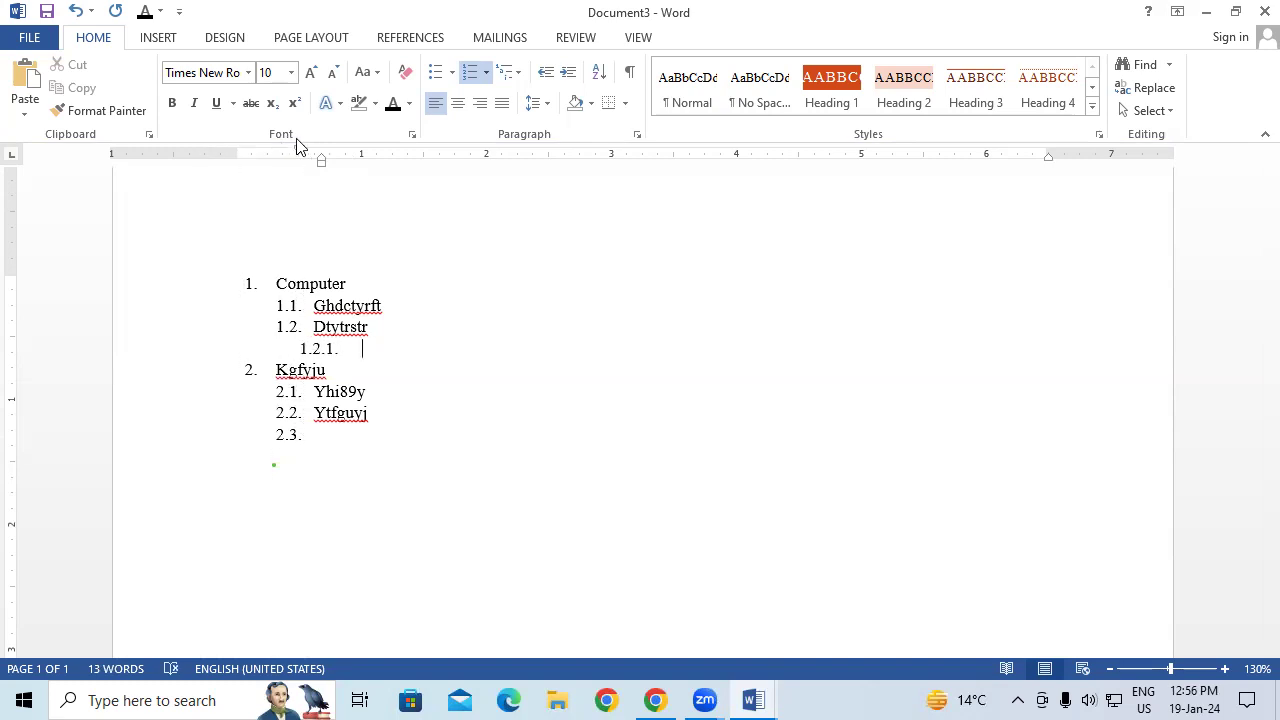
Enter Ytfryu6er, Jgfyu and Ytfytf as items 1.2.1–1.2.3 and shift their indent left to match level two
type("Ytfryu6er")
key("Return")
type("jgfyu")
key("Return")
type("ytfytf")
key("Return")
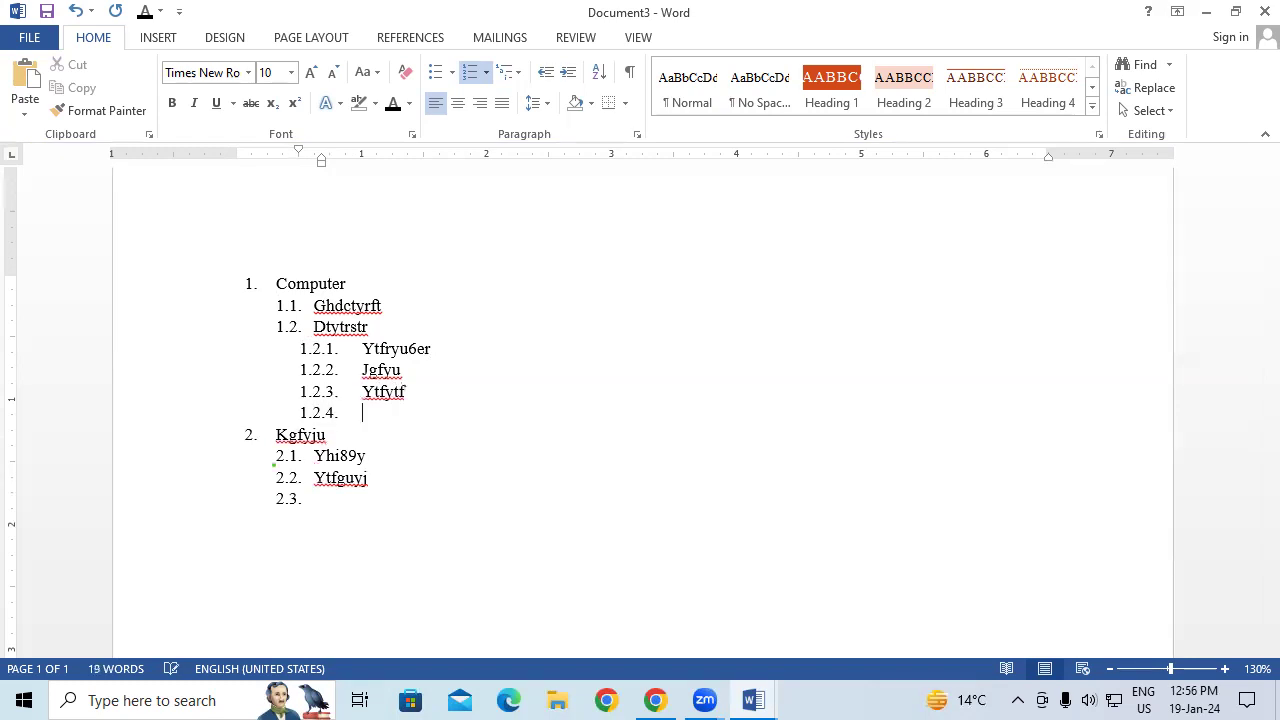
left_click_drag(362, 348, 408, 394)
left_click_drag(298, 151, 279, 158)
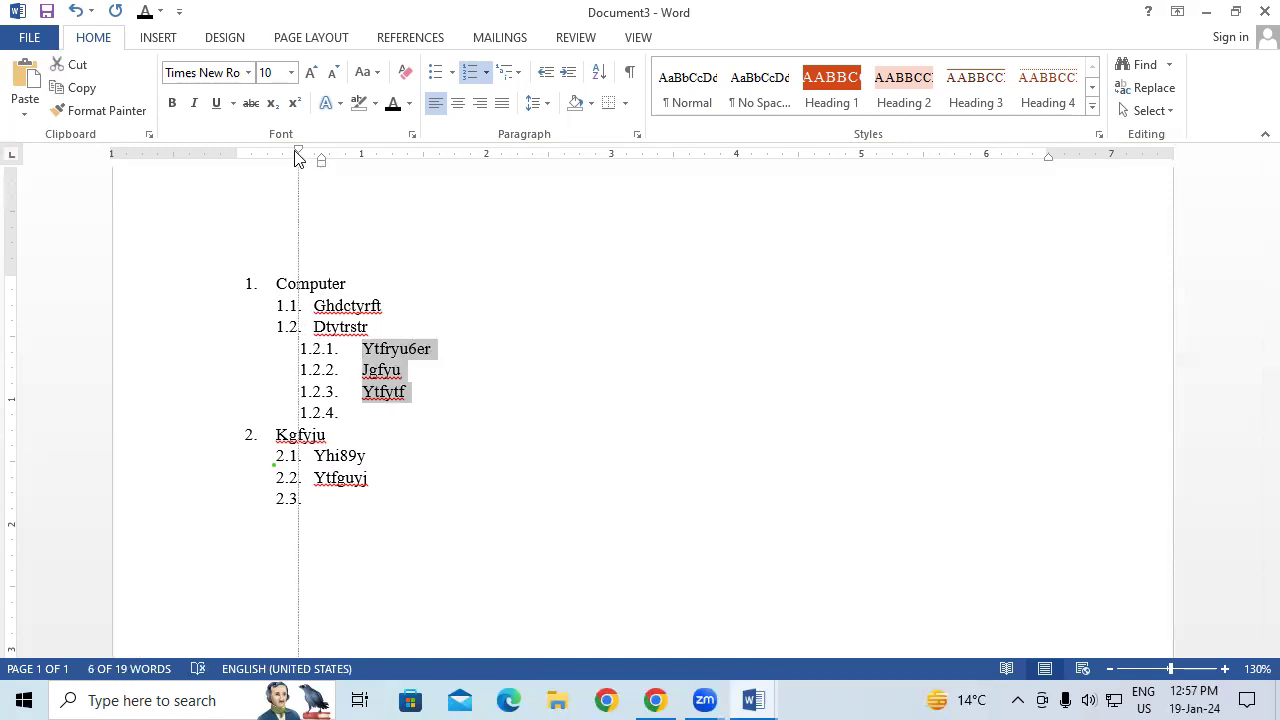
left_click(555, 477)
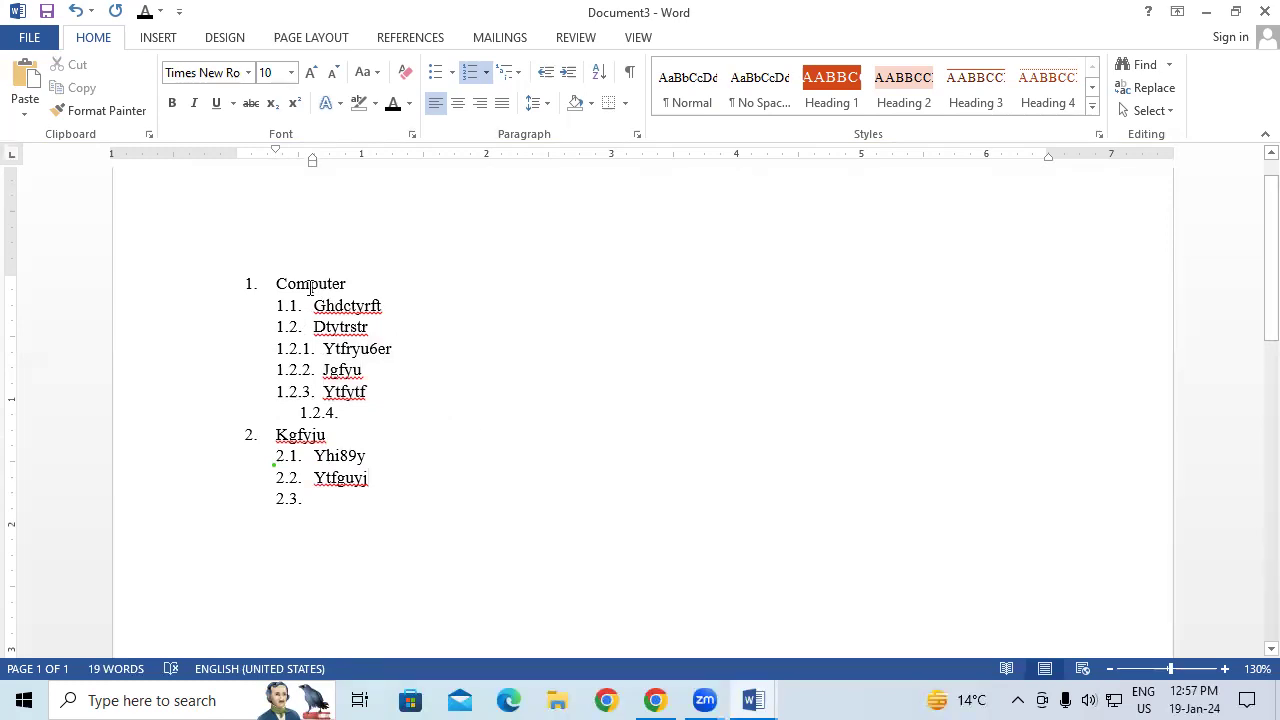
left_click_drag(275, 281, 368, 502)
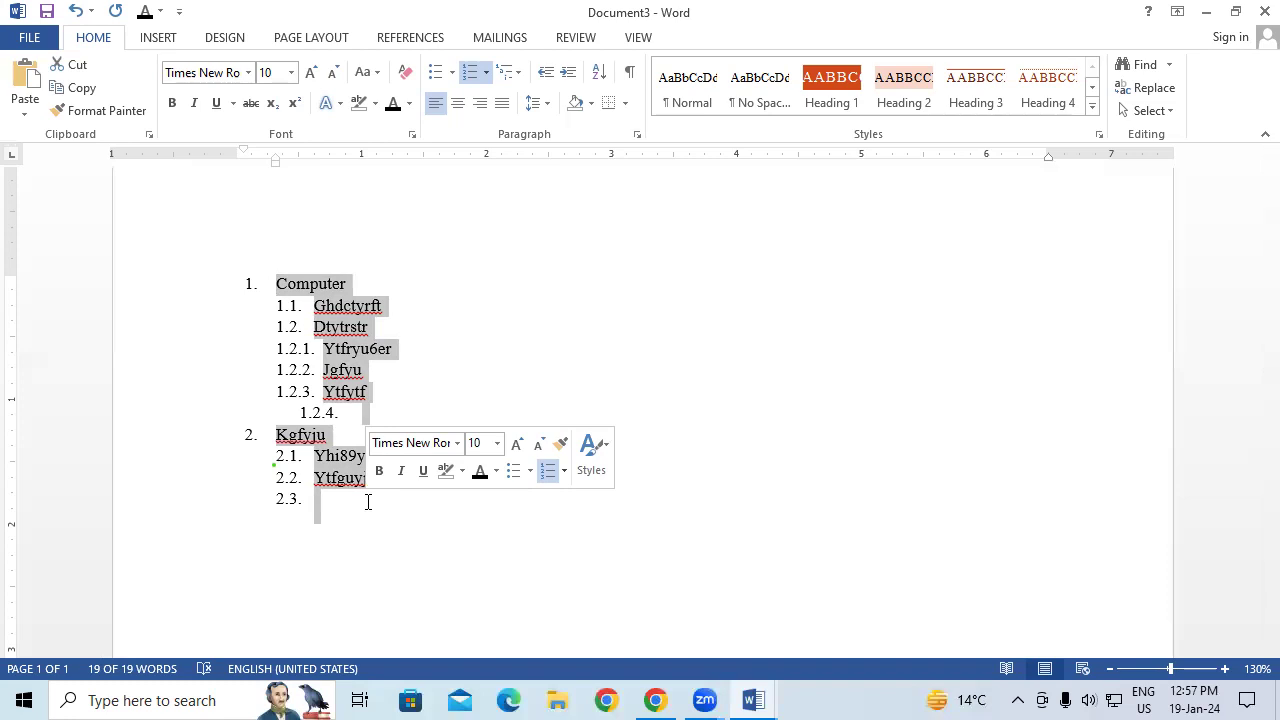
left_click(366, 370)
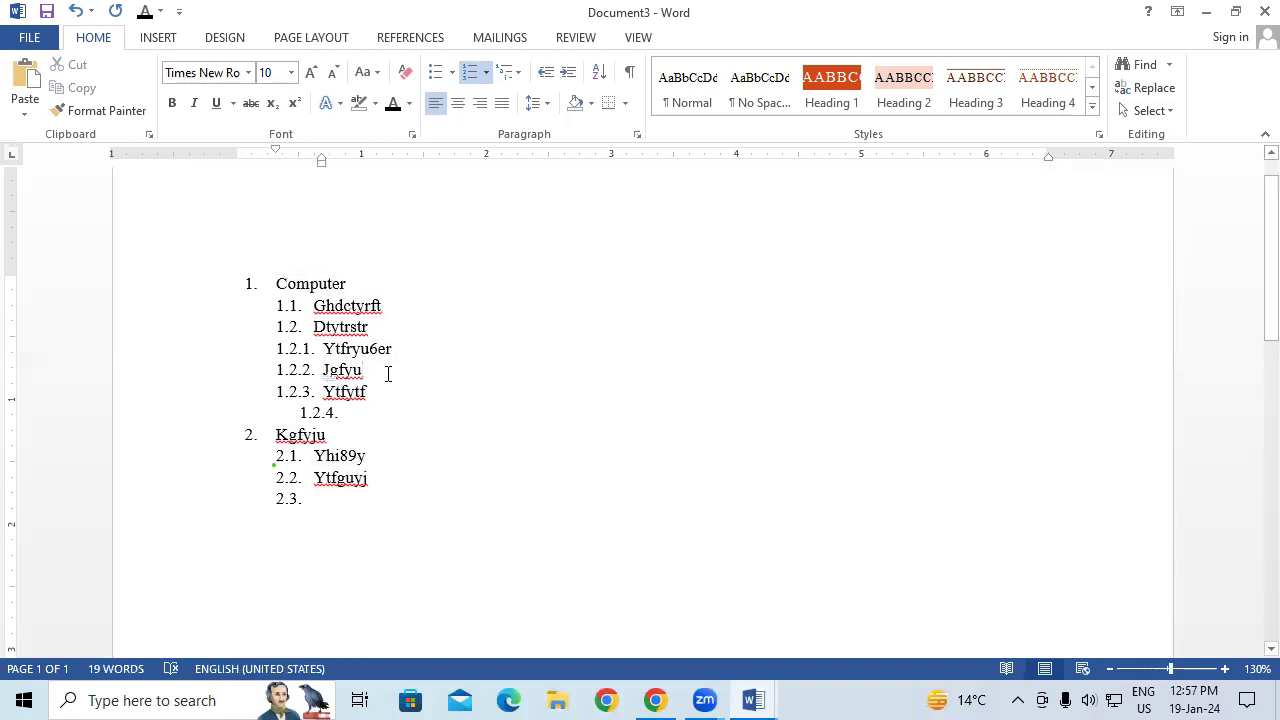
left_click(520, 80)
left_click(446, 413)
left_click_drag(322, 392, 368, 479)
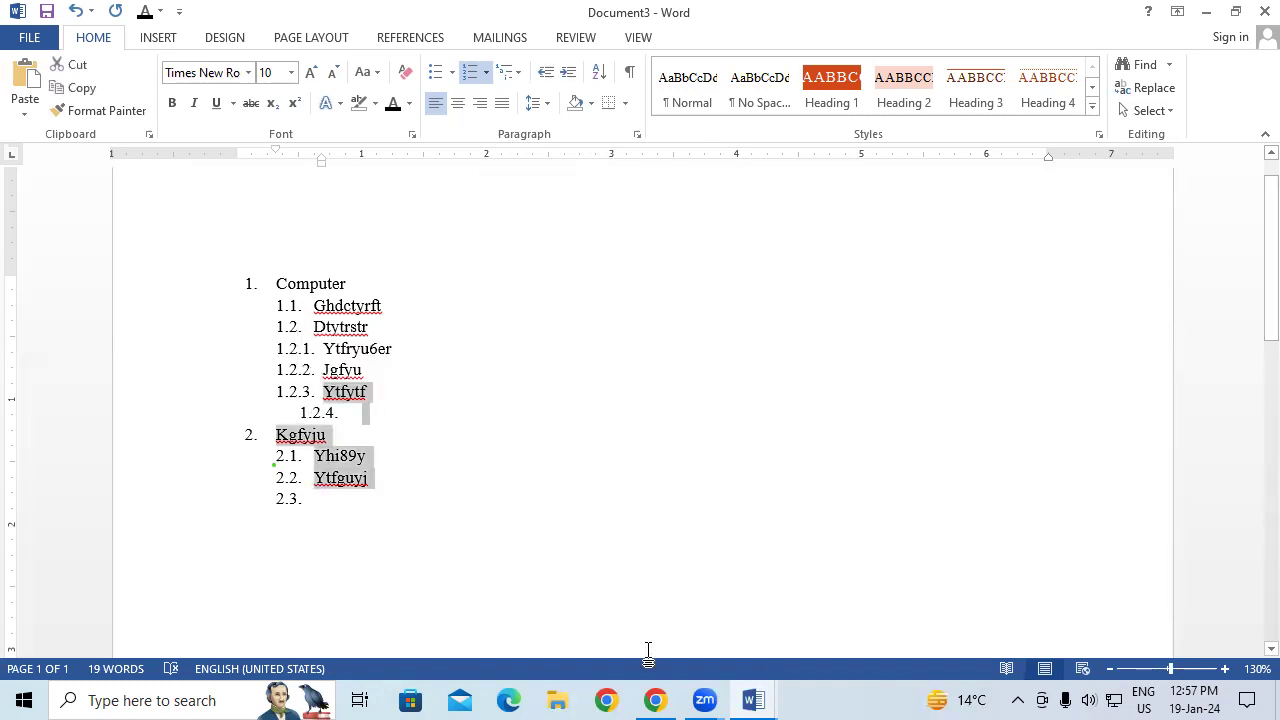
left_click(757, 698)
left_click(613, 560)
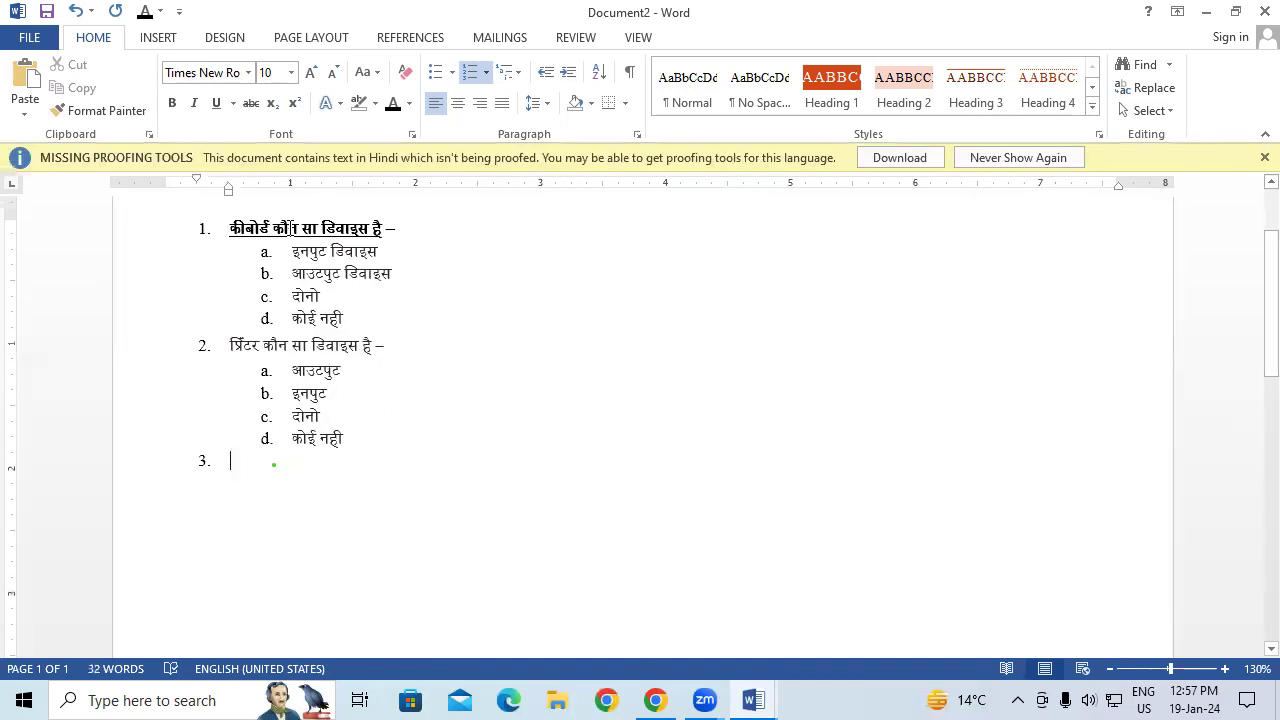
key("ctrl+a")
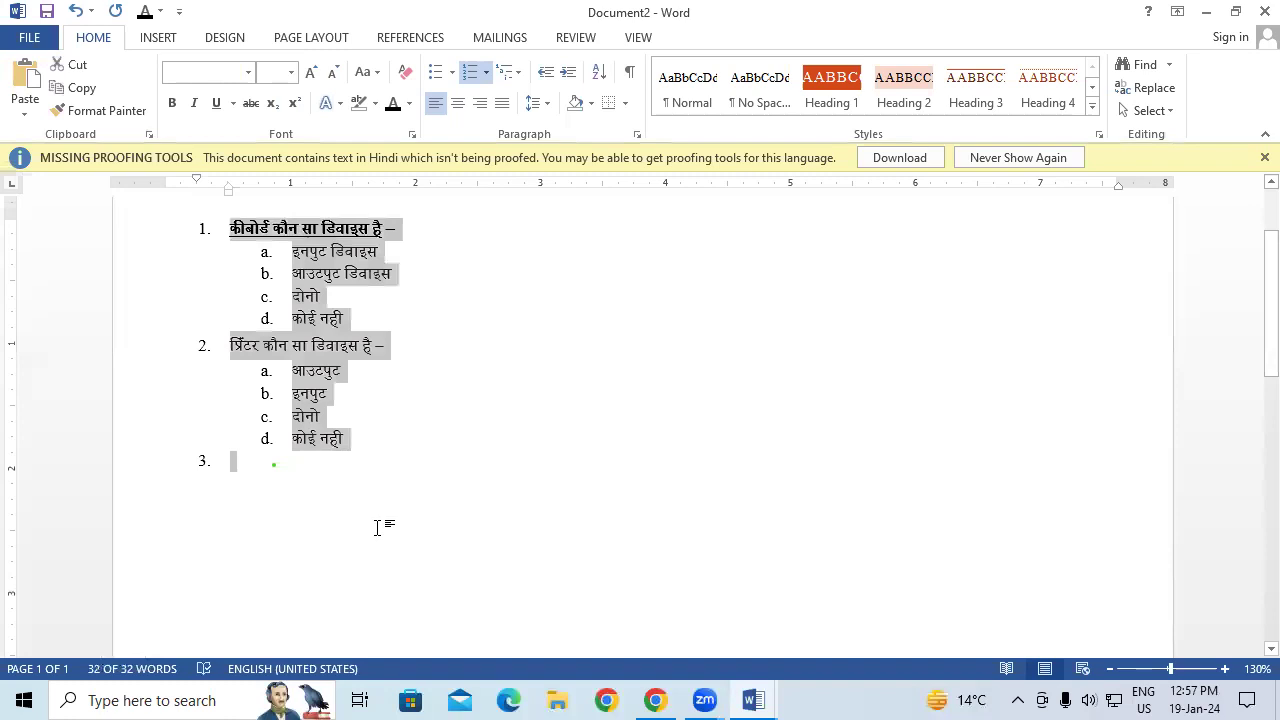
left_click(380, 526)
mouse_move(755, 700)
left_click(877, 646)
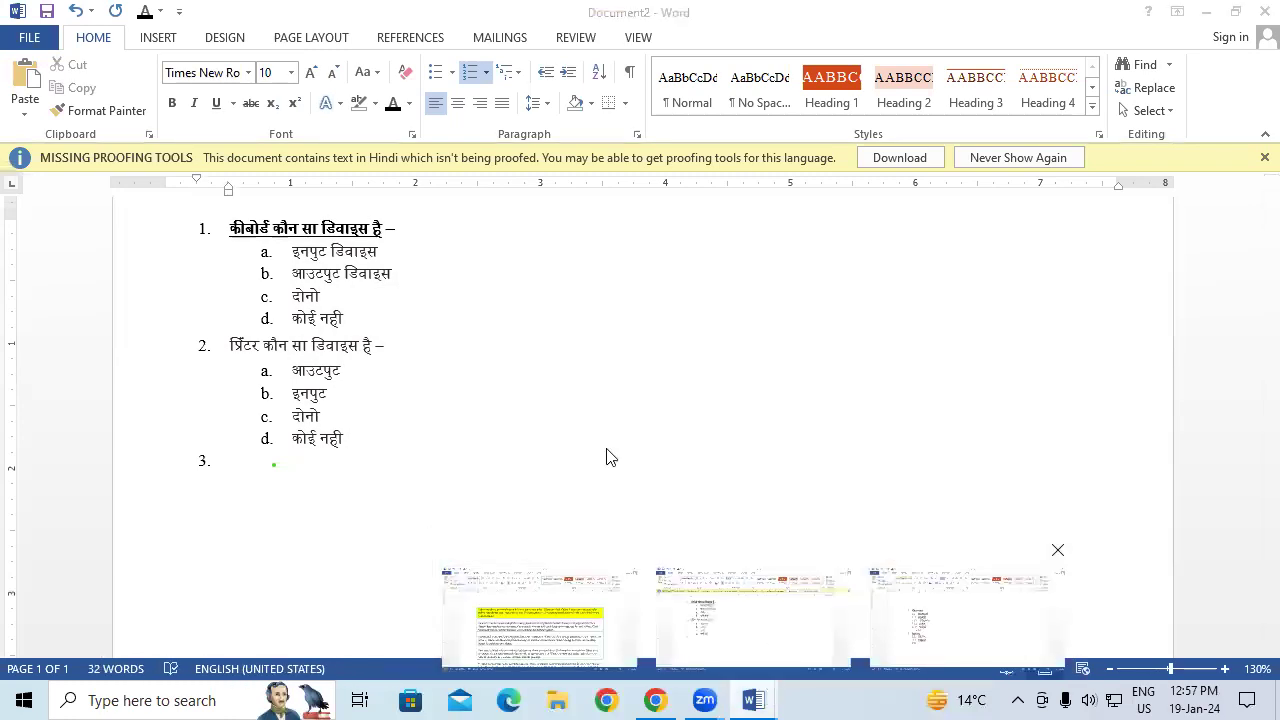
left_click_drag(450, 516, 263, 306)
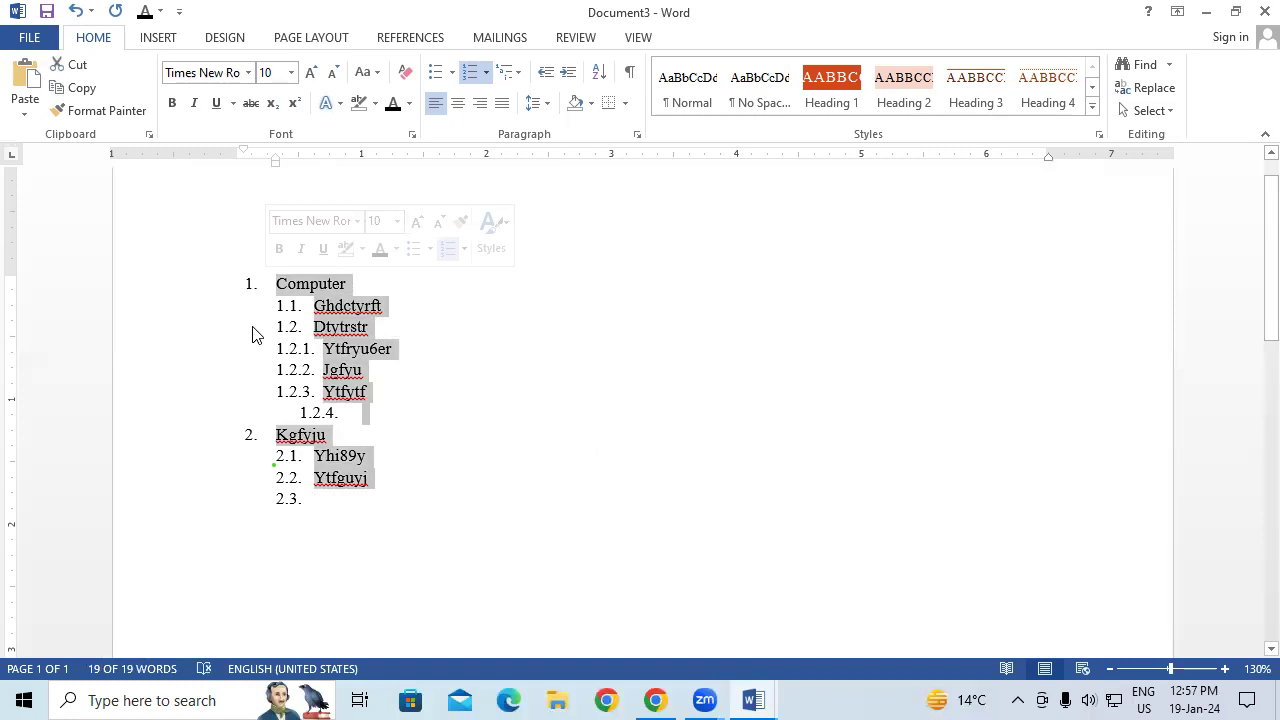
left_click(469, 443)
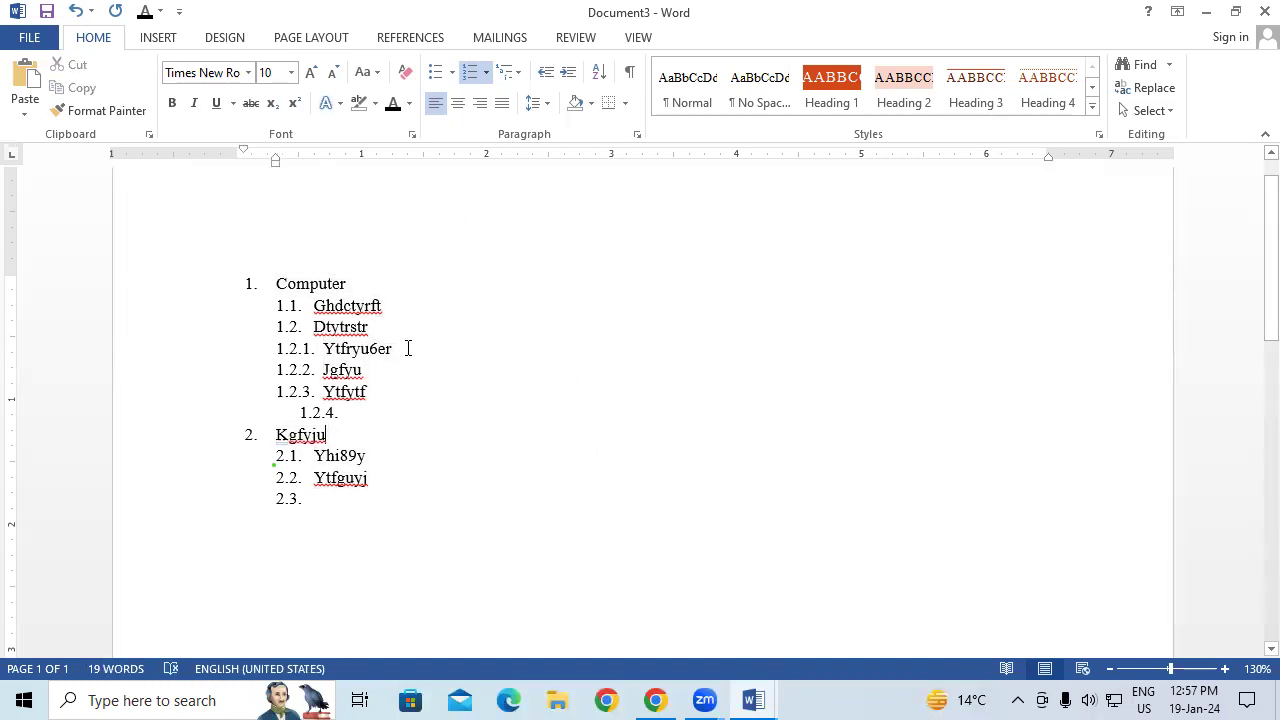